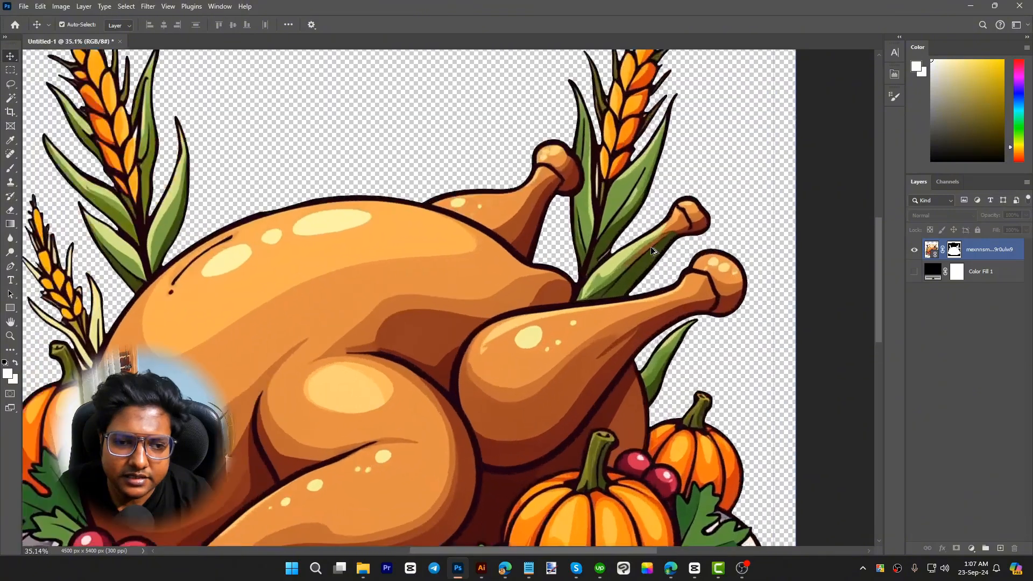
- Trace a Pen path along the rear drumstick's knob, down to the stalk's base and along the front drumstick's upper edge
scroll(669, 243, down, 3)
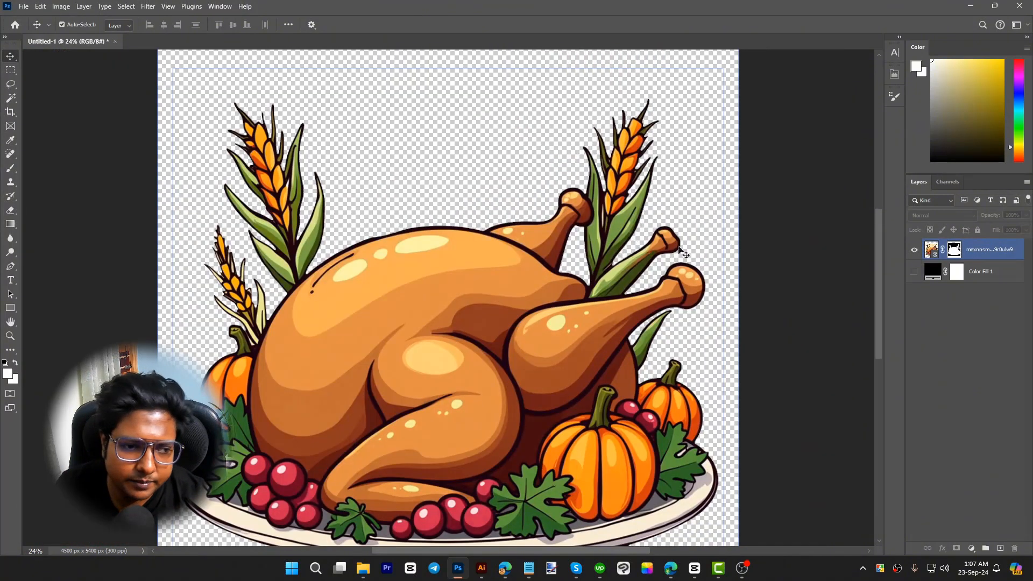
scroll(683, 253, up, 2)
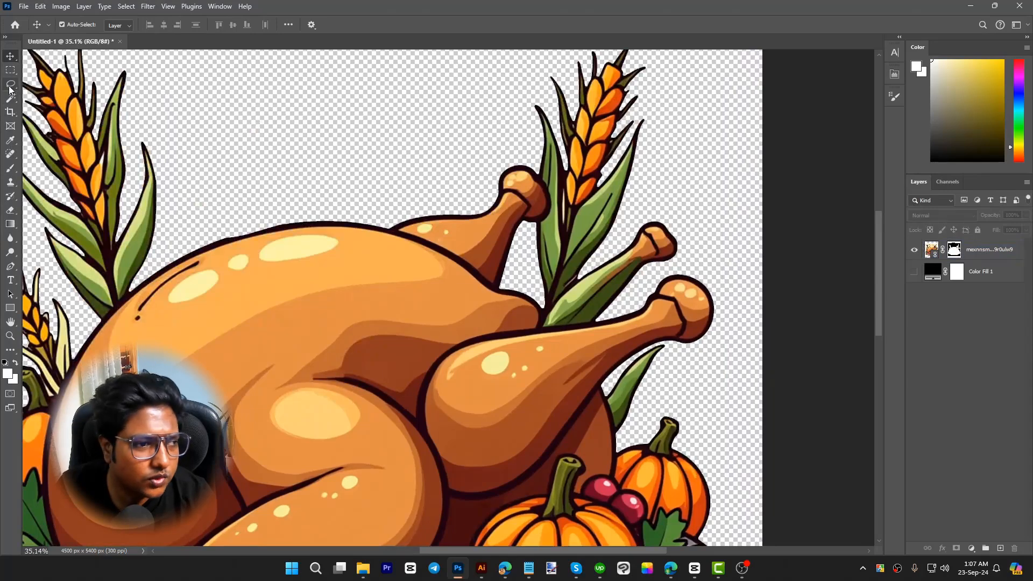
click(10, 266)
scroll(601, 240, up, 5)
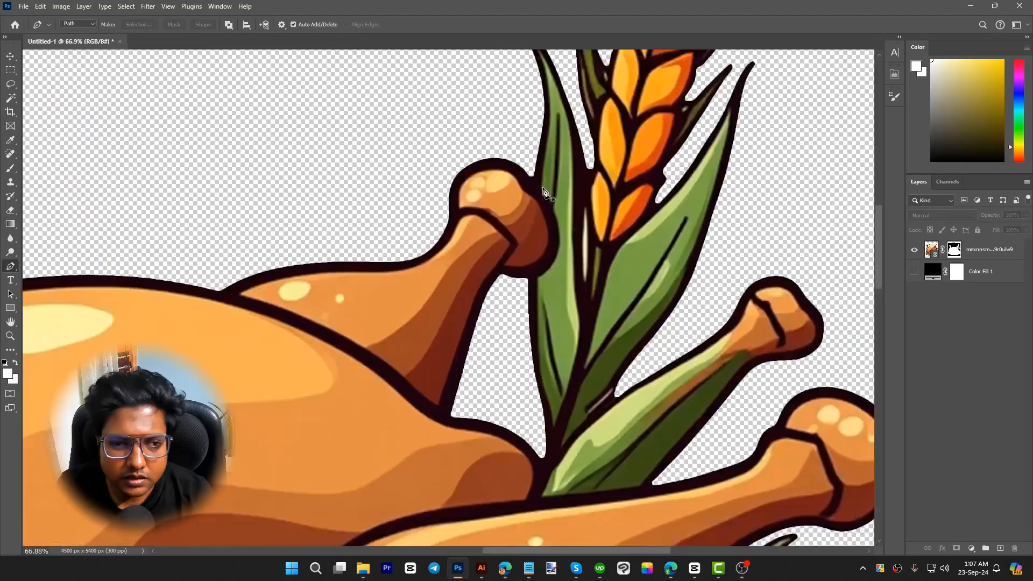
click(521, 163)
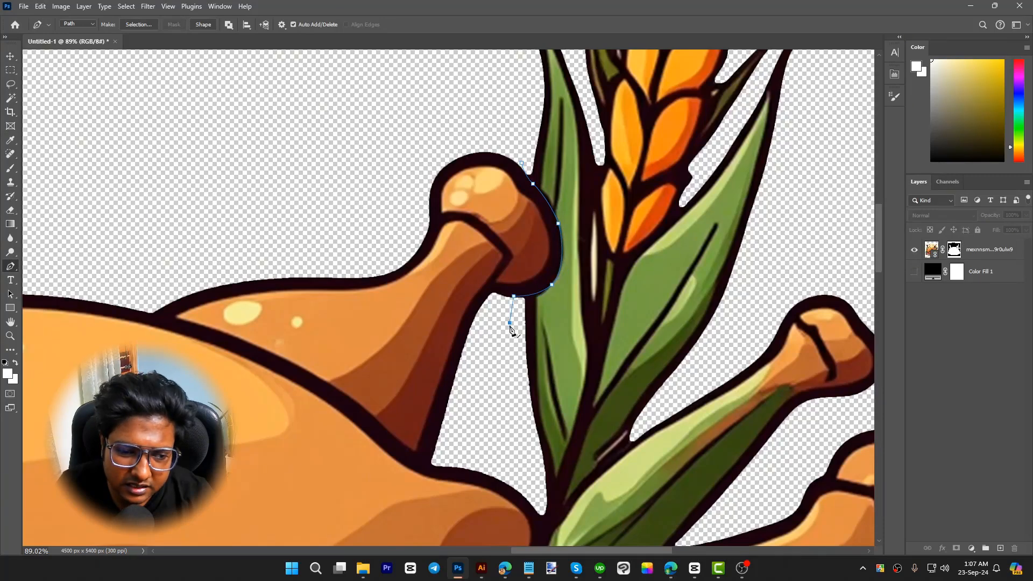
scroll(509, 329, down, 5)
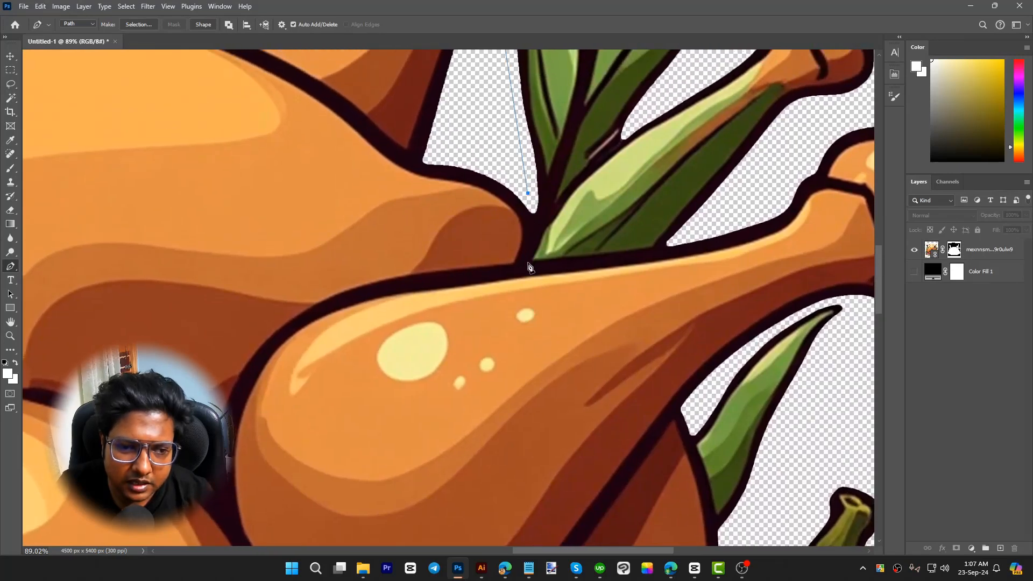
drag(527, 263, 513, 278)
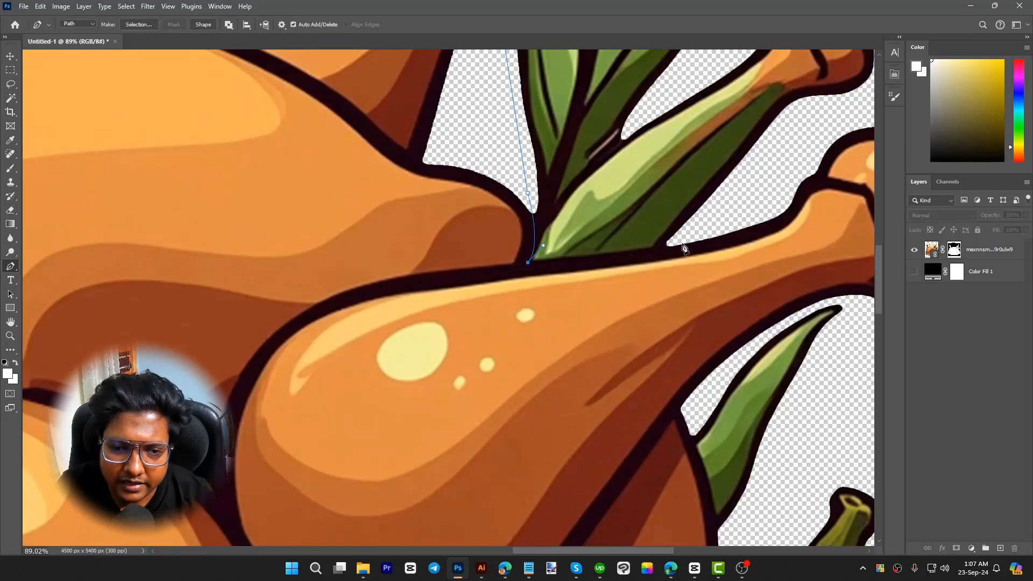
drag(660, 248, 545, 374)
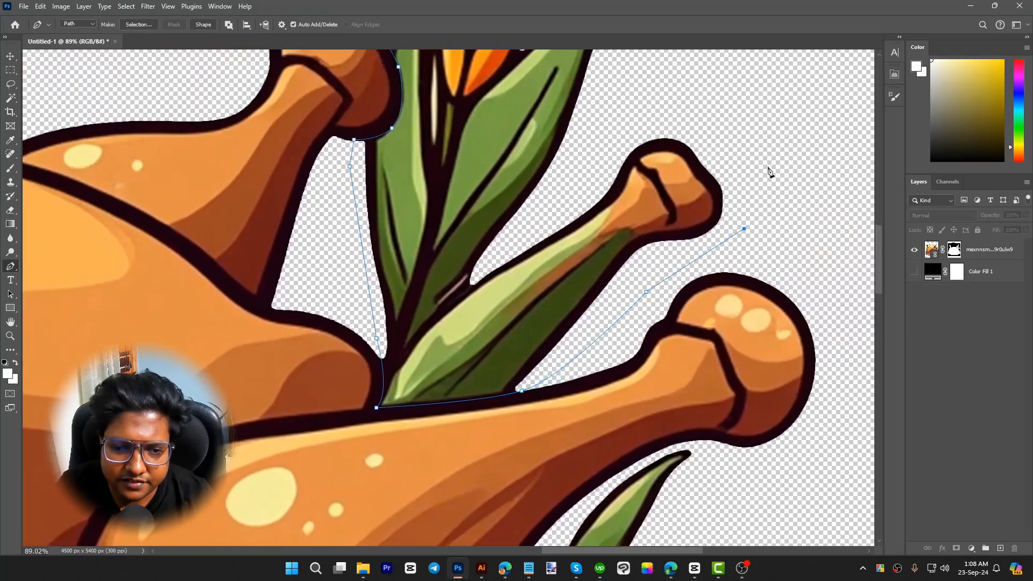
- Continue the path around the extra small drumstick and the corn stalk beside it, and close it at the rear drumstick
scroll(753, 242, up, 5)
drag(697, 165, 718, 317)
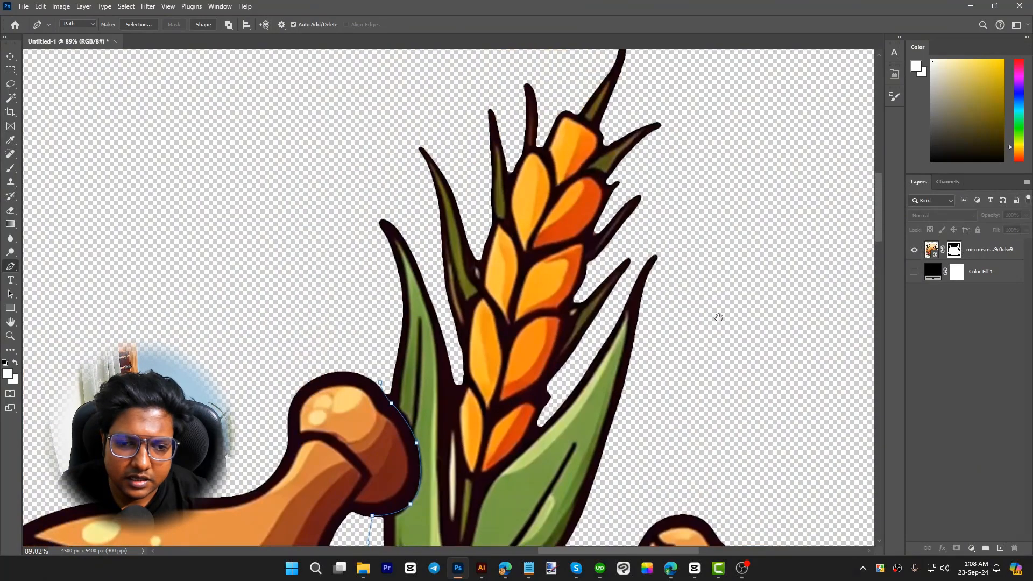
scroll(727, 307, down, 3)
click(733, 216)
click(708, 121)
click(652, 100)
click(495, 158)
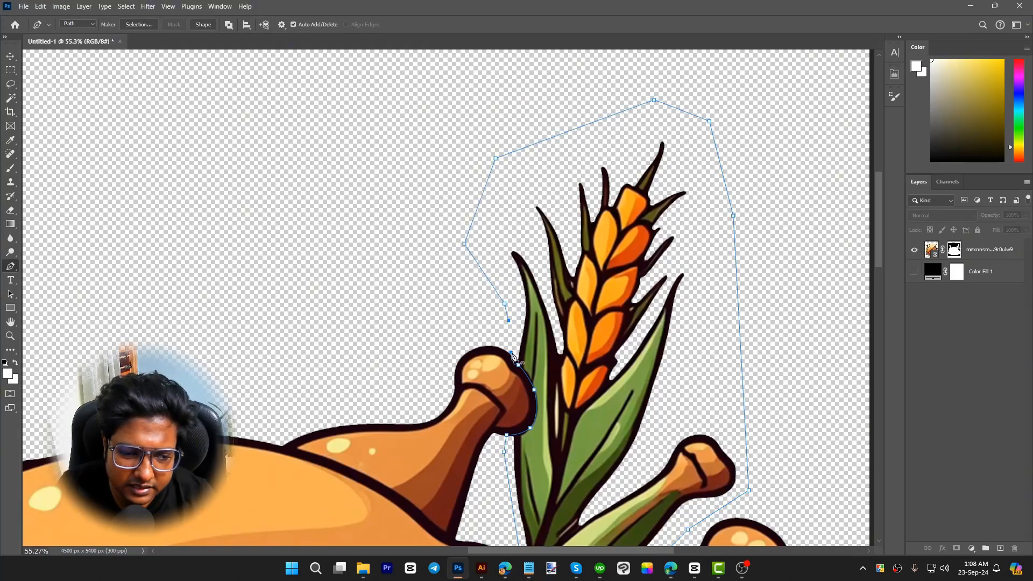
scroll(511, 355, up, 8)
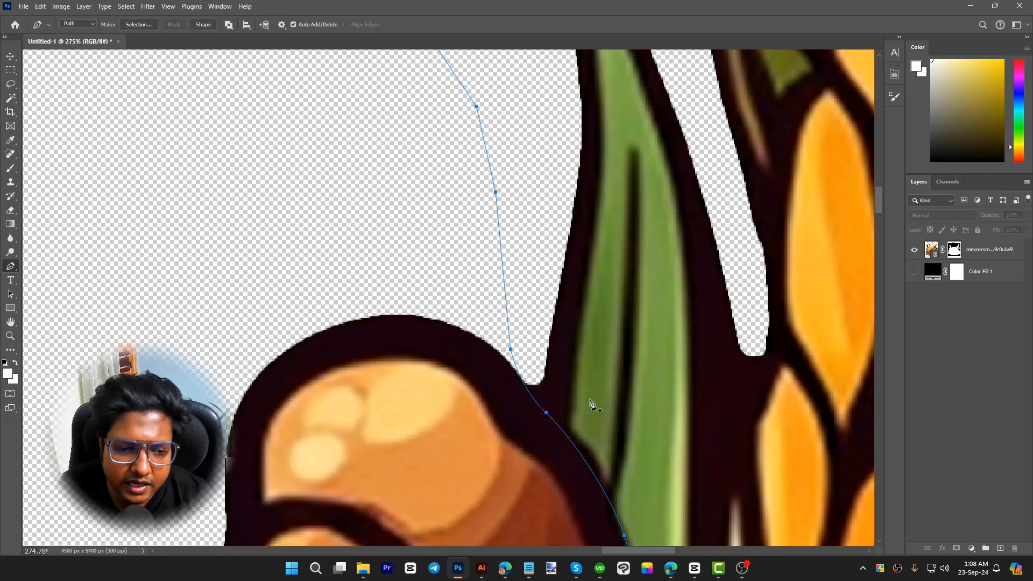
scroll(441, 223, down, 4)
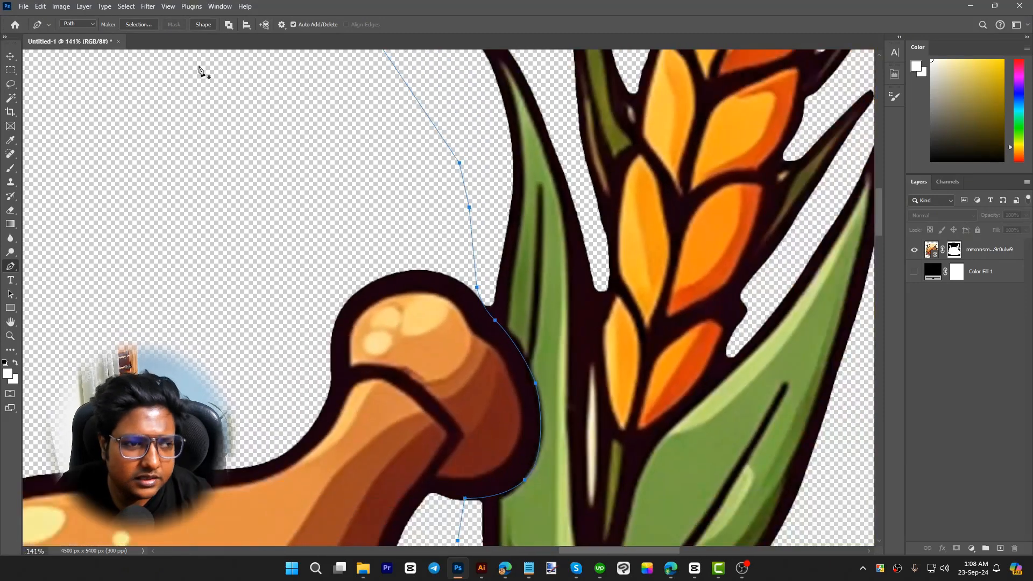
- Convert the closed path into a new anti-aliased selection with a 0-pixel feather radius
click(138, 26)
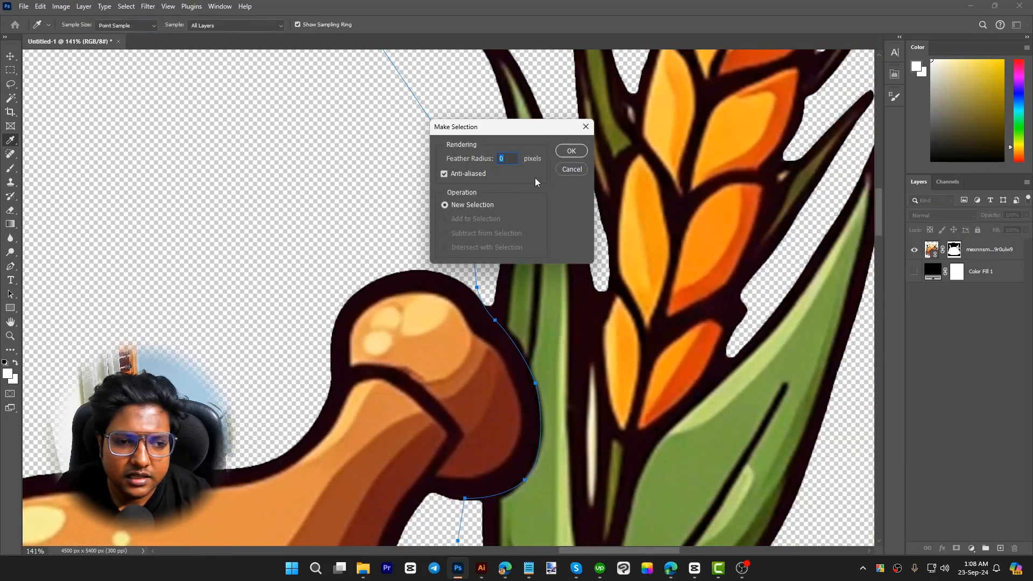
click(570, 152)
scroll(653, 292, down, 5)
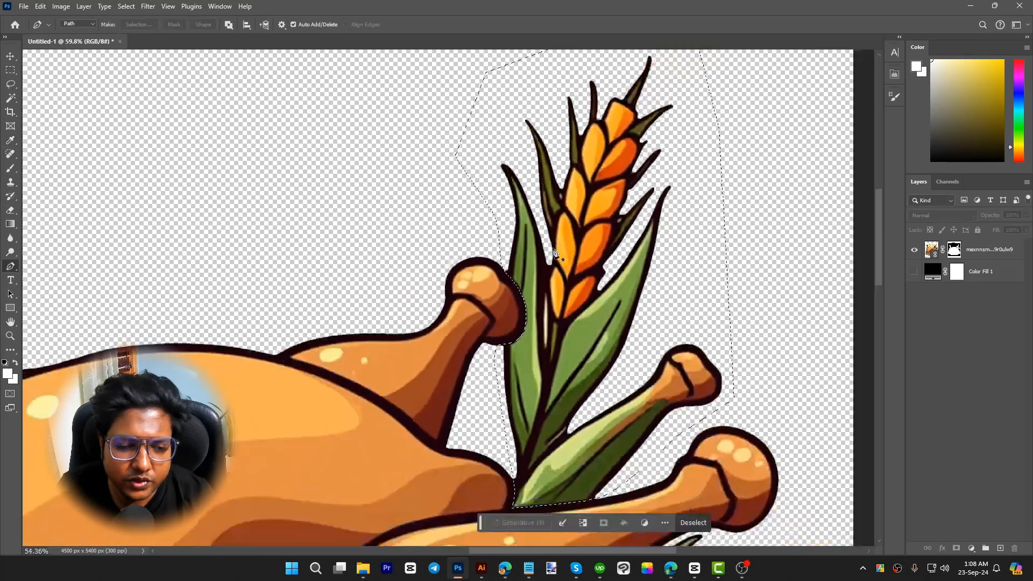
scroll(653, 292, down, 2)
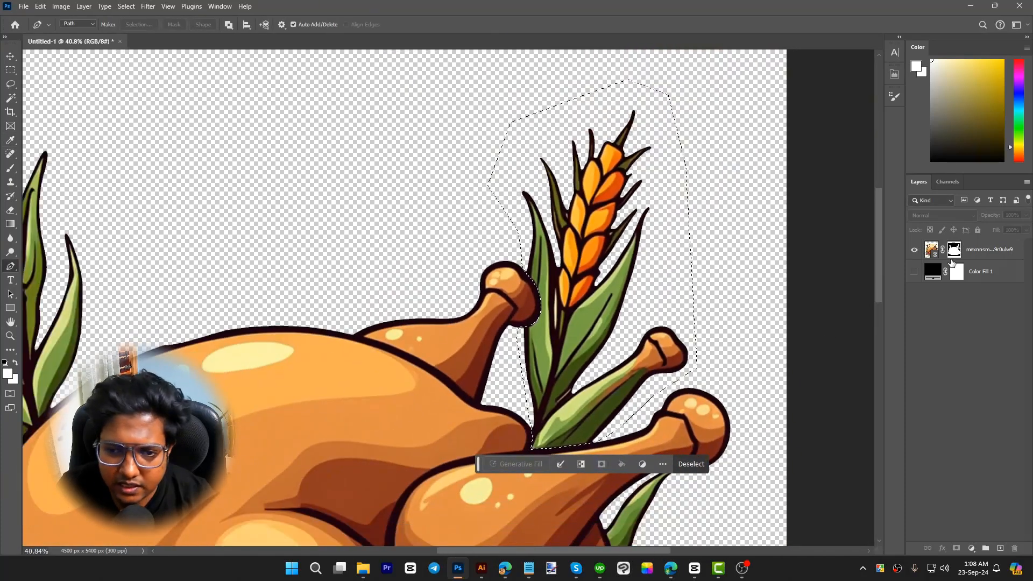
- Paint black on the turkey layer's mask over the selected stalk's lower leaves with the Brush
click(953, 250)
key(d)
key(b)
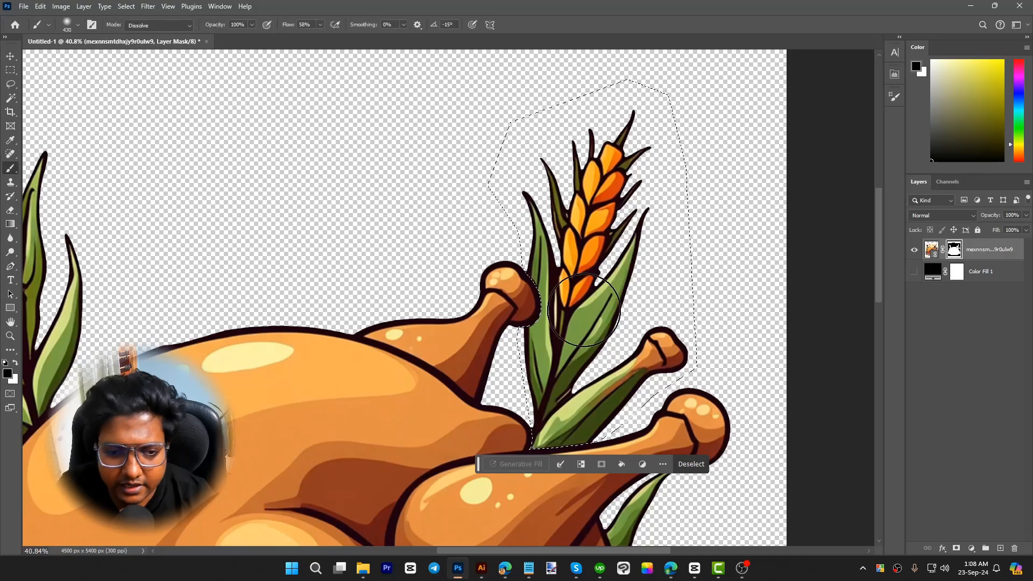
mouse_move(569, 334)
mouse_down()
mouse_move(645, 371)
mouse_move(550, 398)
mouse_up()
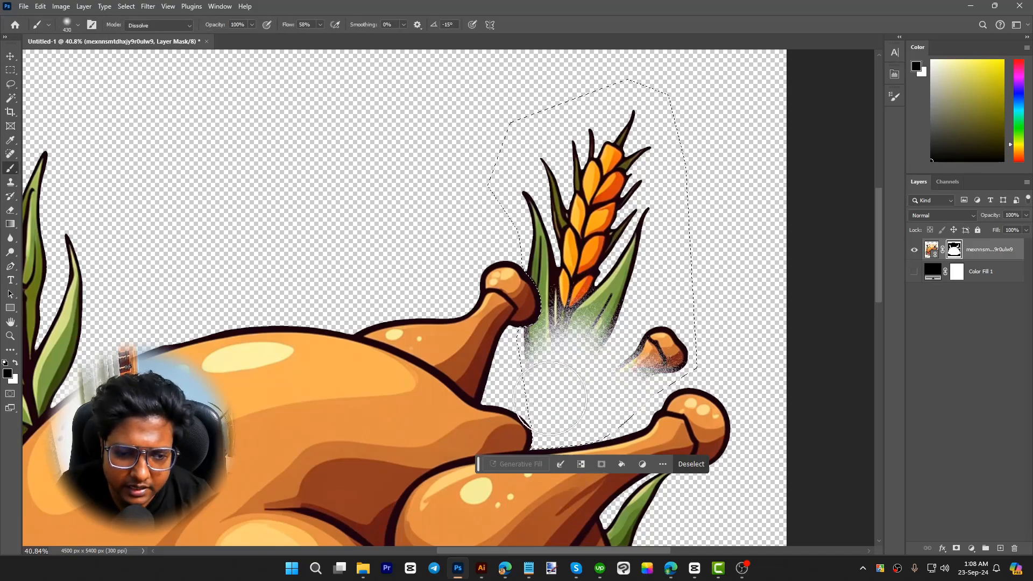
- Set the brush mode to Normal, mask out the rest of the selected corn stalk and small drumstick, and deselect
click(149, 27)
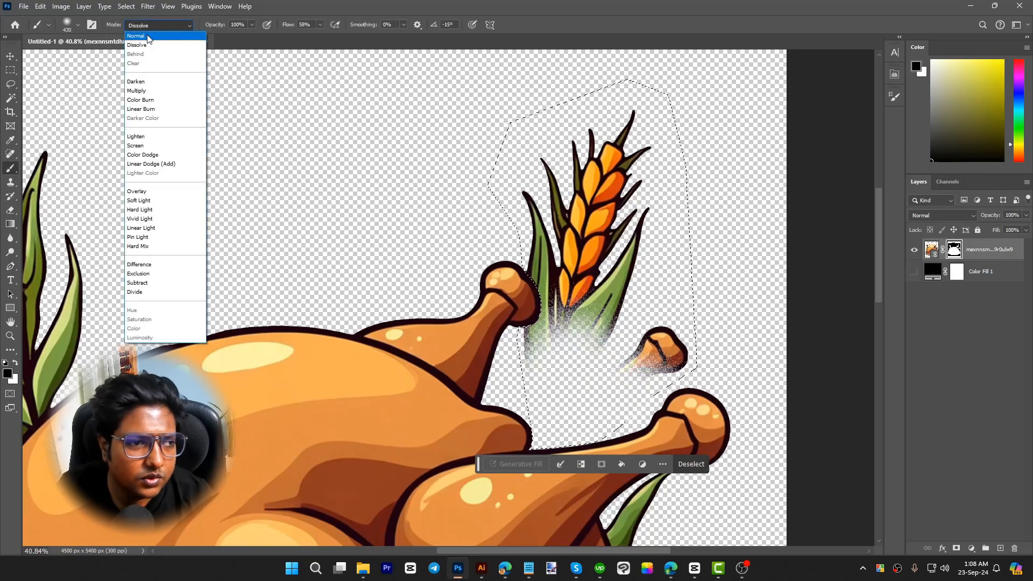
click(149, 35)
mouse_move(592, 308)
mouse_down()
mouse_move(583, 399)
mouse_move(617, 402)
mouse_move(572, 382)
mouse_move(546, 323)
mouse_move(575, 317)
mouse_move(608, 95)
mouse_move(642, 99)
mouse_up()
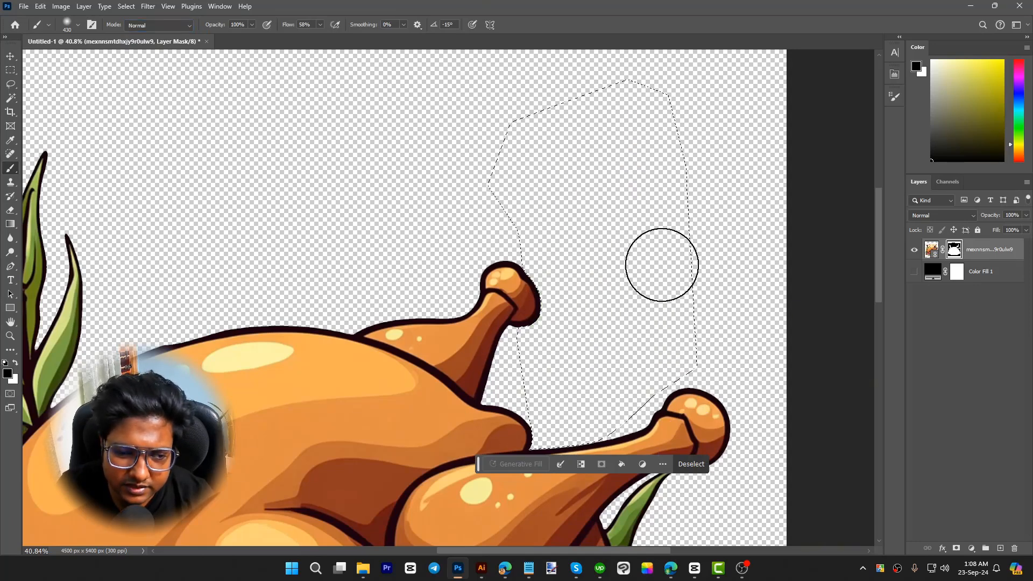
scroll(686, 282, down, 3)
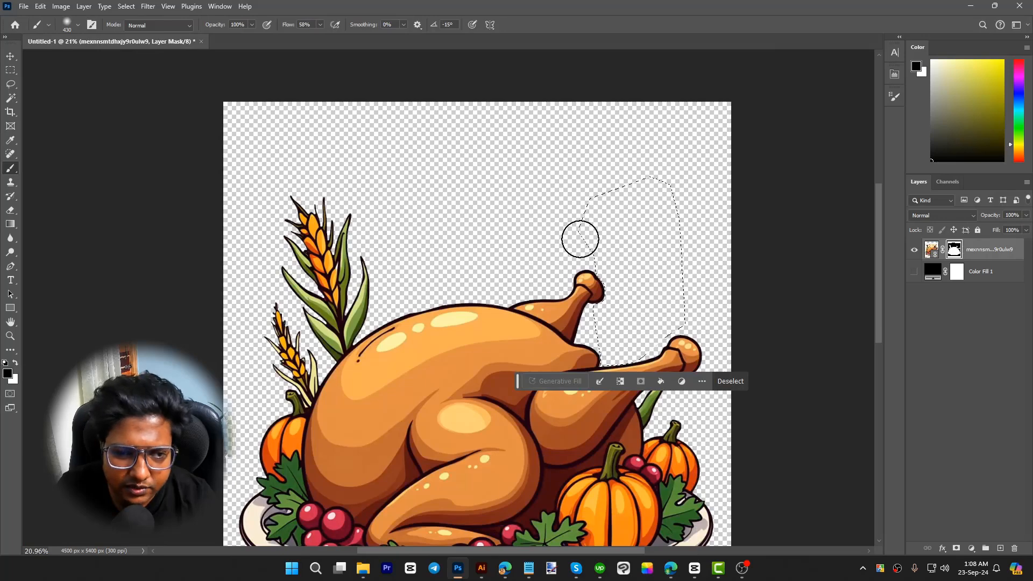
key(ctrl+d)
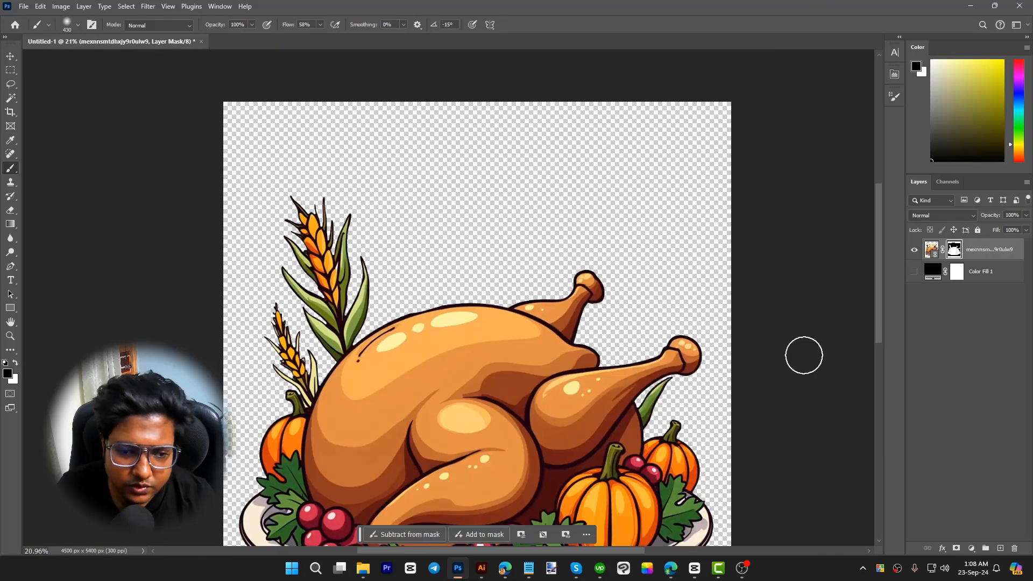
key(v)
click(809, 362)
scroll(321, 349, up, 3)
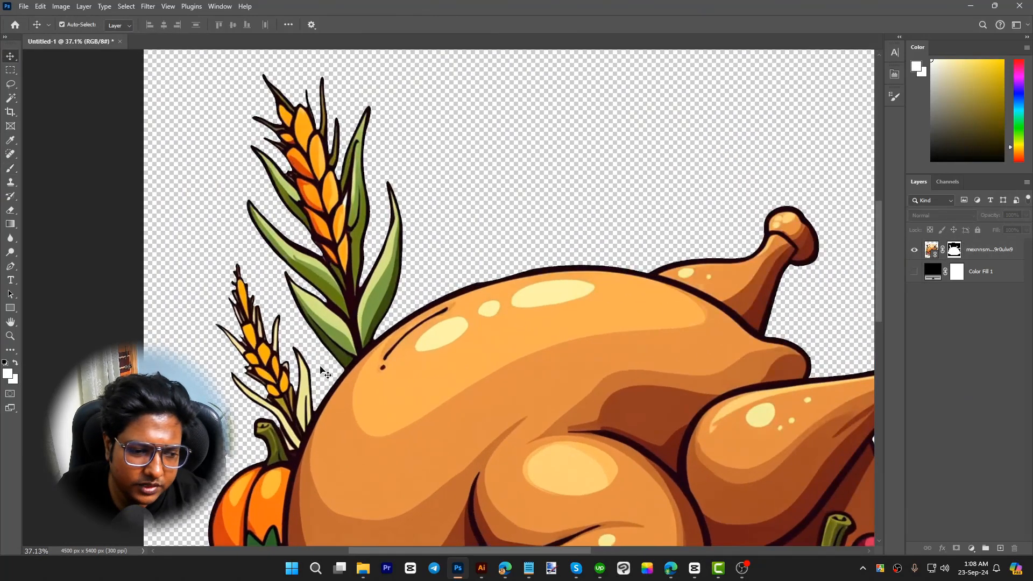
click(383, 331)
scroll(394, 306, up, 1)
click(409, 316)
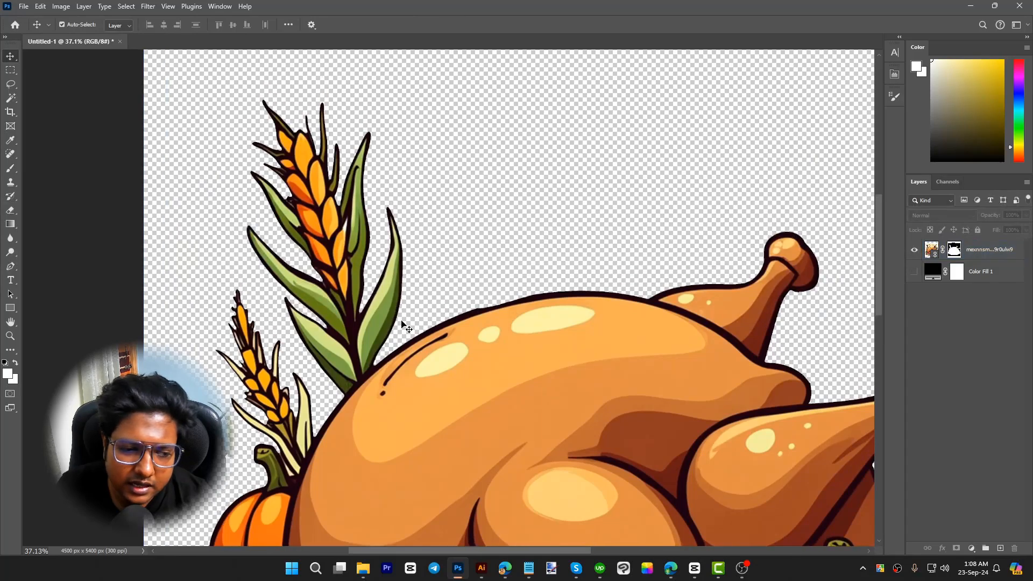
click(339, 249)
click(418, 293)
click(380, 324)
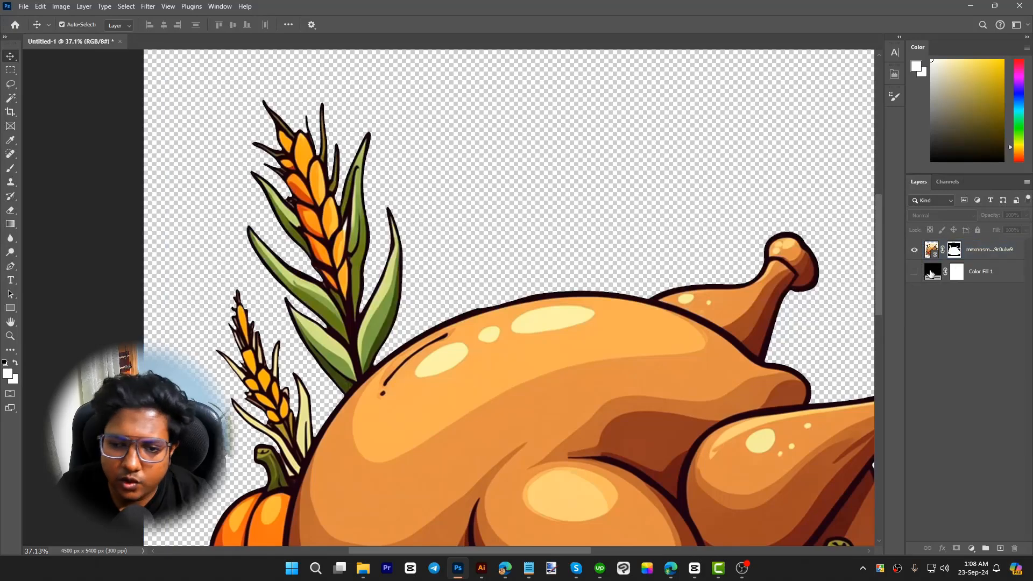
- Rasterize the turkey layer and apply its layer mask
right_click(993, 249)
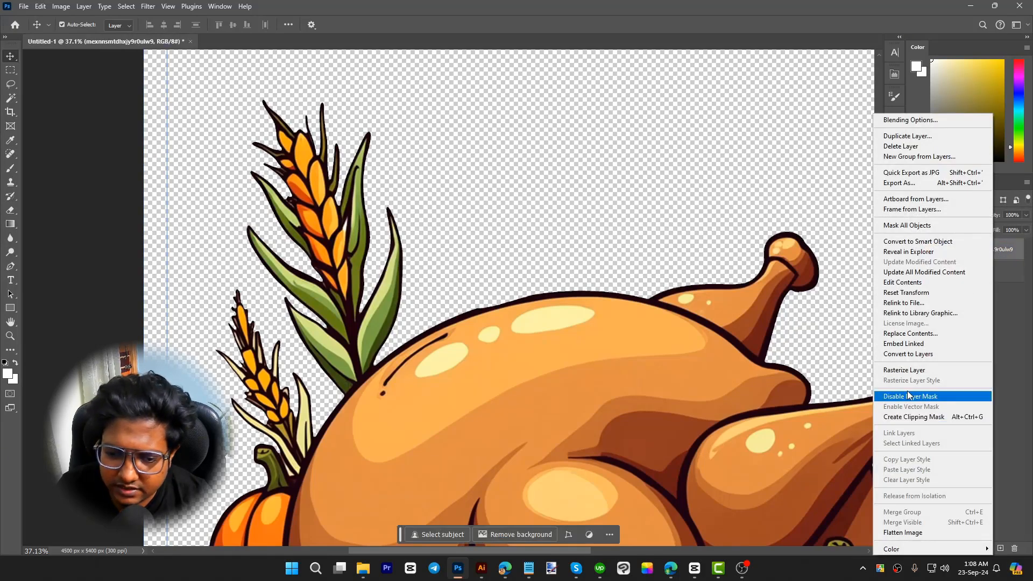
click(908, 371)
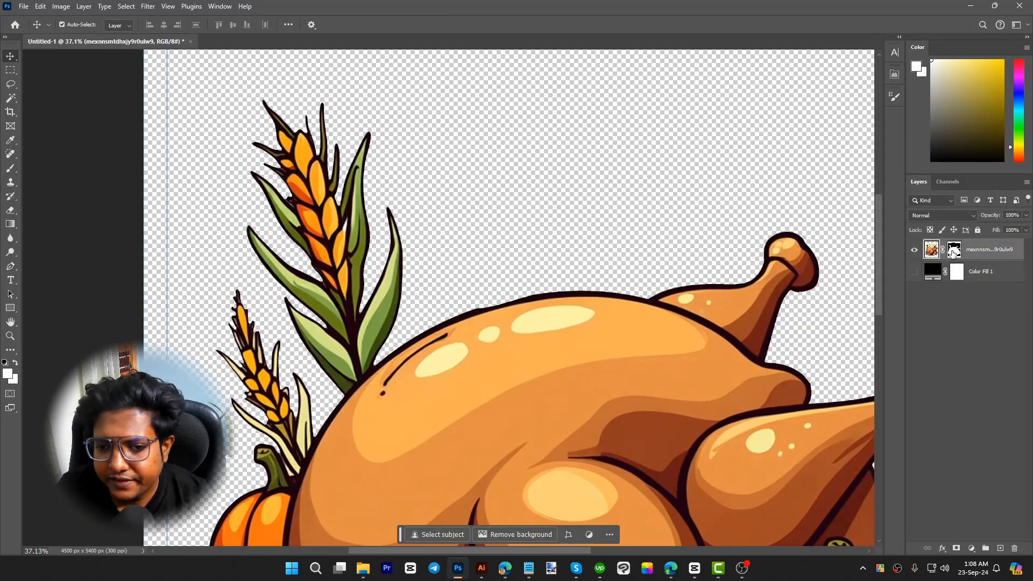
click(951, 253)
right_click(951, 253)
click(947, 282)
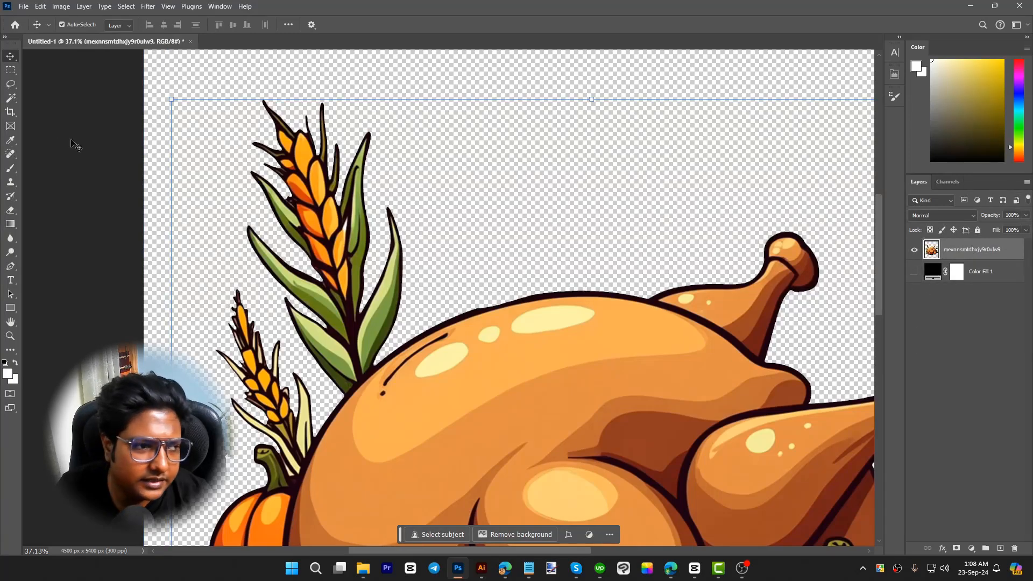
- Select the base of the large remaining corn stalk with the Lasso, following the turkey's outline
key(l)
scroll(376, 383, up, 6)
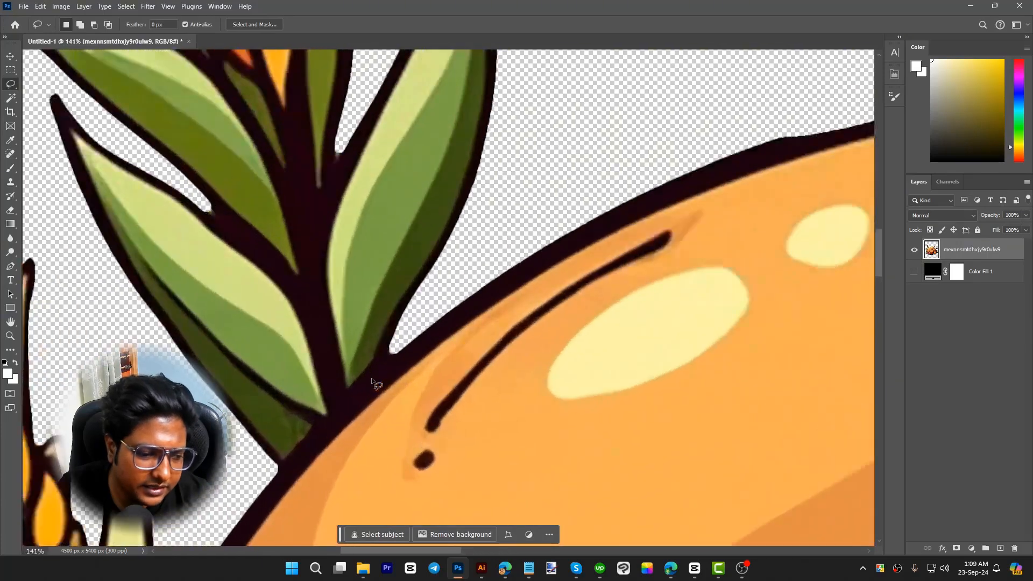
drag(252, 497, 388, 364)
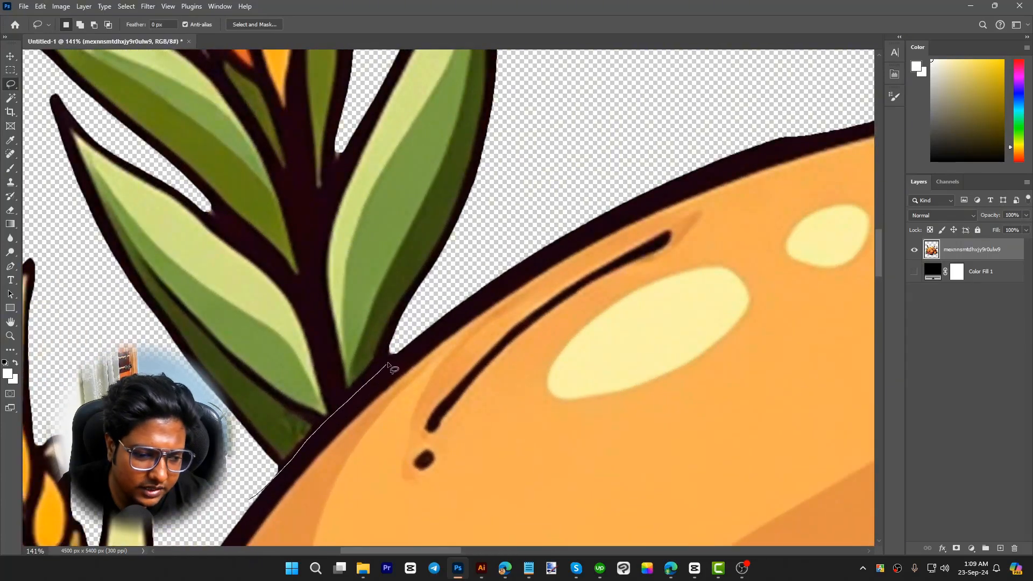
mouse_move(467, 279)
mouse_down()
mouse_move(405, 146)
mouse_move(221, 339)
mouse_move(245, 479)
mouse_up()
scroll(501, 418, down, 4)
scroll(502, 418, down, 1)
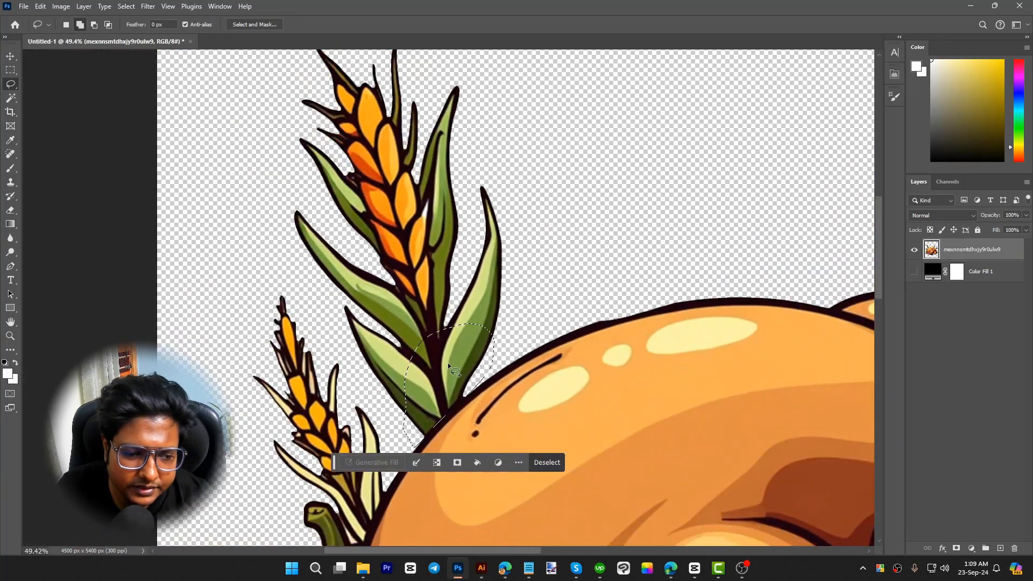
- Add the stalk's leaves and the whole corn ear to the lasso selection, leaving out the small stalk beside it
mouse_move(447, 363)
mouse_down()
mouse_move(504, 331)
mouse_move(546, 229)
mouse_move(487, 121)
mouse_move(298, 202)
mouse_up()
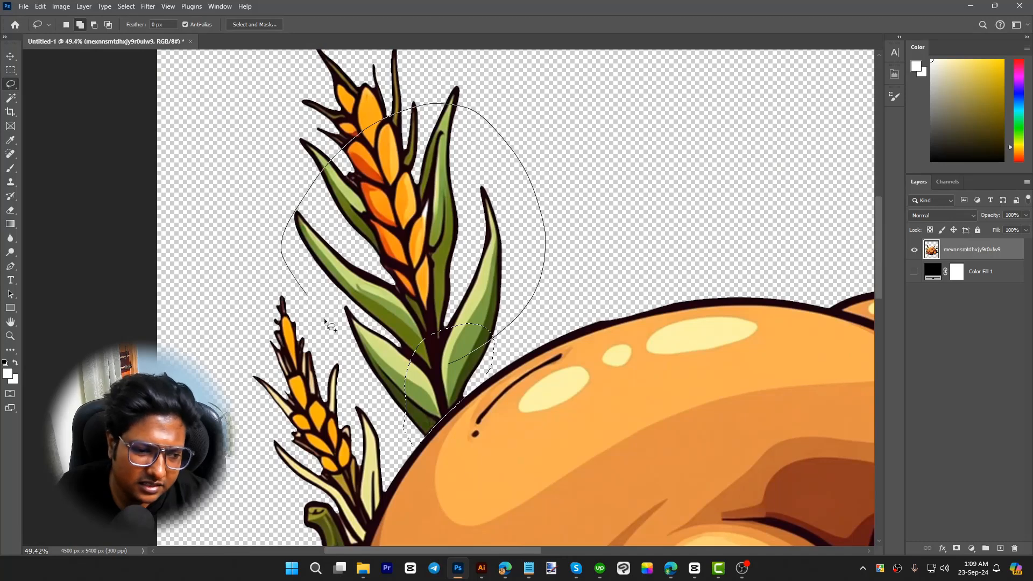
mouse_move(390, 399)
mouse_down()
mouse_move(423, 396)
mouse_move(380, 382)
mouse_move(426, 376)
mouse_up()
scroll(426, 376, up, 2)
drag(399, 323, 483, 204)
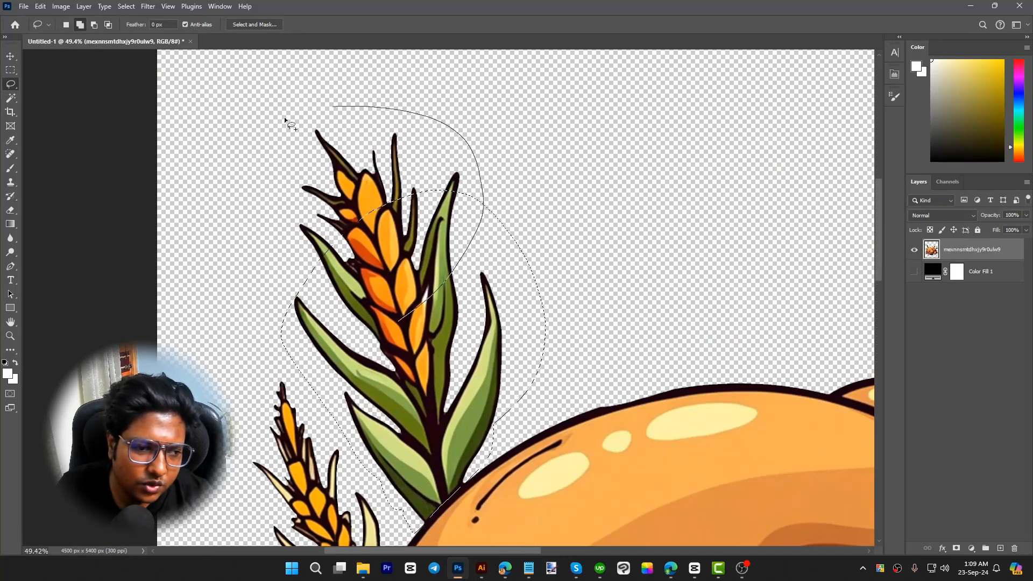
drag(295, 327, 297, 331)
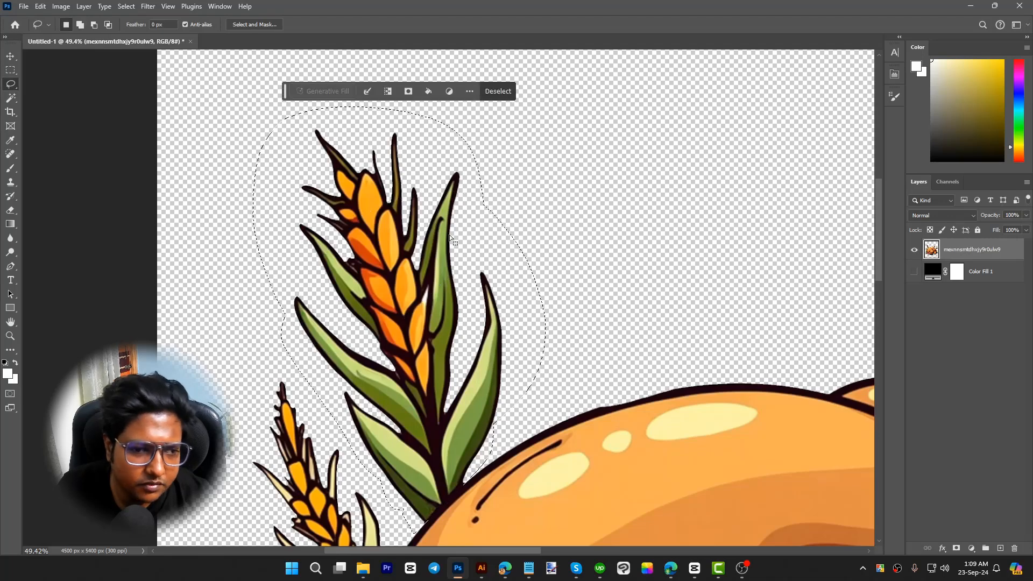
- Copy the selected large corn stalk onto a new layer
scroll(483, 168, down, 3)
scroll(518, 218, up, 3)
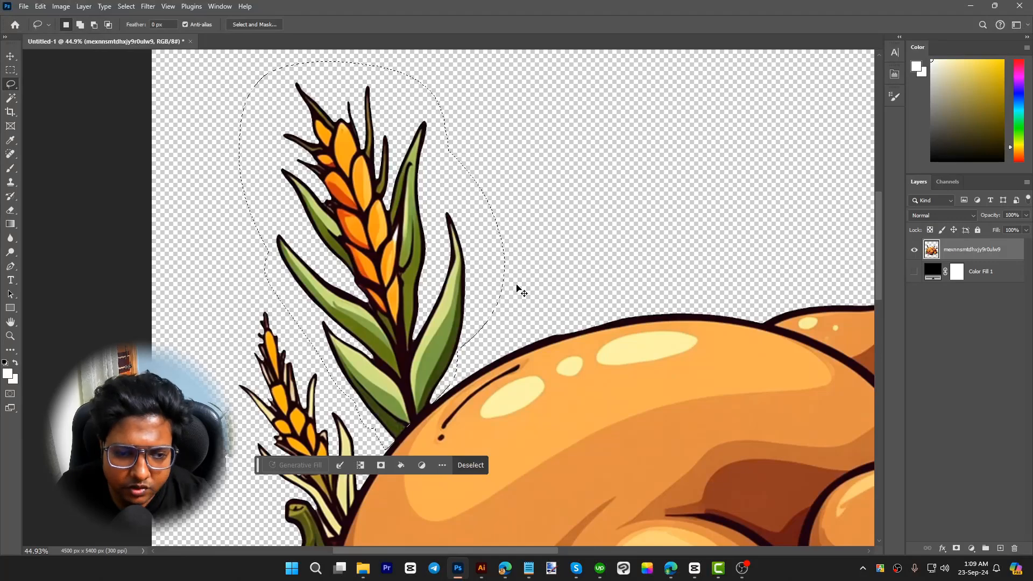
key(ctrl+j)
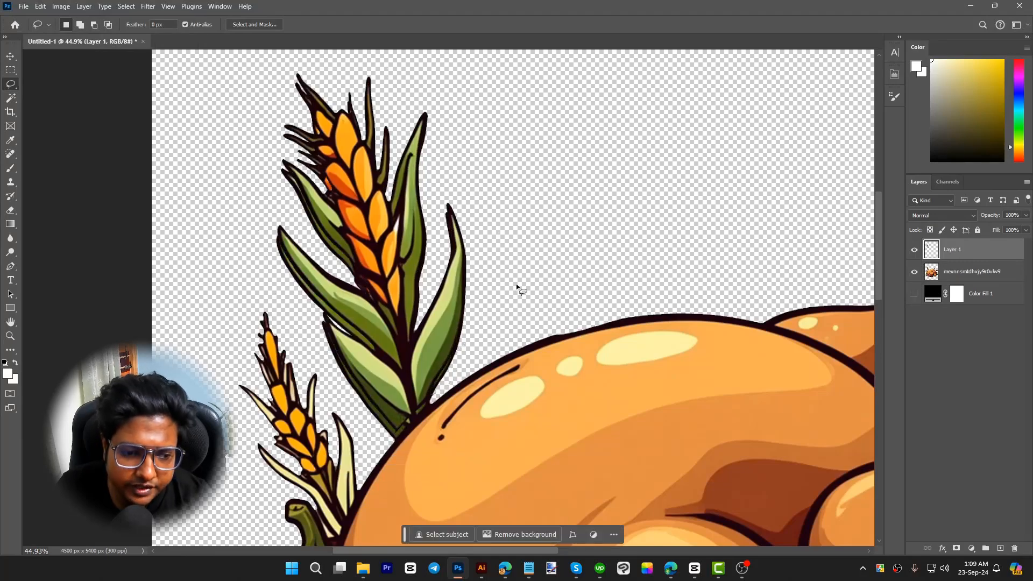
scroll(425, 323, down, 2)
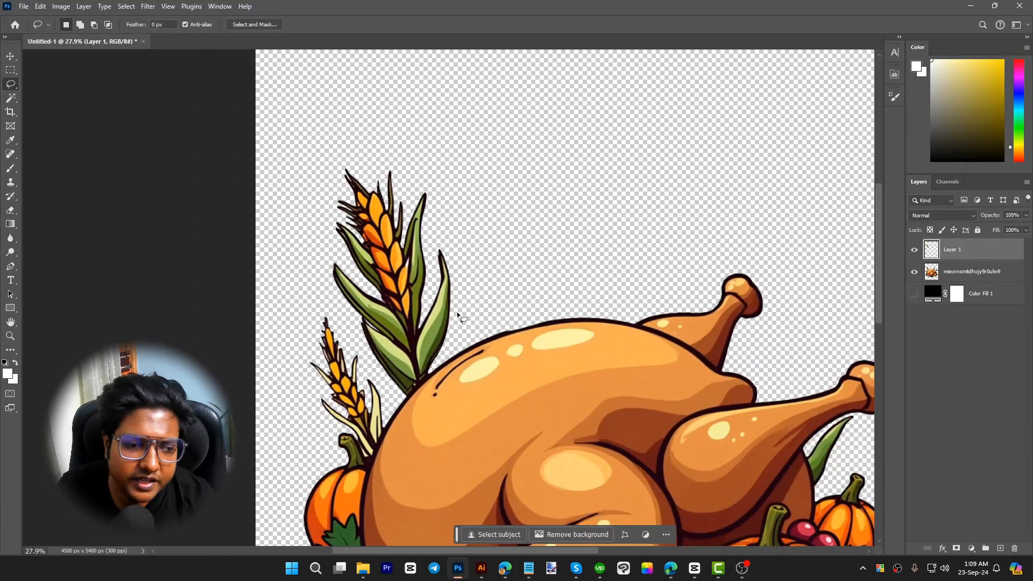
- Move the copied corn stalk clear of the original, enlarging it to about 104% and flipping it horizontally
key(v)
drag(407, 299, 566, 236)
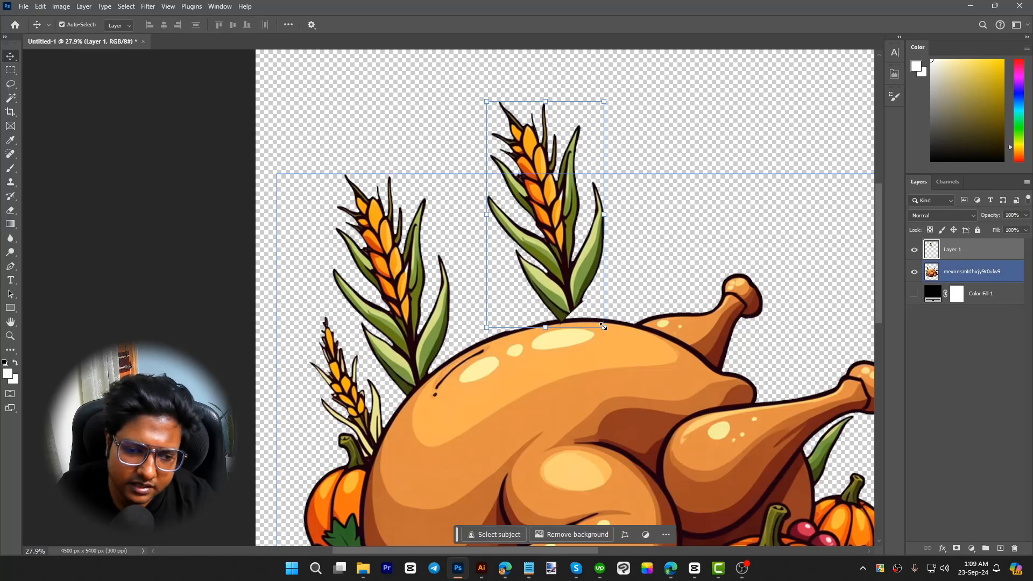
mouse_move(603, 326)
mouse_down()
mouse_move(592, 199)
mouse_move(608, 336)
mouse_up()
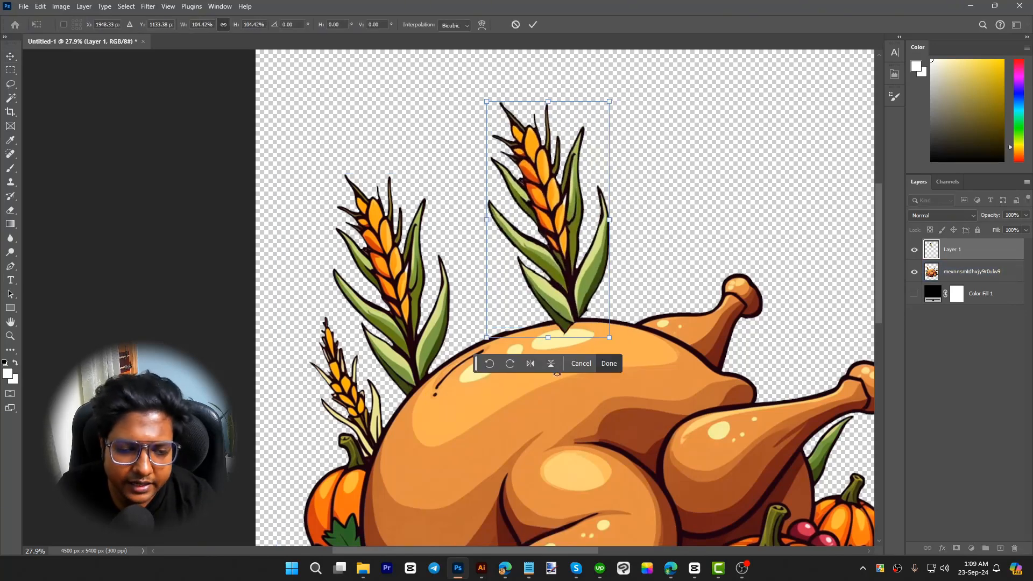
right_click(577, 273)
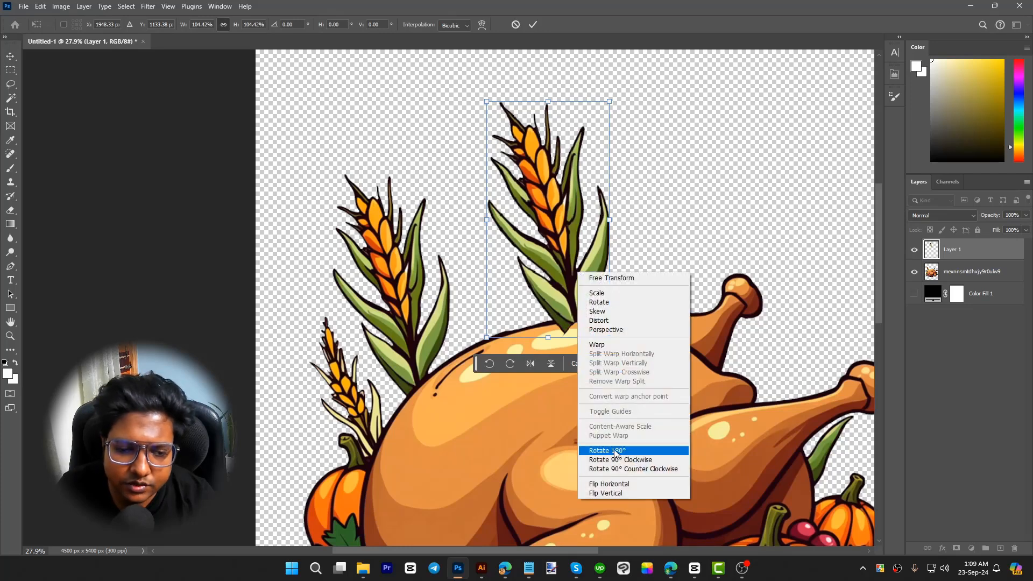
click(613, 488)
- Position the mirrored stalk between the two drumsticks and tilt it about 11° clockwise
drag(545, 285, 654, 310)
scroll(697, 299, down, 2)
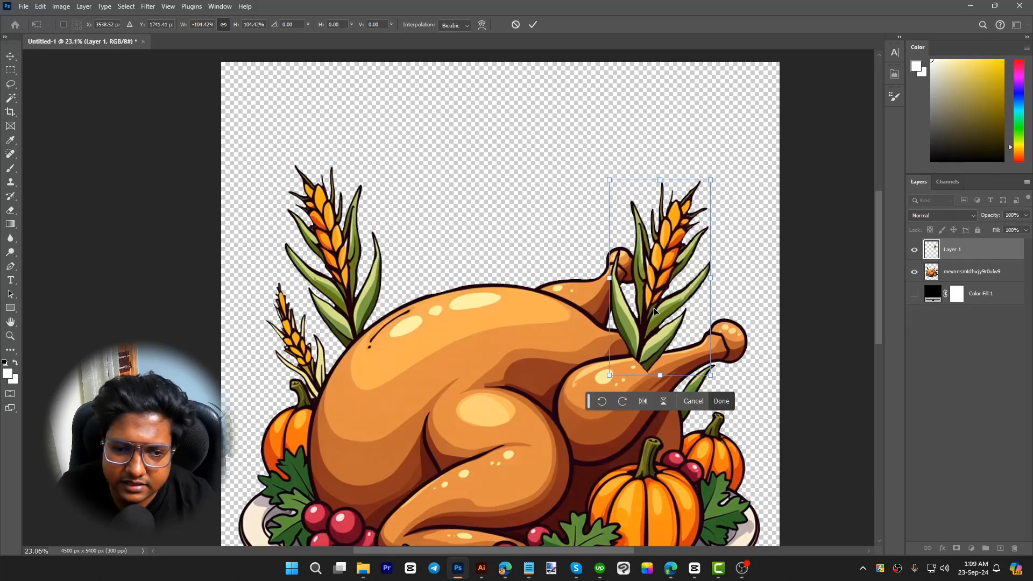
drag(717, 277, 720, 294)
drag(660, 306, 665, 309)
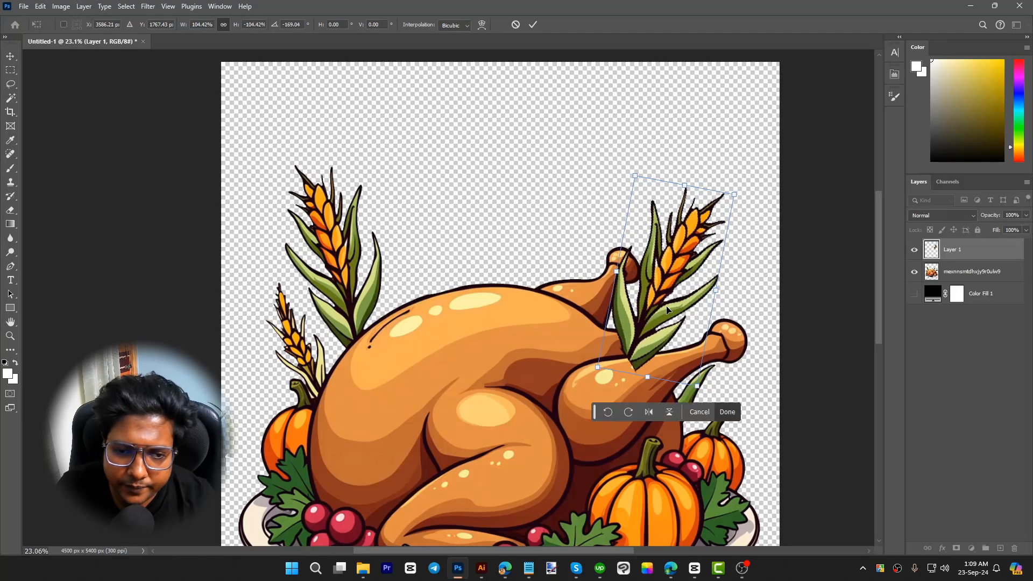
key(Return)
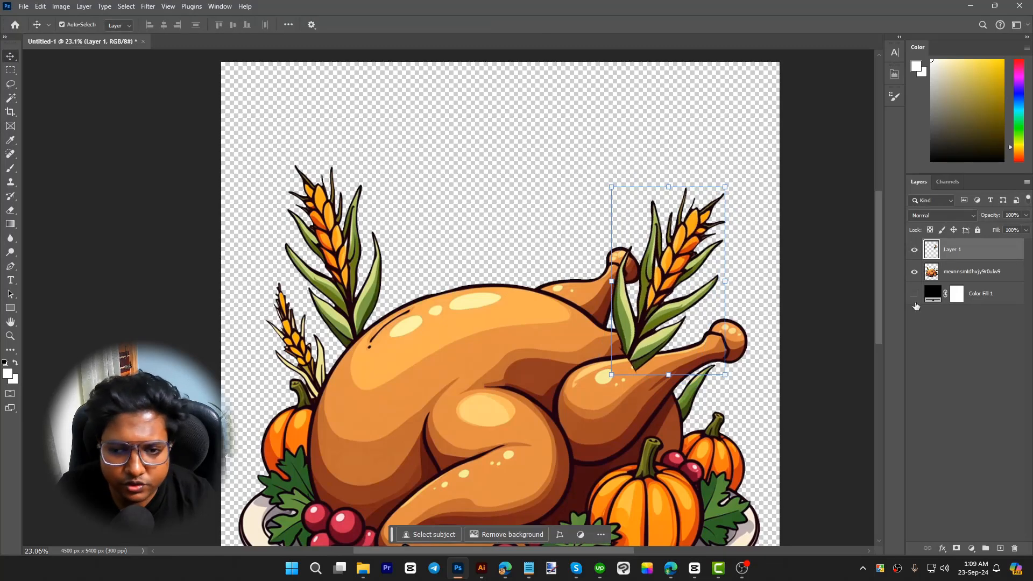
- Load the turkey layer's outline as a selection while keeping the mirrored stalk's layer active
click(932, 277)
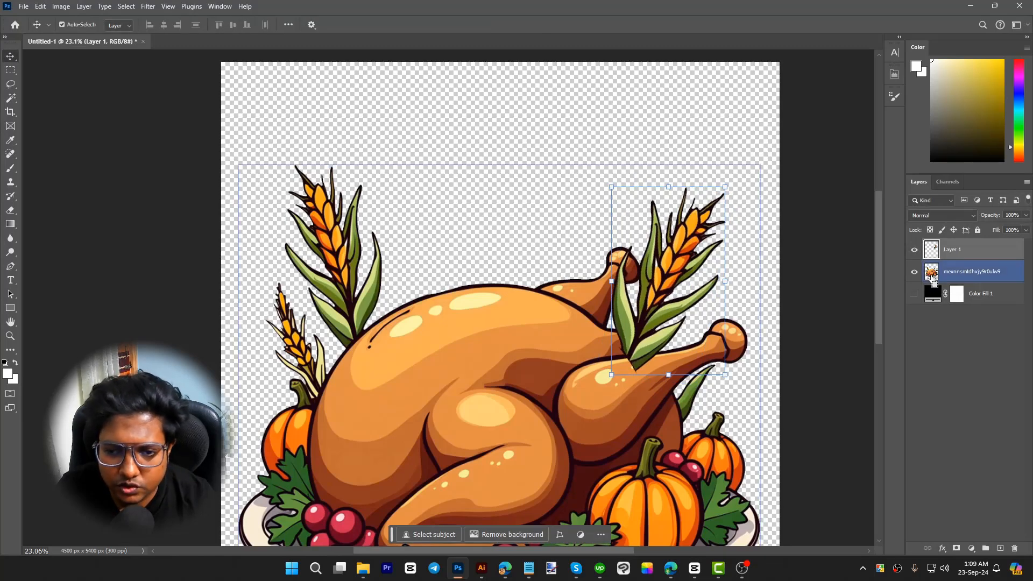
ctrl+click(932, 273)
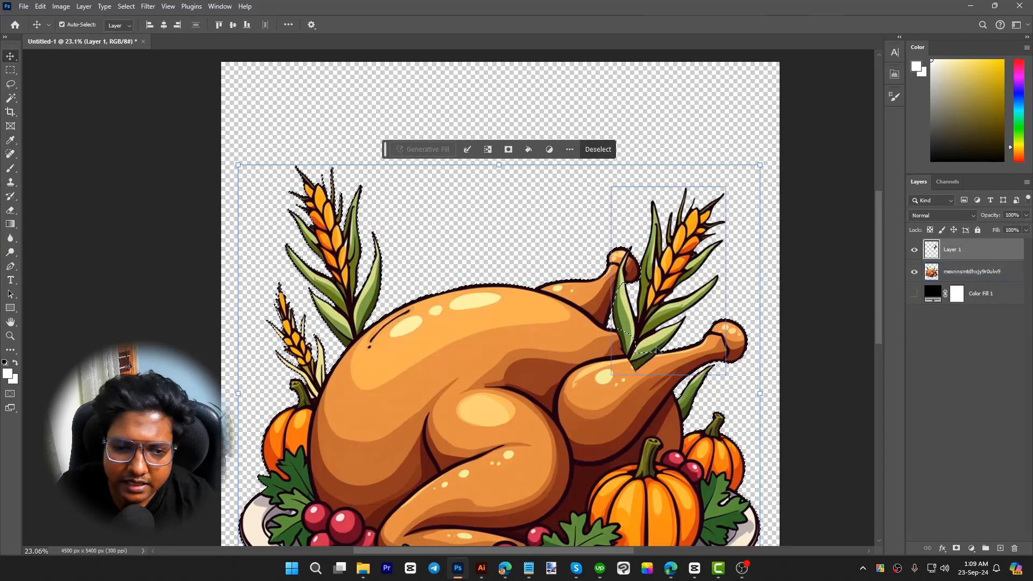
scroll(660, 332, up, 3)
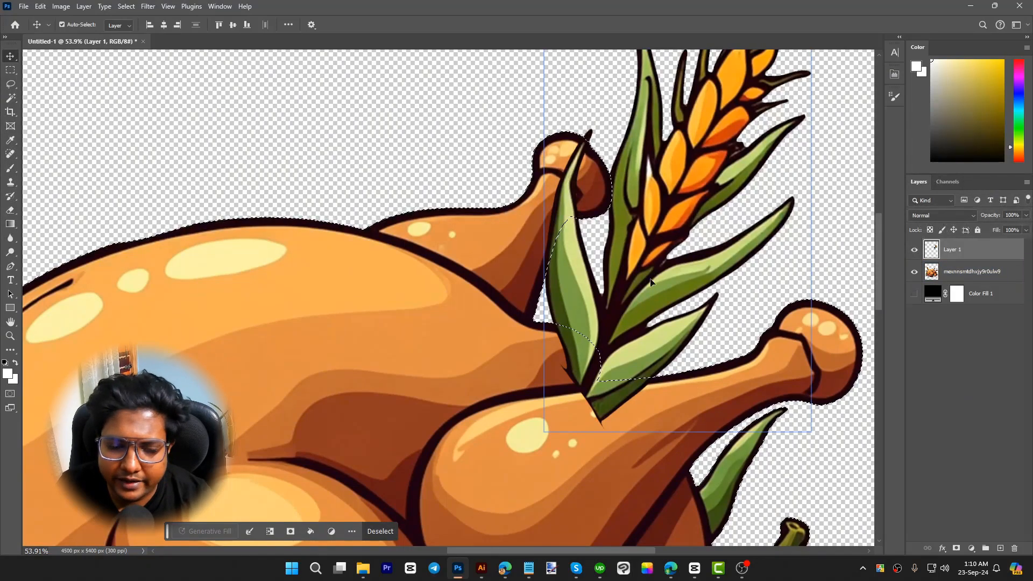
scroll(657, 331, down, 3)
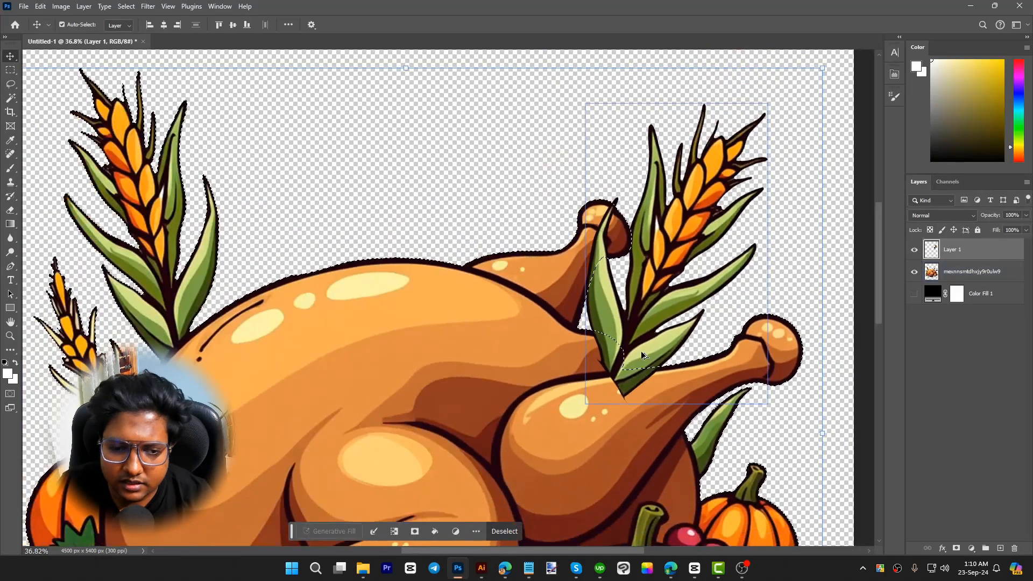
scroll(671, 383, up, 3)
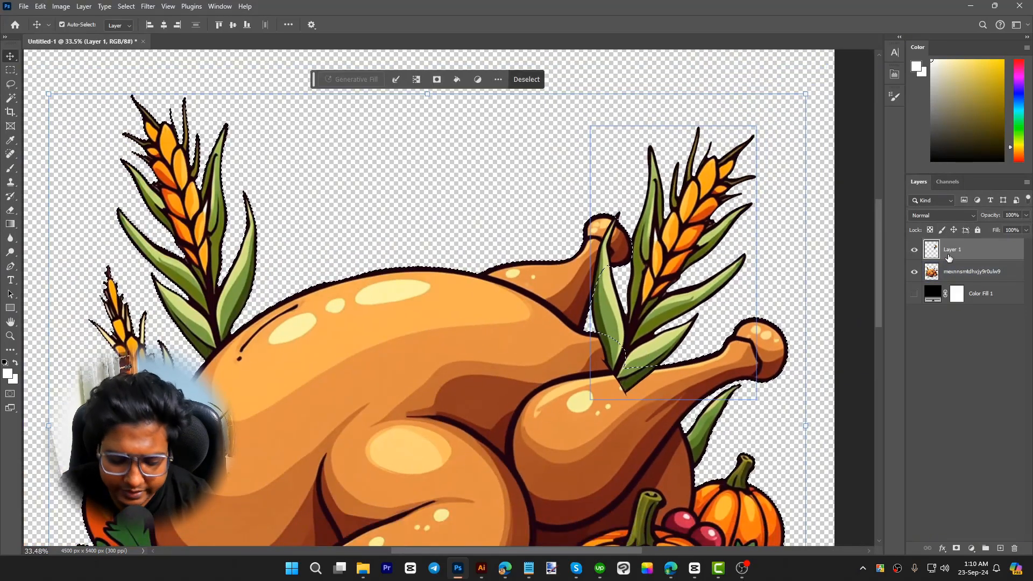
- Erase the mirrored stalk's parts that overlap the turkey's body and drumsticks, and clear the selection
key(e)
mouse_move(612, 222)
mouse_down()
mouse_move(597, 264)
mouse_move(609, 215)
mouse_move(584, 342)
mouse_move(592, 332)
mouse_move(637, 379)
mouse_move(566, 401)
mouse_up()
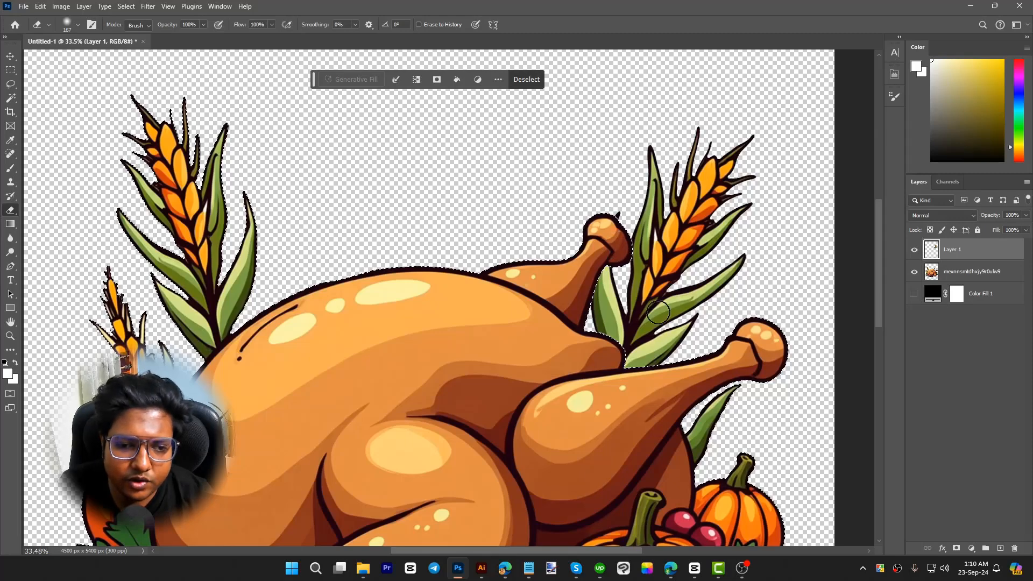
scroll(585, 263, down, 3)
key(ctrl+f)
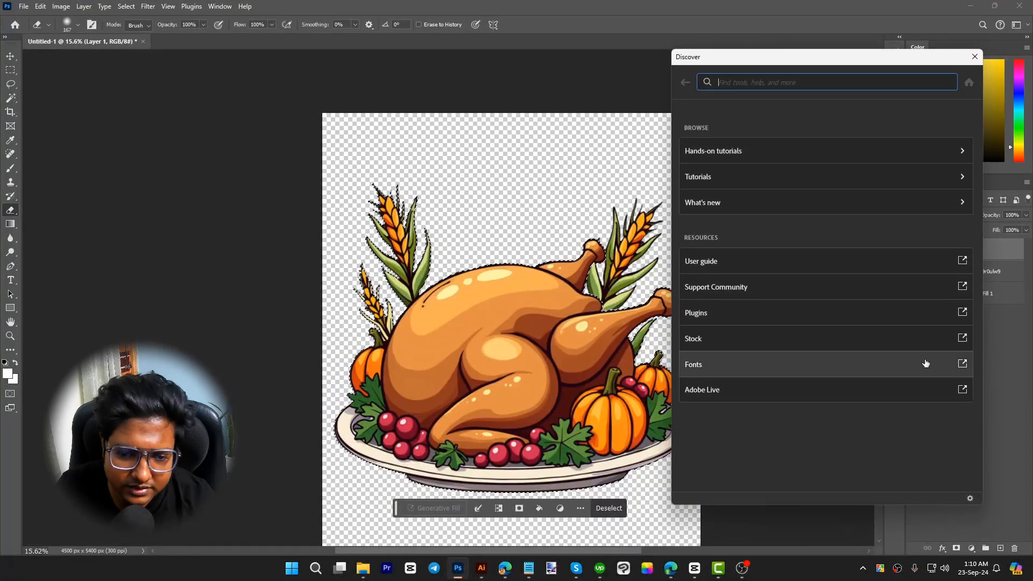
click(975, 56)
key(ctrl+d)
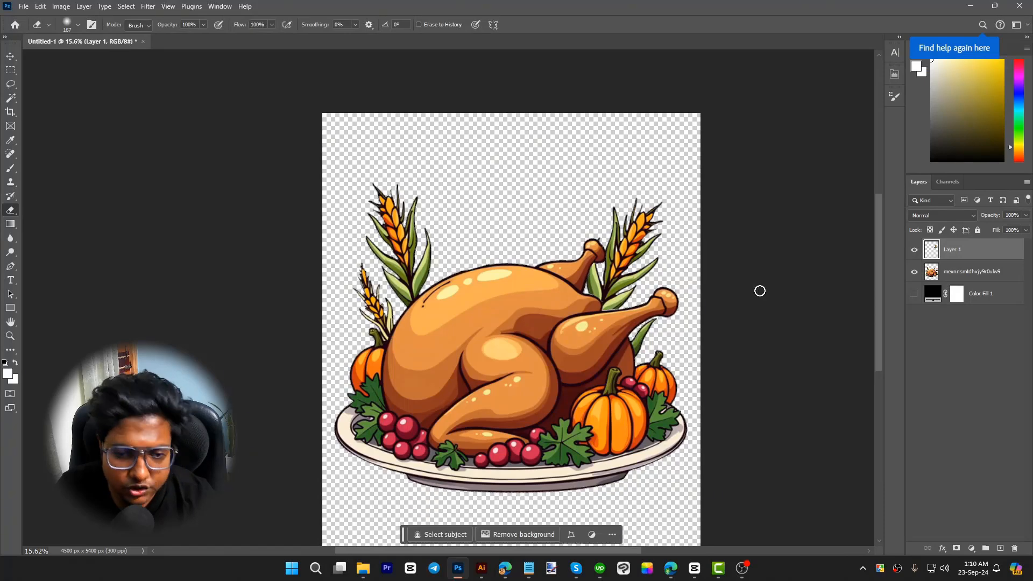
key(v)
click(785, 326)
scroll(786, 387, down, 2)
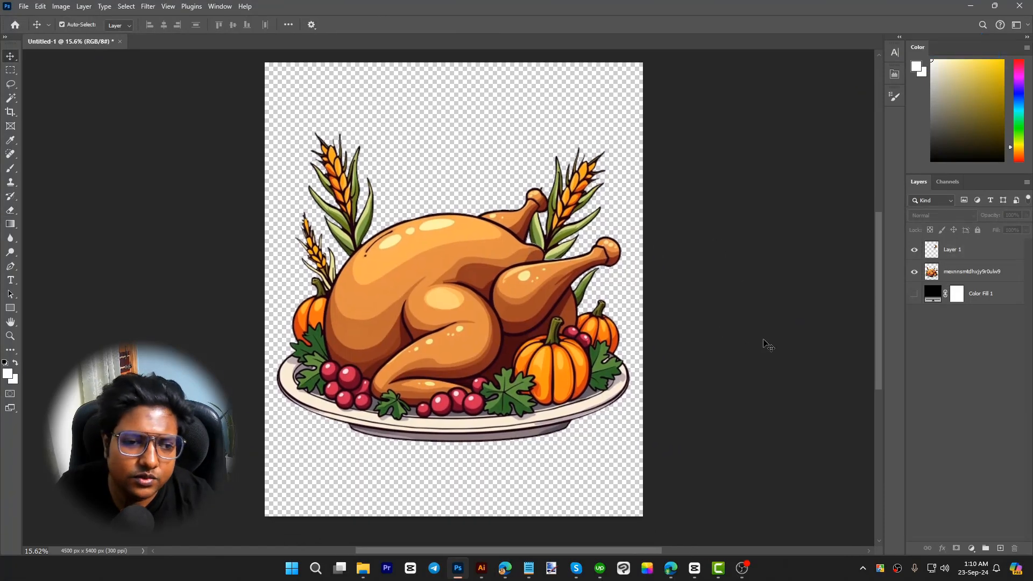
- Export the corrected illustration as a JPG in the Thanksgiving folder, replacing the existing Untitled-2.jpg
key(ctrl+alt+shift+w)
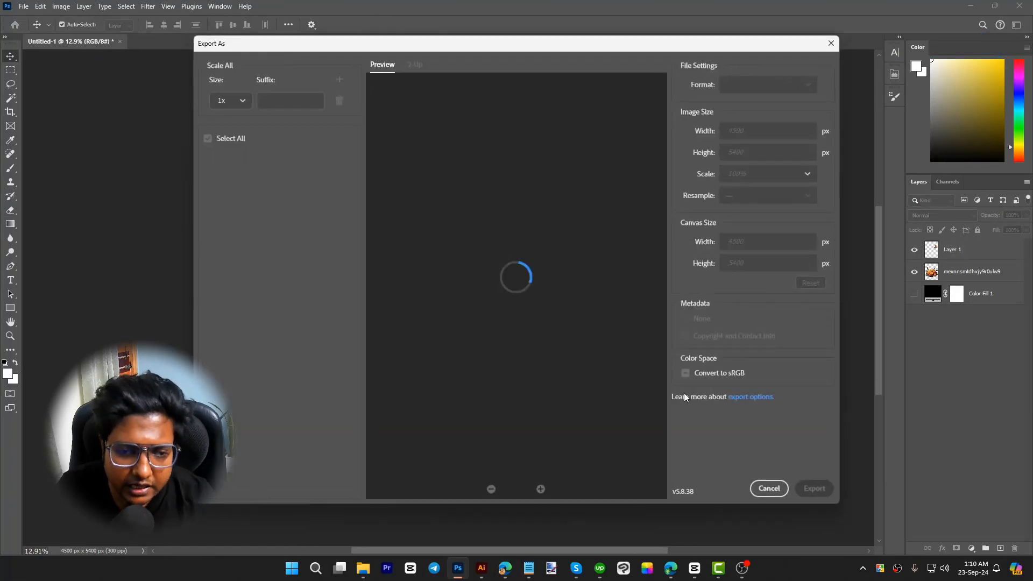
click(814, 488)
double_click(383, 215)
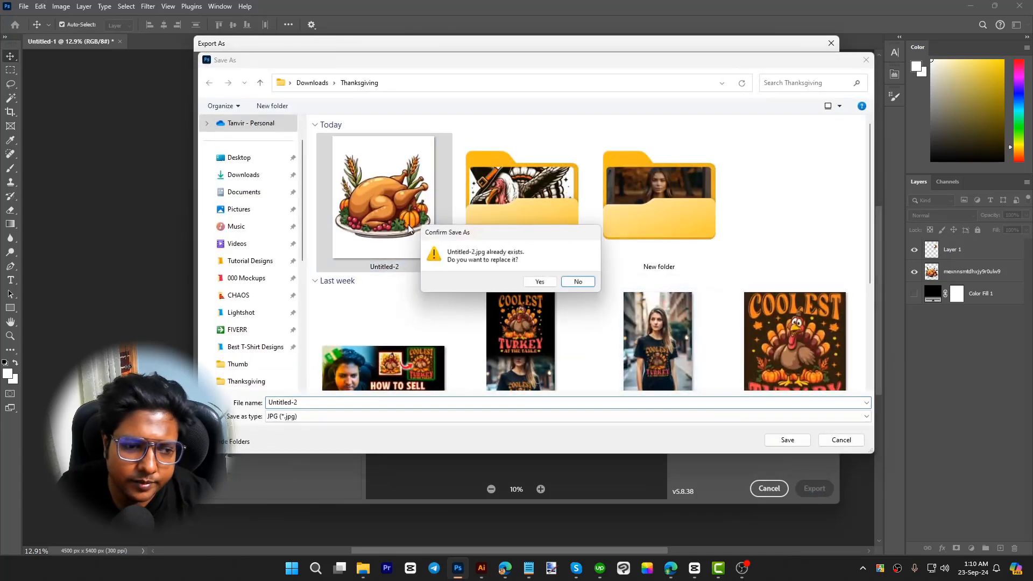
click(540, 280)
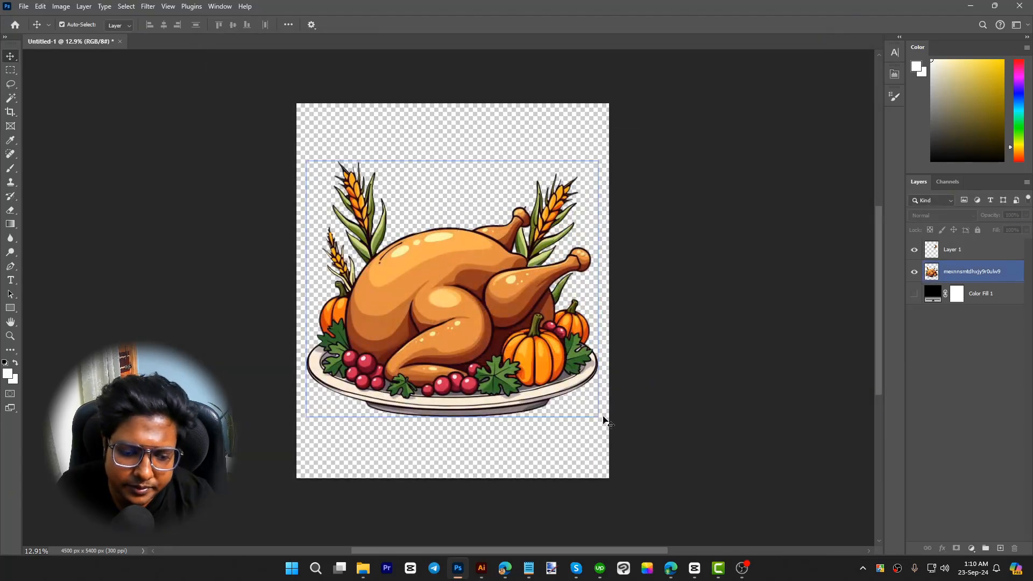
- Switch to Illustrator, decline the linked file update, and delete the old turkey image from the artboard
click(481, 568)
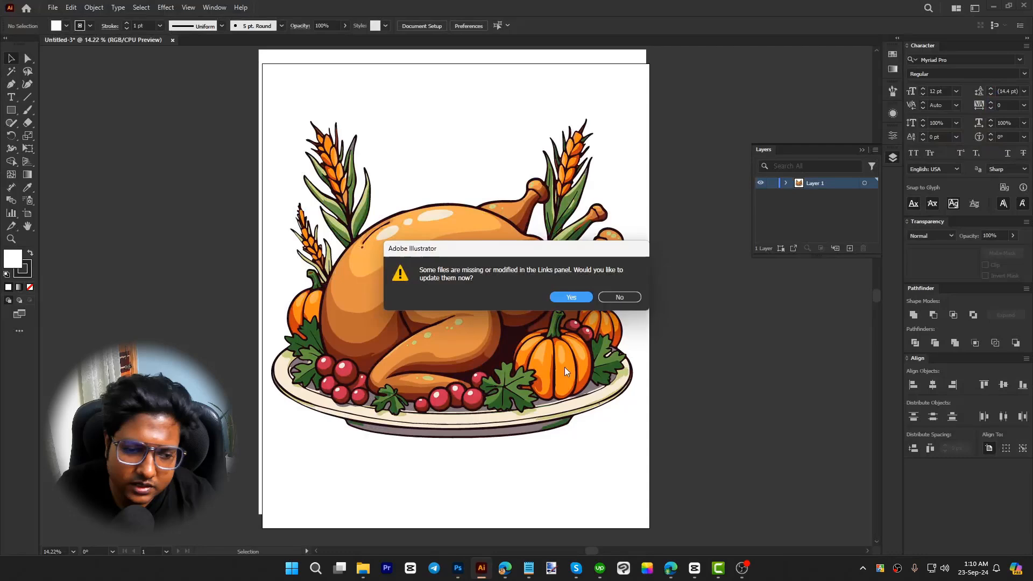
click(617, 298)
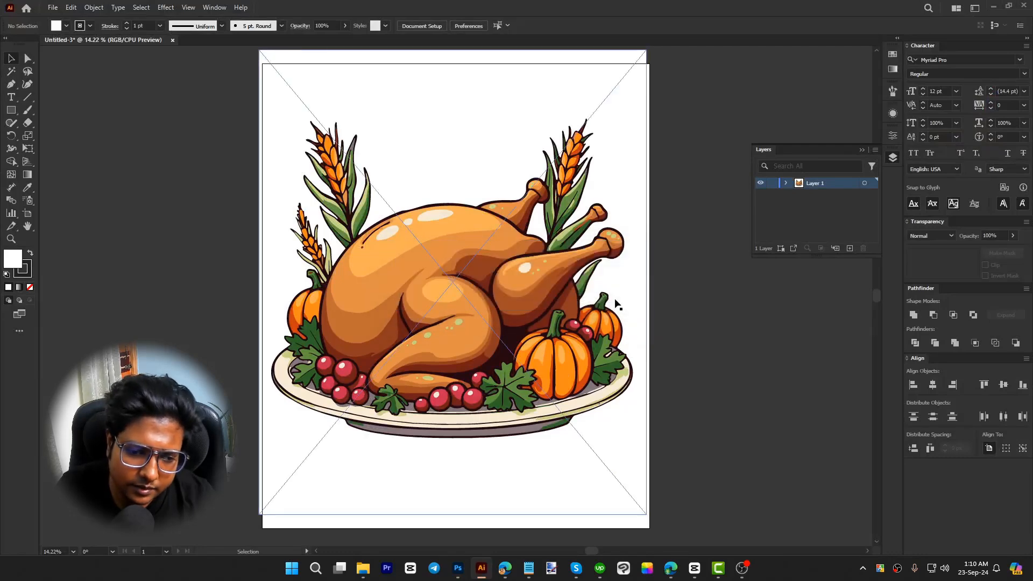
click(539, 311)
key(Delete)
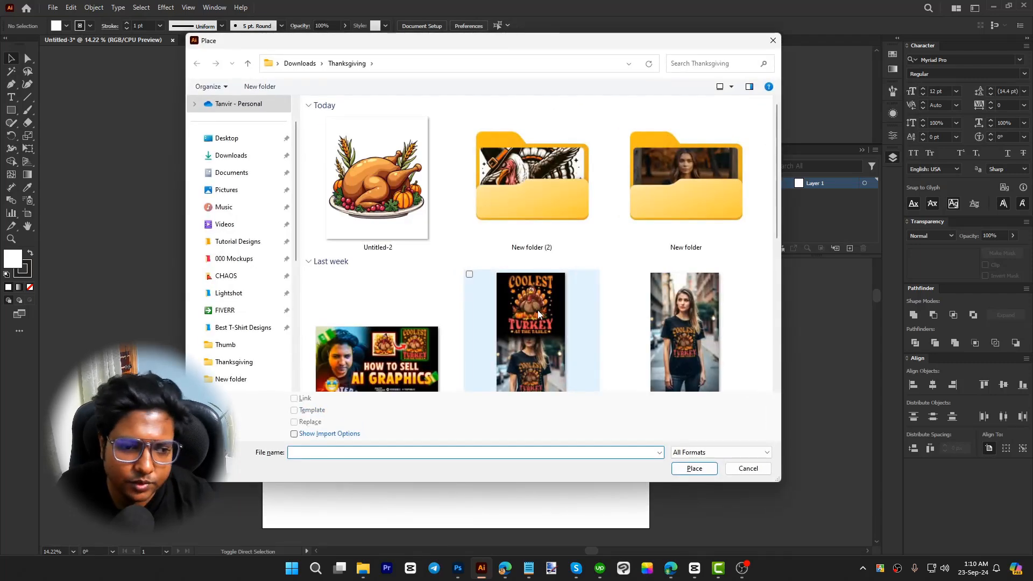
- Place the updated Untitled-2 image from the Thanksgiving folder over the artboard as a linked file
double_click(376, 177)
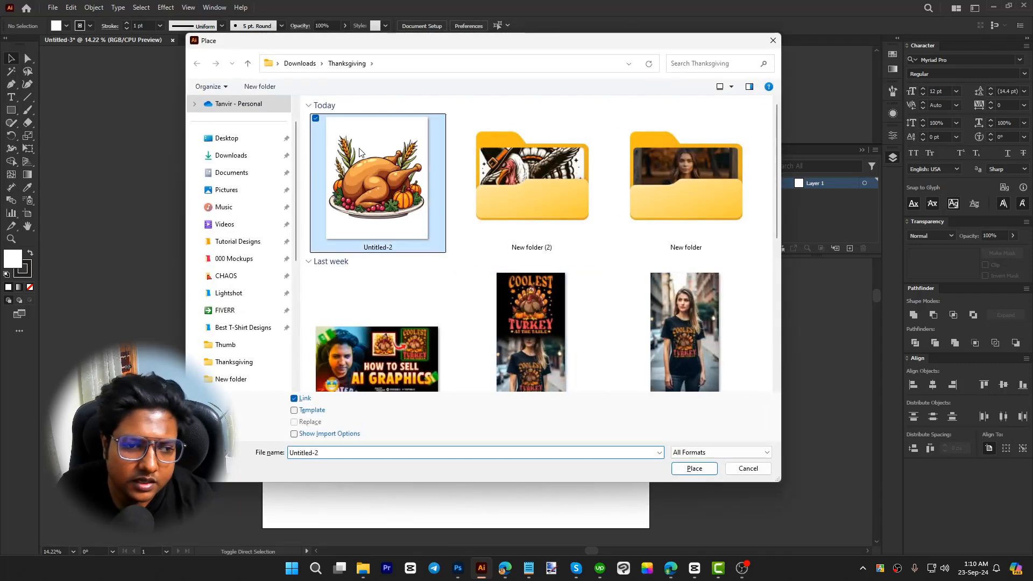
click(360, 148)
drag(596, 393, 521, 319)
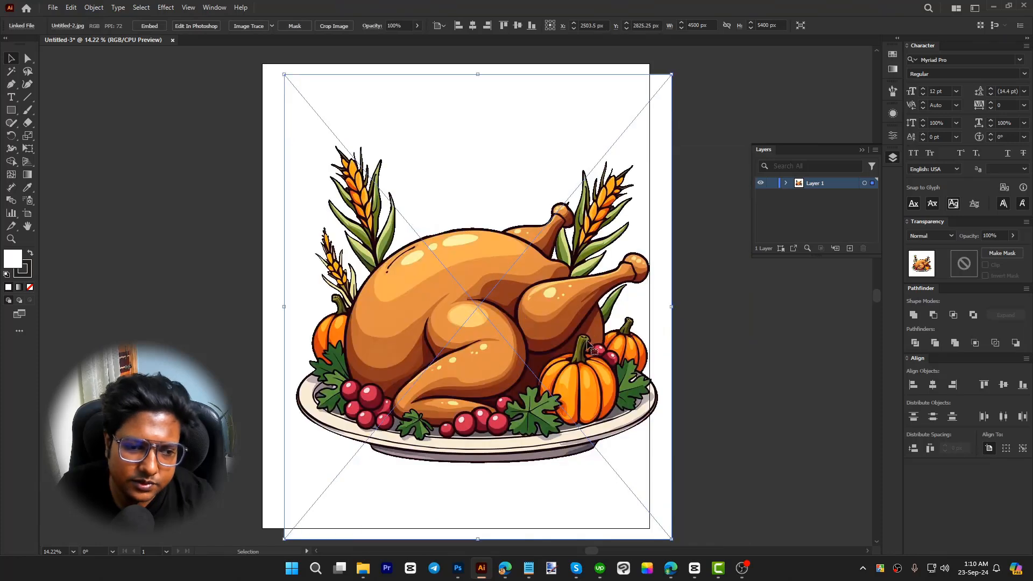
scroll(459, 294, up, 1)
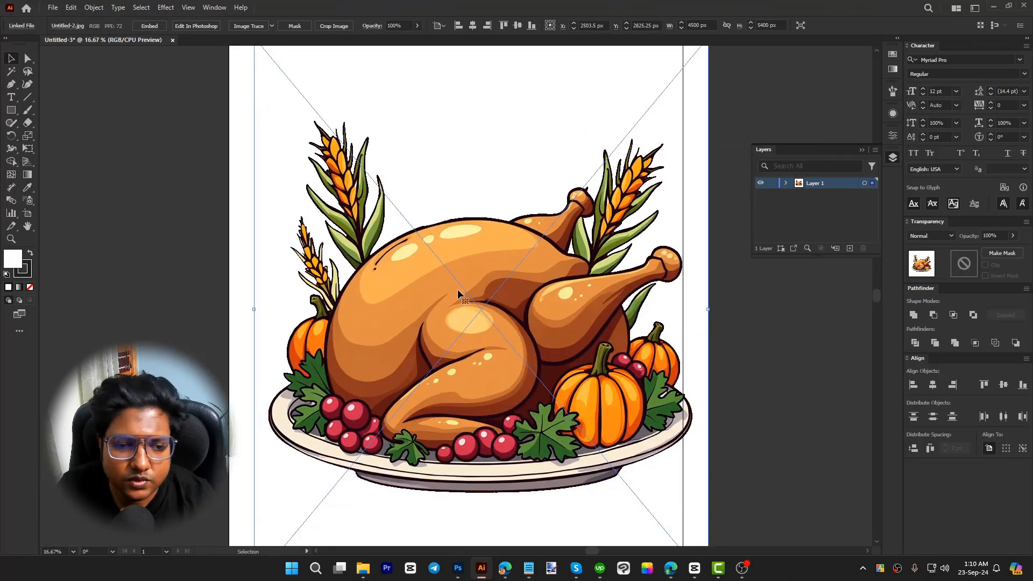
click(241, 278)
click(563, 310)
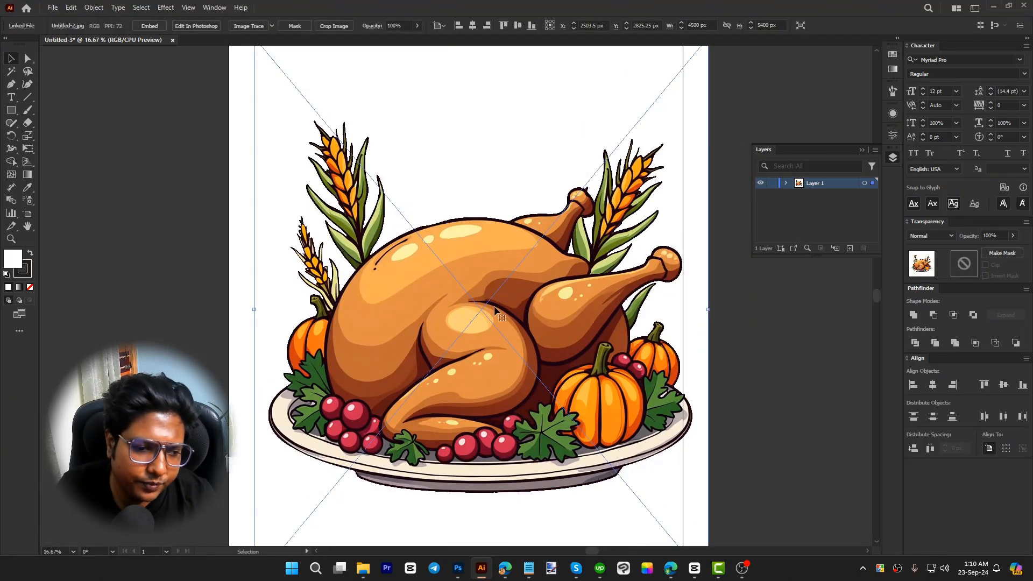
- Image Trace the placed turkey picture with the 16 Colors preset and expand the tracing
click(272, 27)
click(295, 99)
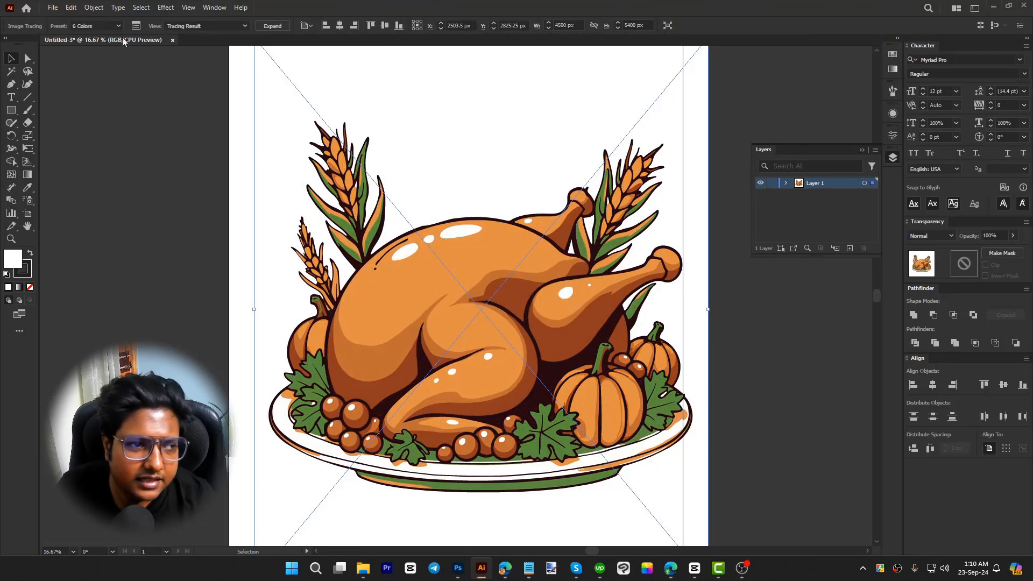
click(108, 26)
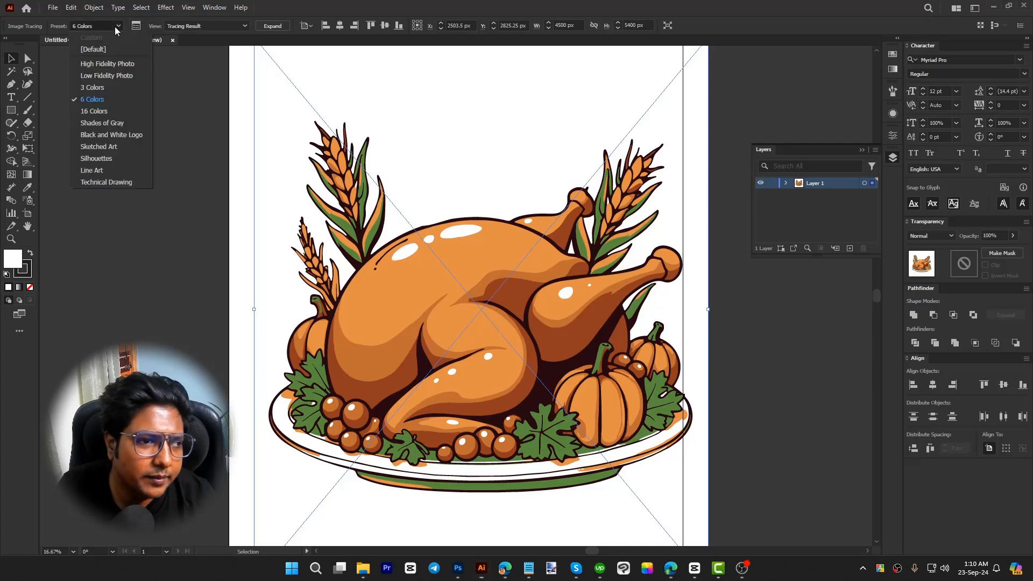
click(99, 115)
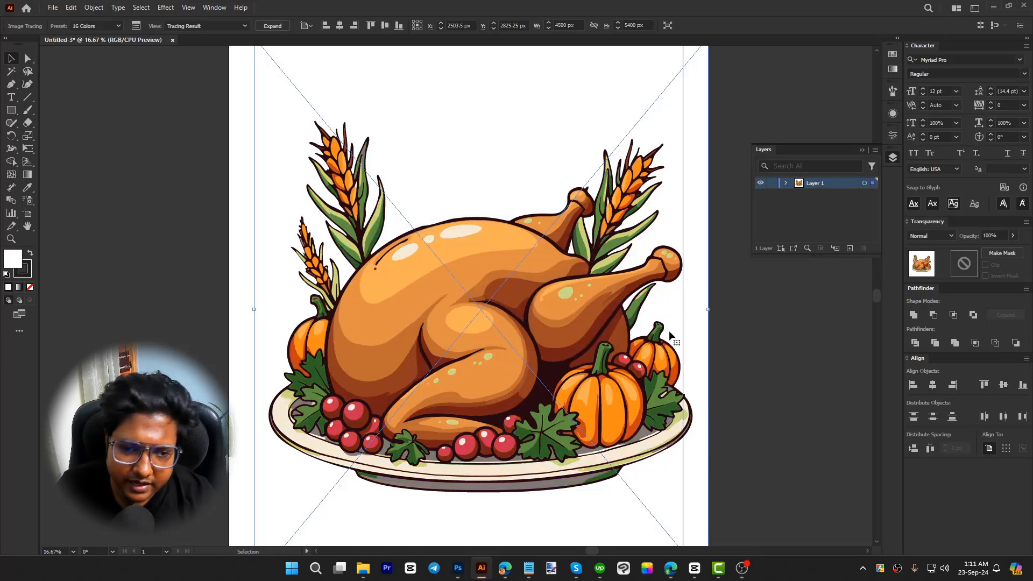
click(273, 25)
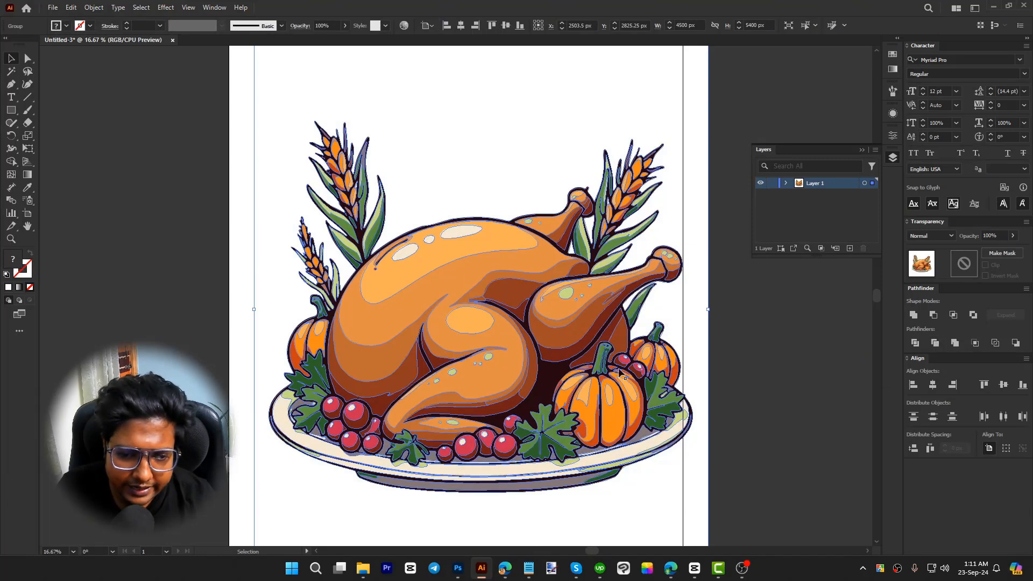
- Scale the traced turkey artwork down to about half size and move it off the artboard onto the empty canvas beside it
key(ctrl+minus)
drag(588, 310, 532, 311)
drag(430, 307, 619, 316)
scroll(756, 319, up, 2)
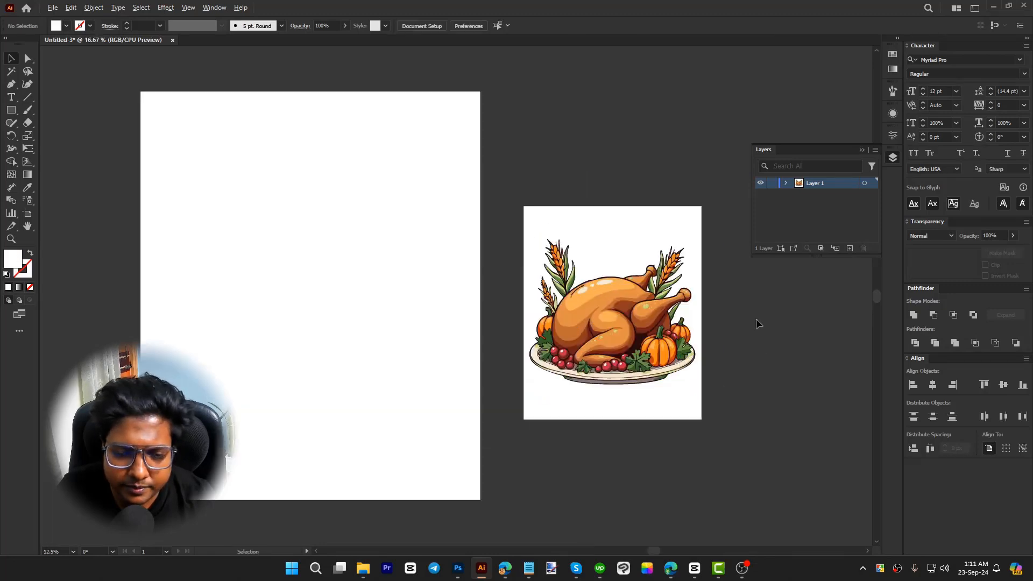
- Isolate the traced turkey group and delete its white background shape
double_click(713, 283)
click(671, 246)
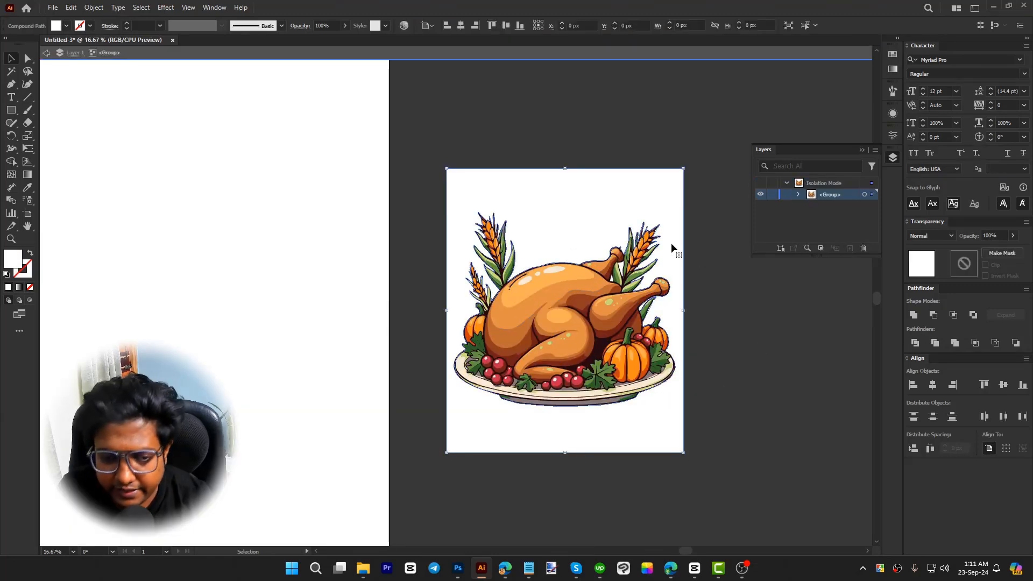
key(Delete)
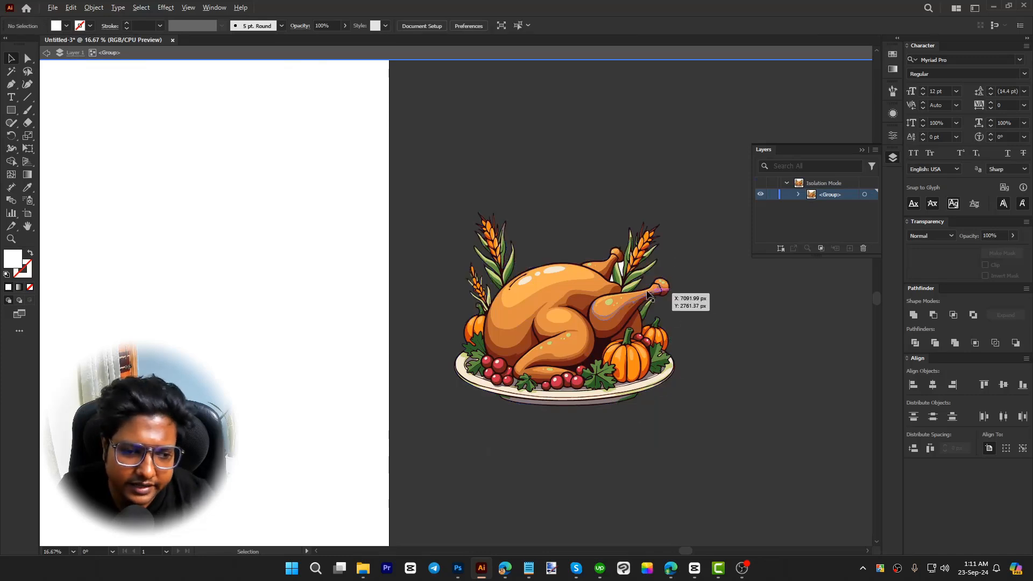
- Select every shape sharing the white fill of the gap beside the corn leaves and delete them from the turkey group
scroll(640, 285, up, 5)
click(526, 173)
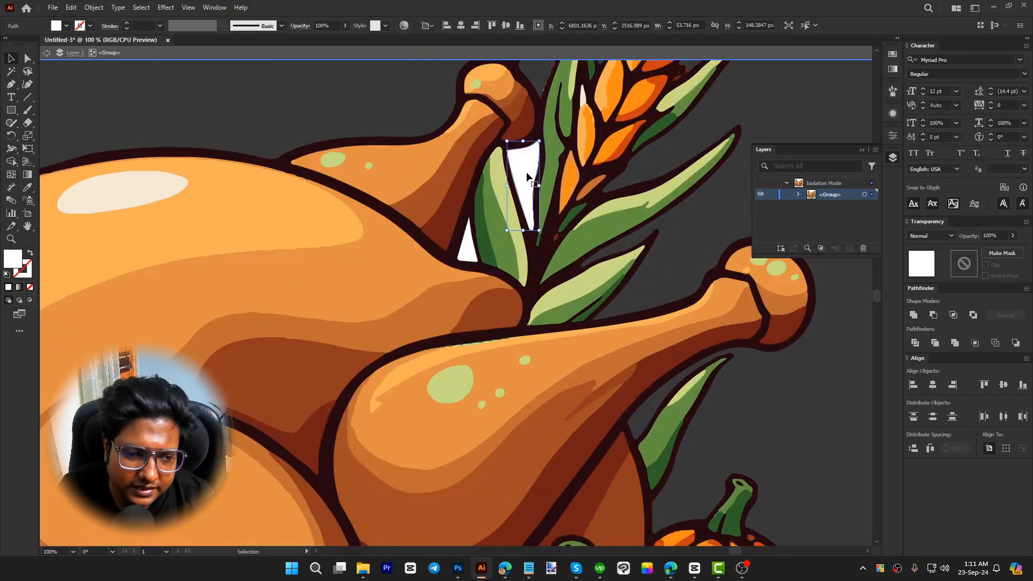
click(142, 7)
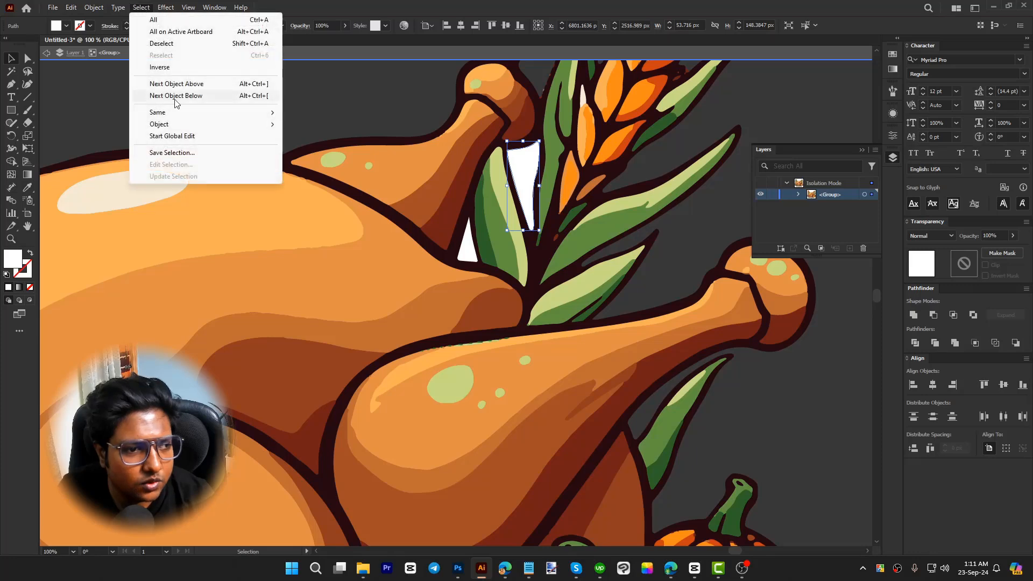
mouse_move(180, 113)
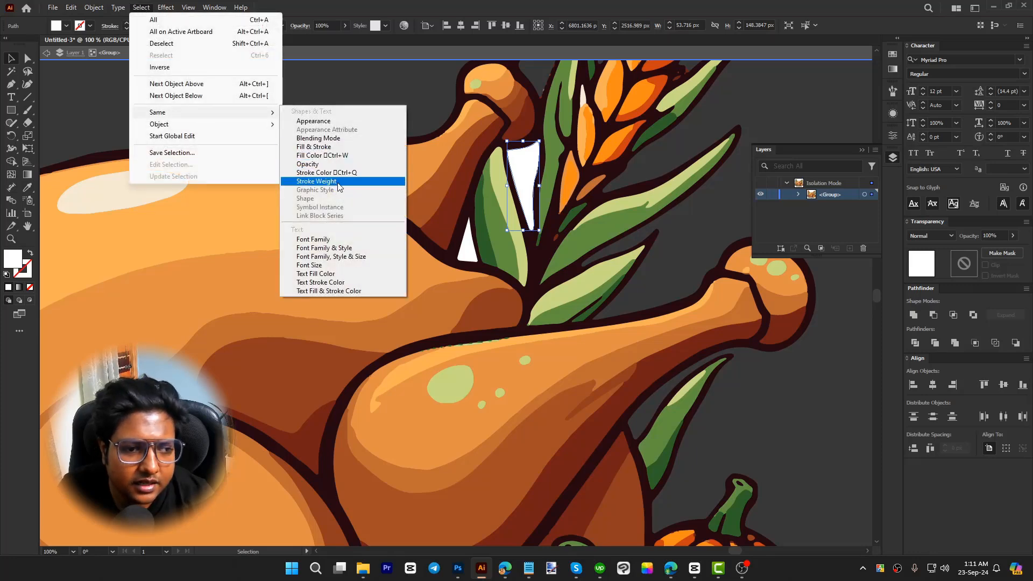
click(330, 156)
scroll(662, 253, down, 5)
scroll(572, 267, up, 4)
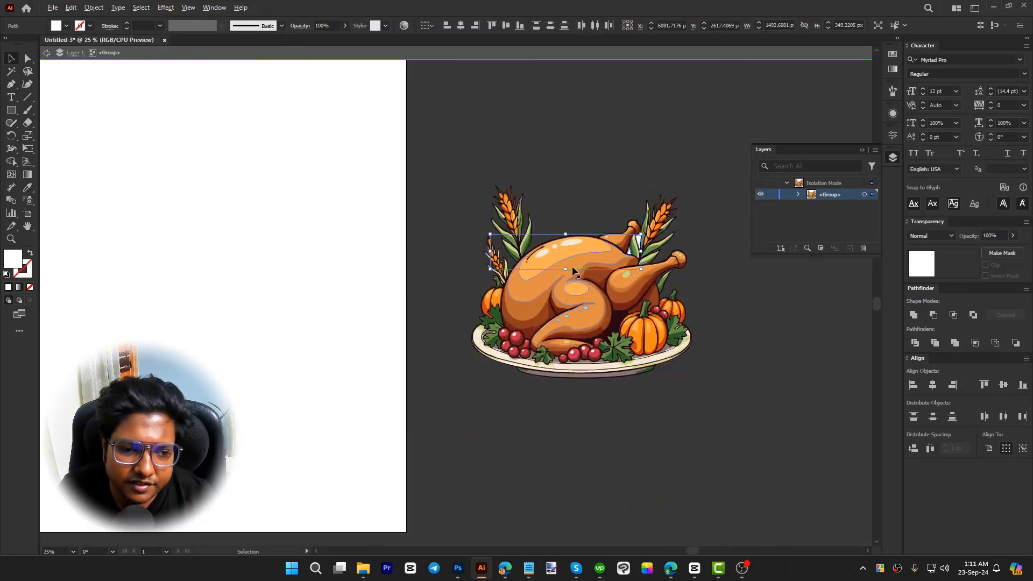
drag(762, 328, 462, 386)
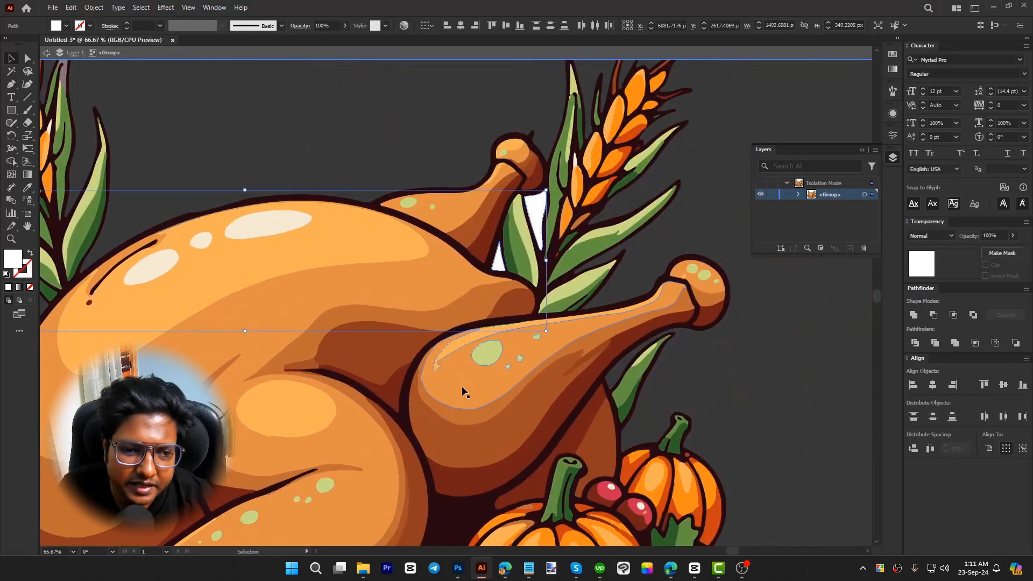
scroll(462, 386, down, 1)
drag(234, 394, 306, 385)
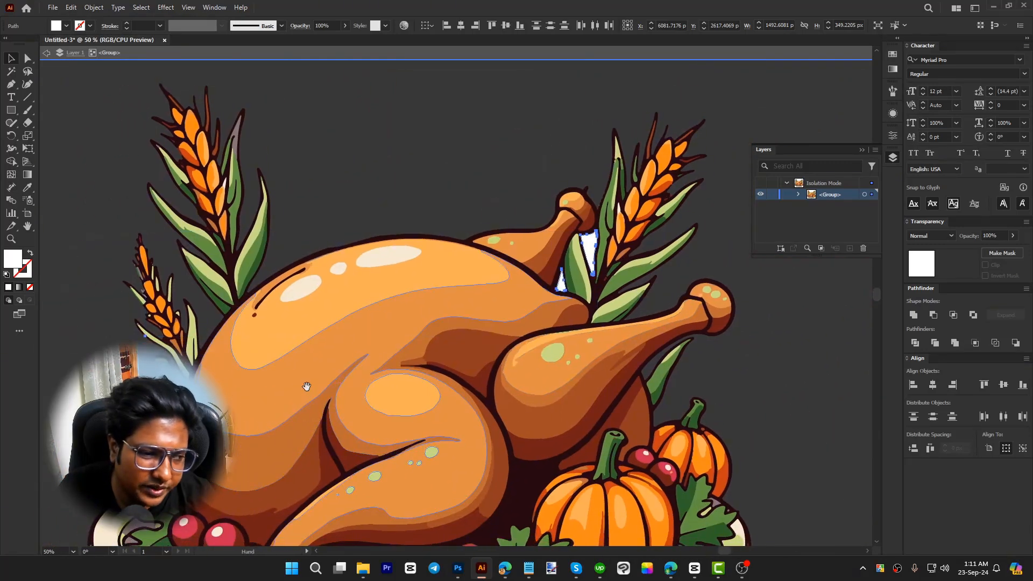
scroll(196, 368, up, 6)
scroll(161, 276, down, 5)
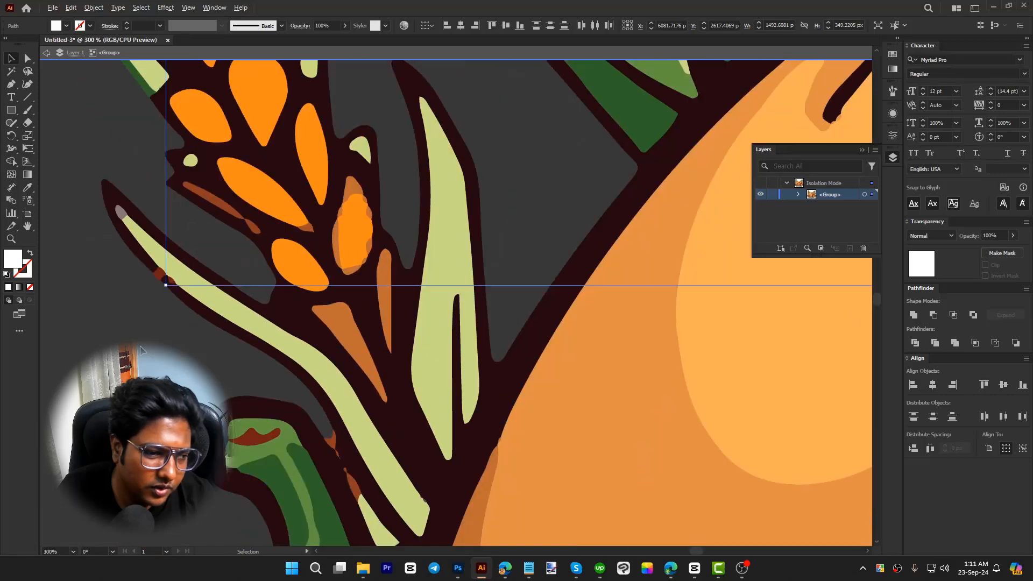
scroll(346, 292, down, 2)
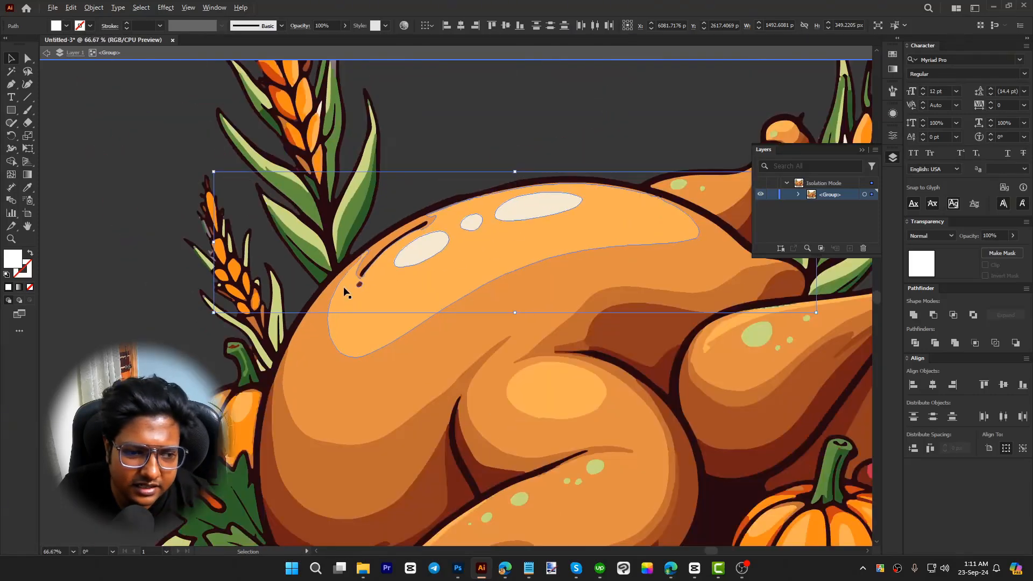
key(ctrl+shift+a)
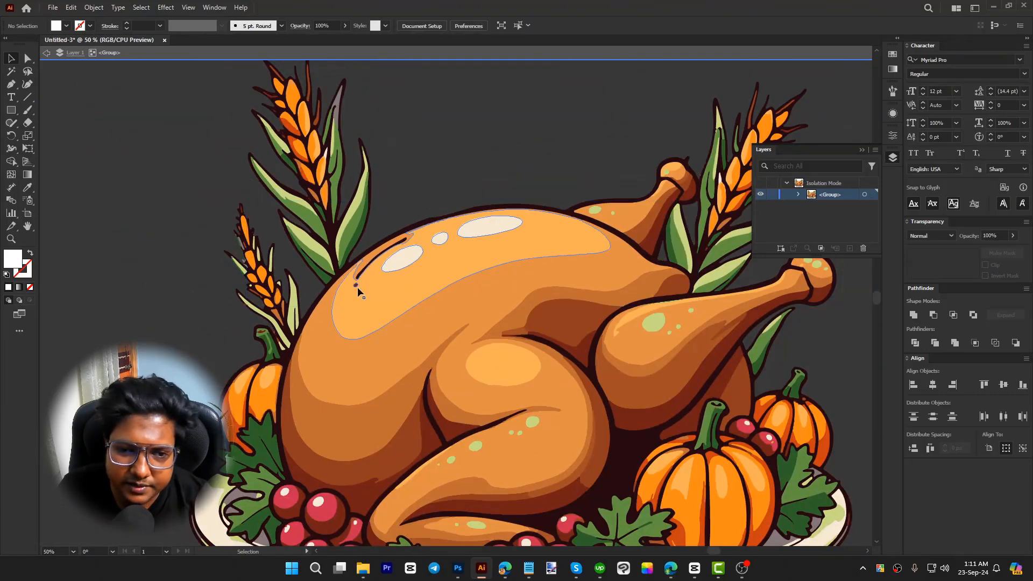
- Recolor the cream kernel tip on the corn stalk behind the drumsticks with the light orange sampled from the kernel beneath it
scroll(650, 223, up, 7)
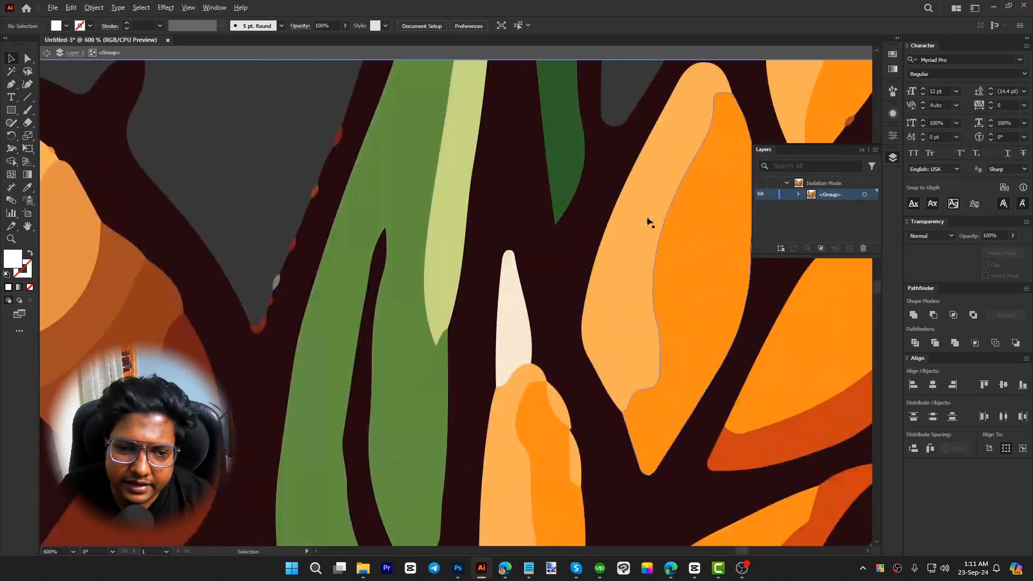
click(515, 319)
key(i)
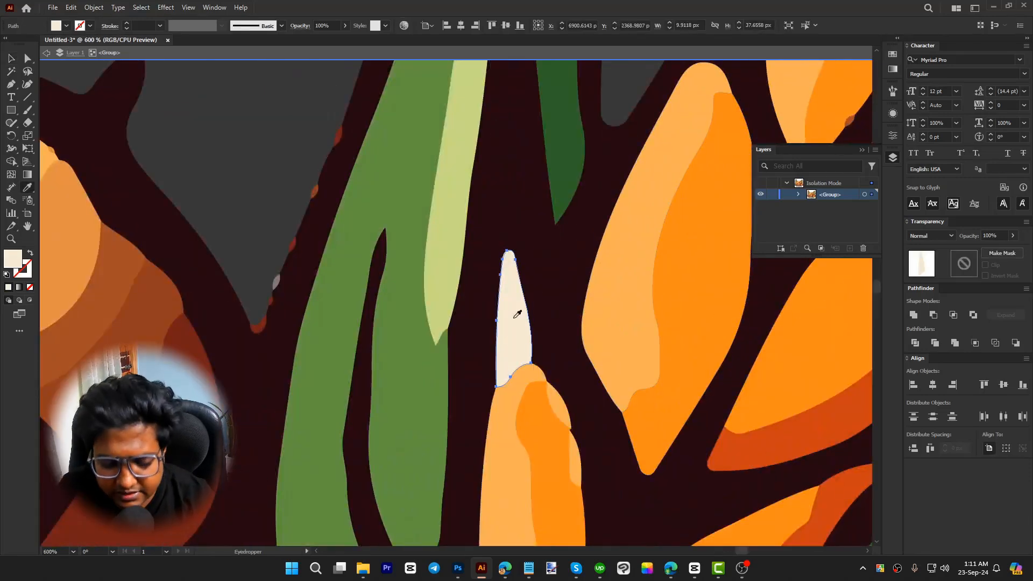
click(522, 410)
scroll(613, 288, down, 8)
key(v)
key(ctrl+shift+a)
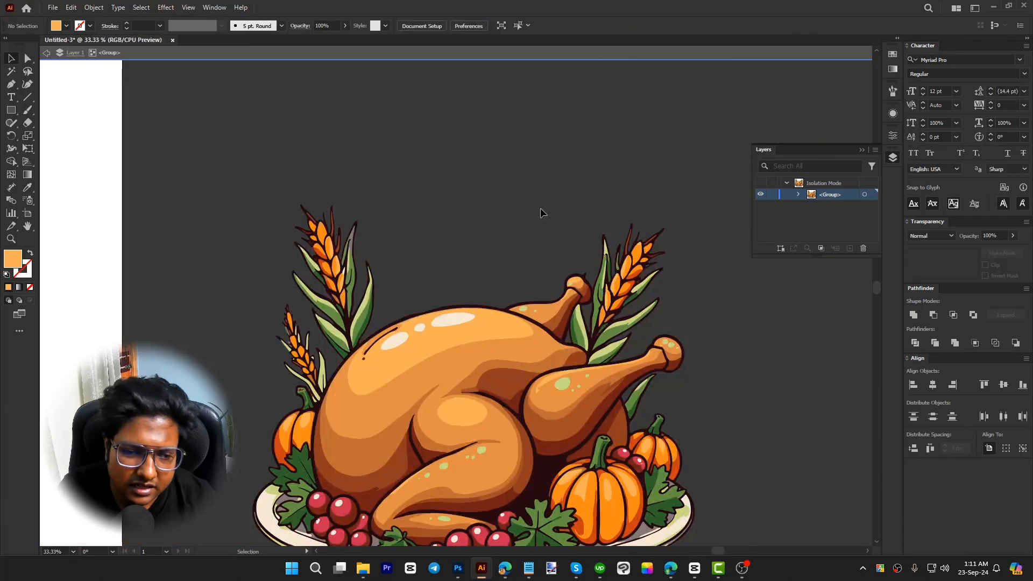
- Leave isolation mode and move the cleaned turkey artwork onto the artboard
scroll(540, 207, down, 1)
double_click(700, 336)
scroll(699, 337, down, 3)
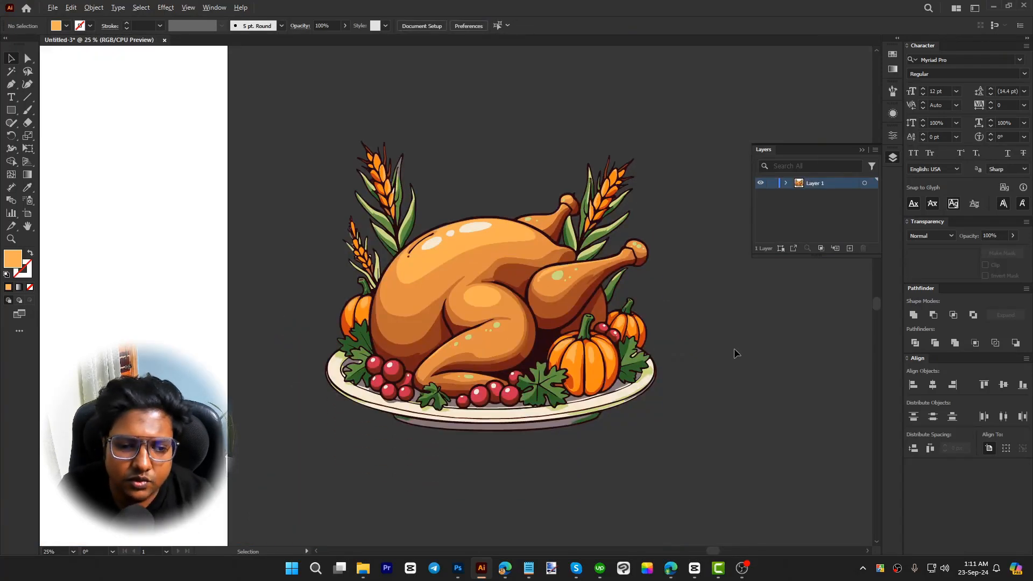
scroll(736, 353, down, 1)
drag(576, 322, 196, 304)
drag(169, 385, 396, 387)
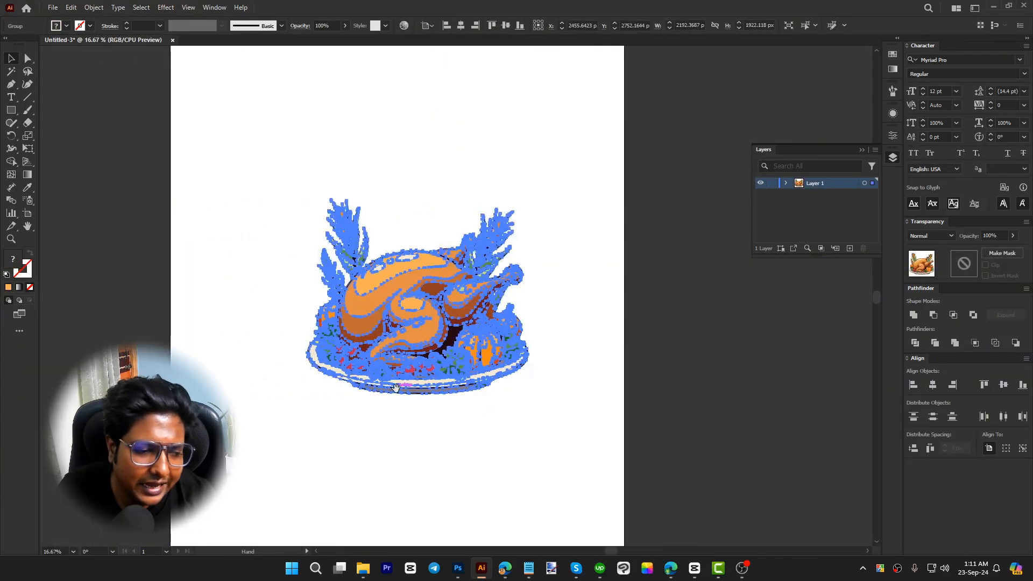
key(ctrl+shift+a)
scroll(394, 386, up, 1)
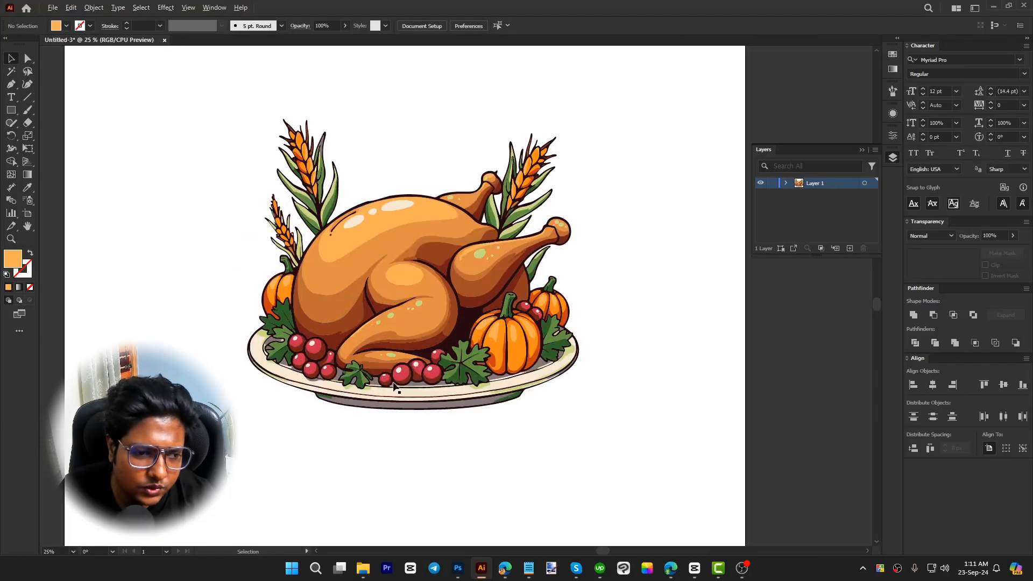
- Add a point text object above the turkey, enlarge it to about 129 pt, and replace its placeholder with "Happy"
scroll(599, 467, up, 3)
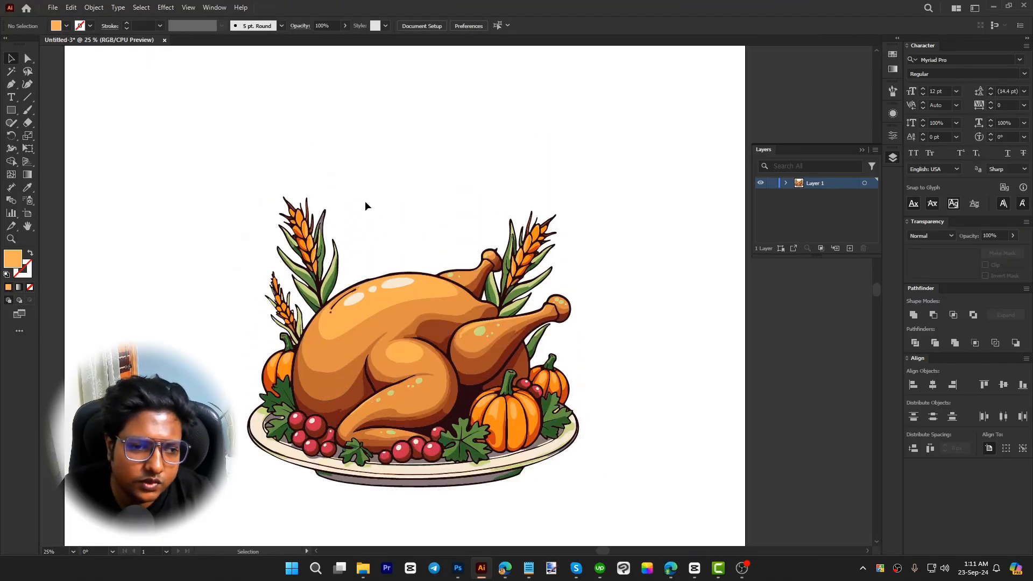
key(t)
click(365, 202)
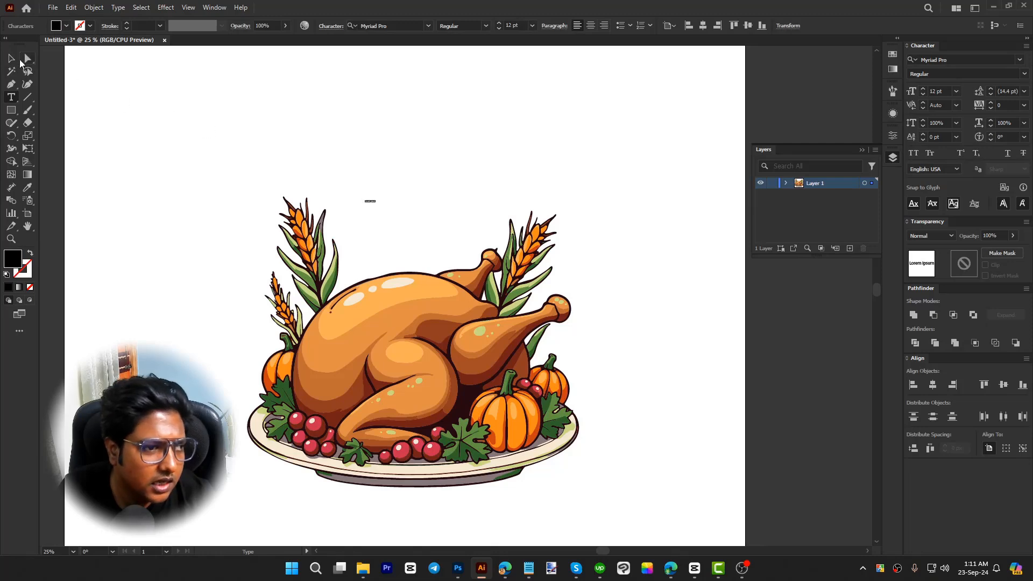
click(17, 60)
drag(377, 206, 431, 190)
double_click(431, 190)
key(ctrl+a)
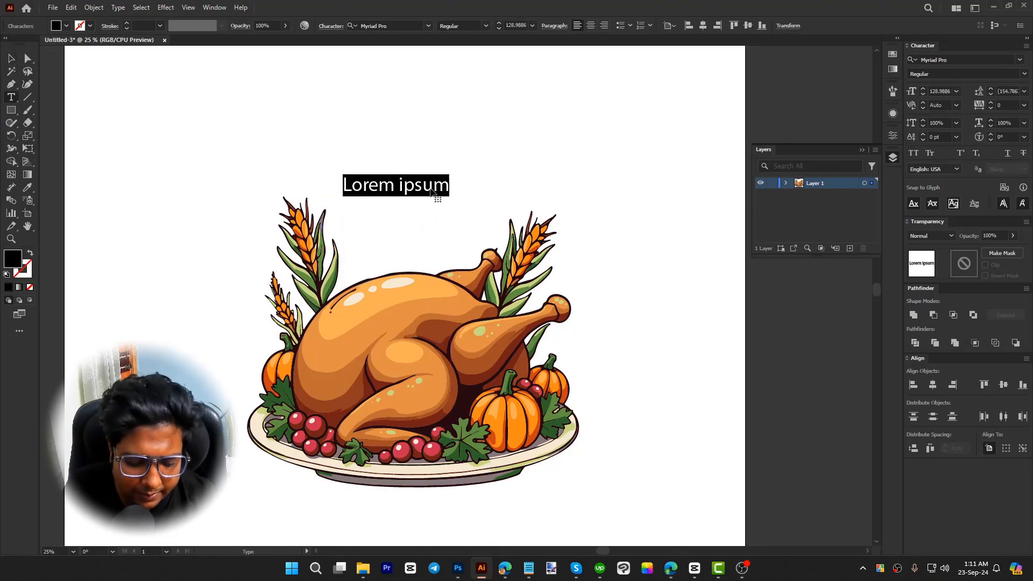
text(Hapy)
key(BackSpace)
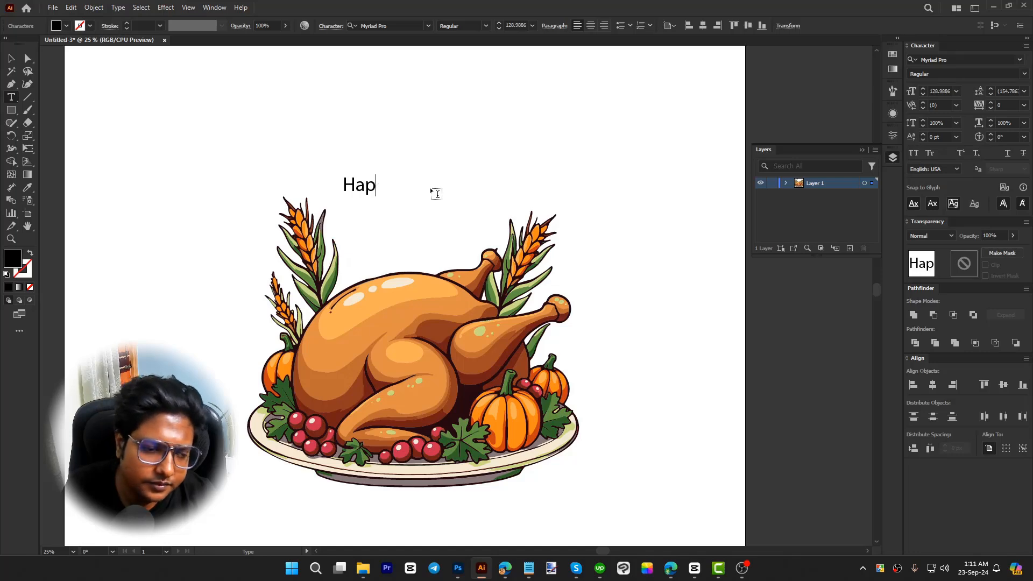
text(py)
click(12, 61)
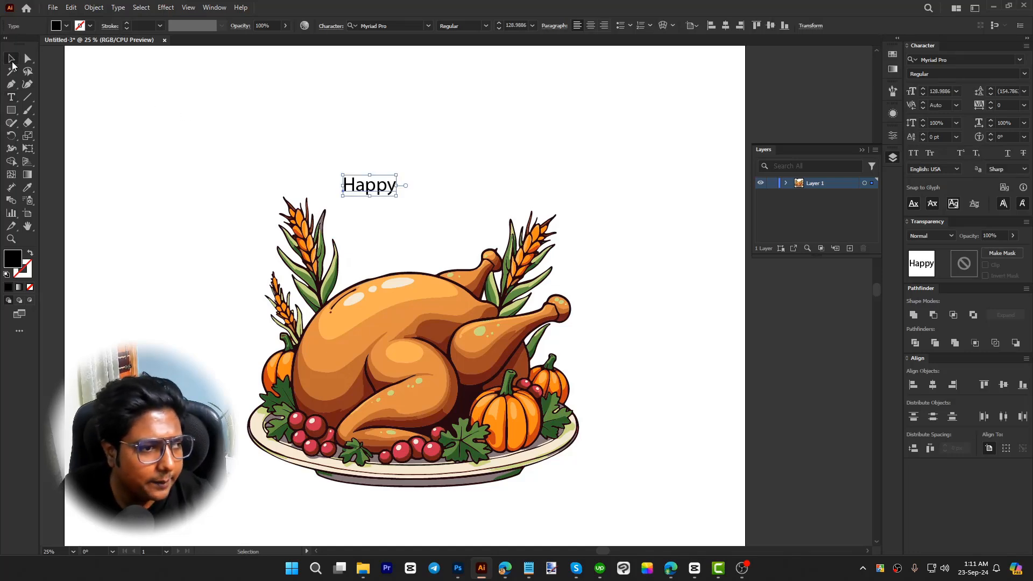
- Scale the "Happy" text up to about 609 pt and position it centered above the turkey
drag(394, 186, 499, 183)
drag(436, 213, 475, 159)
drag(444, 235, 527, 243)
scroll(537, 212, up, 2)
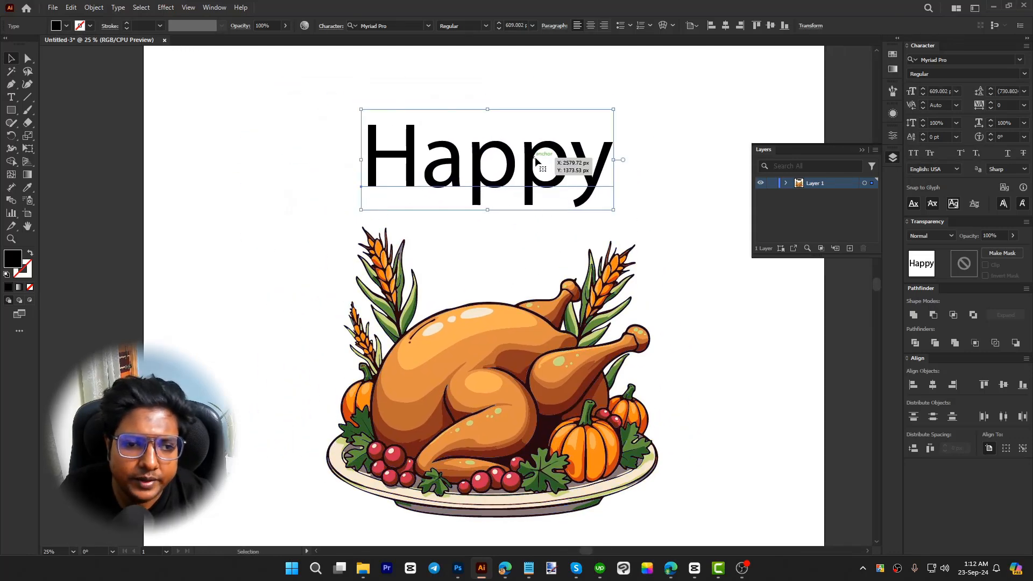
- Move "Happy" higher, duplicate it directly below, and change the copy's text to "Thanksgiving"
drag(491, 156, 527, 229)
double_click(527, 229)
text(T)
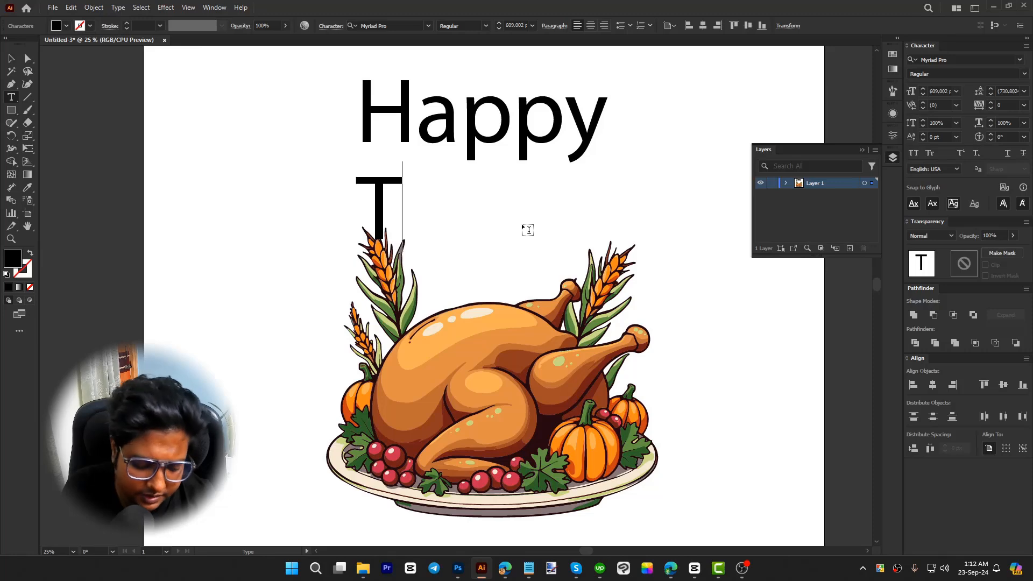
text(hanksgib)
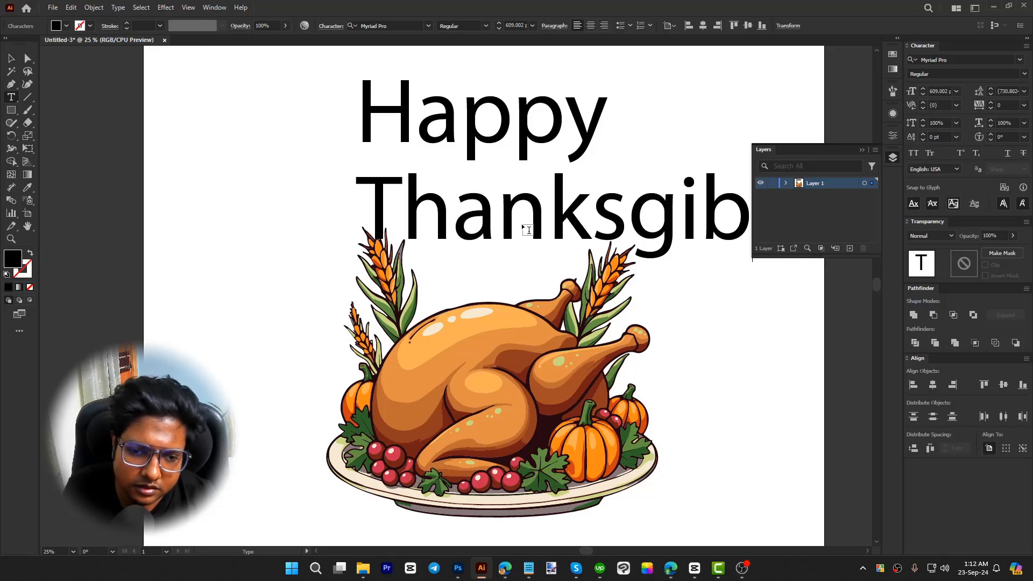
key(BackSpace)
text(v)
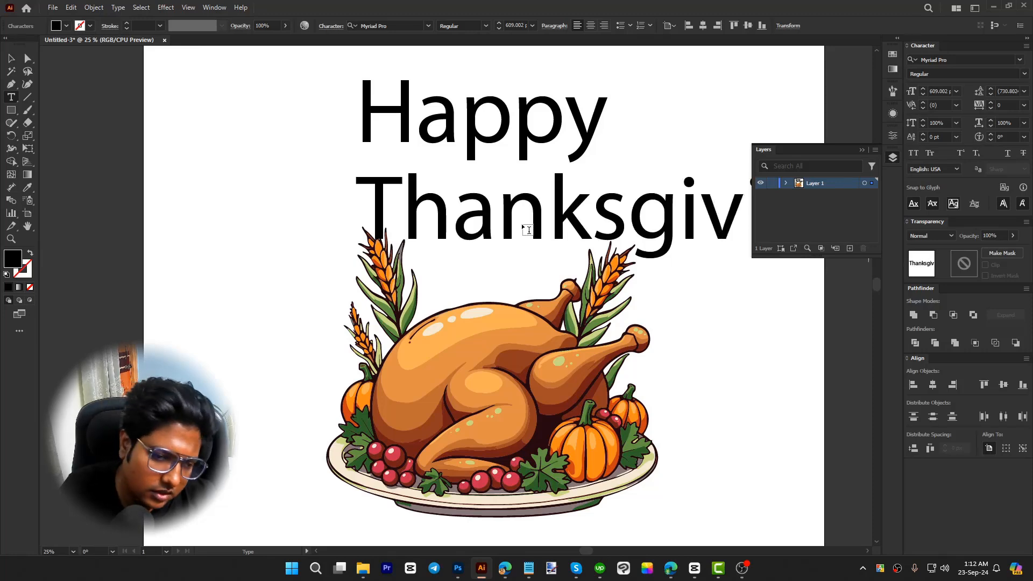
click(11, 58)
- Set the "Happy" text in the Abstract Groovy font and enlarge it proportionally
click(544, 131)
drag(604, 139, 309, 300)
click(429, 25)
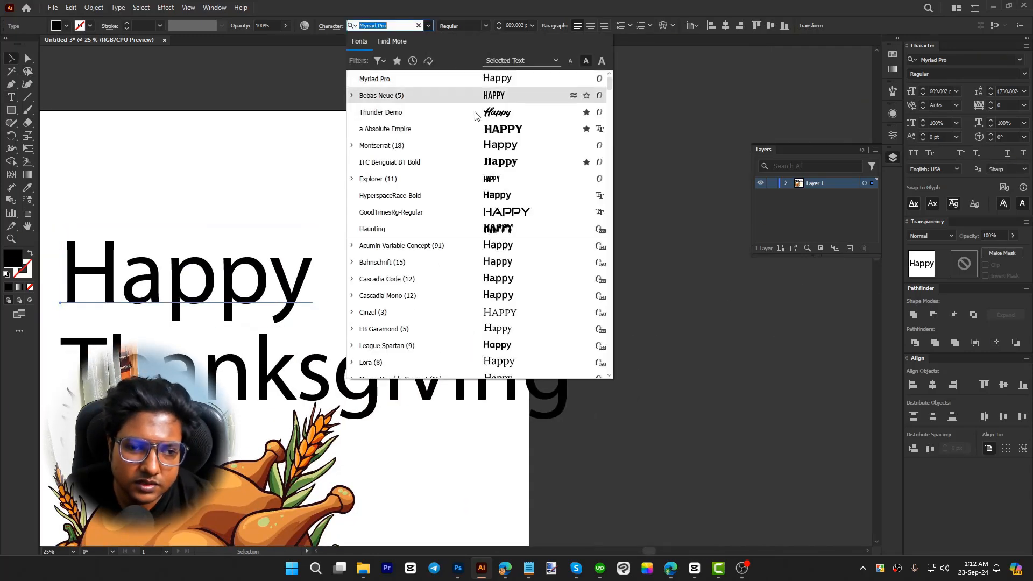
scroll(519, 229, down, 7)
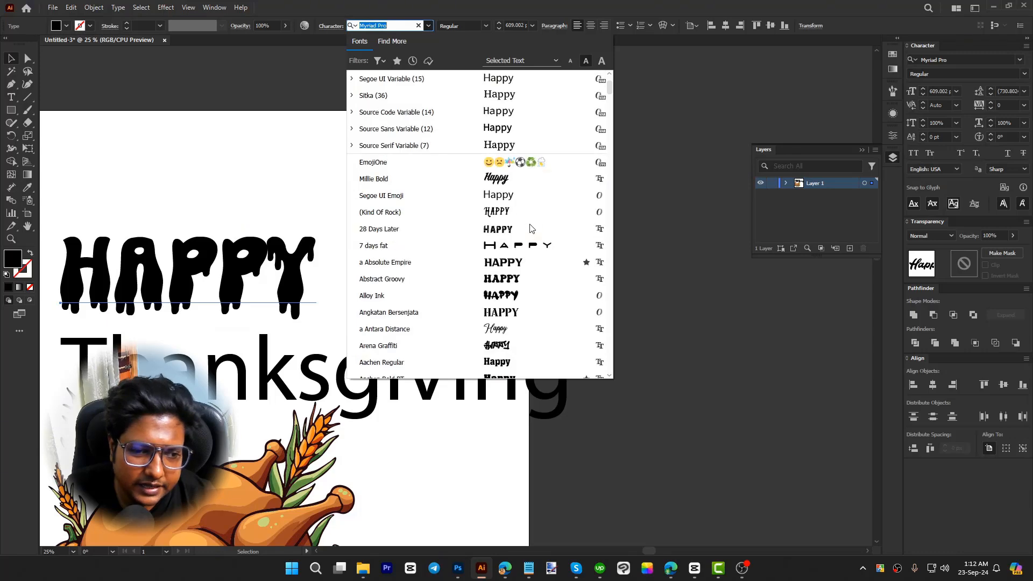
click(505, 279)
drag(412, 319, 643, 243)
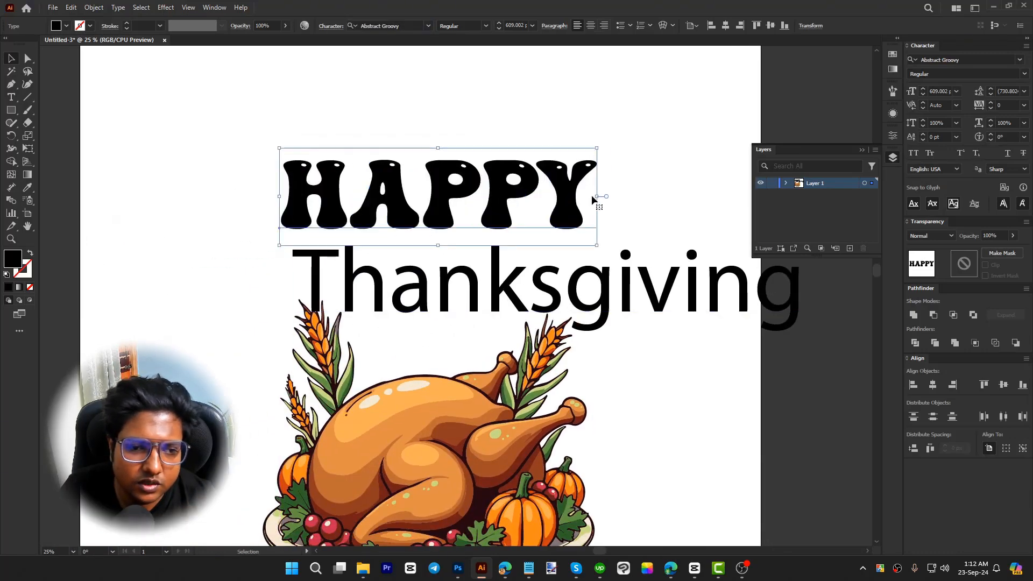
drag(592, 199, 643, 198)
- Set "Thanksgiving" in the Thunder Demo font and fit it closely beneath "Happy", slightly overlapping its lower edge
drag(604, 304, 485, 311)
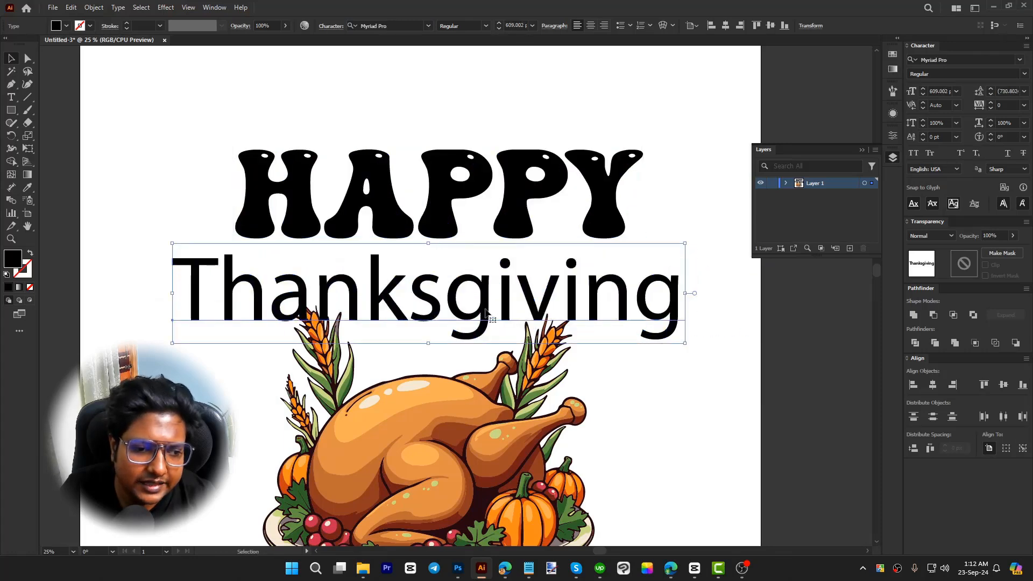
click(428, 26)
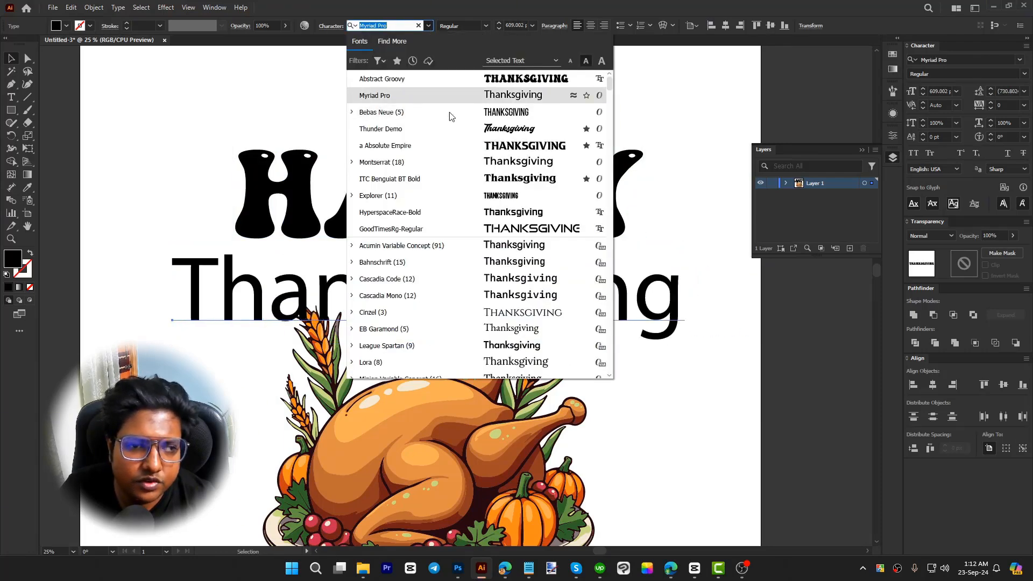
click(512, 132)
scroll(669, 283, down, 1)
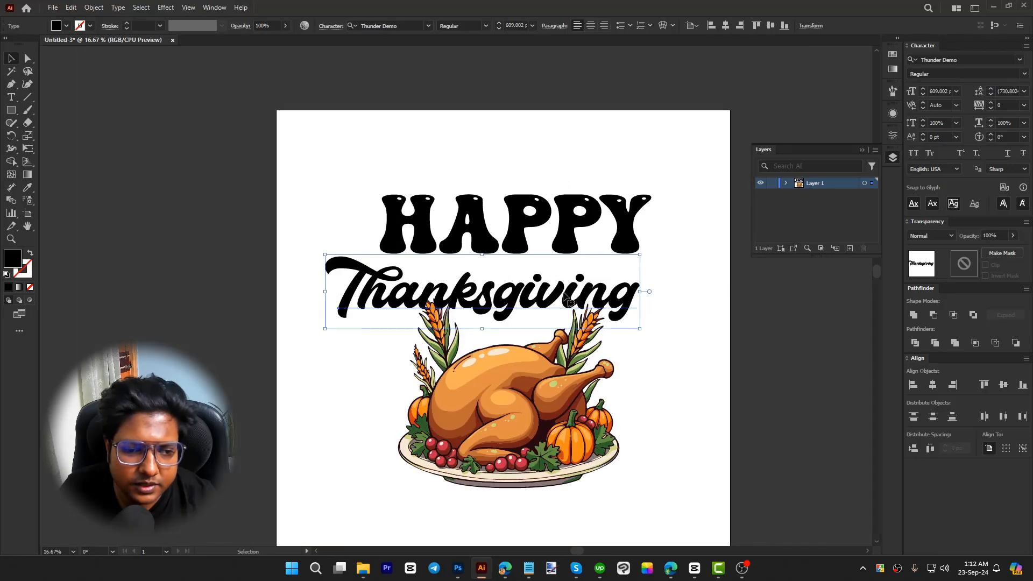
scroll(656, 284, down, 2)
drag(586, 241, 599, 224)
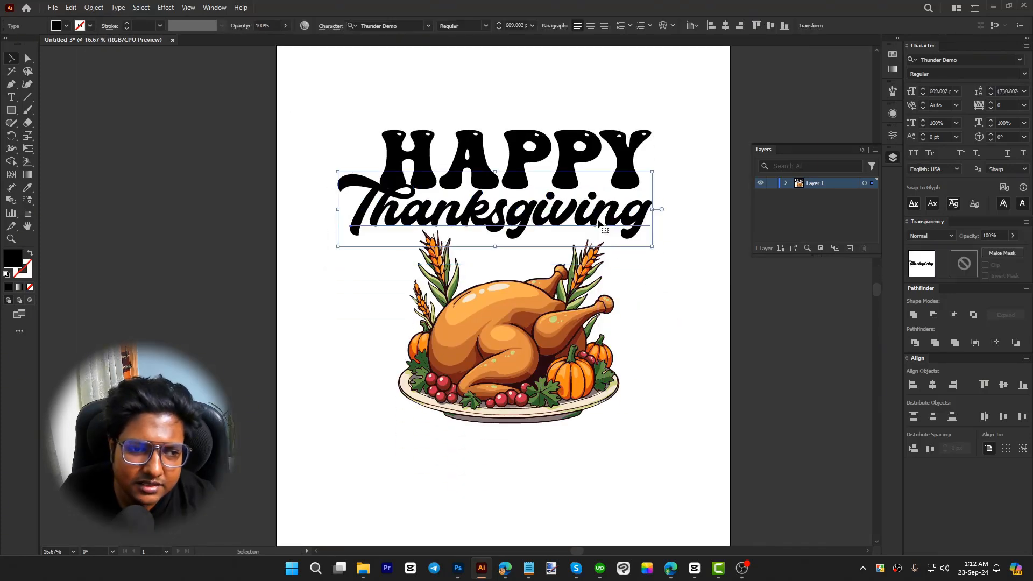
- Move both text lines down so "Thanksgiving" overlaps the top of the turkey and corn stalks
click(676, 327)
drag(688, 224, 560, 214)
click(685, 336)
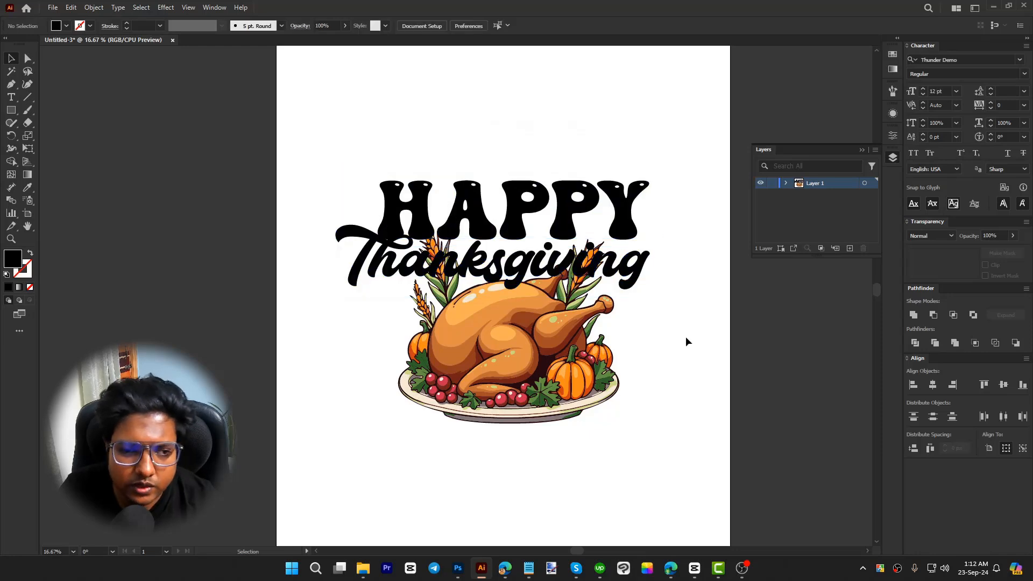
scroll(669, 345, up, 2)
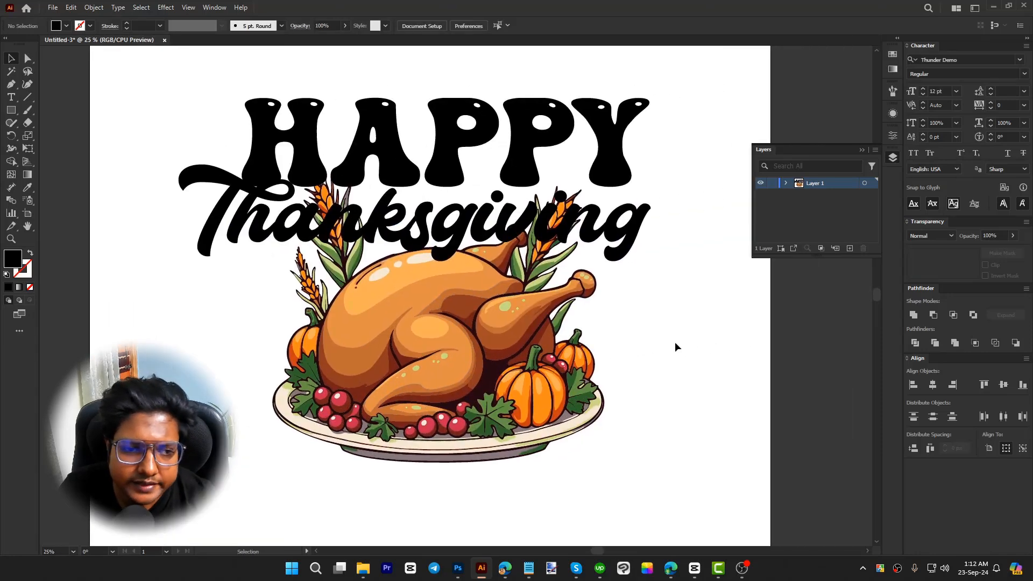
- Move both text lines up near the artboard's upper edge, leaving clear space above the turkey
click(551, 237)
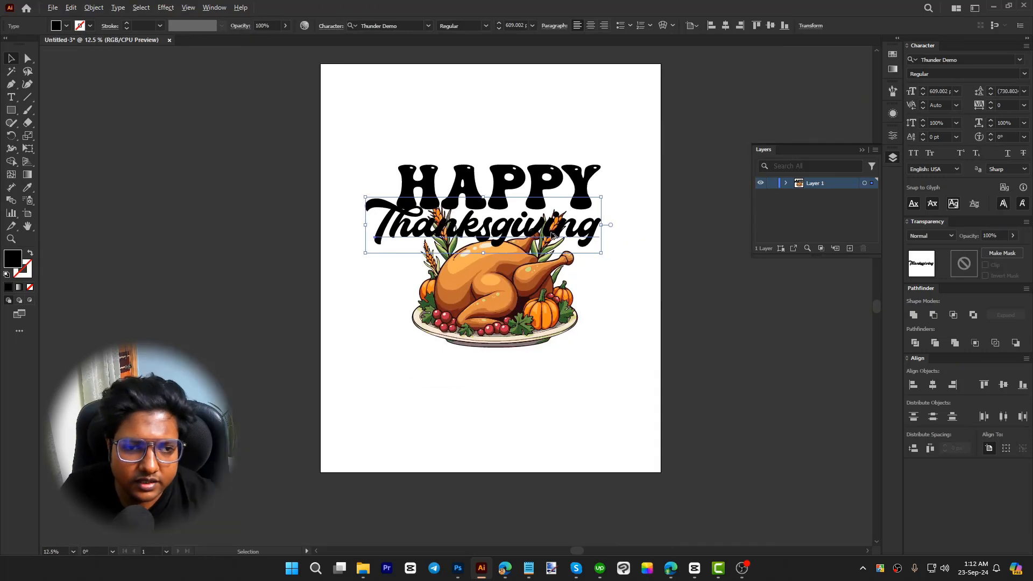
scroll(551, 236, down, 2)
drag(530, 171, 530, 98)
click(630, 204)
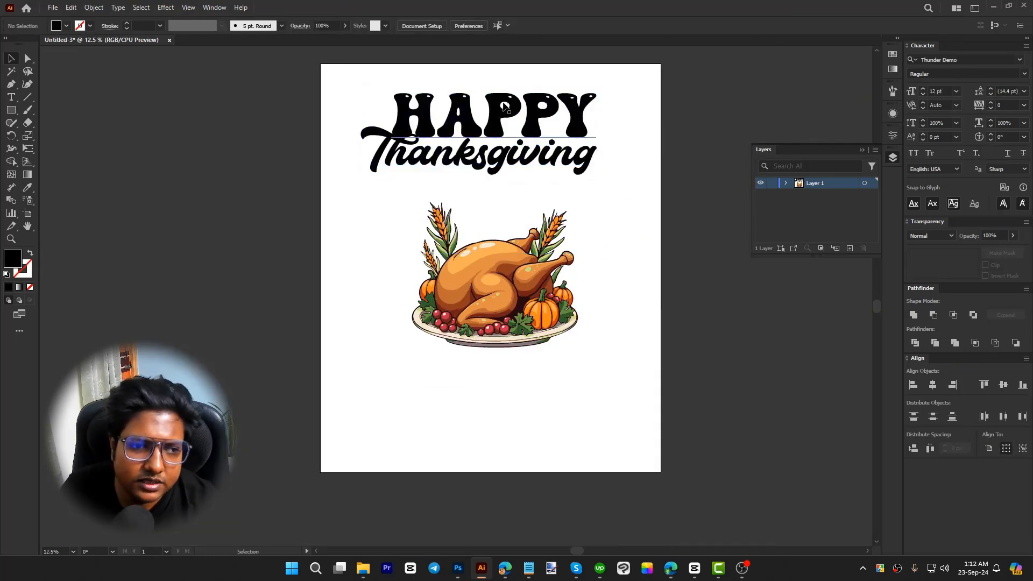
- Convert the "Happy" and "Thanksgiving" text lines to outlines and centre them horizontally on each other
scroll(499, 96, up, 1)
scroll(499, 96, up, 1)
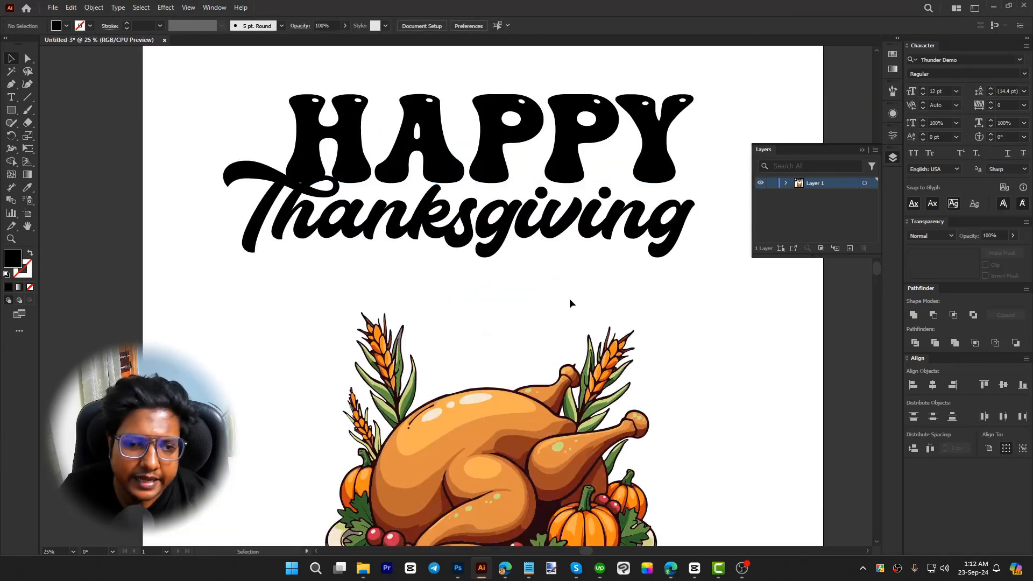
scroll(560, 302, up, 2)
click(557, 266)
shift+click(499, 171)
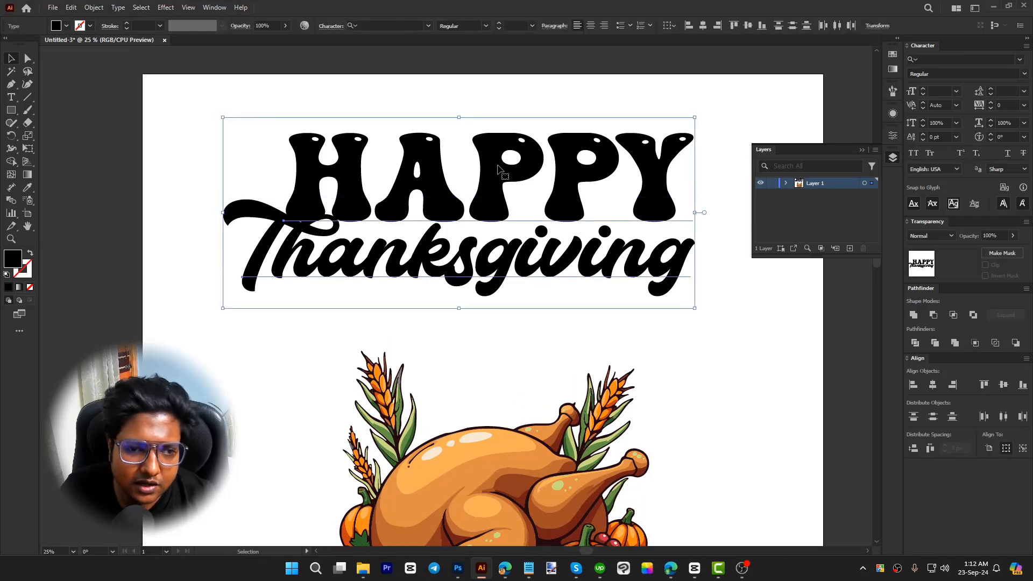
right_click(501, 172)
click(549, 309)
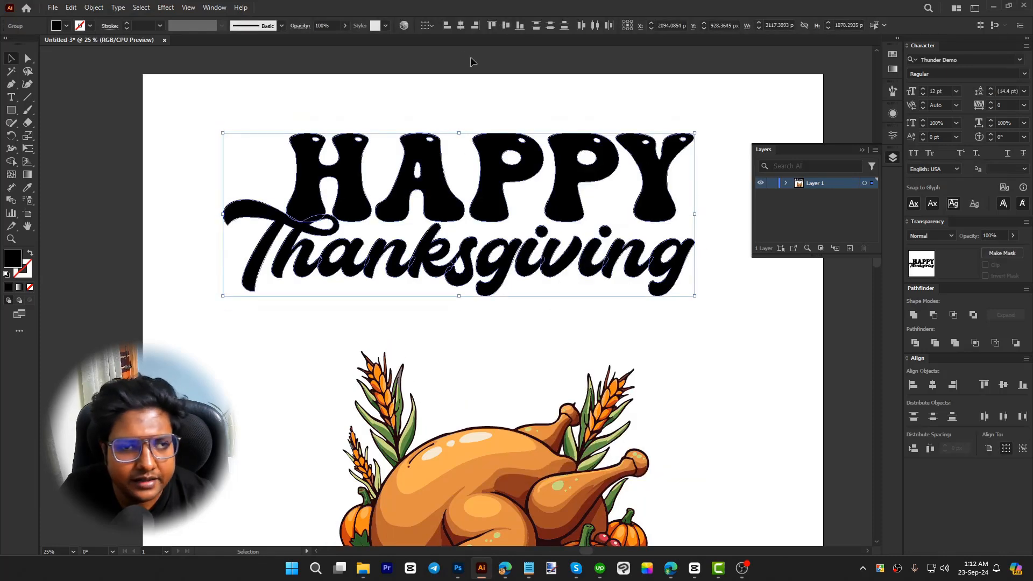
click(460, 27)
click(553, 90)
scroll(534, 316, down, 1)
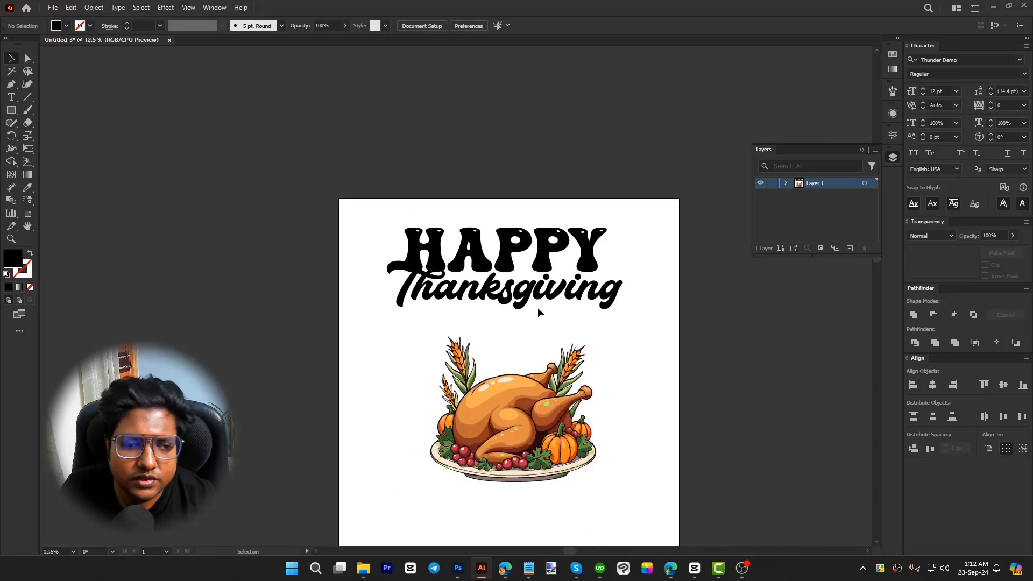
- Nudge the outlined "Thanksgiving" lettering slightly to the left beneath "Happy"
scroll(532, 319, up, 1)
click(523, 296)
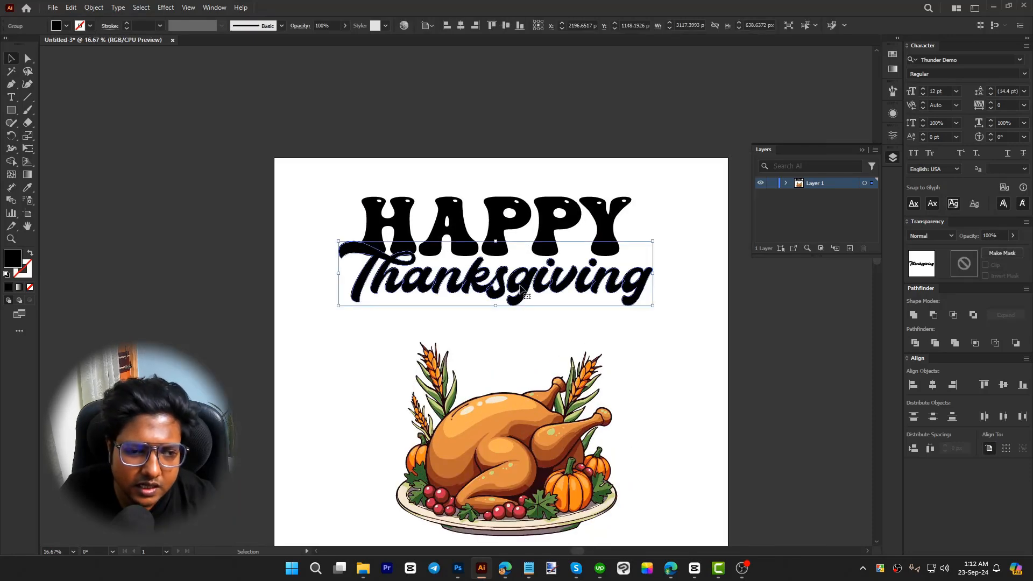
key(shift+Left)
key(shift+Left)
key(shift+Left)
key(shift+Left)
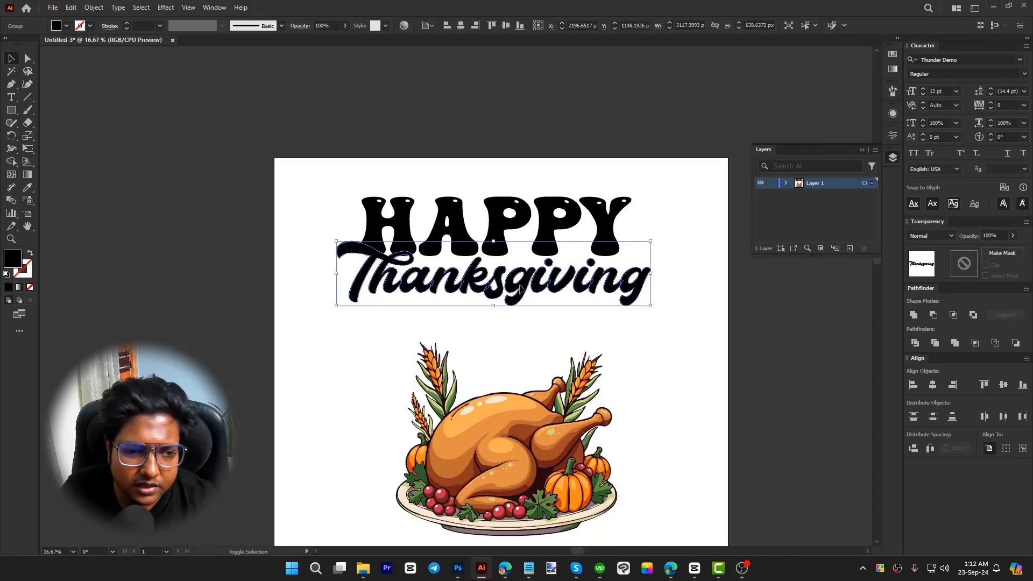
click(524, 325)
- Create a 20 px offset path with miter joins around the "Thanksgiving" lettering and cut it to the clipboard
scroll(386, 232, up, 3)
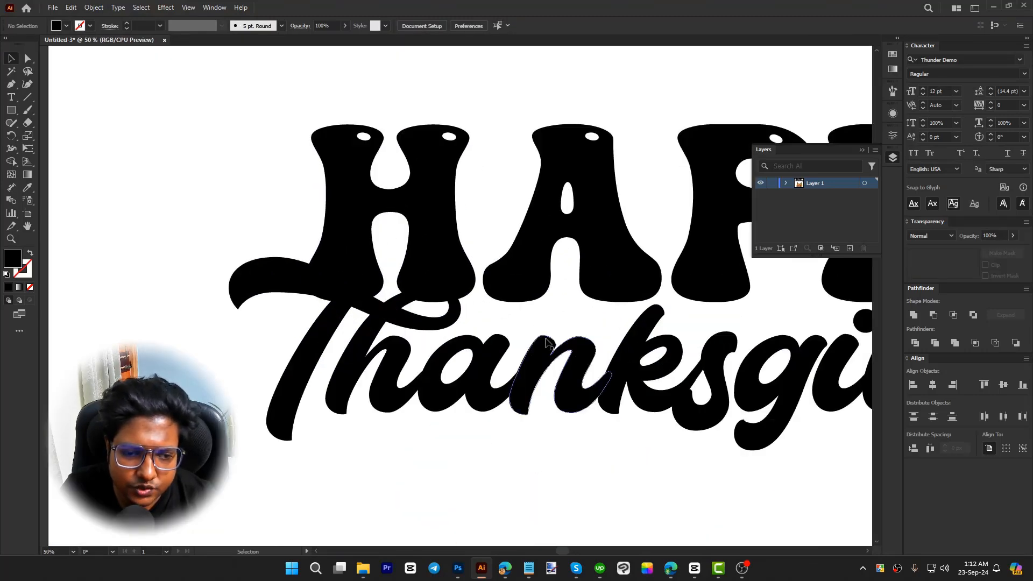
click(546, 343)
key(ctrl+alt+o)
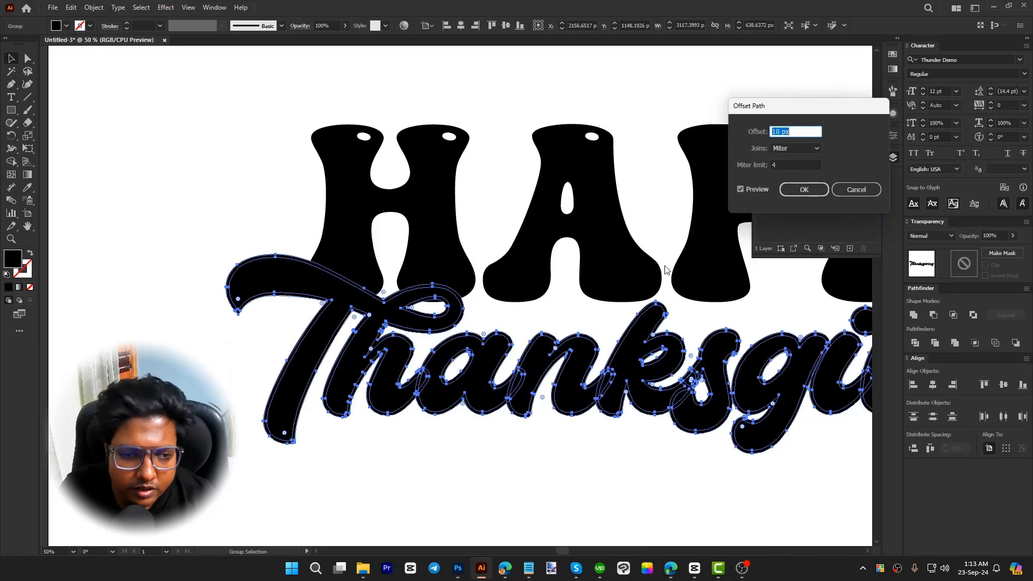
key(shift+Up)
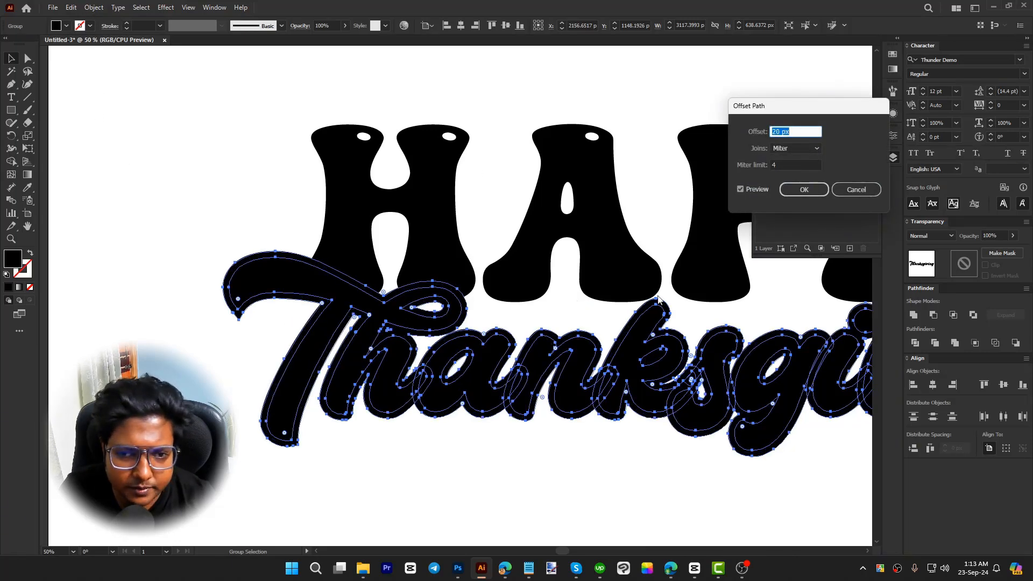
click(803, 190)
click(572, 300)
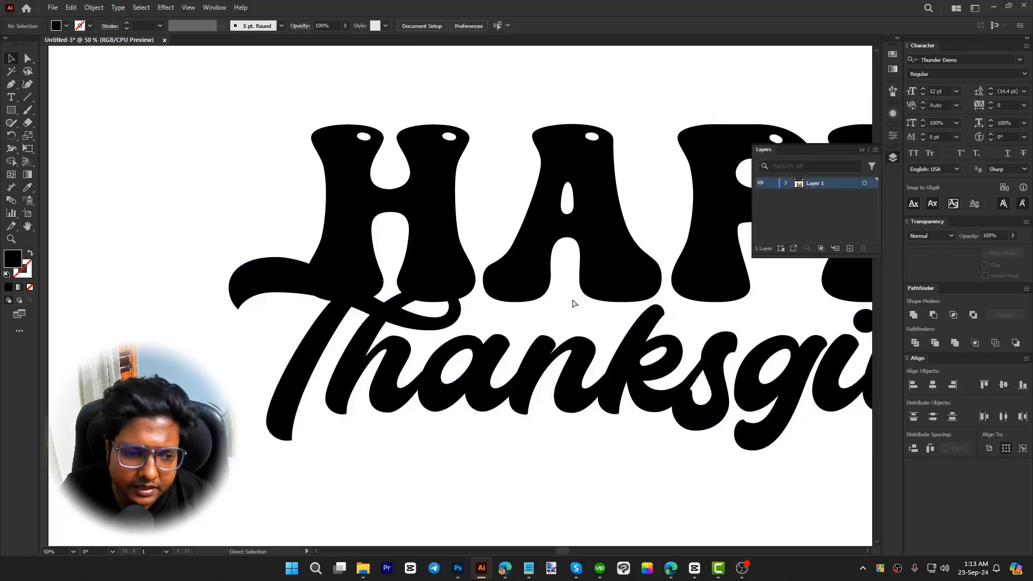
- Give the "Happy" lettering an opacity mask without clipping and paste the "Thanksgiving" offset shape in place inside it
click(534, 286)
click(963, 266)
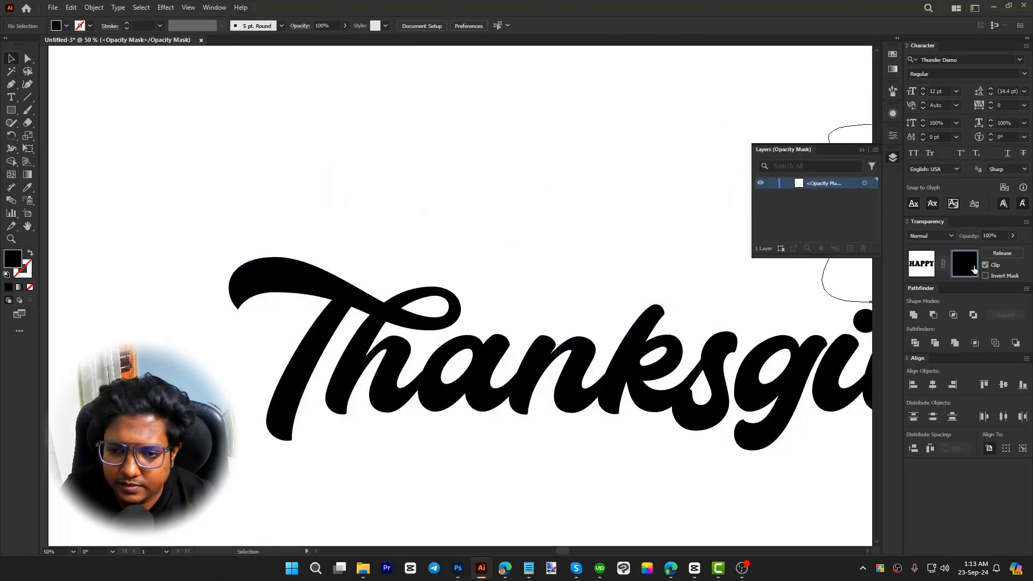
click(985, 265)
key(ctrl+f)
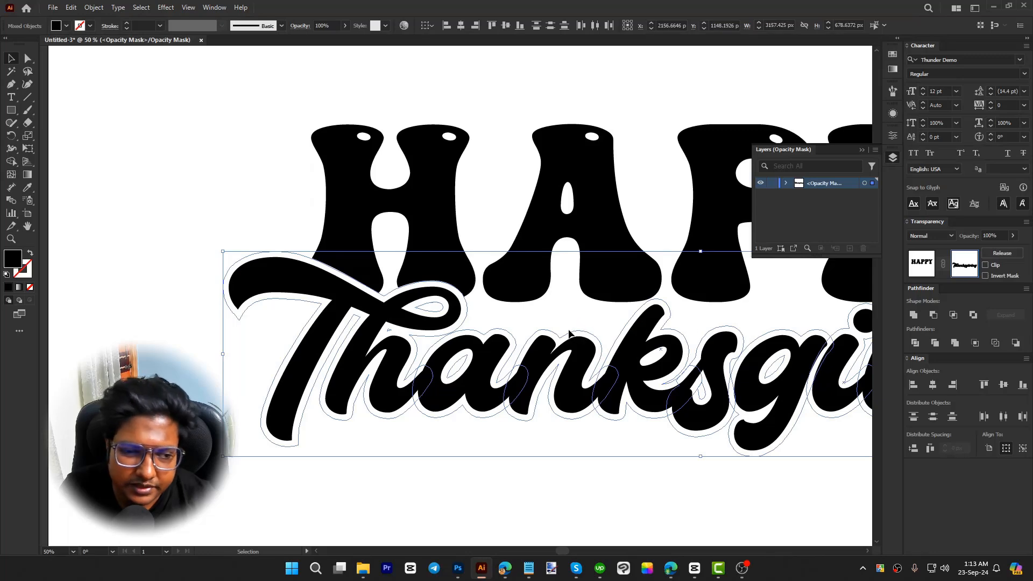
click(562, 314)
scroll(334, 346, down, 2)
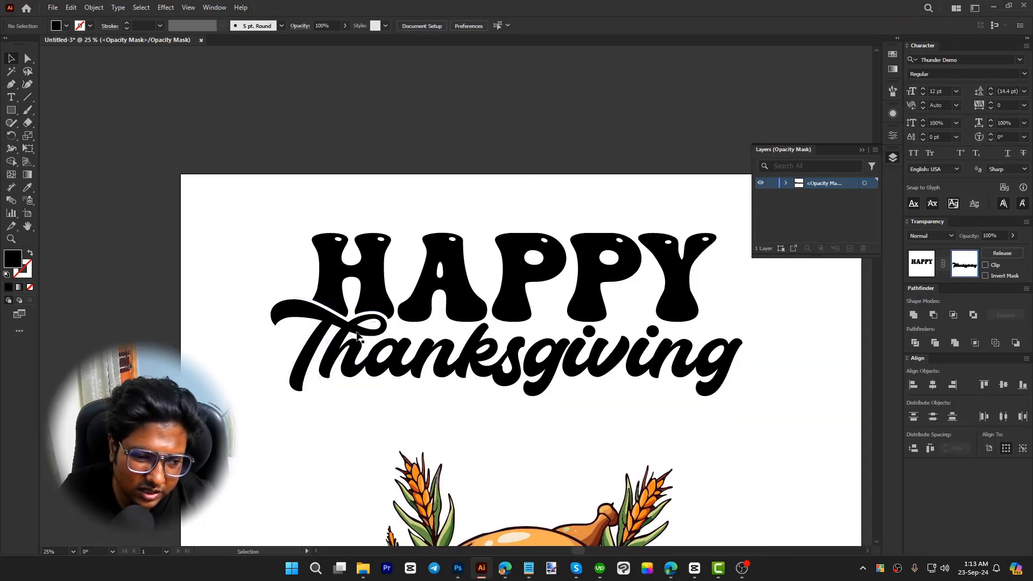
- Check the masked gap around the "T" swash and leave the opacity mask to return to the artwork
scroll(337, 334, up, 5)
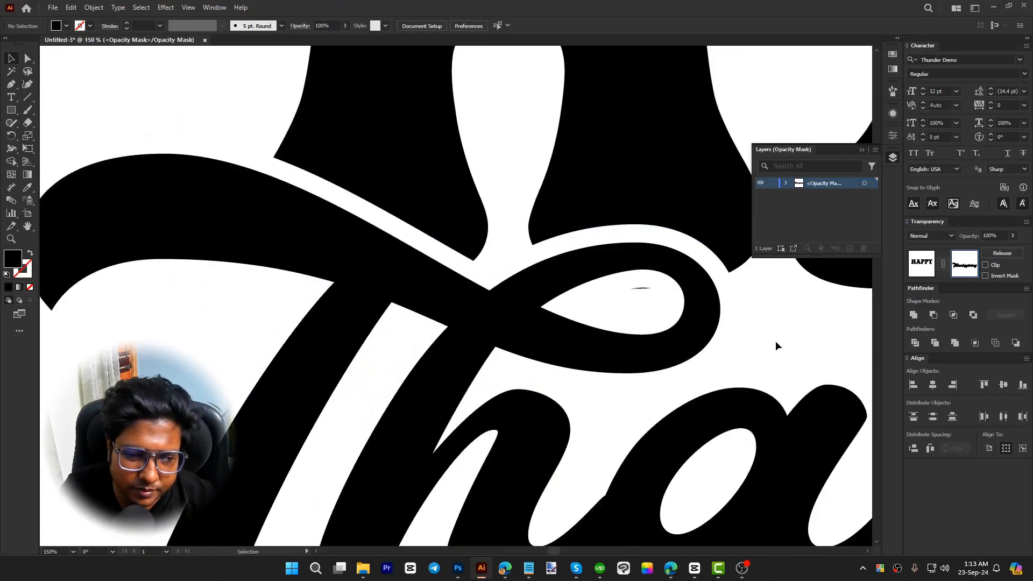
key(n)
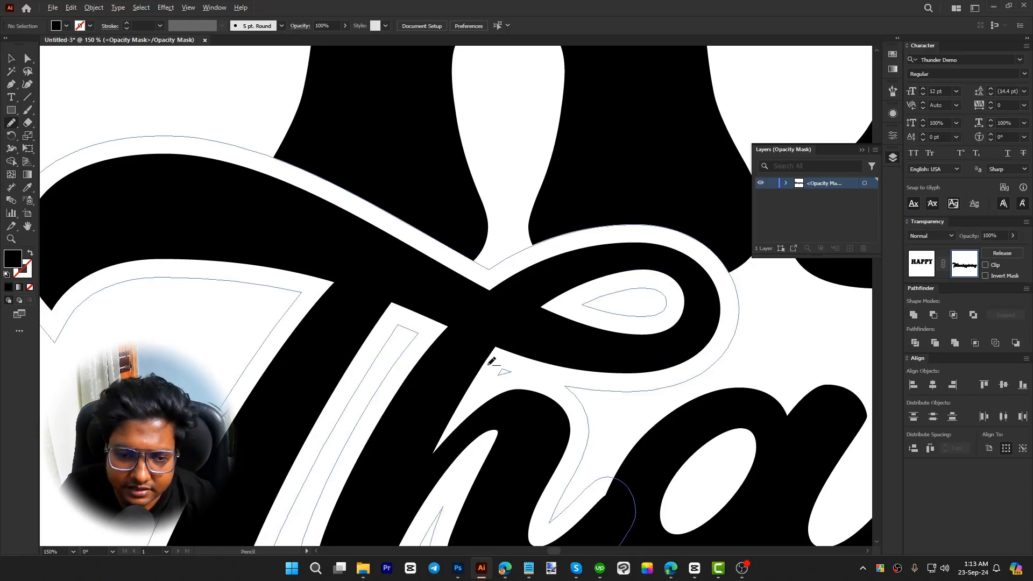
scroll(491, 361, down, 3)
key(v)
click(917, 271)
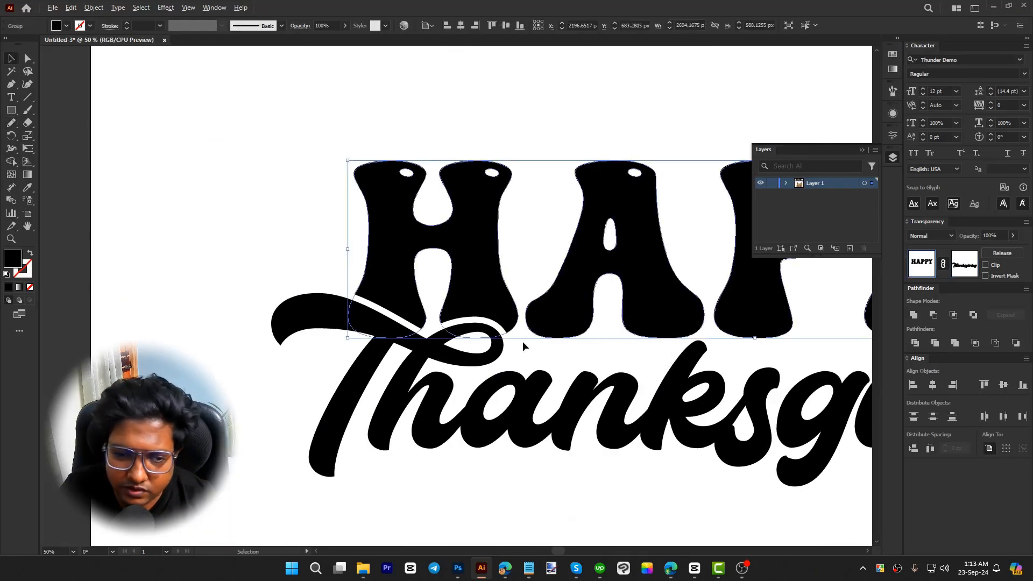
scroll(460, 310, down, 3)
click(341, 307)
scroll(495, 275, down, 4)
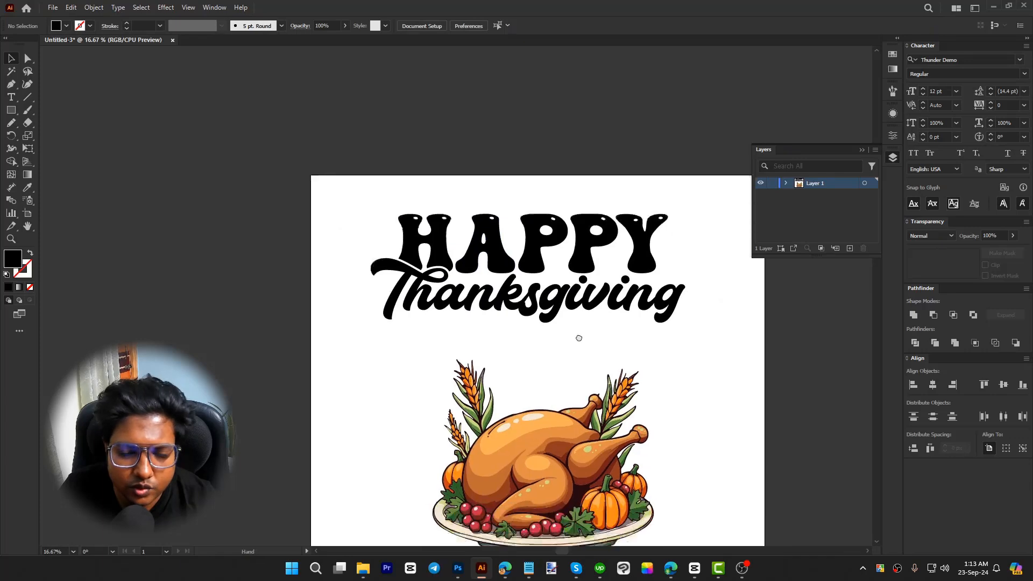
- Move the complete "Happy Thanksgiving" lettering beneath the turkey and scale it down so "Happy" overlaps the plate
drag(698, 280, 366, 156)
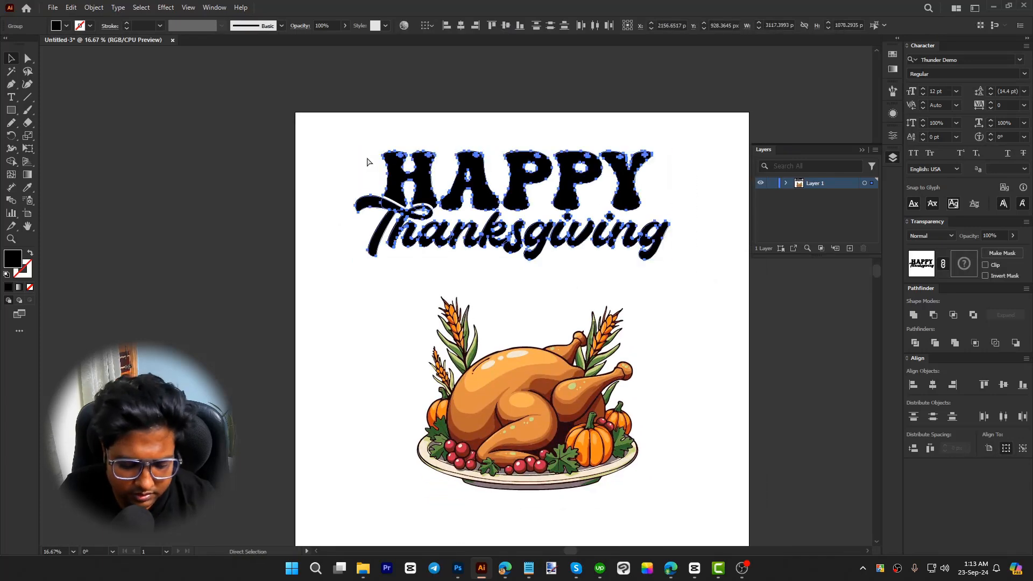
drag(550, 246, 570, 511)
scroll(679, 296, down, 3)
click(679, 295)
drag(616, 376, 610, 424)
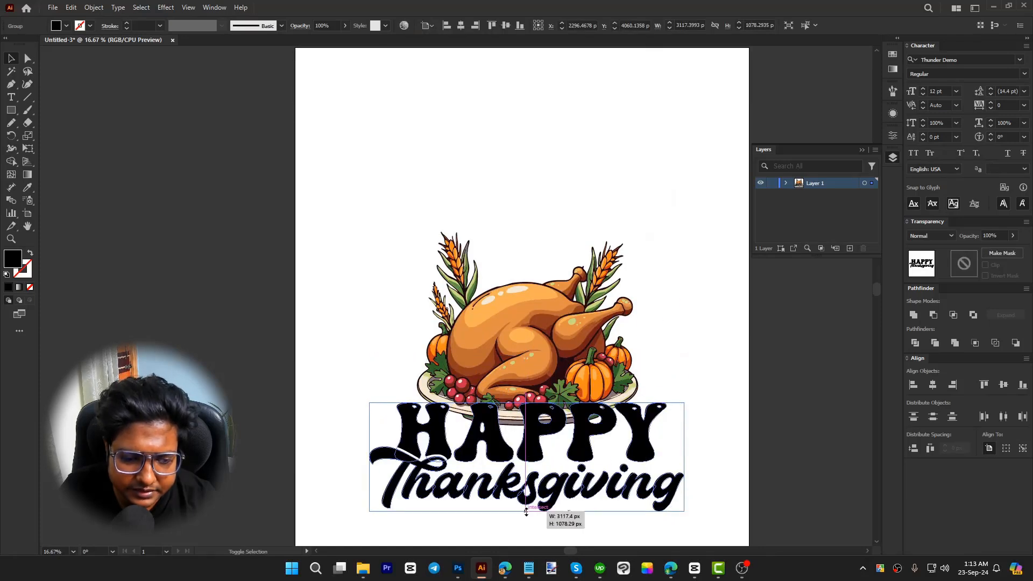
drag(543, 514, 543, 498)
drag(569, 453, 576, 435)
click(717, 454)
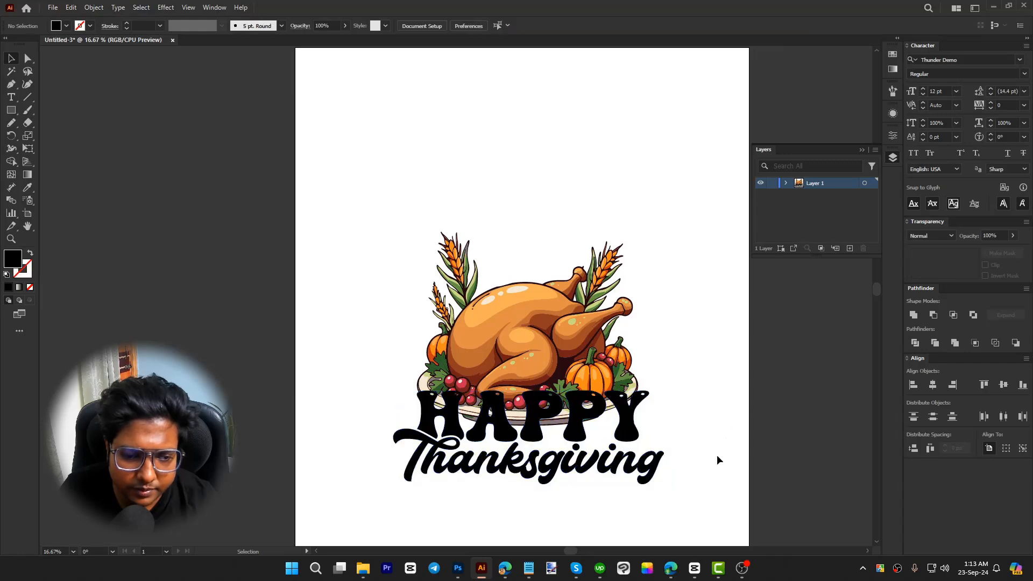
- Centre the turkey illustration and the lettering horizontally on each other
drag(381, 229, 721, 498)
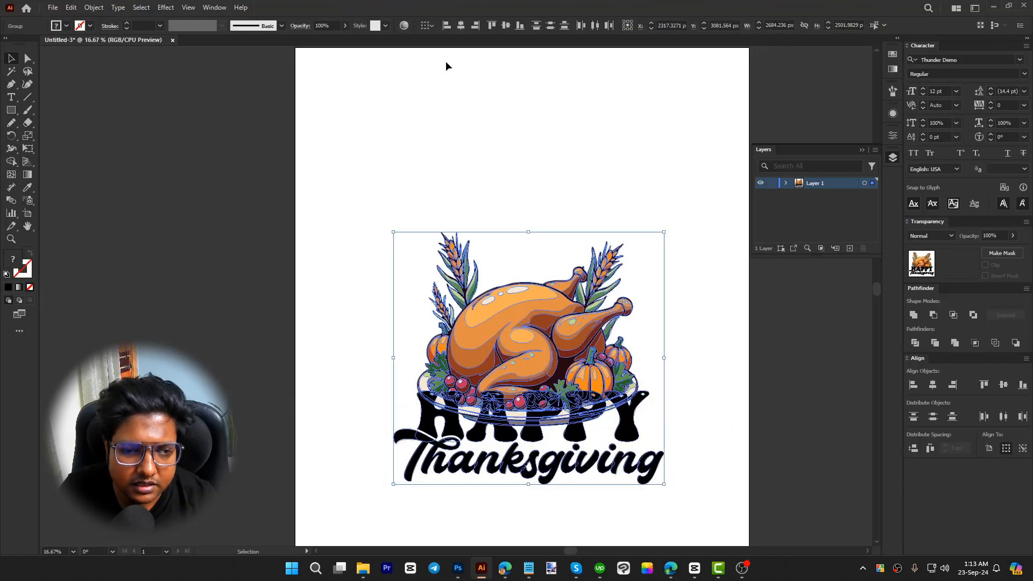
click(460, 26)
click(687, 349)
scroll(637, 428, up, 1)
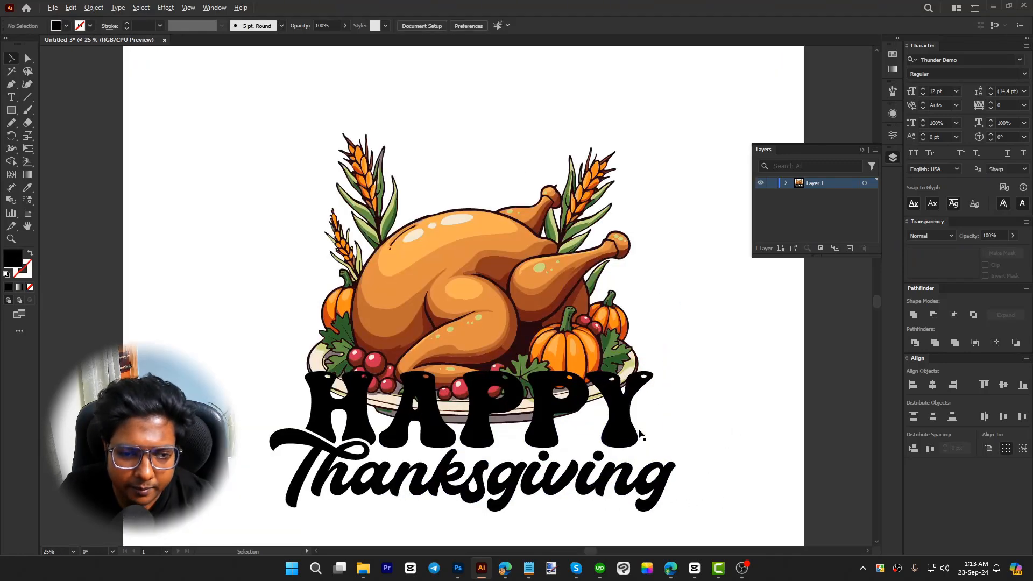
- Open the file "You can't scare me I teach preschool.ai"
key(ctrl+o)
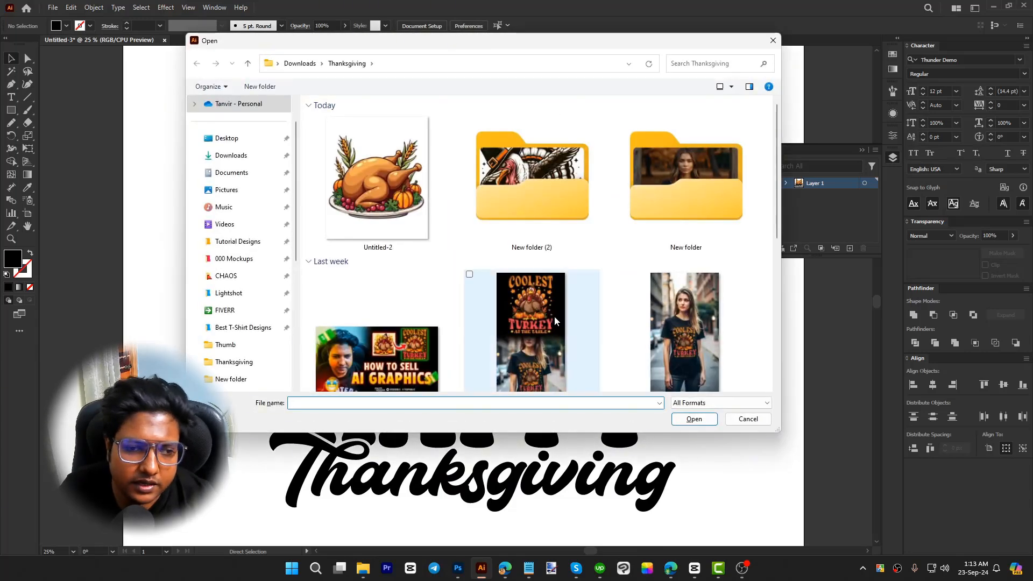
scroll(554, 316, down, 3)
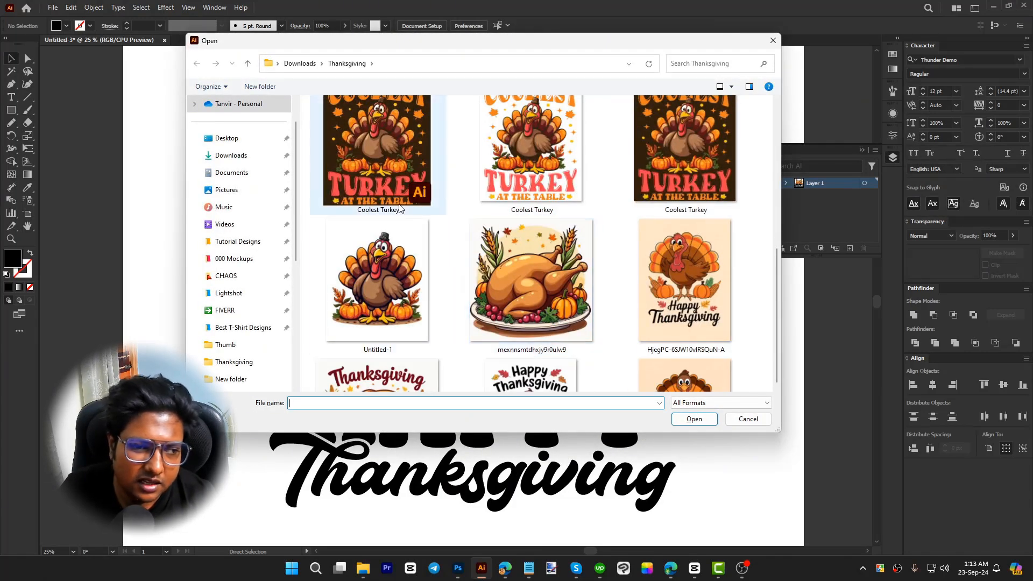
scroll(454, 318, down, 5)
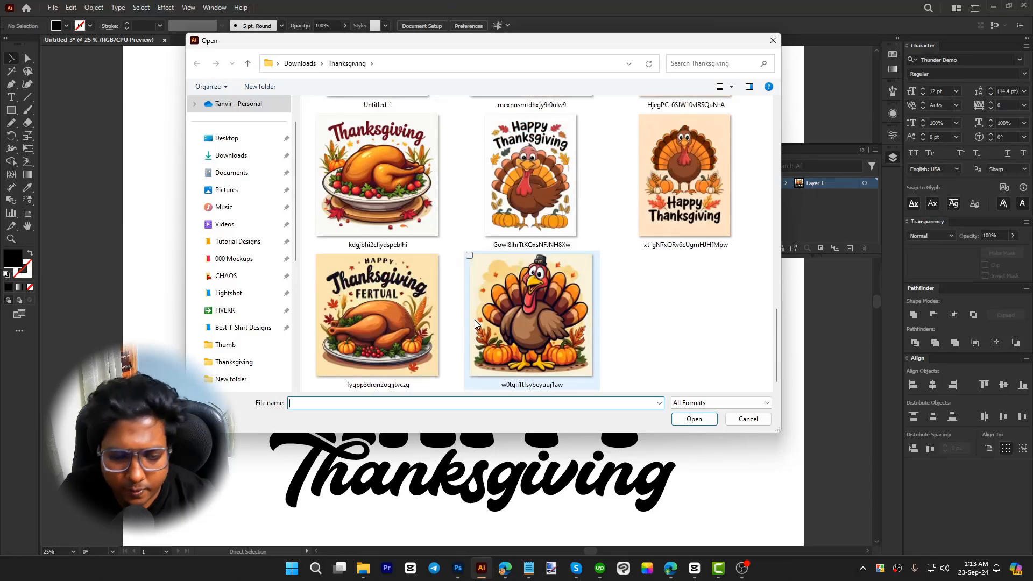
click(490, 294)
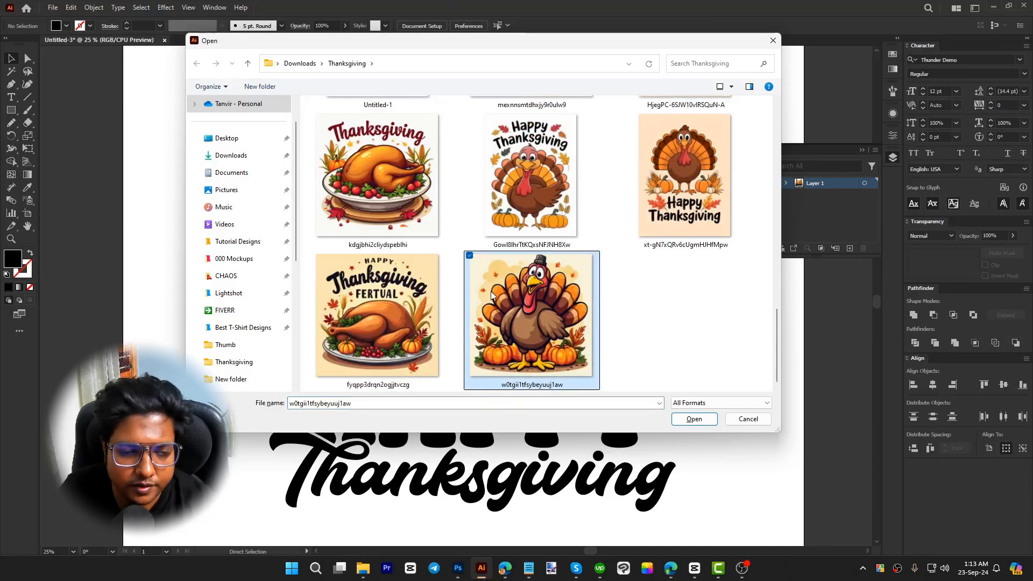
key(alt+Up)
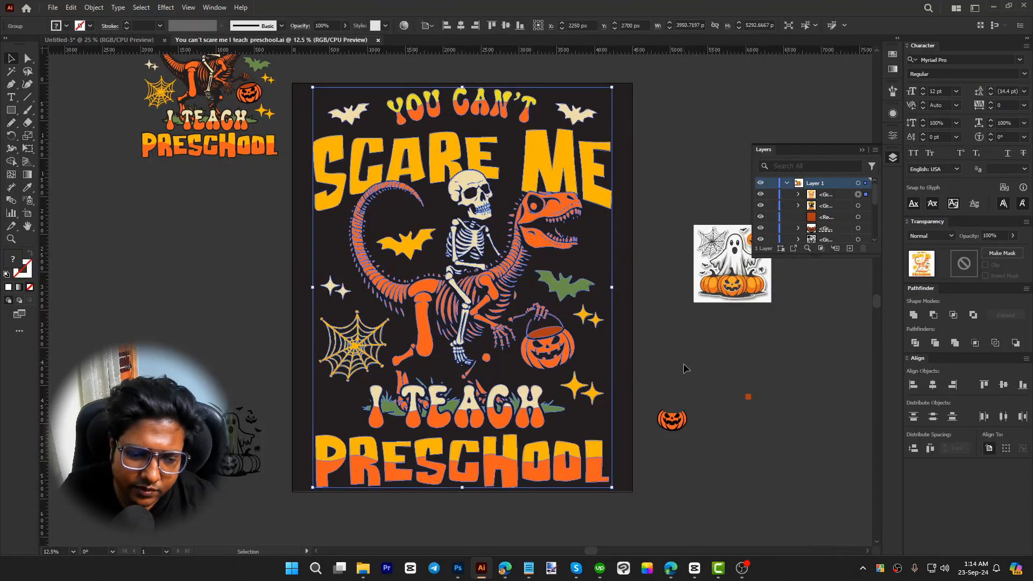
- Examine the preschool dinosaur design, its outlined copy and the loose elements beside the artboard
click(210, 80)
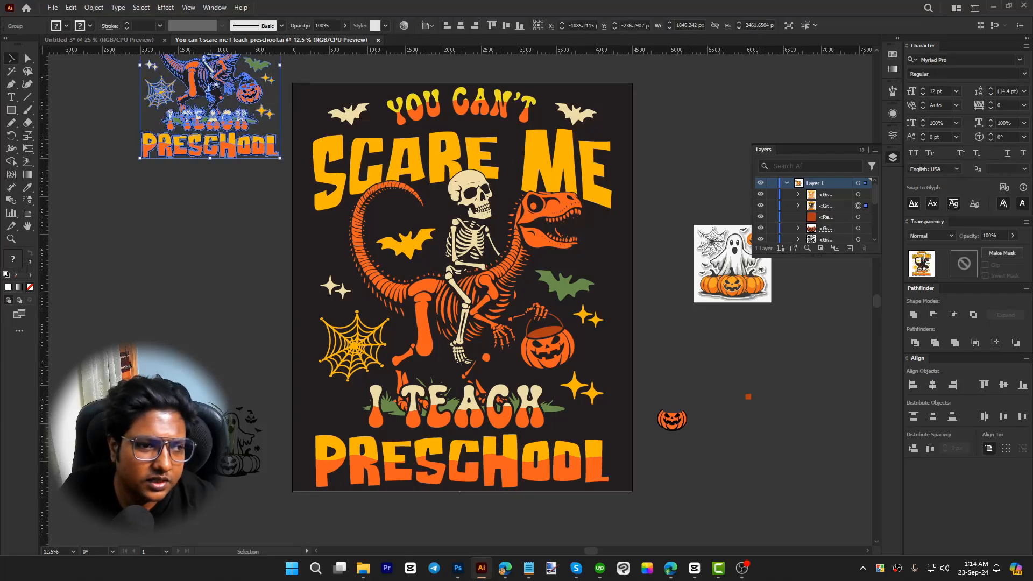
scroll(211, 79, up, 5)
scroll(559, 244, down, 3)
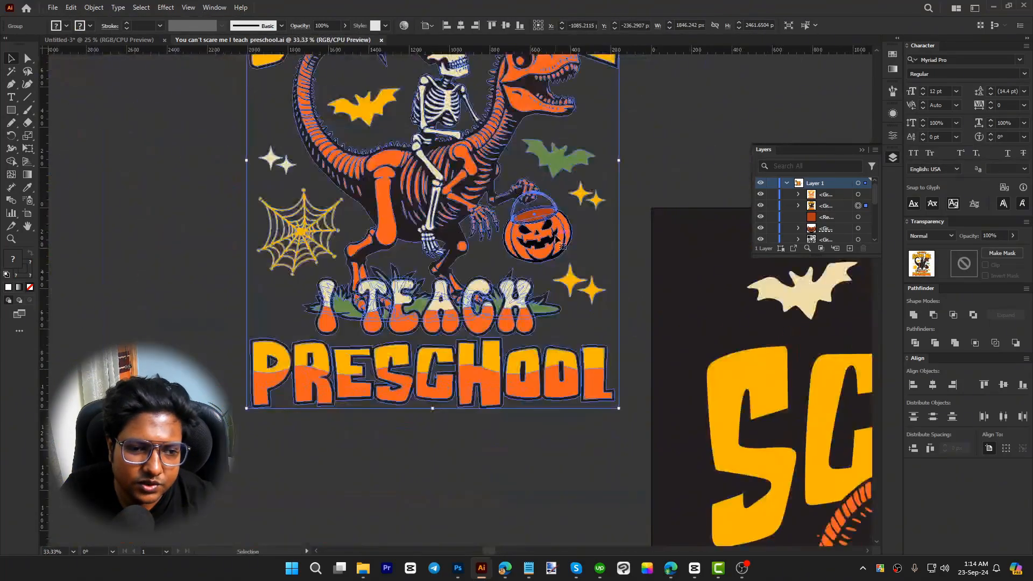
click(590, 251)
scroll(494, 220, down, 3)
drag(448, 397, 441, 171)
drag(508, 334, 263, 300)
drag(697, 320, 619, 353)
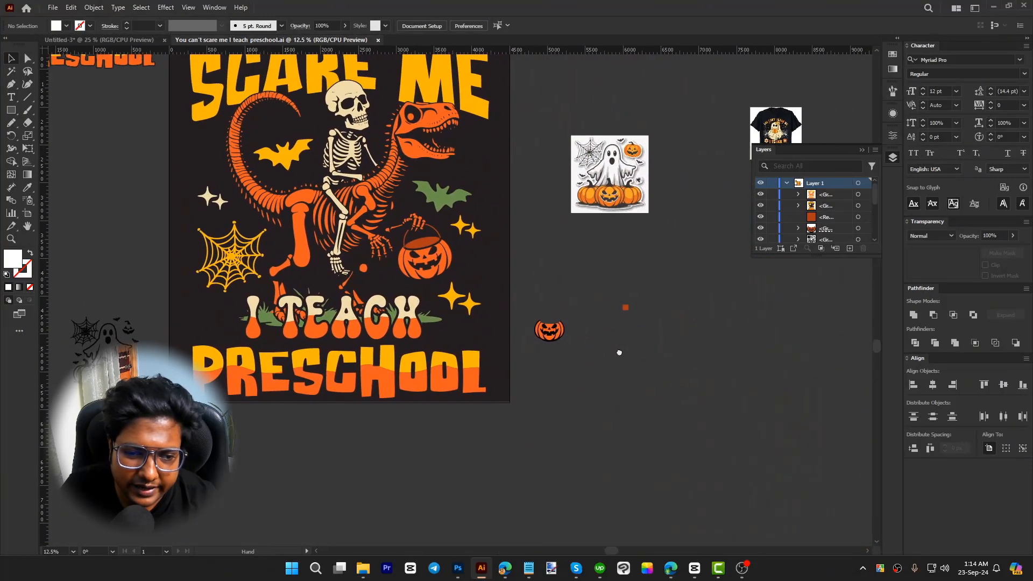
- Move the loose jack-o'-lantern beside the artboard about 56 px right and 20 px up
scroll(559, 325, up, 2)
scroll(560, 325, up, 4)
click(559, 325)
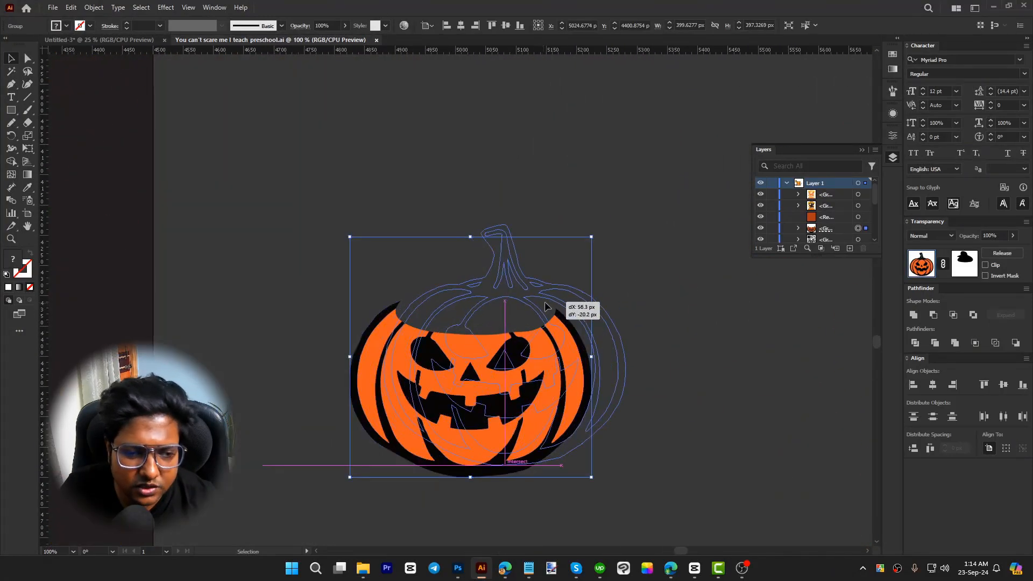
click(678, 331)
- Delete the black shape from the jack-o'-lantern's opacity mask
click(572, 359)
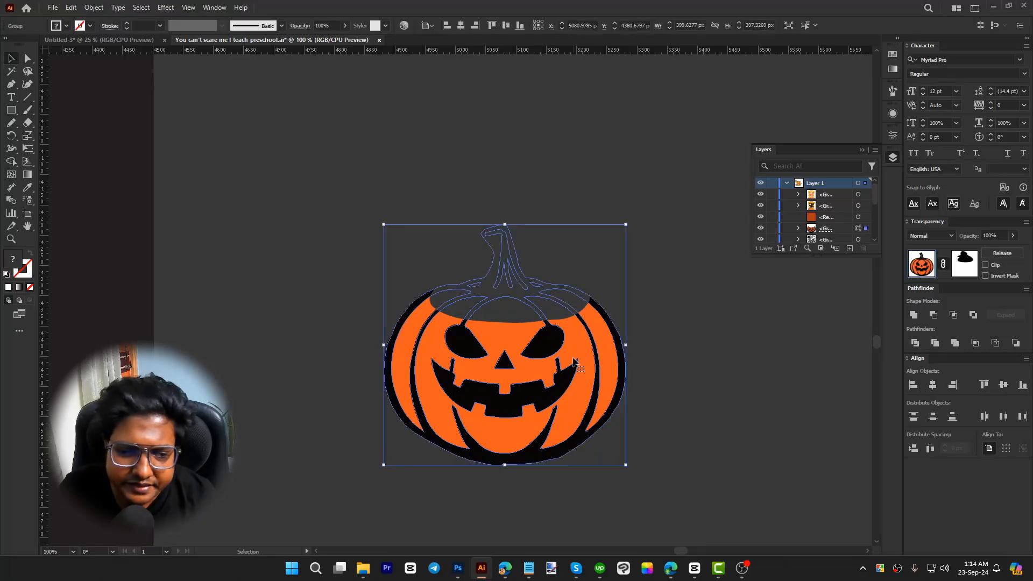
click(679, 327)
click(603, 366)
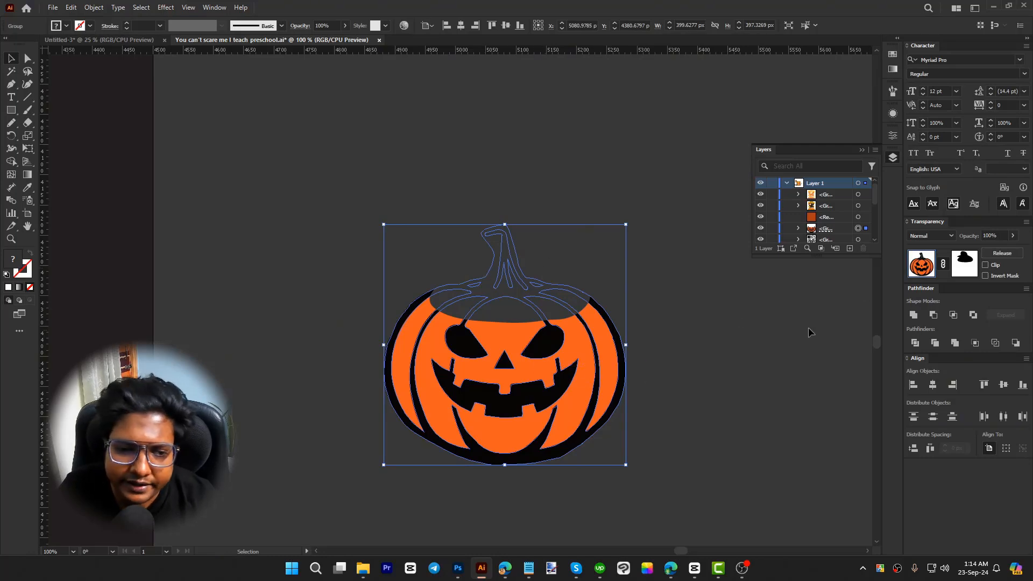
click(970, 267)
drag(357, 186, 687, 375)
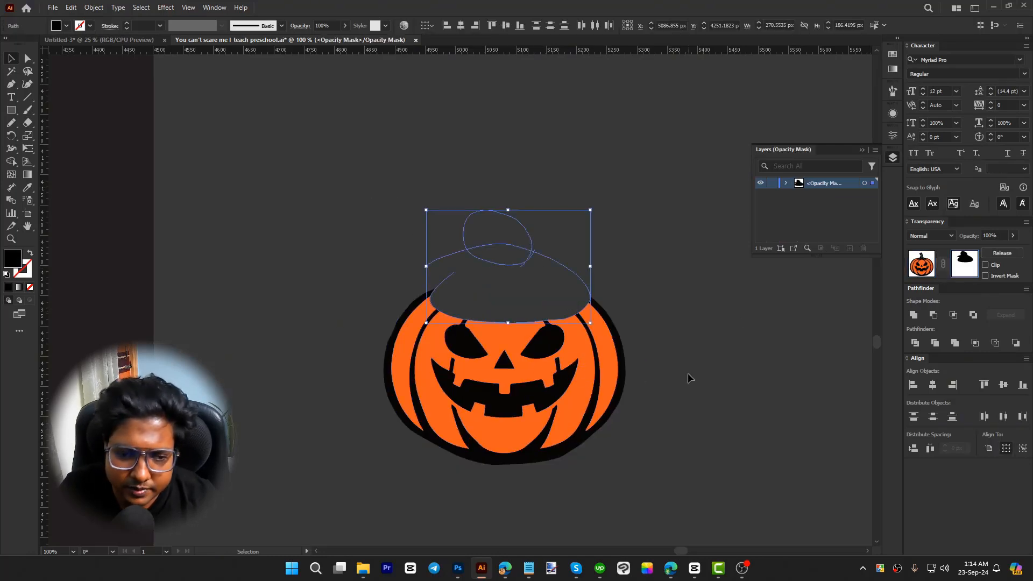
key(Delete)
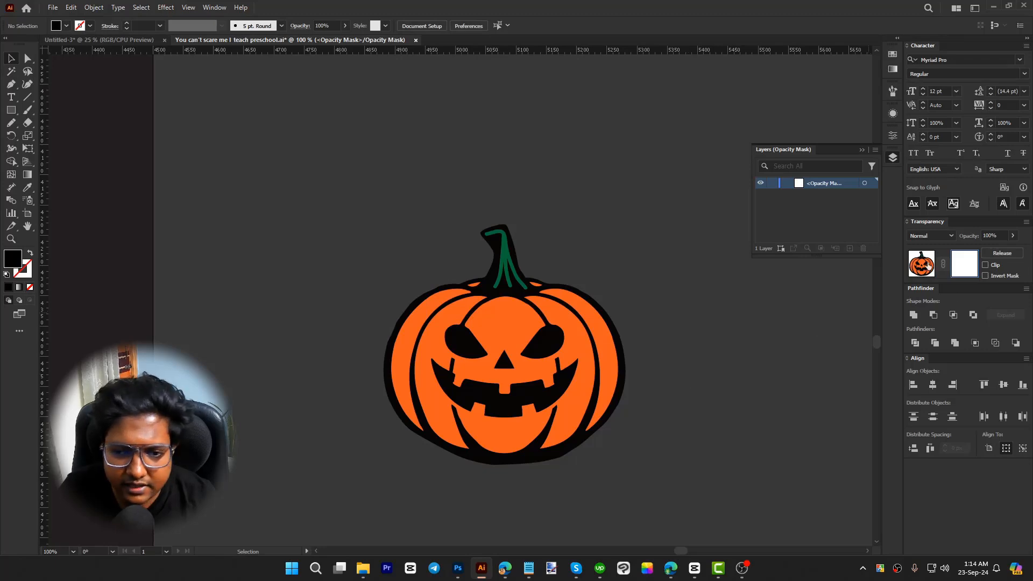
- Exit opacity mask editing and copy the jack-o'-lantern into the Thanksgiving document, placing it above the turkey's body
click(921, 263)
click(778, 335)
click(495, 369)
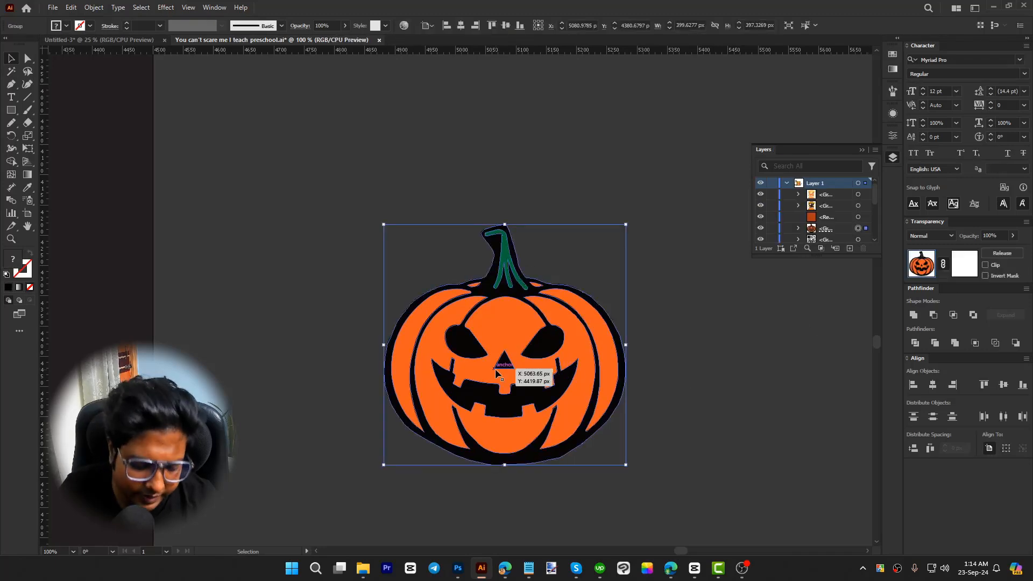
key(ctrl+c)
key(ctrl+v)
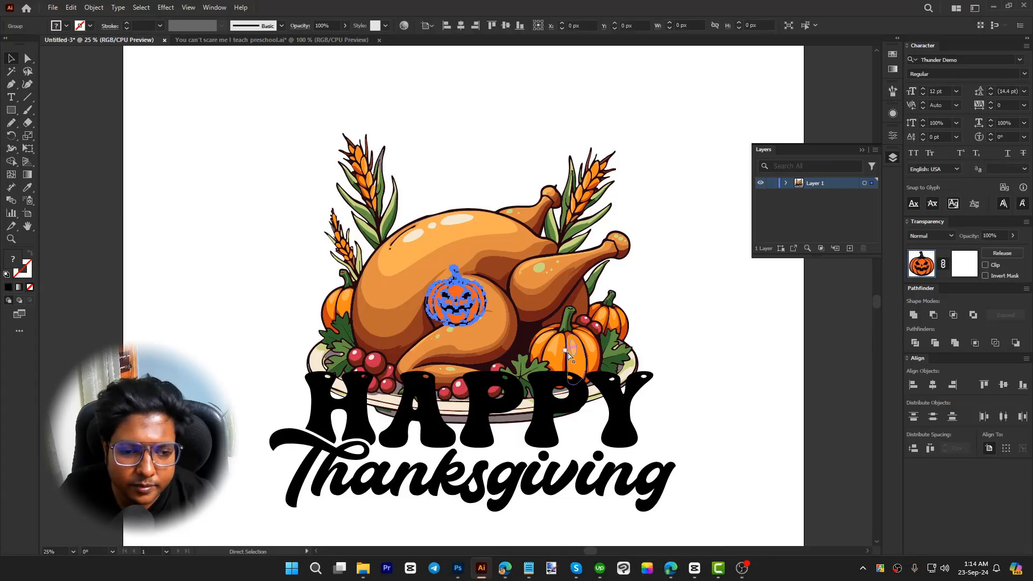
drag(477, 308, 484, 215)
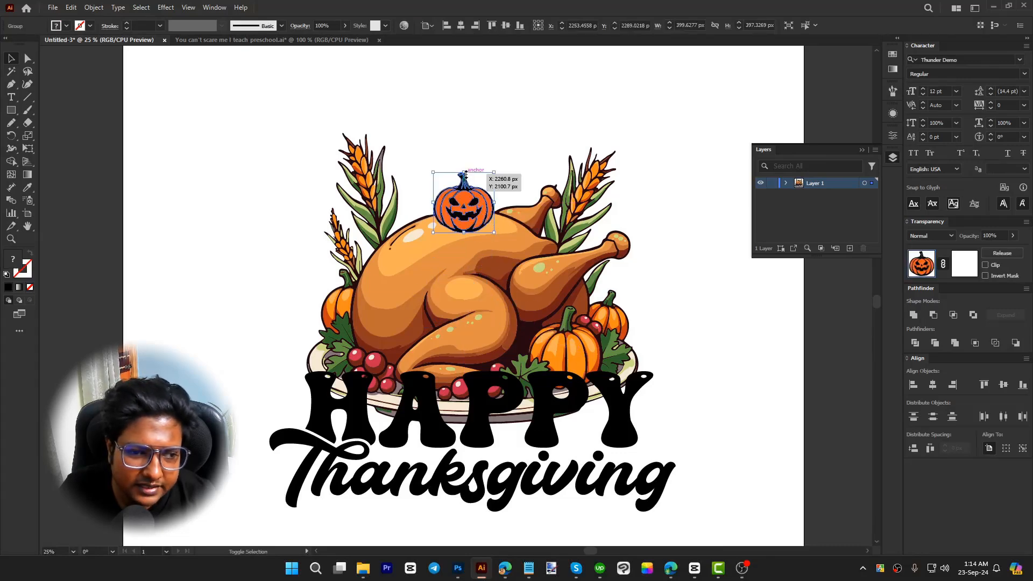
- Enlarge the jack-o'-lantern to about 921 px wide and position it over the upper part of the turkey
drag(465, 174, 537, 198)
key(Delete)
click(474, 198)
drag(473, 203, 481, 193)
- Copy the larger yellow four-pointed star near the preschool design's "I TEACH" lettering into the Thanksgiving document, right of the turkey
click(277, 41)
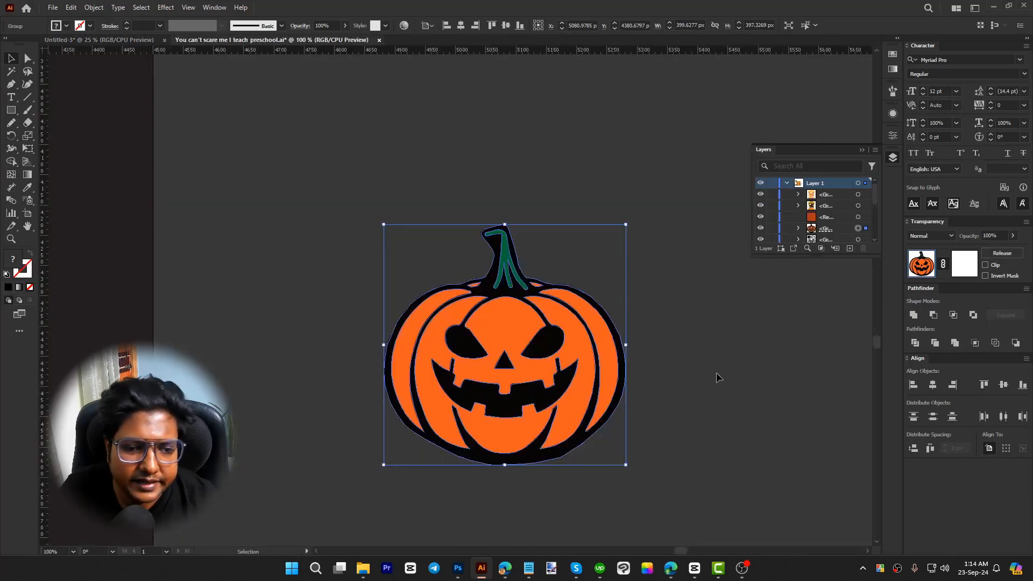
click(717, 376)
scroll(649, 372, down, 5)
mouse_move(666, 340)
mouse_down()
mouse_move(458, 399)
mouse_move(678, 342)
mouse_up()
drag(425, 436, 560, 477)
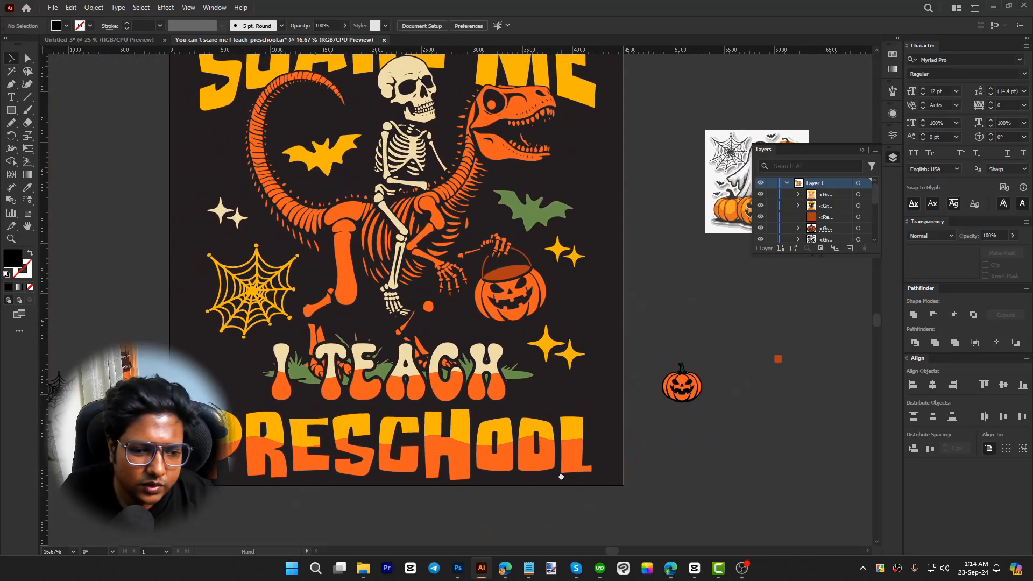
click(549, 357)
double_click(549, 357)
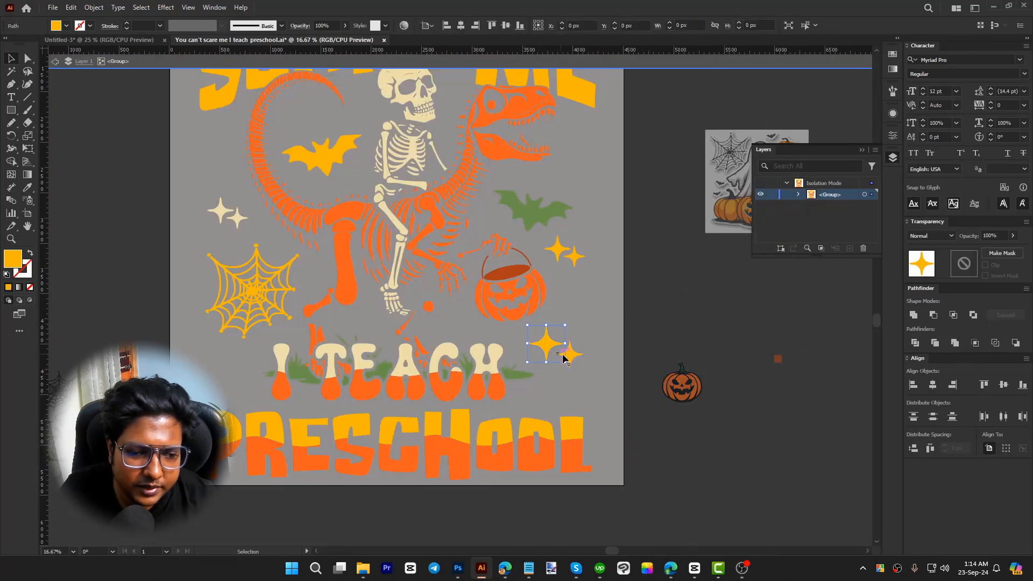
scroll(573, 364, up, 3)
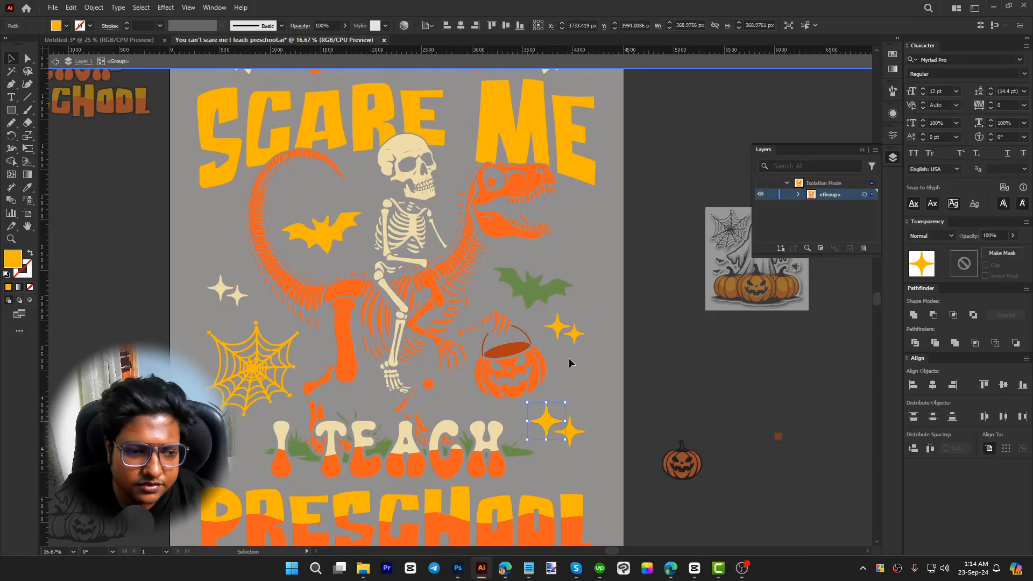
click(114, 37)
key(ctrl+v)
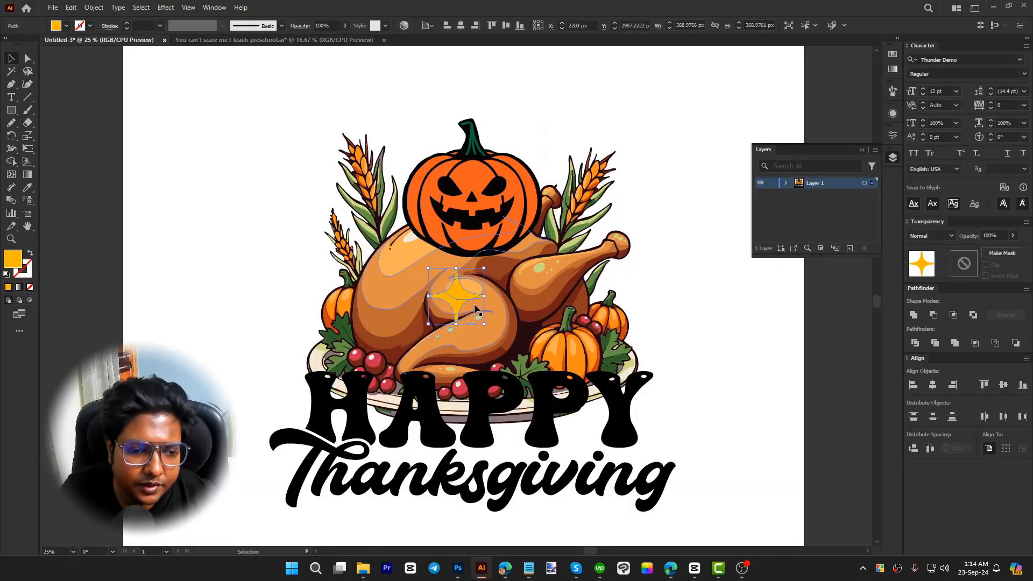
drag(463, 300, 768, 352)
- Isolate the jack-o'-lantern and recolor all its orange areas with the lighter orange sampled from the pumpkin beside the turkey
click(487, 186)
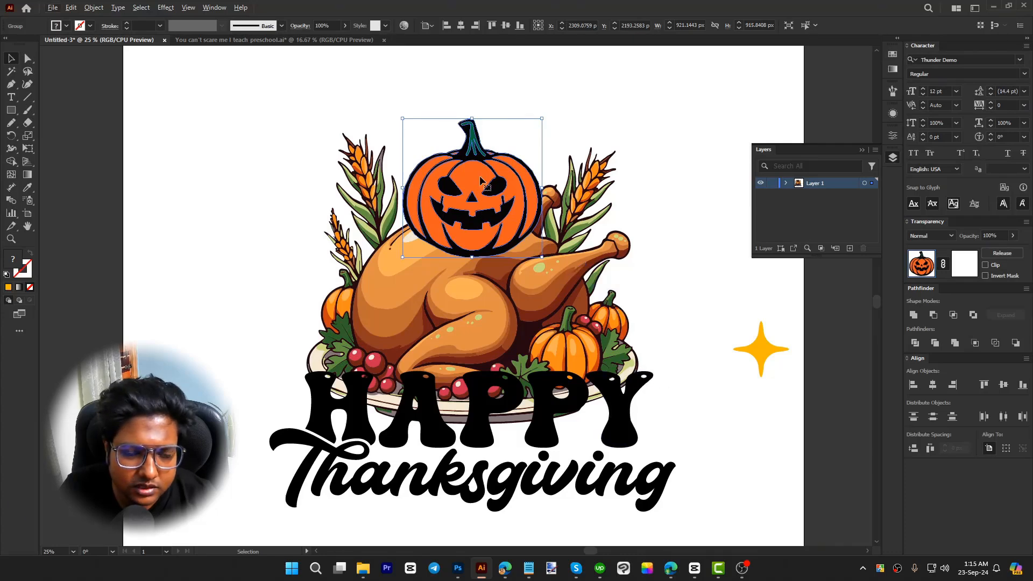
double_click(480, 180)
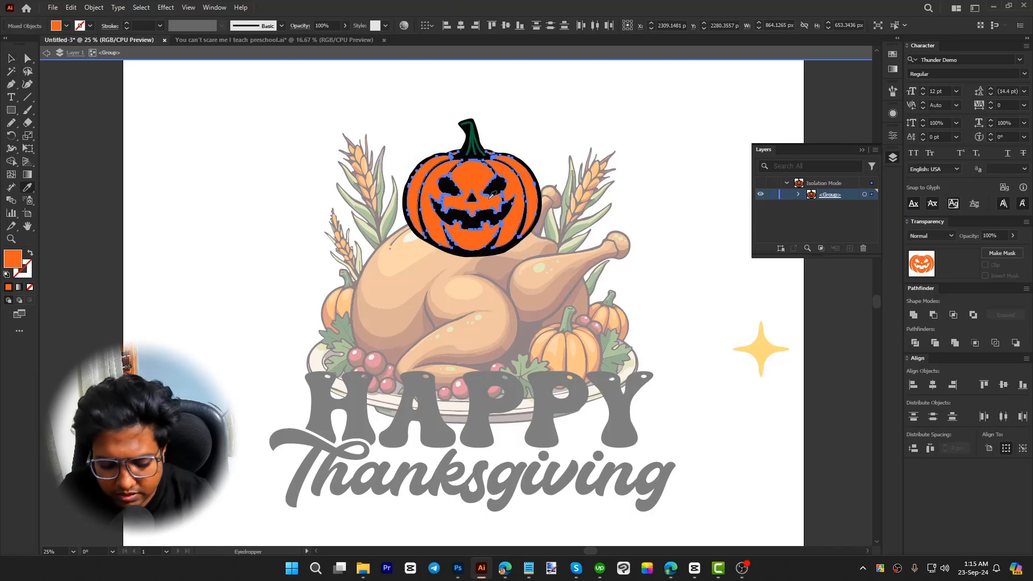
key(i)
click(585, 360)
key(v)
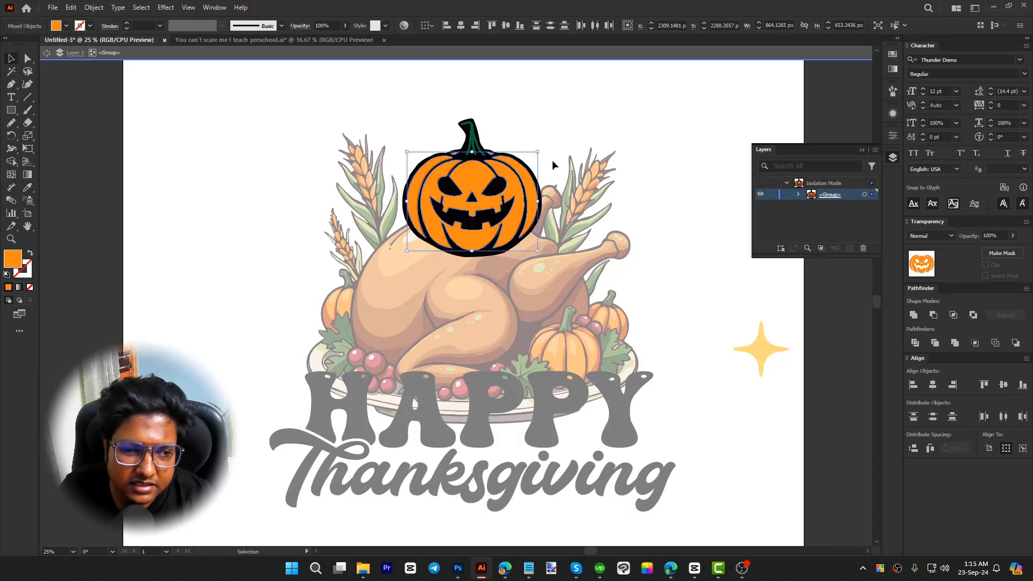
click(556, 164)
- Recolor the jack-o'-lantern's green stem lines with the lighter green sampled from the leaves beside the turkey
click(472, 135)
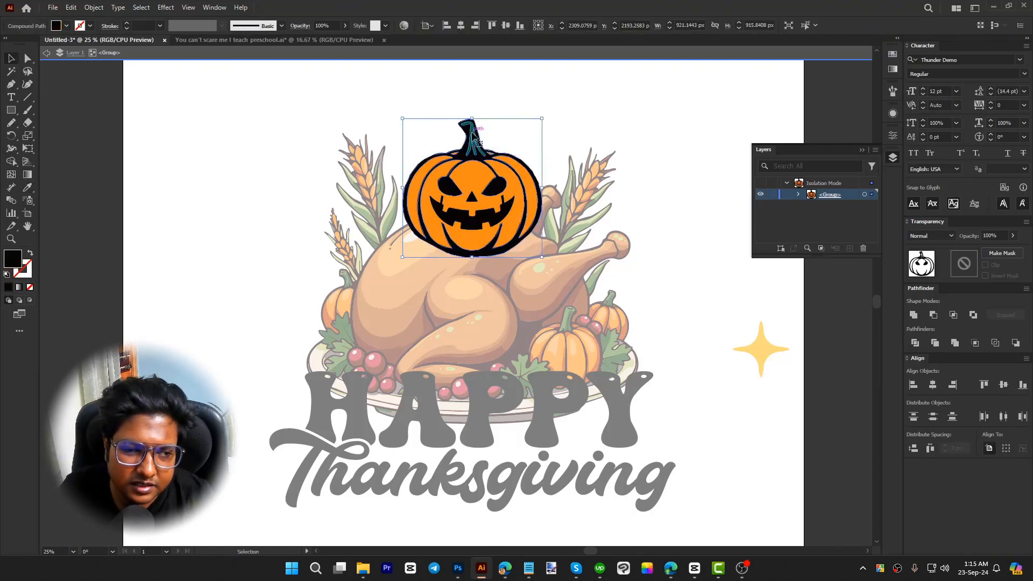
click(485, 133)
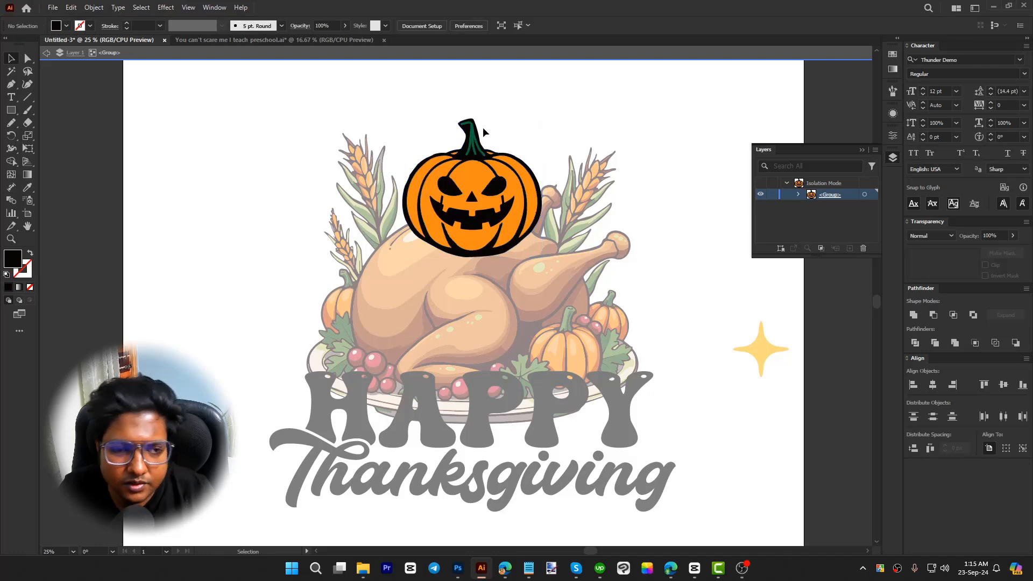
scroll(483, 129, up, 5)
key(i)
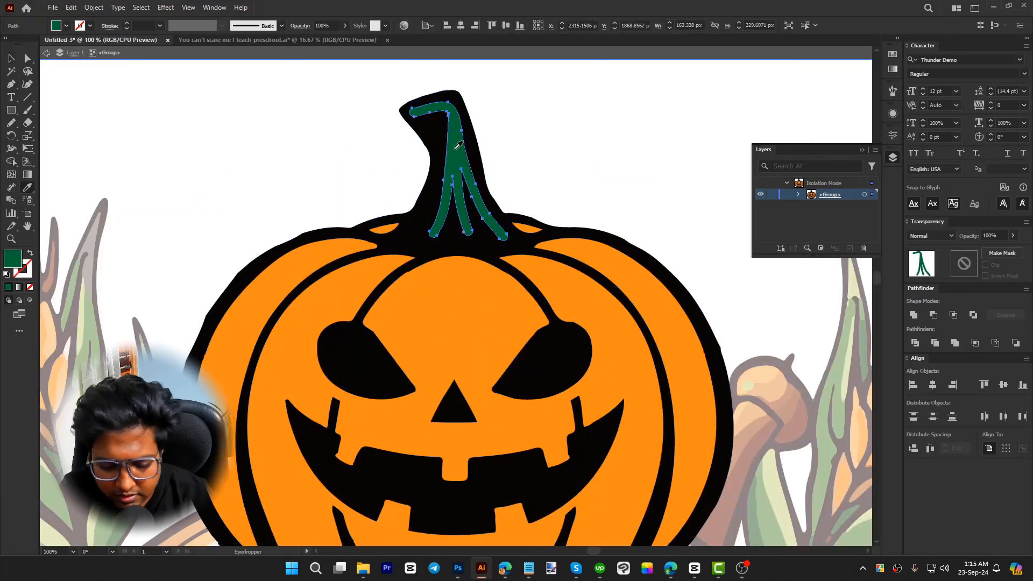
click(835, 372)
key(v)
click(620, 198)
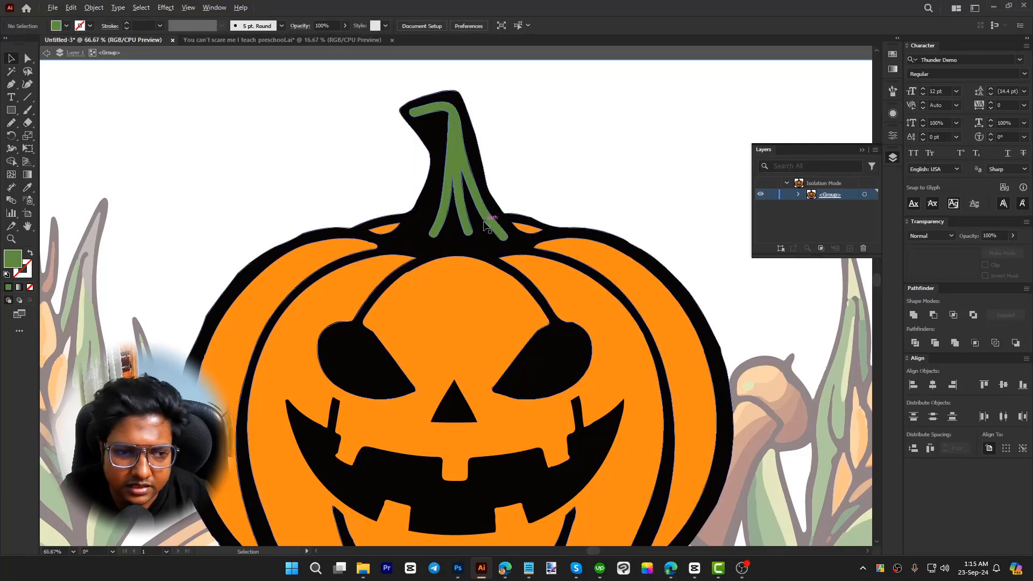
- Select the outermost orange segment on the right side of the jack-o'-lantern
scroll(482, 224, down, 3)
scroll(735, 404, down, 1)
scroll(735, 408, down, 1)
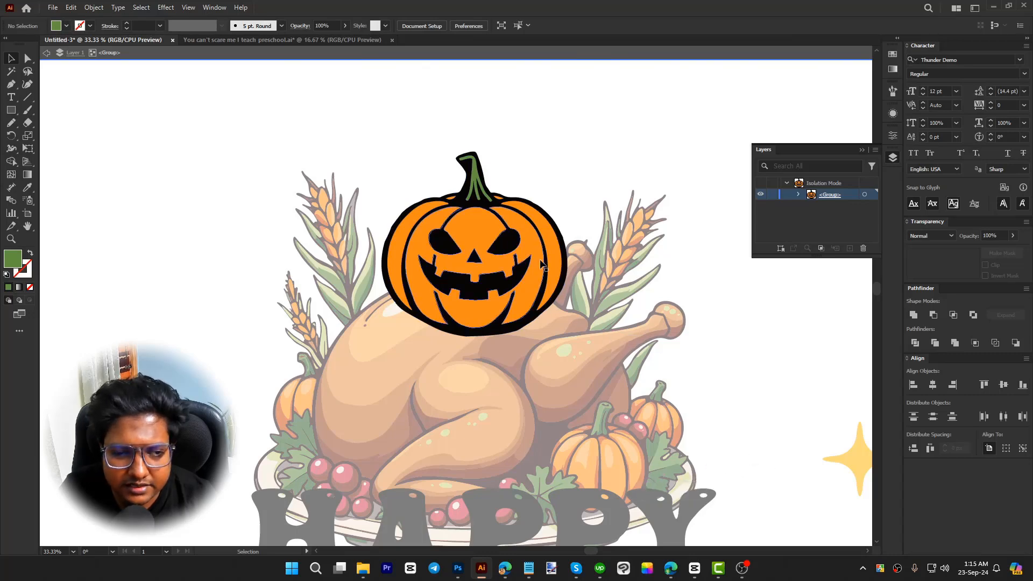
click(548, 240)
key(ctrl+equal)
key(ctrl+equal)
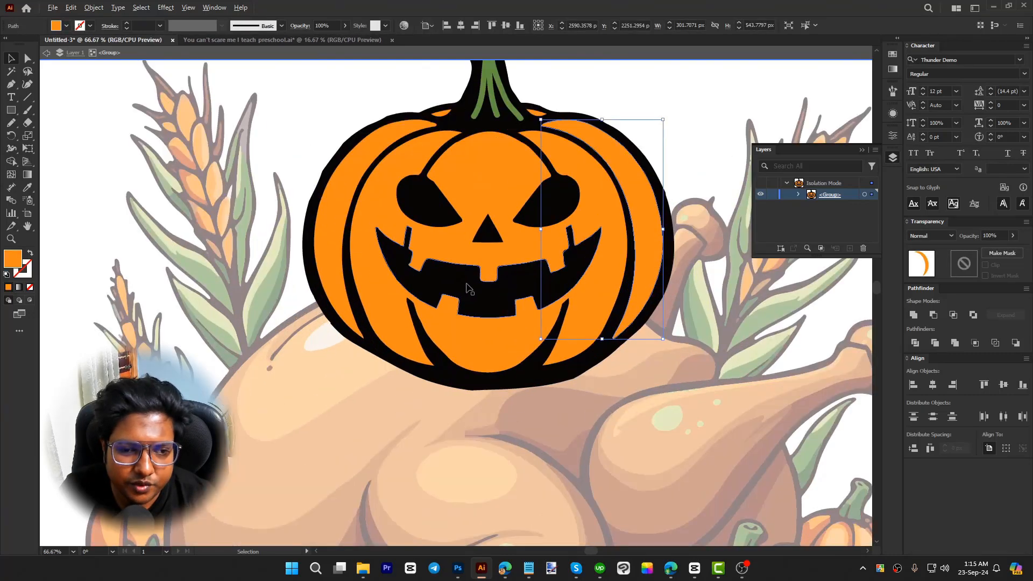
click(708, 283)
click(639, 237)
key(a)
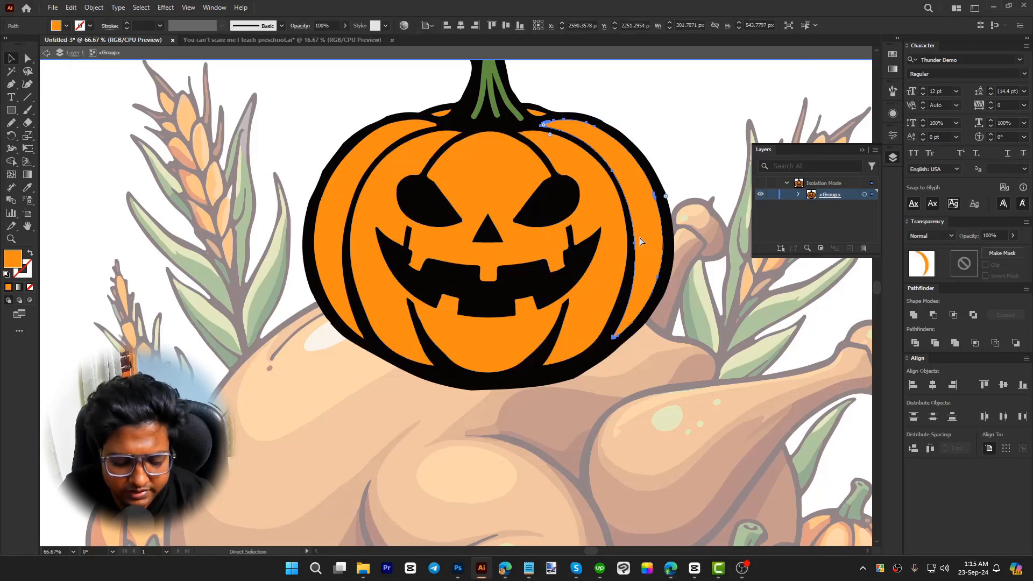
key(v)
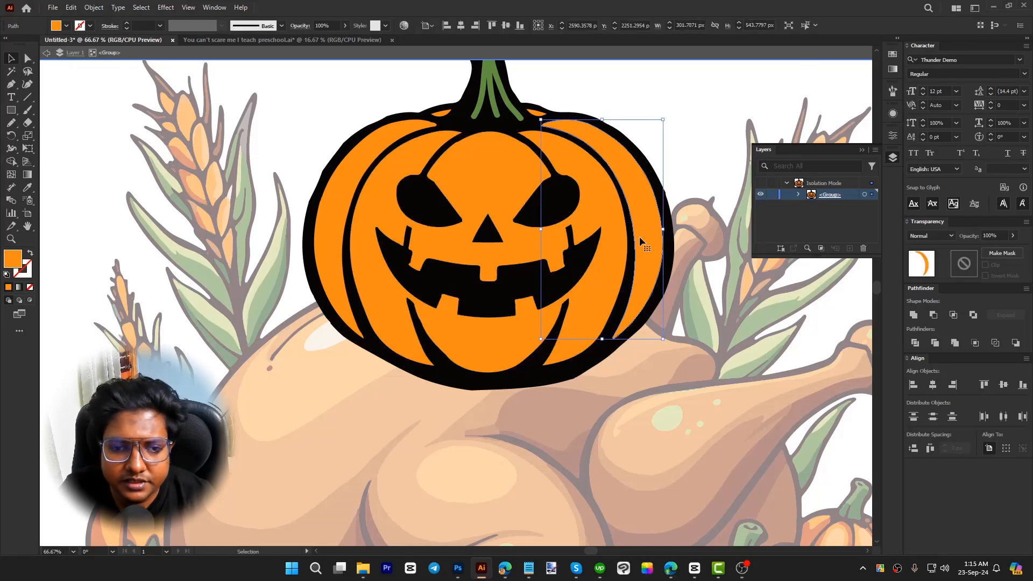
key(a)
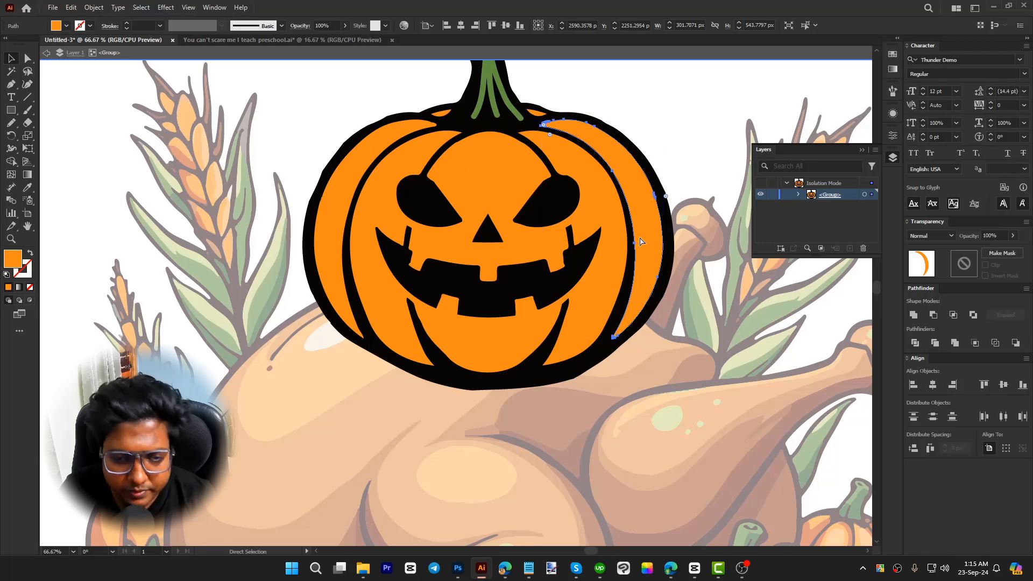
key(v)
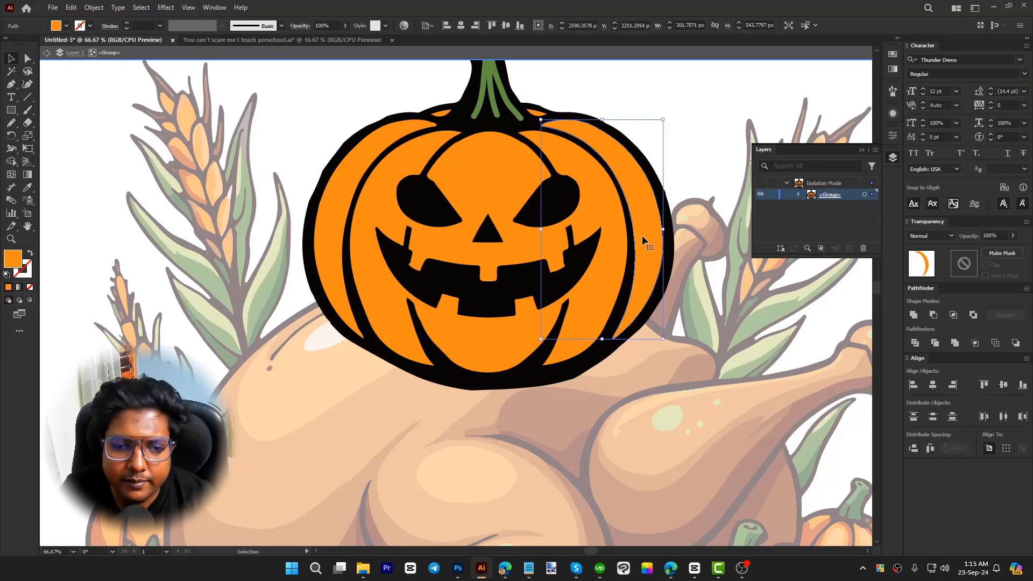
- Try duplicating the outer right segment away from the jack-o'-lantern, and undo each displaced copy
drag(642, 235, 748, 361)
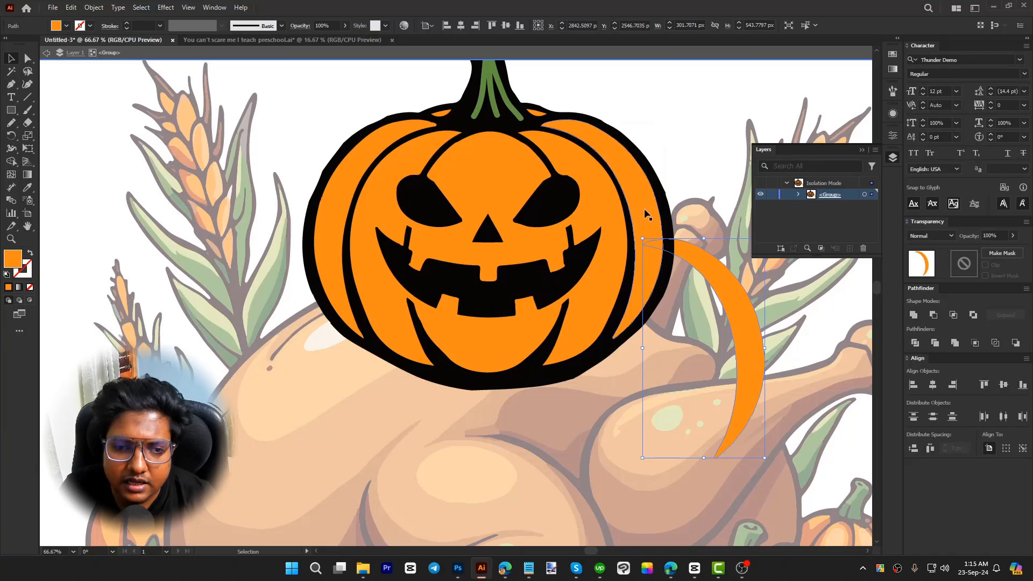
drag(647, 215, 689, 159)
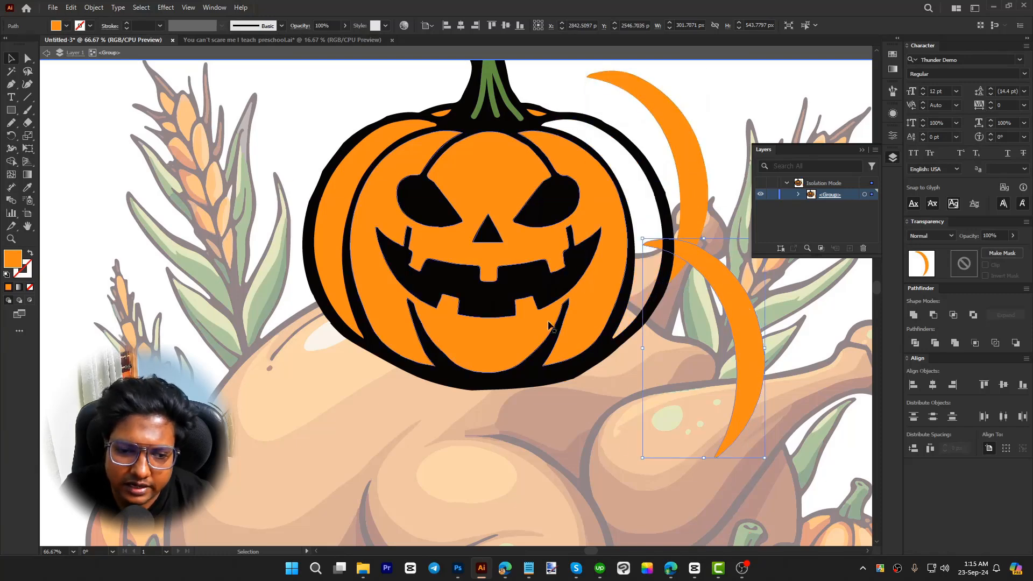
key(ctrl+z)
key(ctrl+z)
key(a)
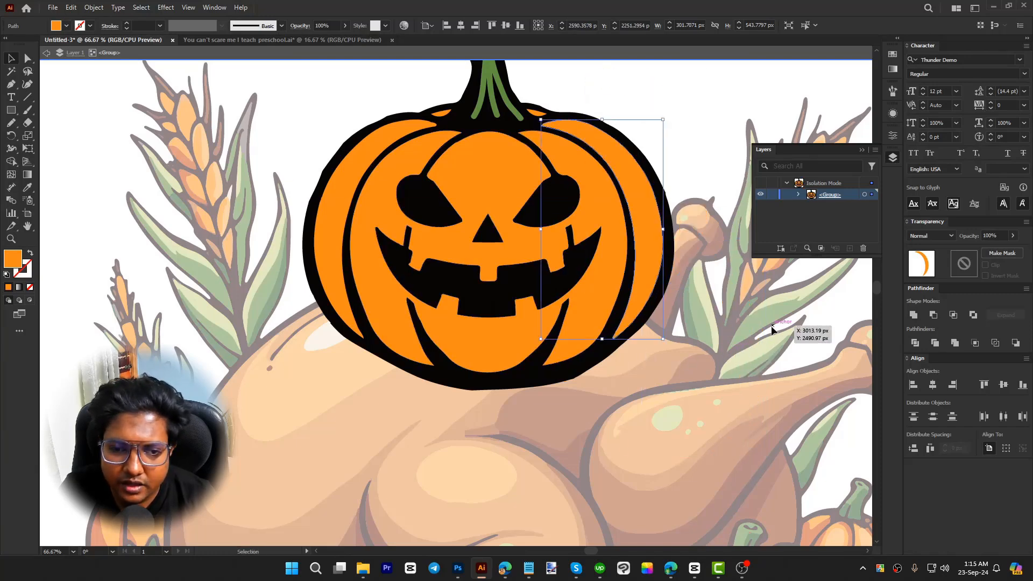
key(v)
drag(653, 229, 770, 363)
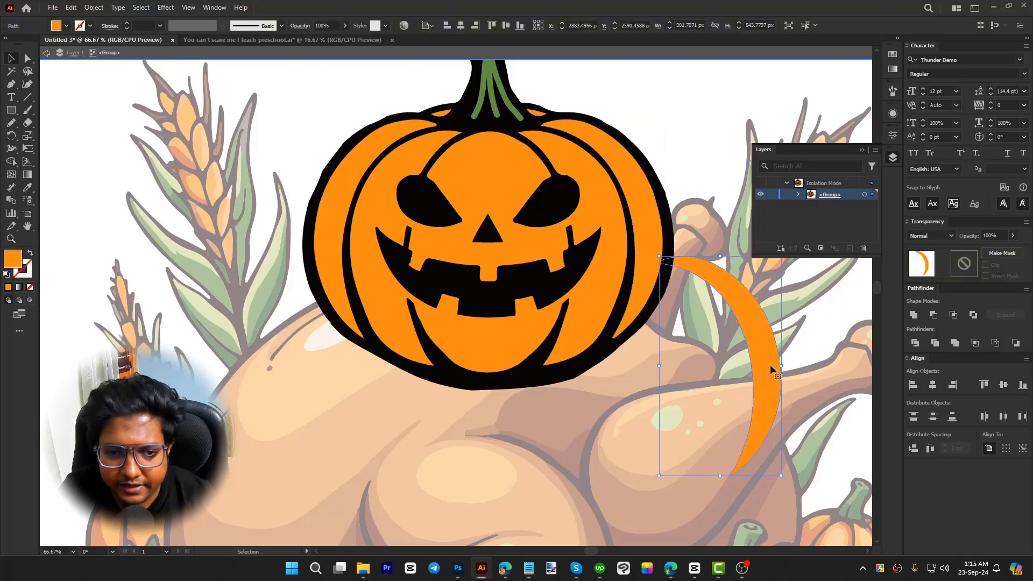
key(ctrl+z)
drag(650, 237, 776, 367)
key(ctrl+z)
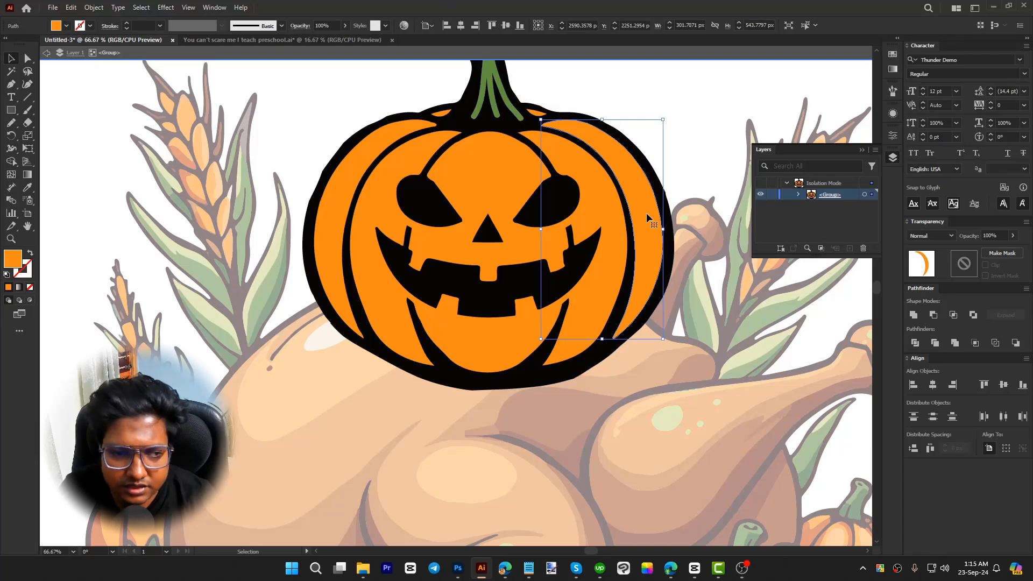
- Cut a thin crescent from a duplicate of the outer right segment by subtracting a copy shifted about 31 px left and 15 px down
key(a)
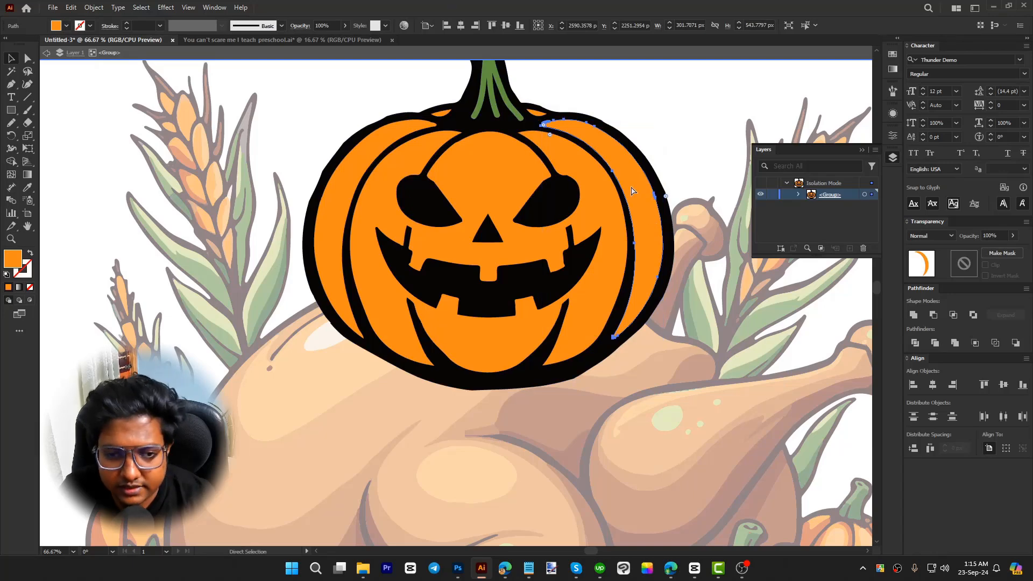
key(v)
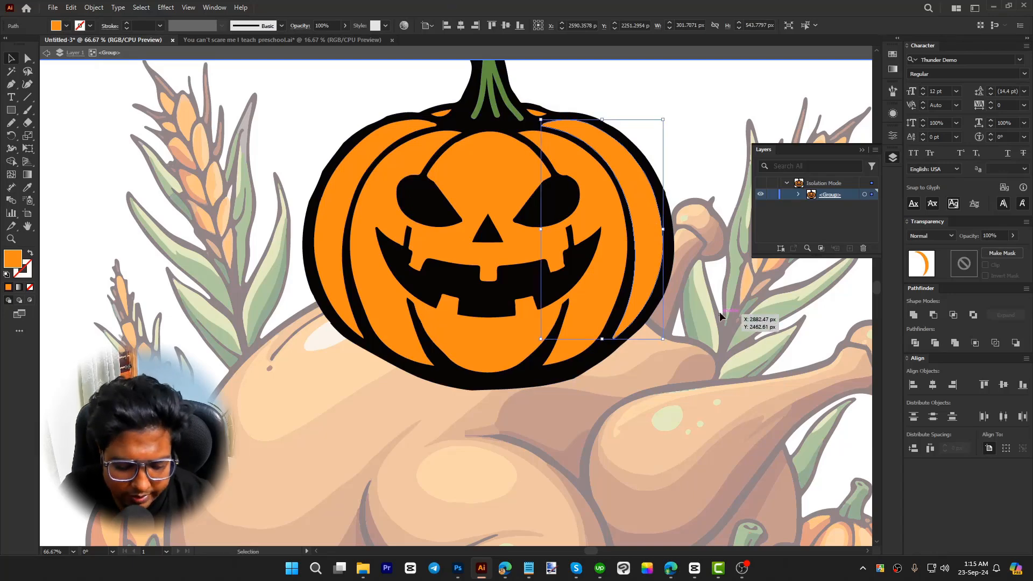
key(a)
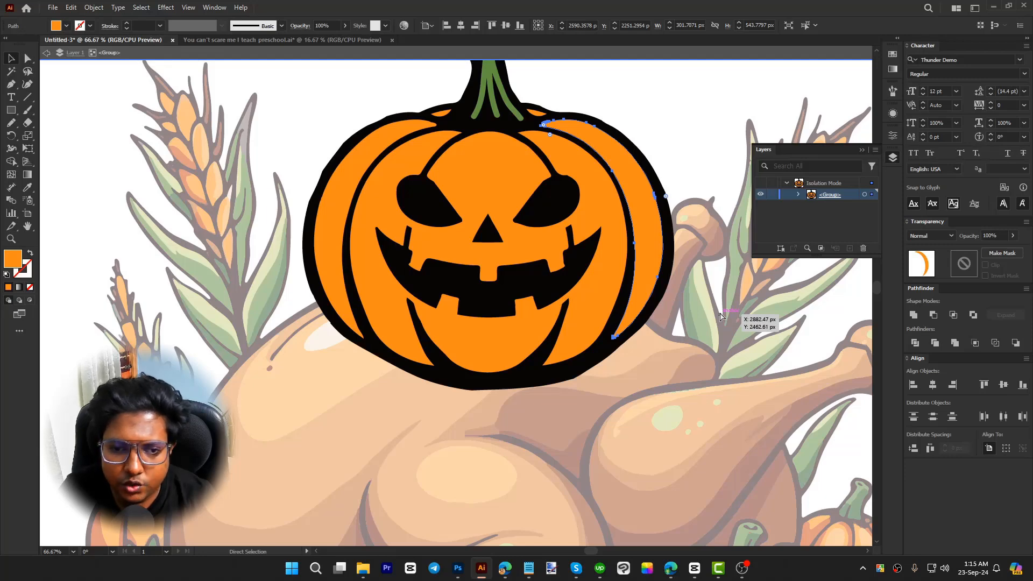
key(v)
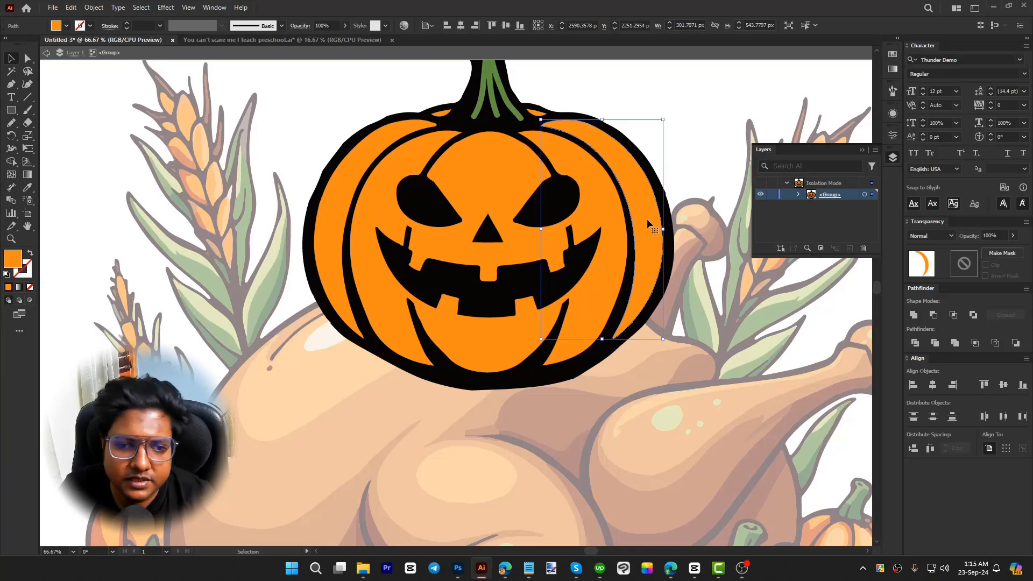
drag(646, 219, 667, 231)
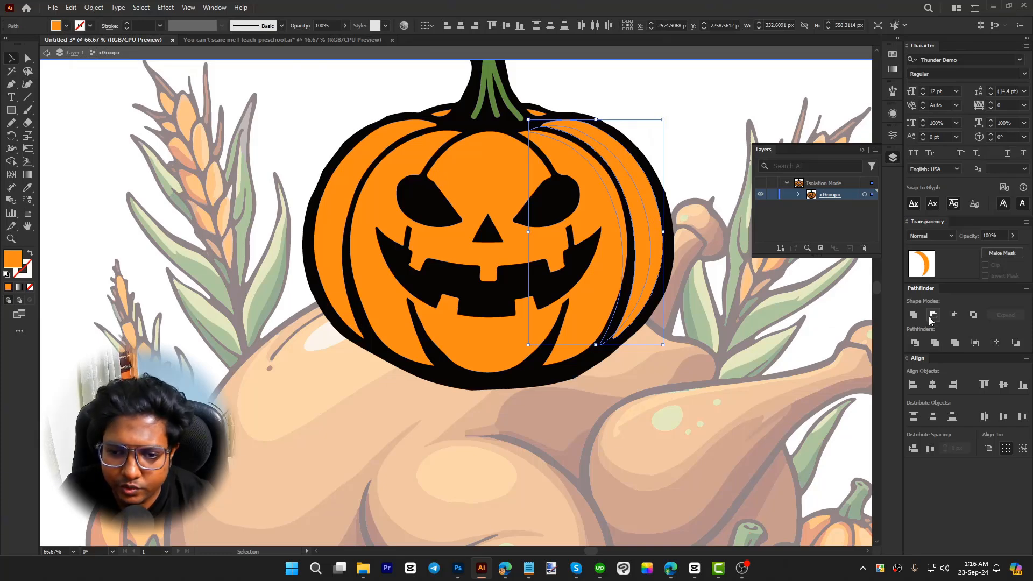
key(ctrl+z)
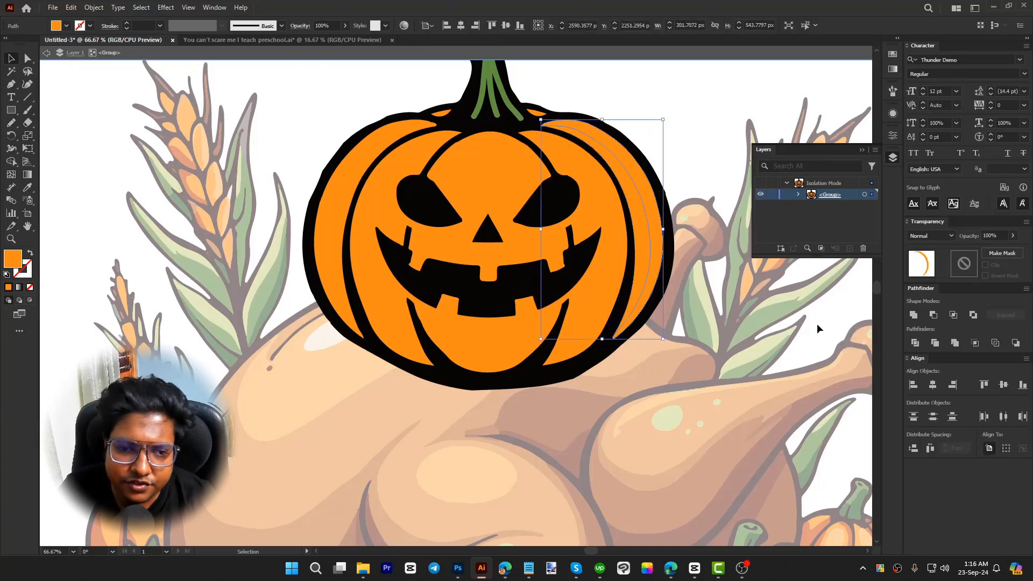
- Color the crescent dark orange, sampled from the shaded right edge of the large pumpkin beside the turkey
key(i)
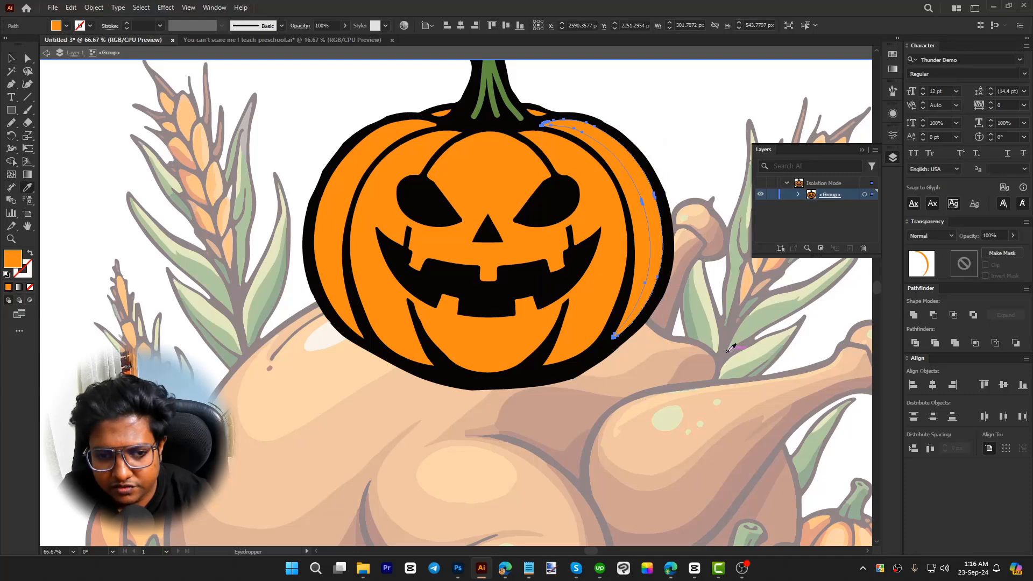
scroll(733, 348, down, 3)
scroll(812, 428, down, 2)
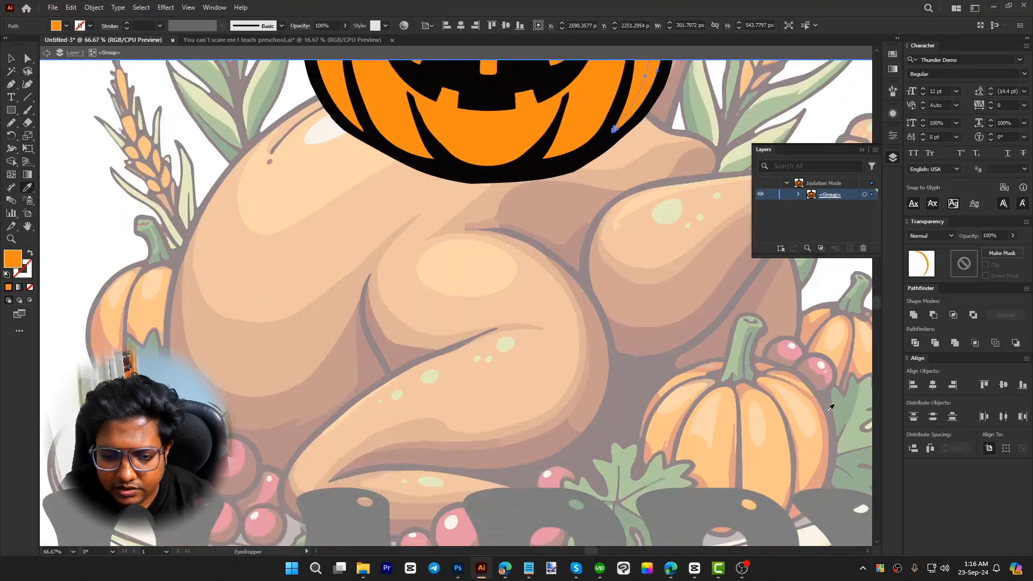
click(827, 413)
scroll(652, 312, up, 4)
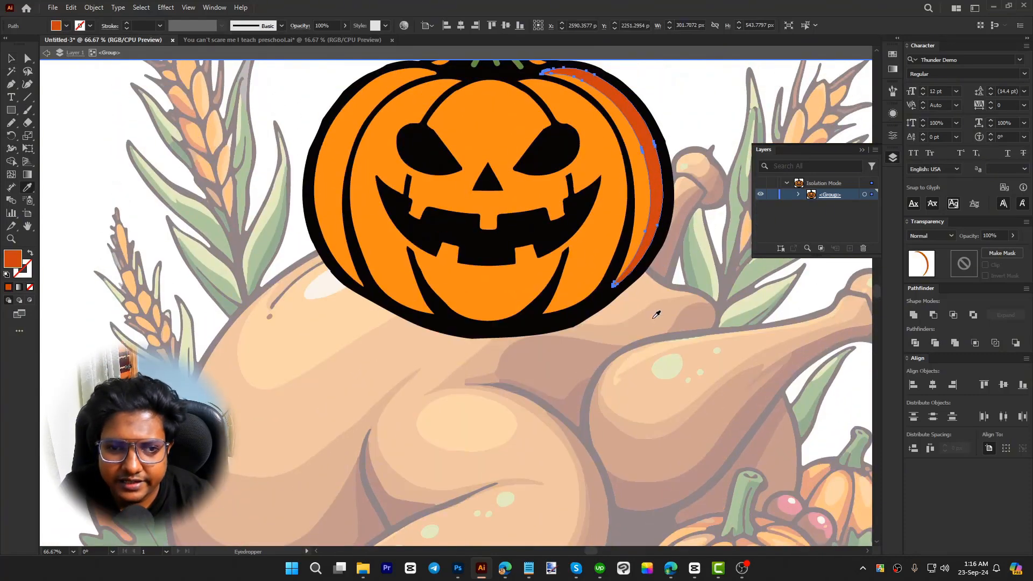
- Cut a thin crescent from the jack-o'-lantern's outer left segment by subtracting a duplicate shifted about 32 px right
key(v)
click(708, 279)
scroll(709, 279, up, 1)
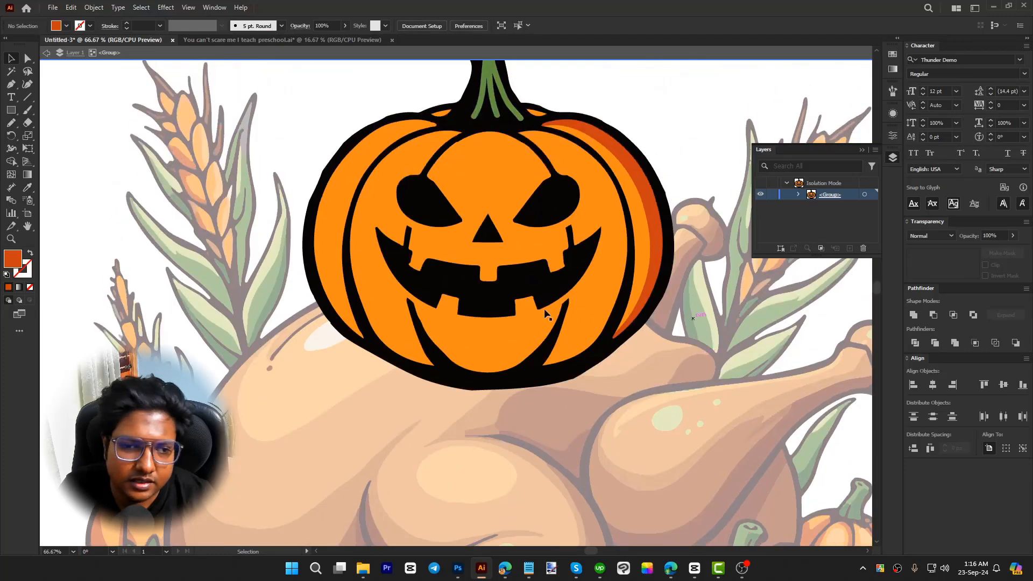
click(339, 225)
key(a)
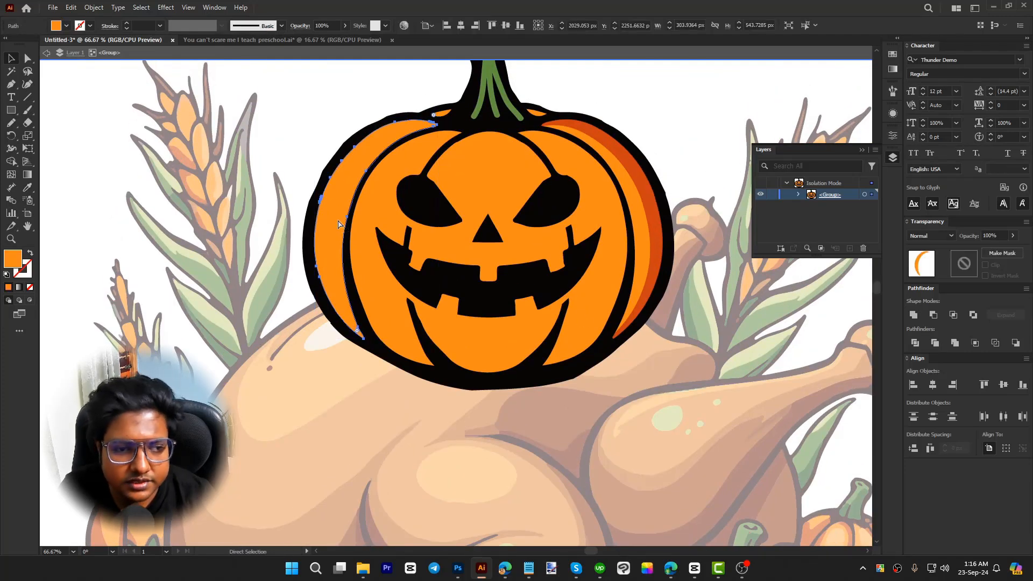
key(v)
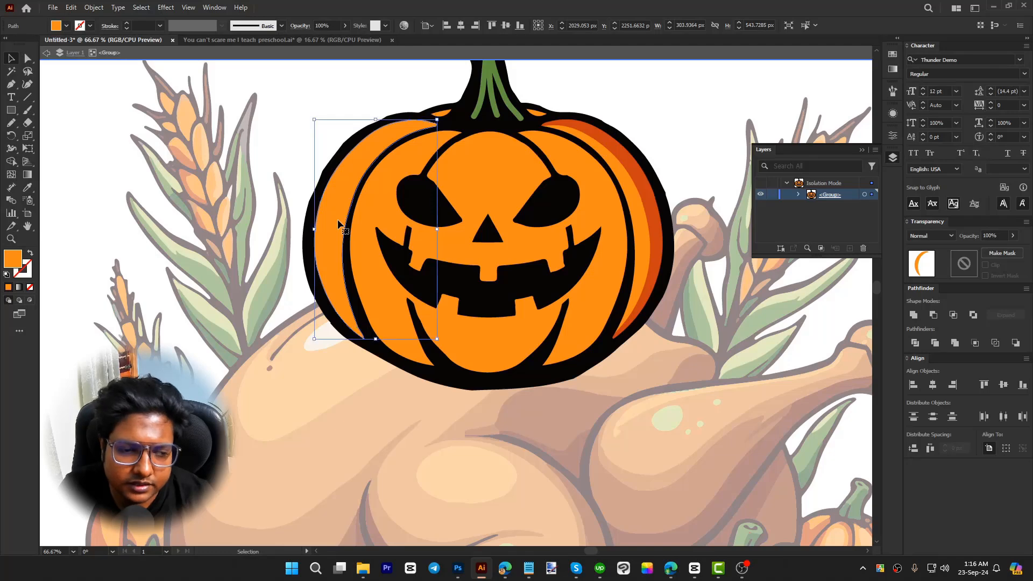
key(ctrl+c)
key(ctrl+f)
key(Right)
key(Right)
key(shift+Right)
key(shift+Right)
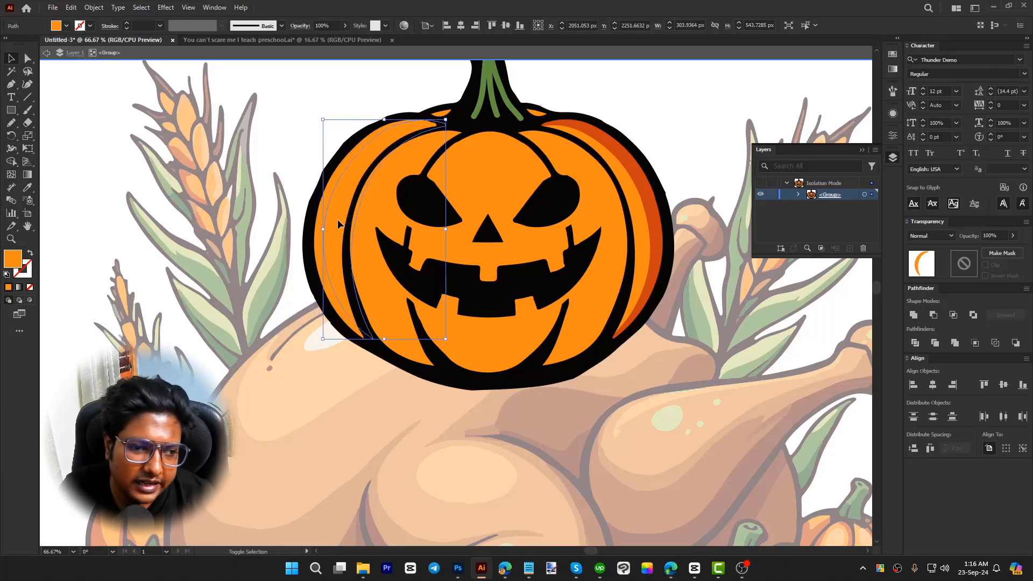
key(shift+Right)
drag(337, 220, 322, 211)
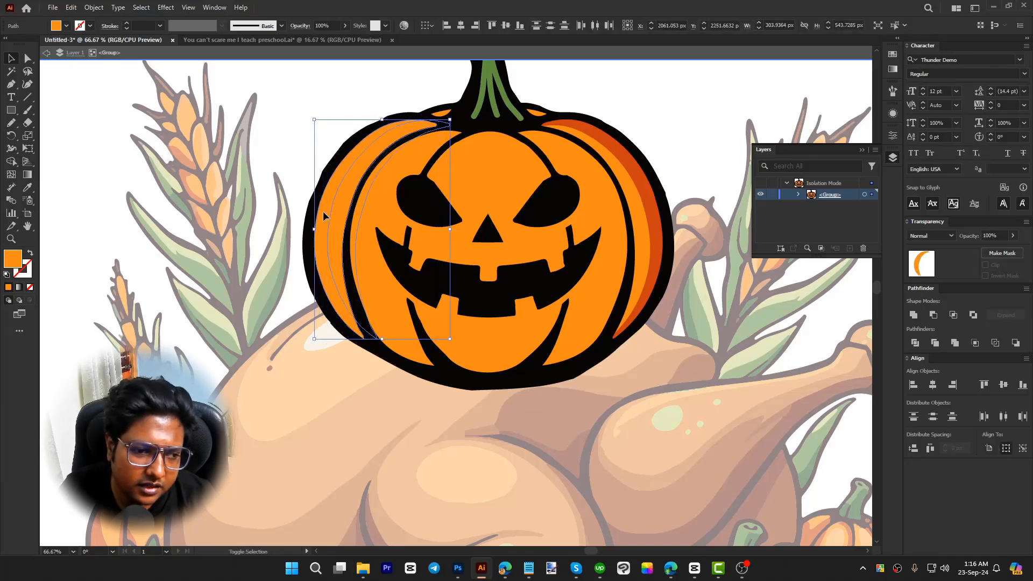
alt+click(938, 315)
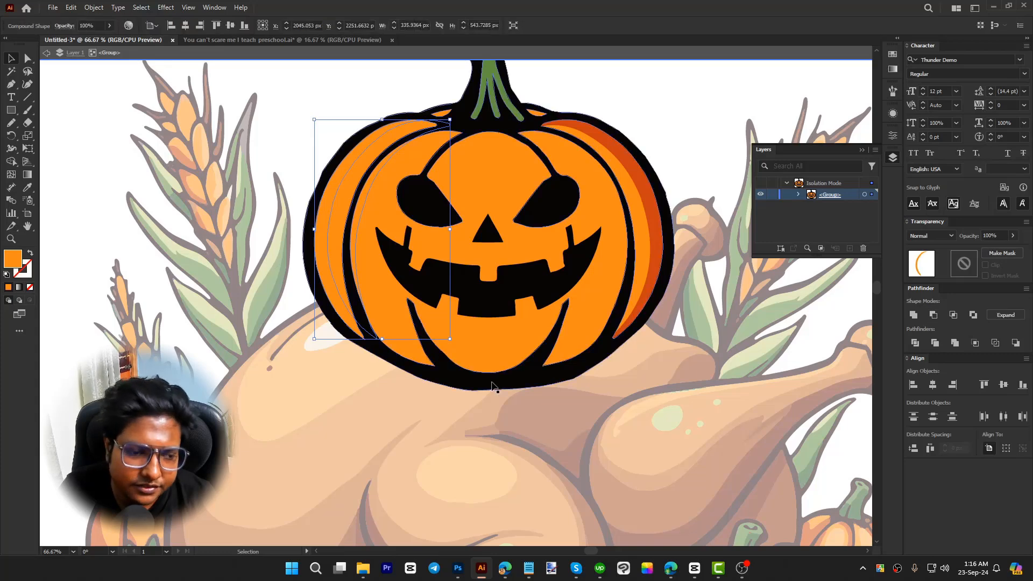
- Color the left crescent dark orange, sampled from the matching right crescent, and exit the group's isolation mode
key(i)
click(652, 231)
key(v)
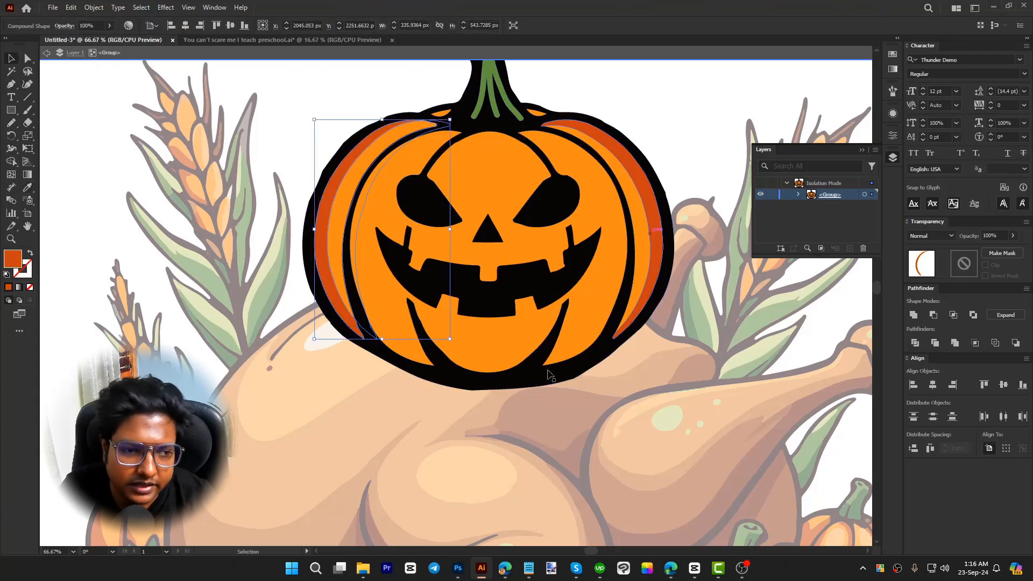
key(v)
click(436, 424)
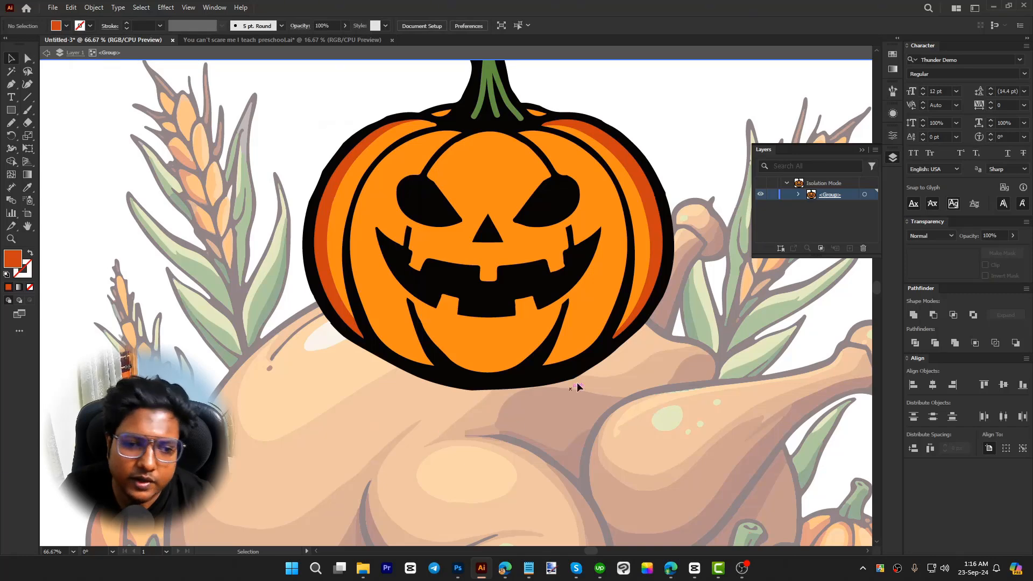
key(ctrl+minus)
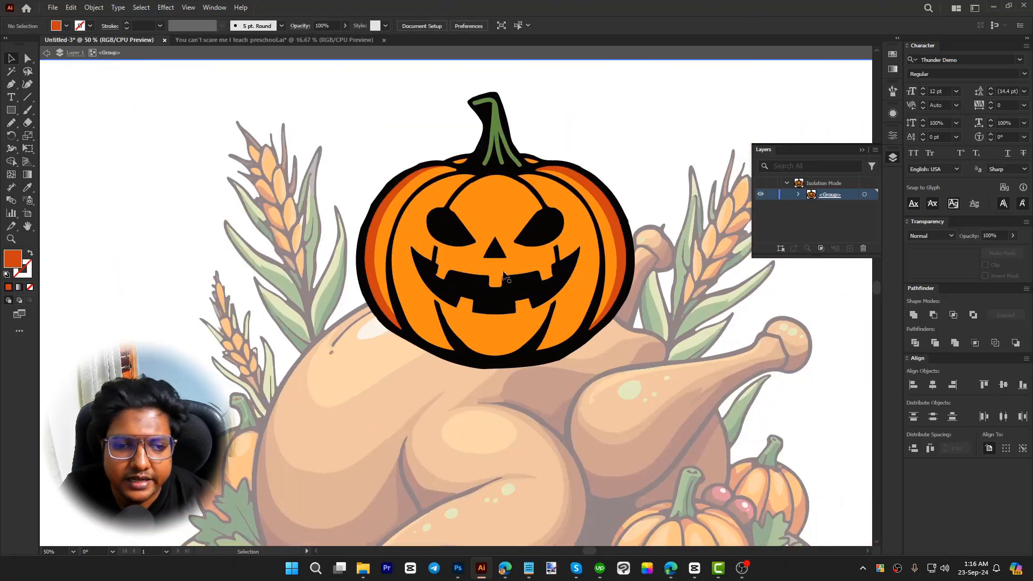
key(ctrl+minus)
key(ctrl+minus)
double_click(686, 315)
- Recolor the jack-o'-lantern's black linework dark brown, sampled from the turkey's outline
click(533, 276)
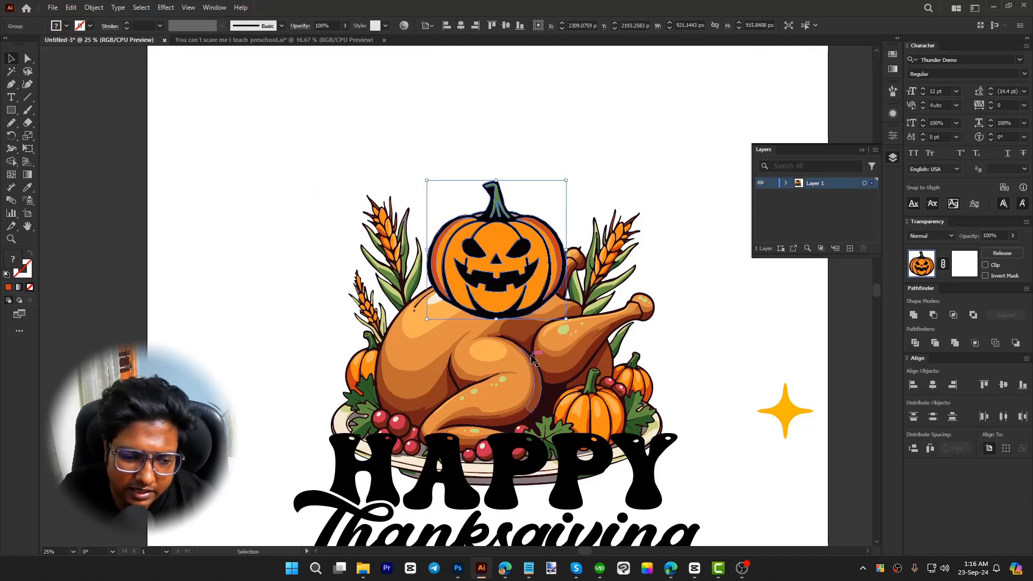
scroll(526, 291, up, 2)
double_click(498, 335)
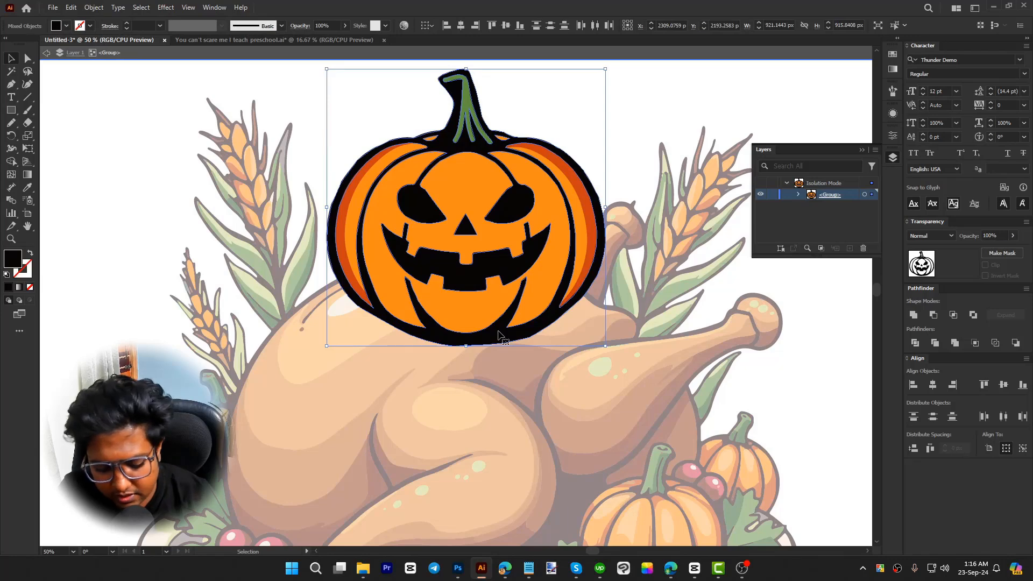
key(i)
click(540, 412)
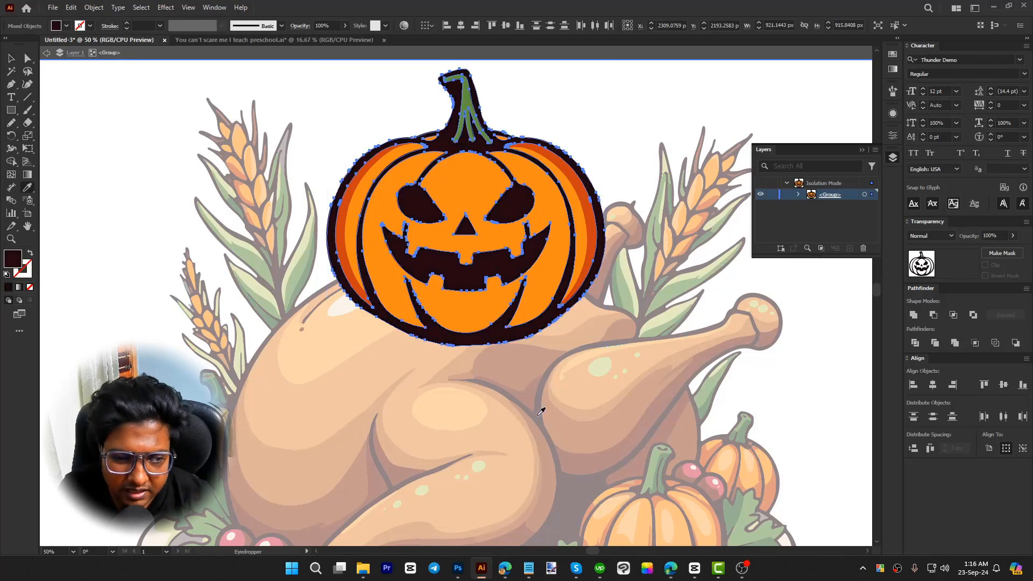
key(v)
double_click(666, 305)
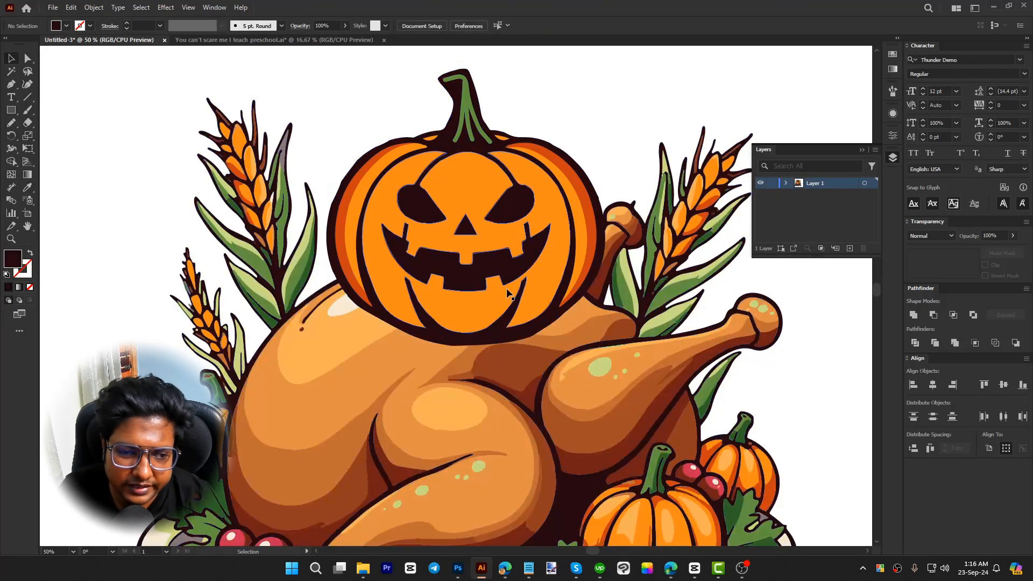
- Send the jack-o'-lantern group to the back, behind the turkey
click(506, 293)
right_click(506, 291)
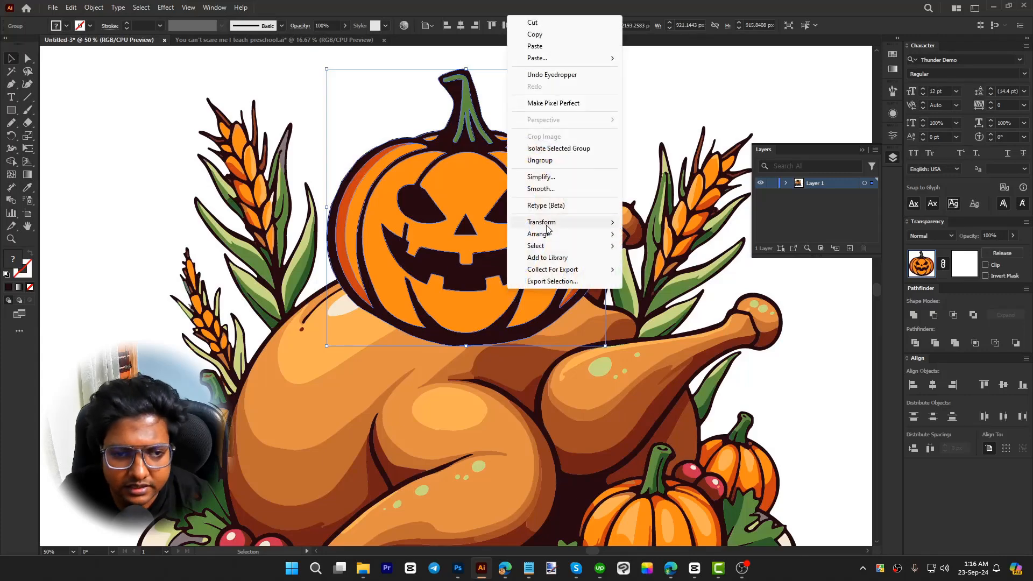
mouse_move(547, 226)
click(659, 268)
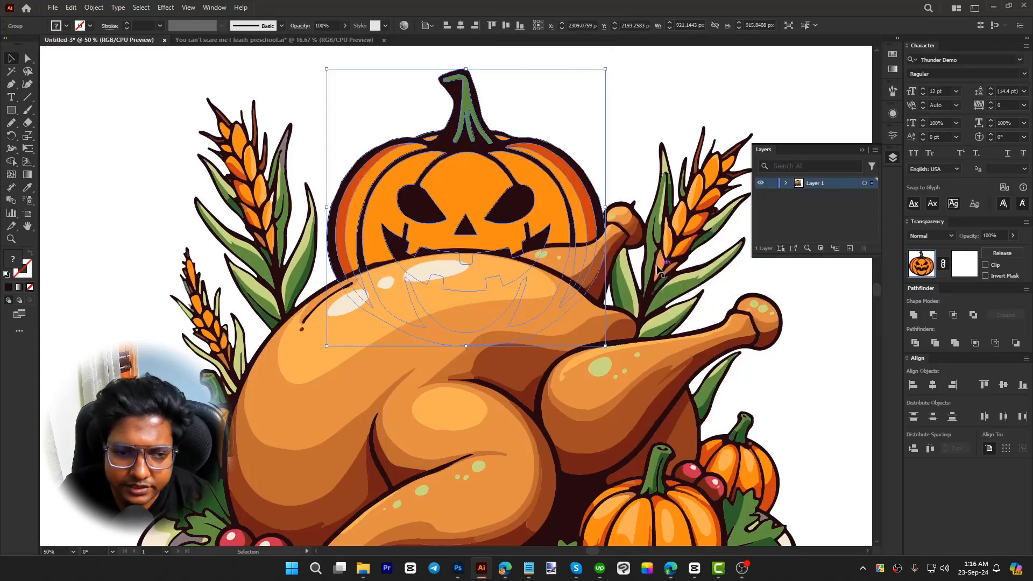
scroll(565, 315, down, 2)
click(736, 331)
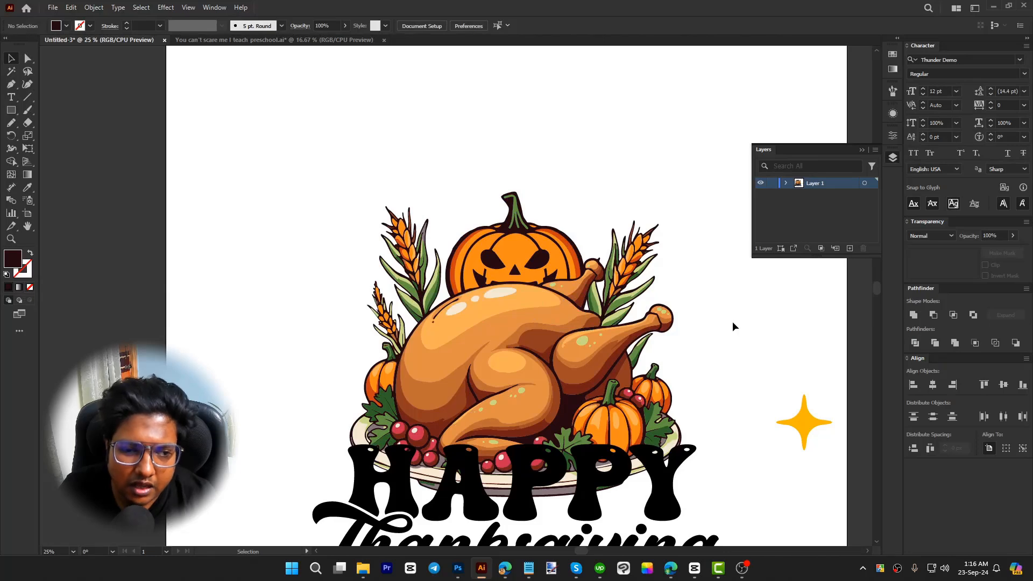
- Move the jack-o'-lantern about 165 px down and 19 px left so it sits lower behind the turkey
click(527, 261)
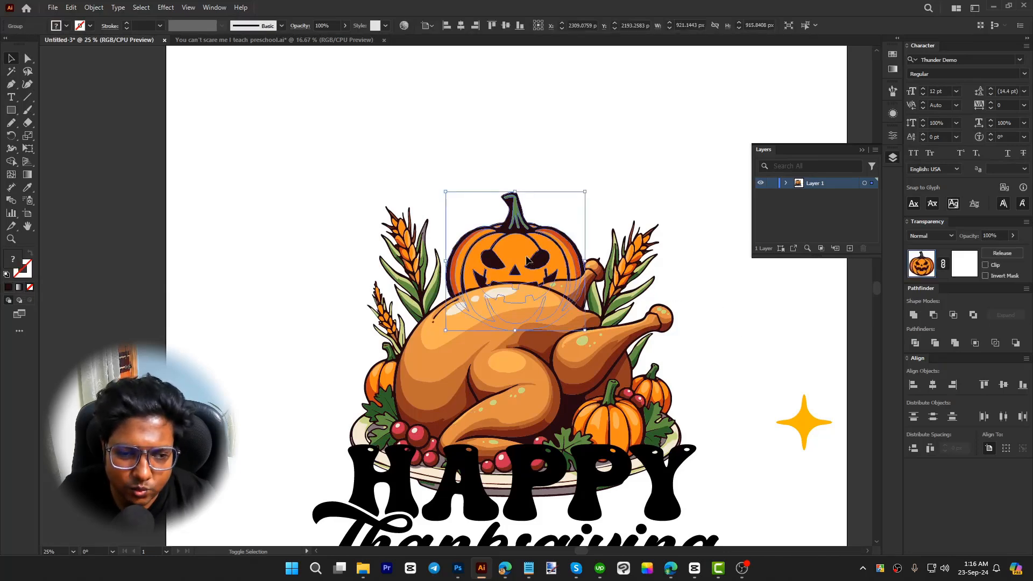
key(shift+Down)
key(shift+Down)
key(shift+Down)
key(shift+Down)
key(shift+Down)
key(shift+Down)
key(shift+Down)
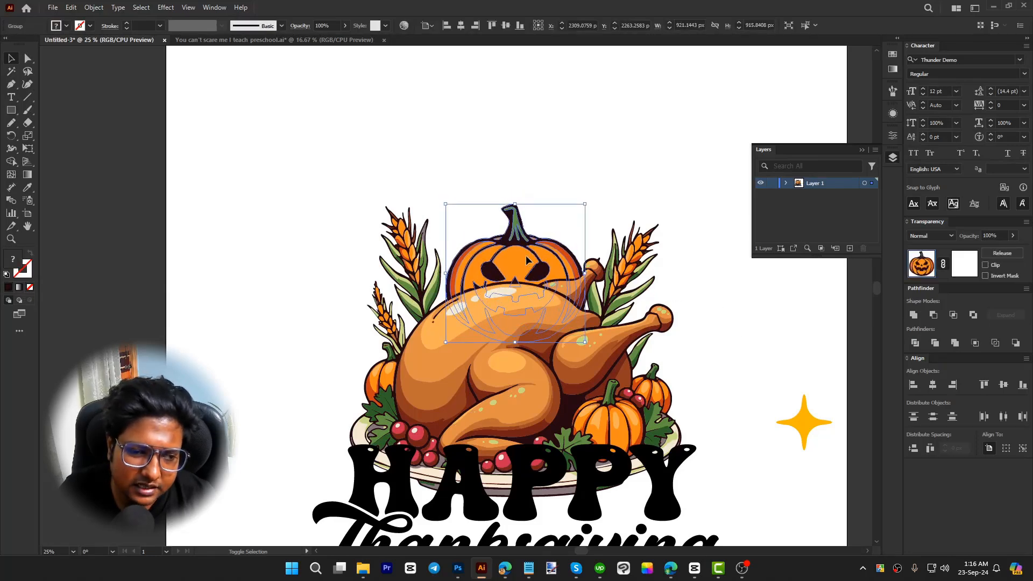
key(shift+Down)
key(shift+Down)
click(569, 211)
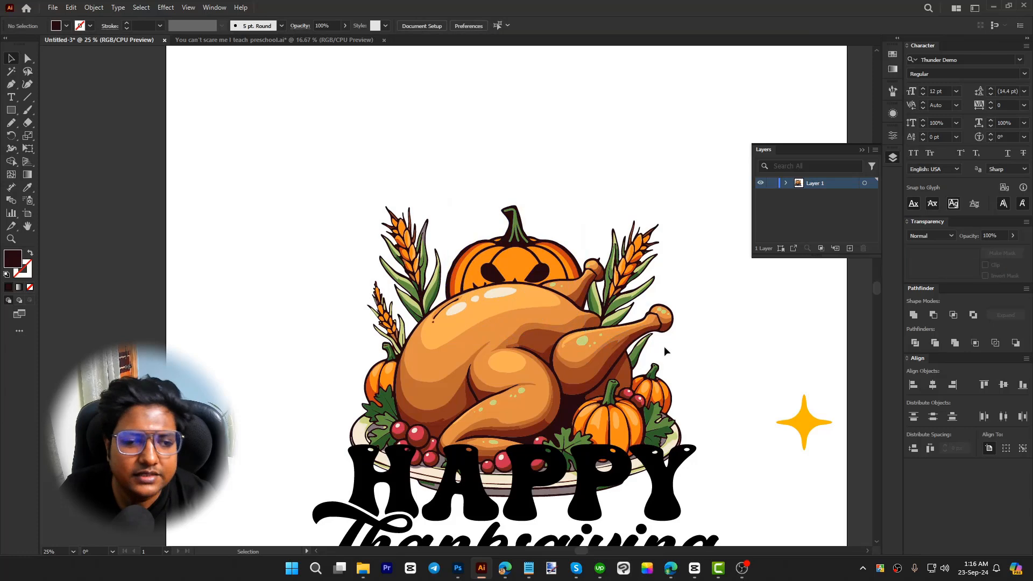
drag(524, 268, 521, 279)
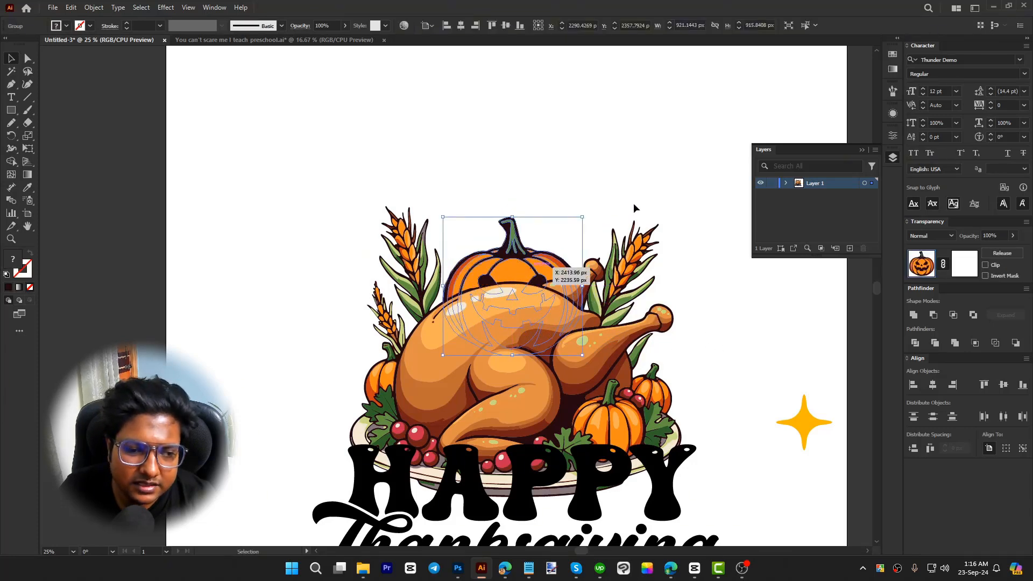
click(634, 202)
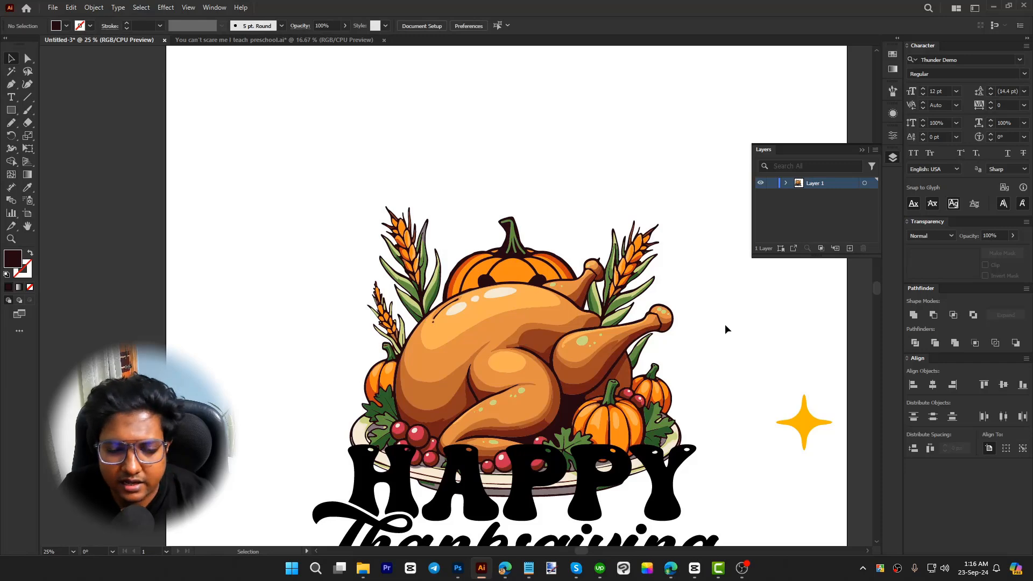
- Isolate the jack-o'-lantern group and erase the inner parts of both dark eyes from its linework
double_click(494, 272)
scroll(494, 271, up, 5)
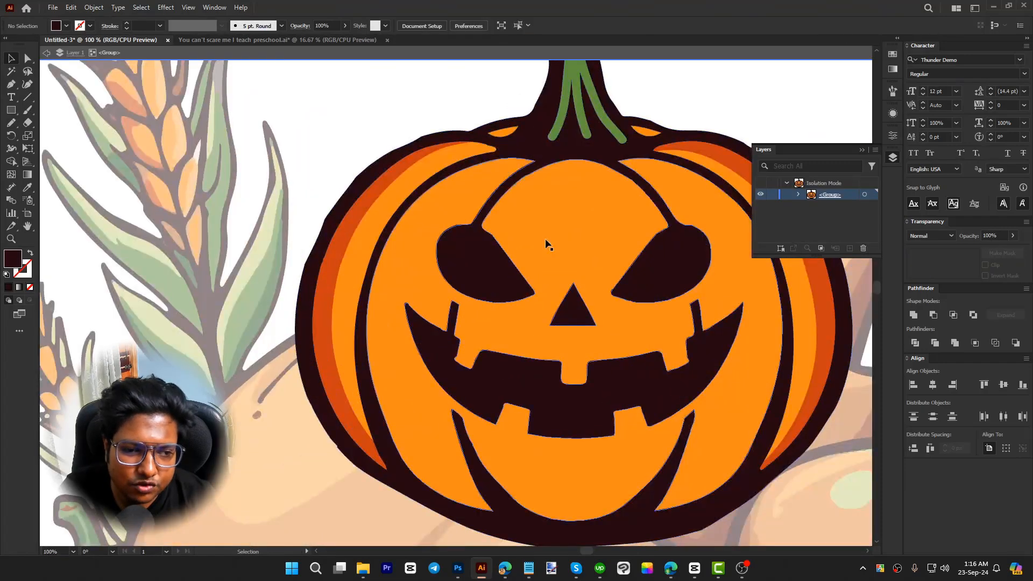
click(543, 241)
click(386, 156)
key(shift+e)
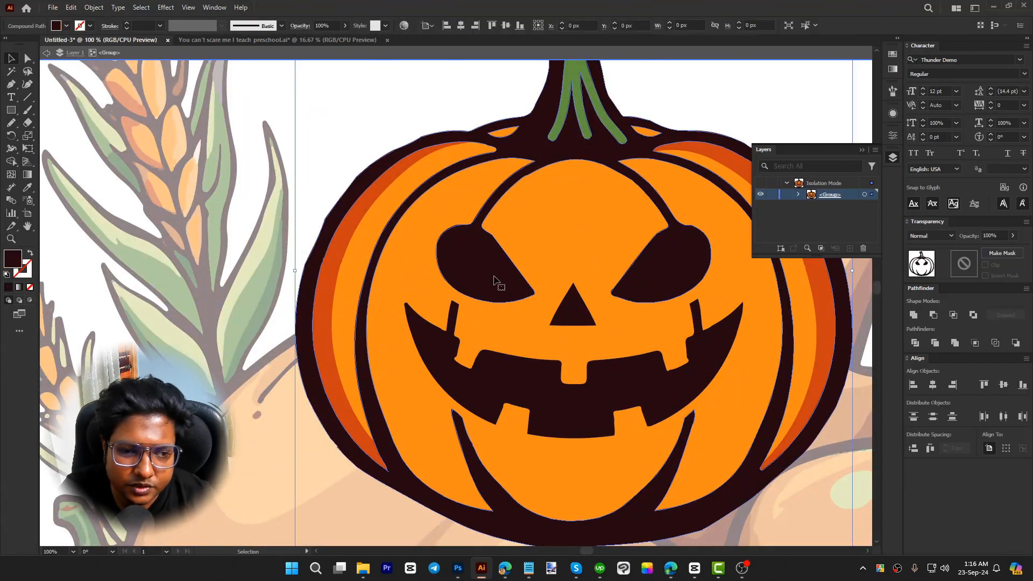
click(548, 272)
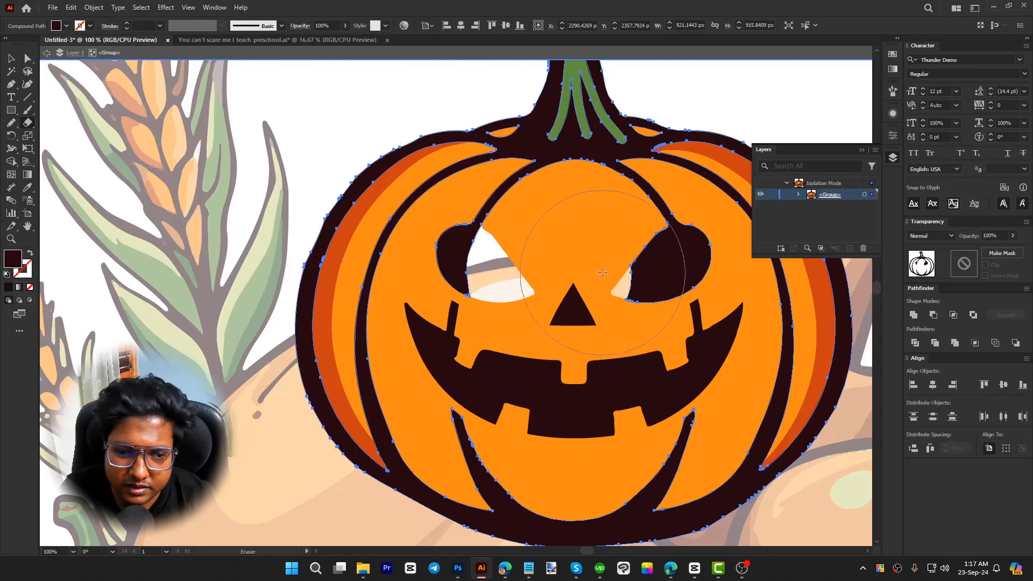
click(600, 273)
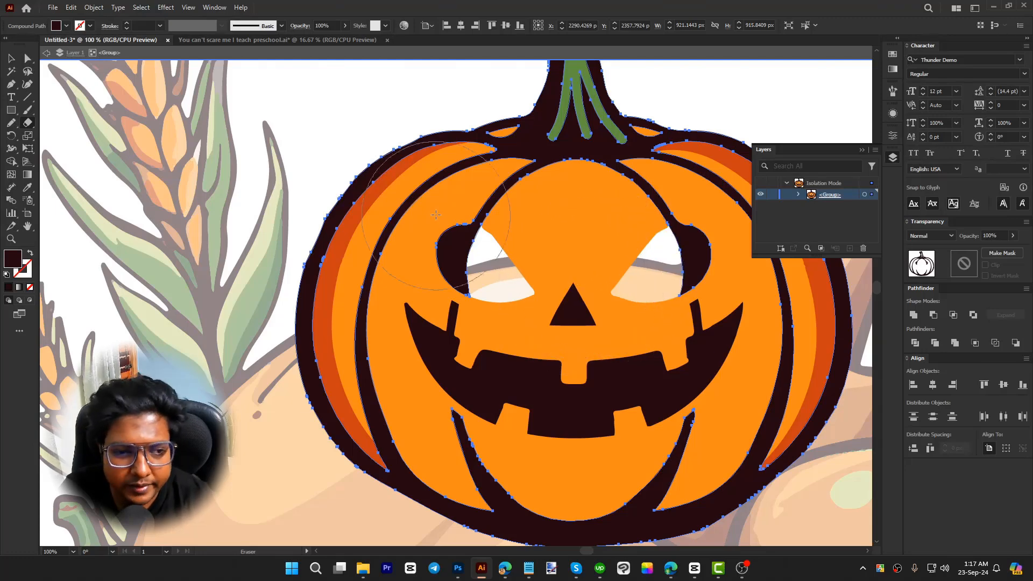
- Erase the outer parts of both eyes with a smaller eraser, keeping the curved segment lines that run through them
key(bracketleft)
key(bracketleft)
key(bracketleft)
key(bracketleft)
key(bracketleft)
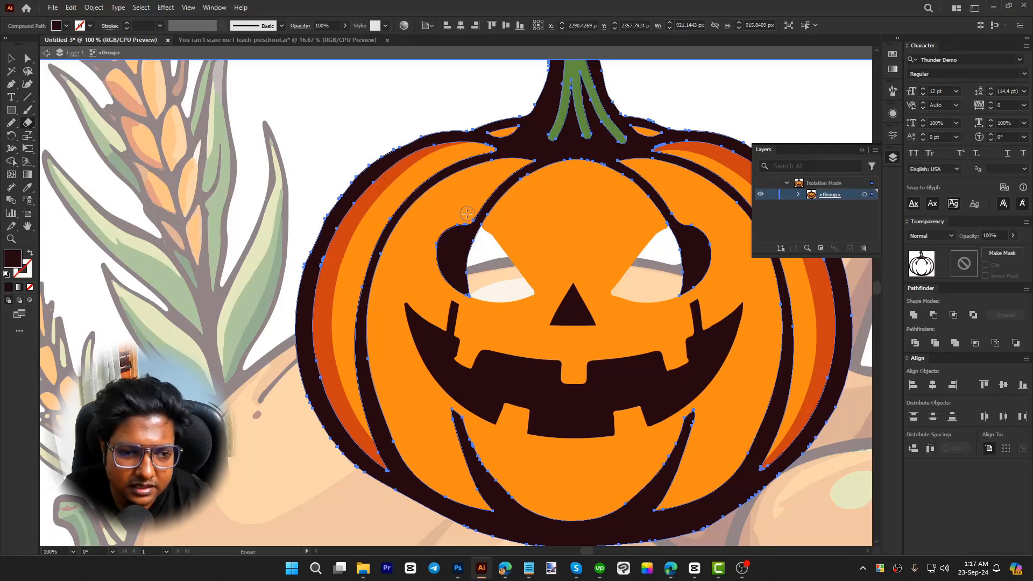
mouse_move(467, 214)
mouse_down()
mouse_move(444, 289)
mouse_move(435, 252)
mouse_move(457, 220)
mouse_up()
drag(436, 255, 438, 281)
drag(597, 267, 519, 267)
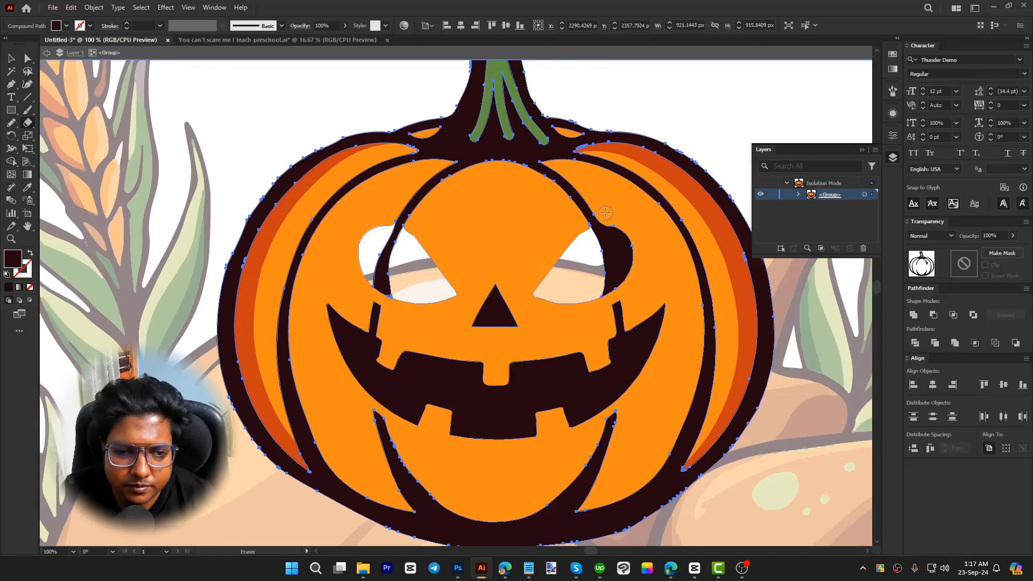
drag(603, 211, 625, 297)
drag(635, 285, 619, 223)
key(v)
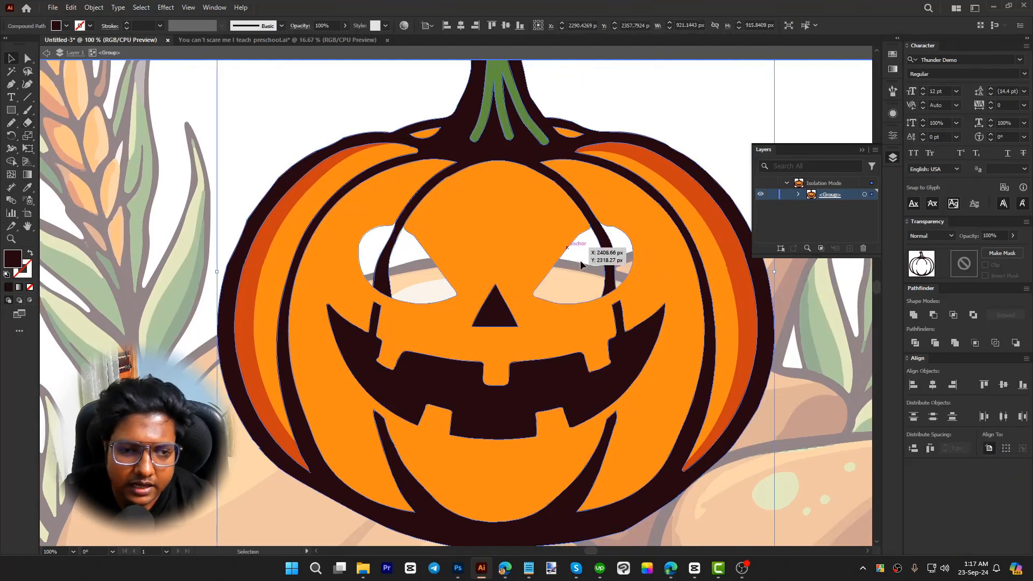
- Try to close the eye holes by uniting the orange face shape
key(ctrl+shift+a)
click(523, 245)
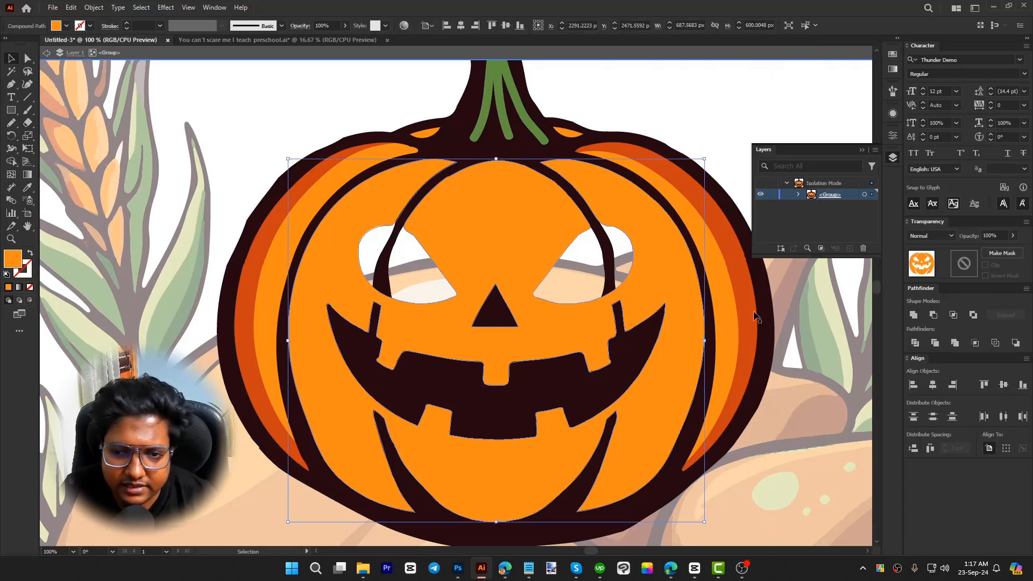
key(ctrl+a)
click(917, 320)
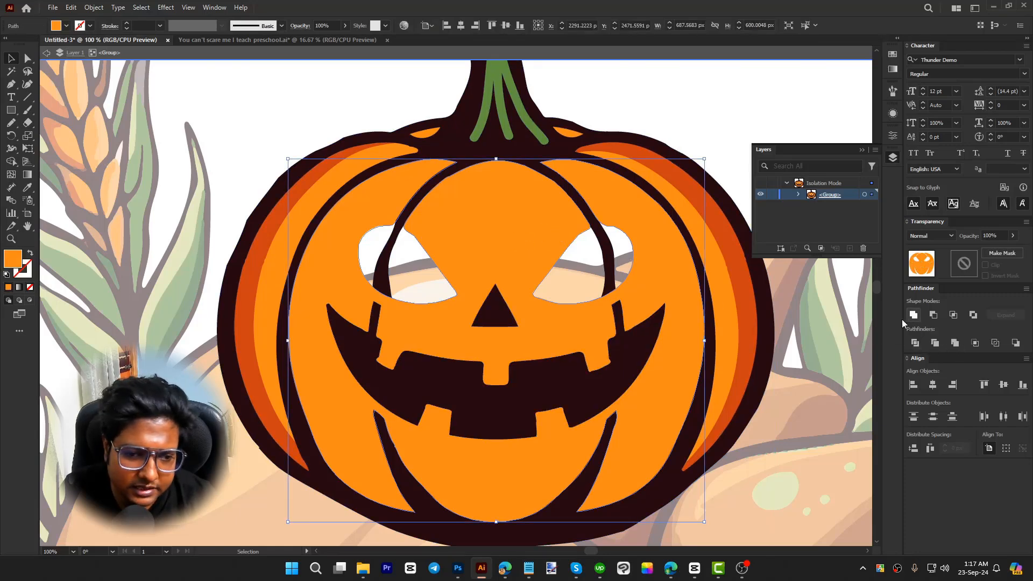
click(703, 140)
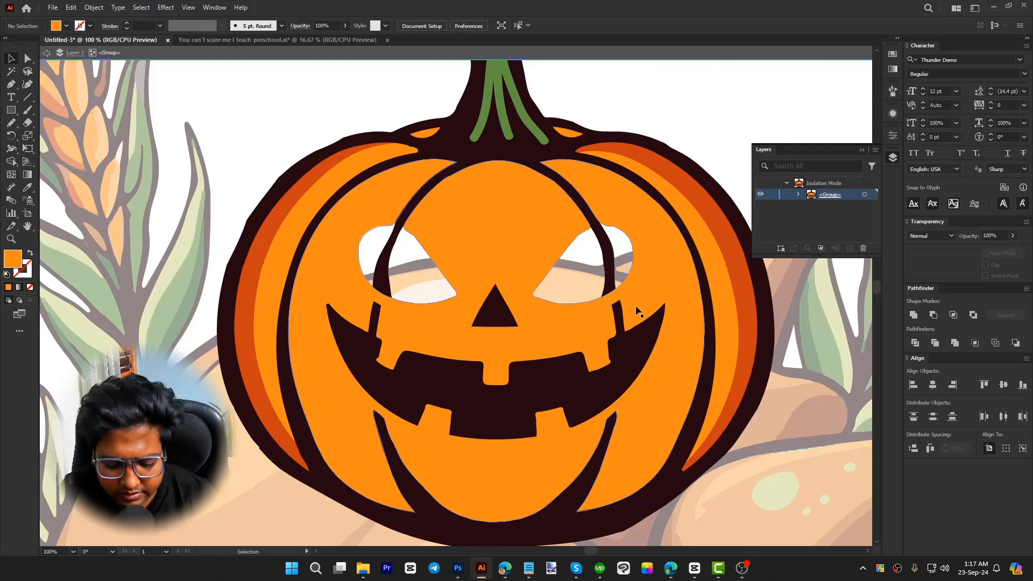
- Draw a closed orange Pencil shape about 511 by 234 px around the eye holes, send it to the back, and exit isolation
key(n)
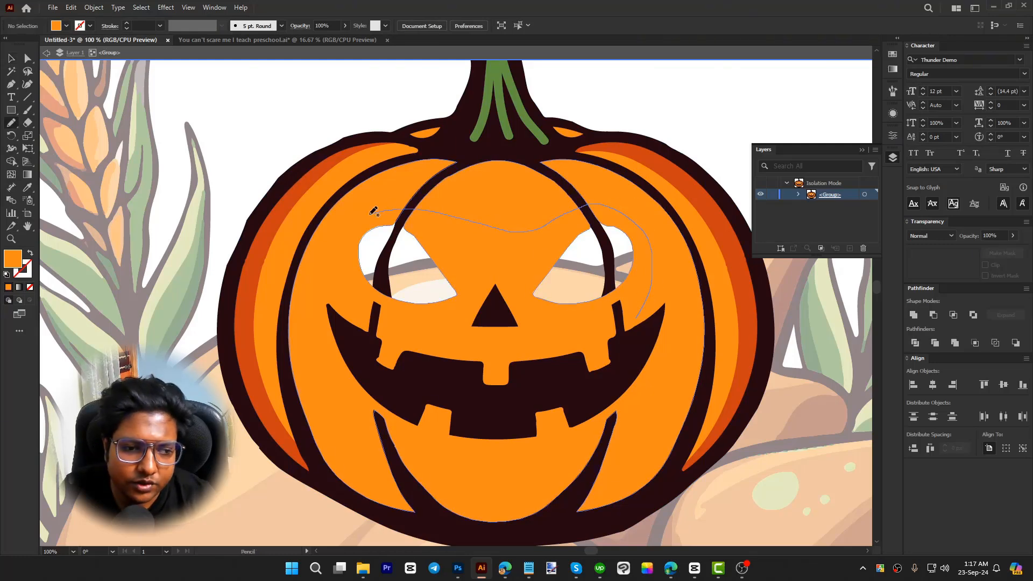
drag(628, 322, 637, 315)
key(v)
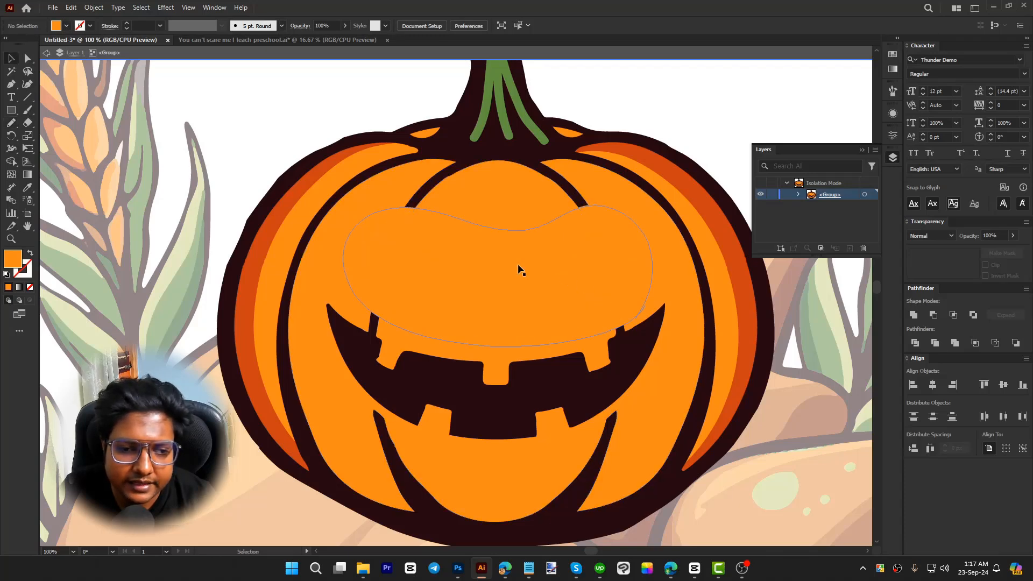
right_click(518, 264)
mouse_move(618, 504)
click(676, 535)
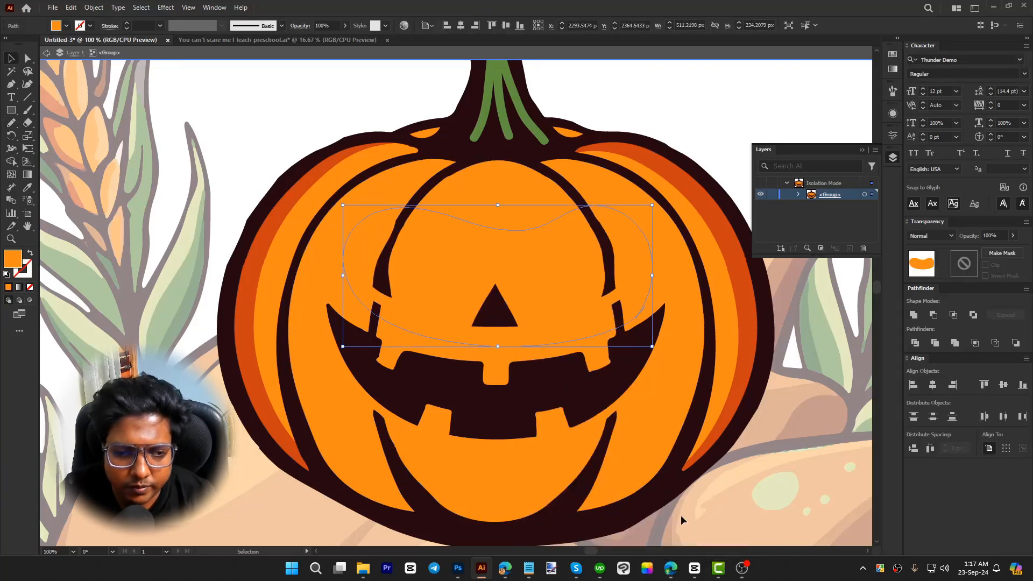
click(680, 123)
double_click(680, 122)
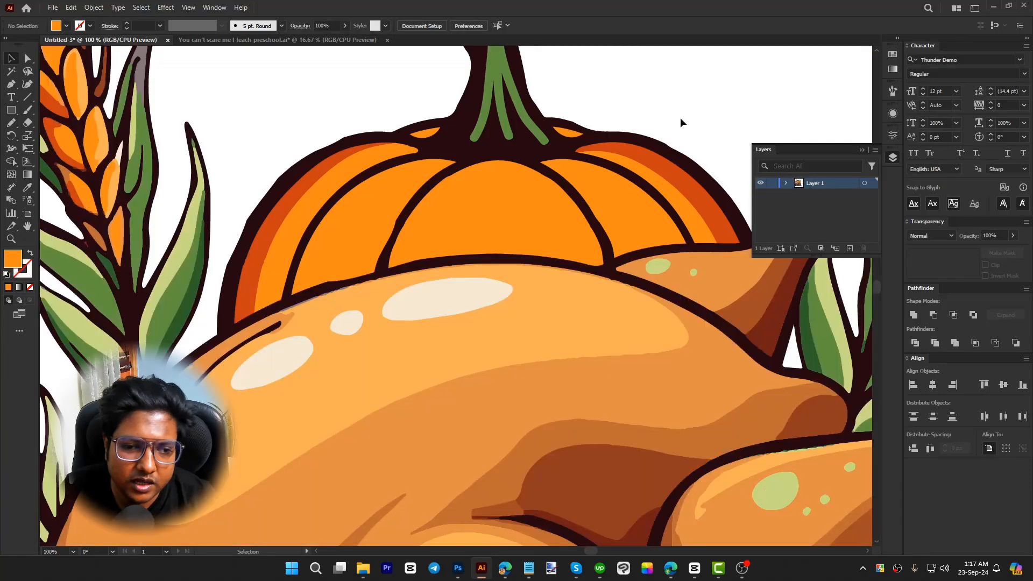
- Isolate the text group and fill the word "HAPPY" with the orange sampled from the pumpkin behind the turkey
scroll(525, 292, down, 3)
scroll(580, 197, down, 1)
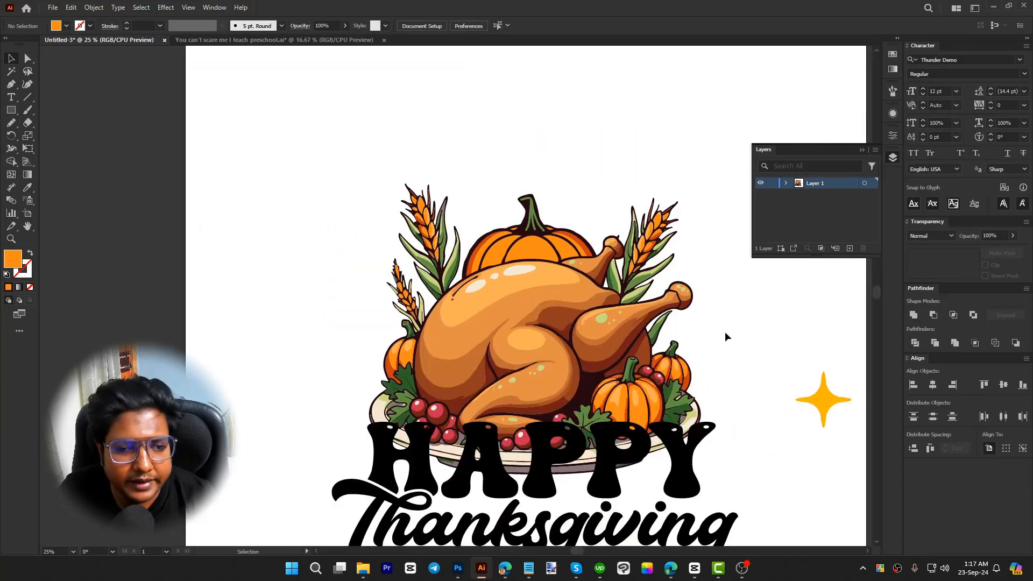
scroll(693, 280, down, 3)
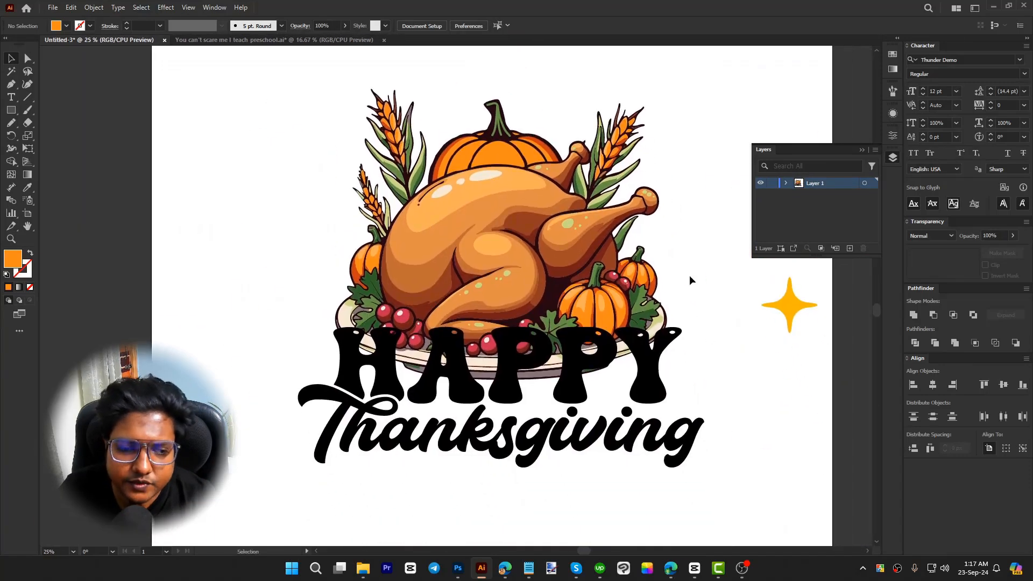
click(651, 388)
double_click(651, 388)
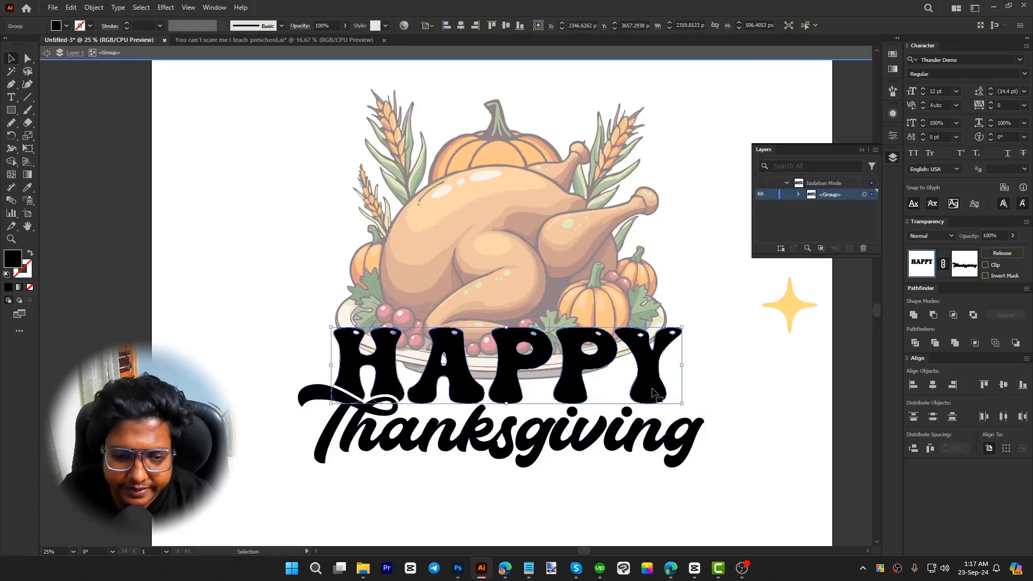
key(i)
click(506, 151)
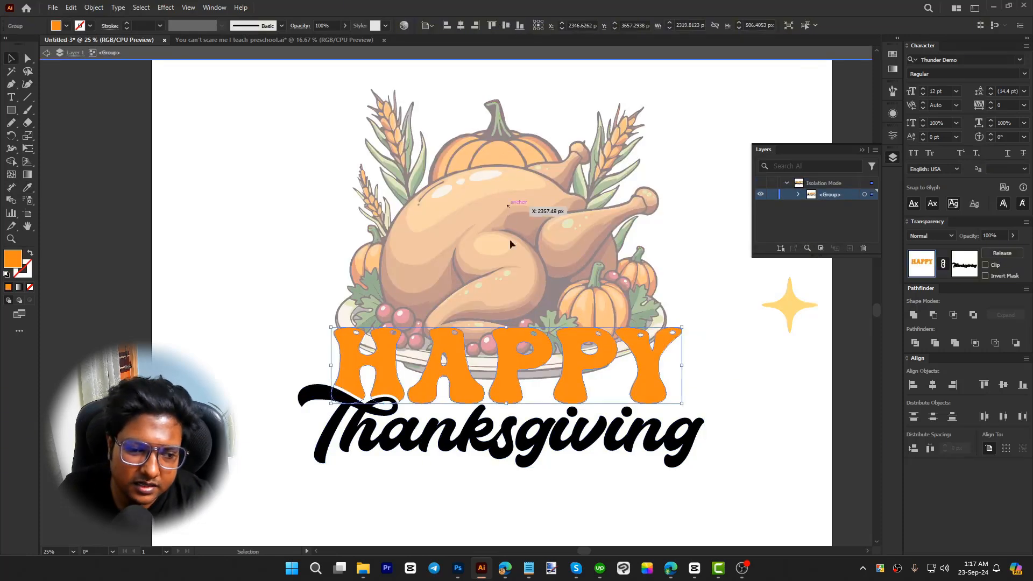
- Try leaf greens on the word "Thanksgiving", settle on the medium green sampled from a corn leaf, and exit isolation
ctrl+click(530, 423)
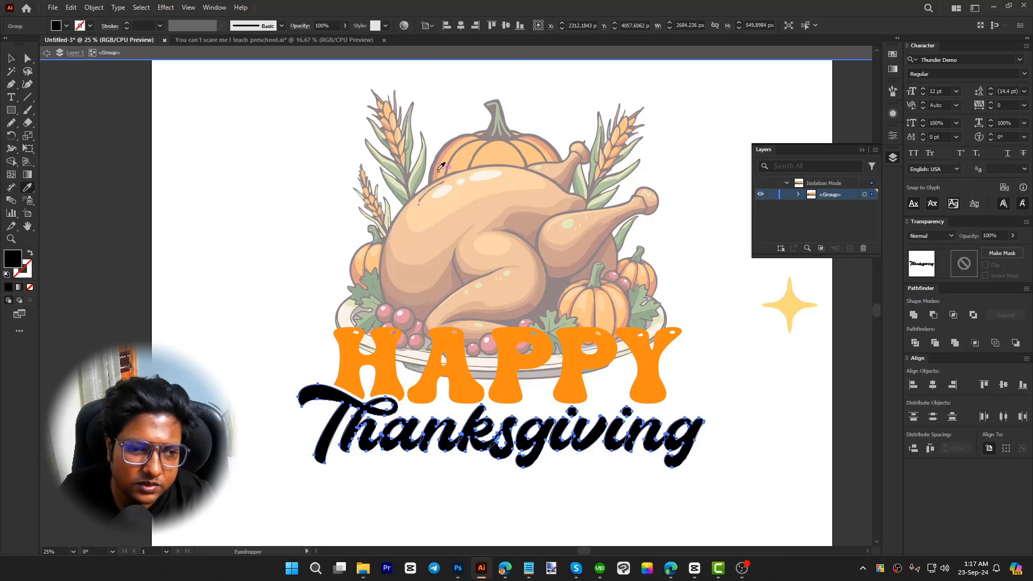
click(421, 180)
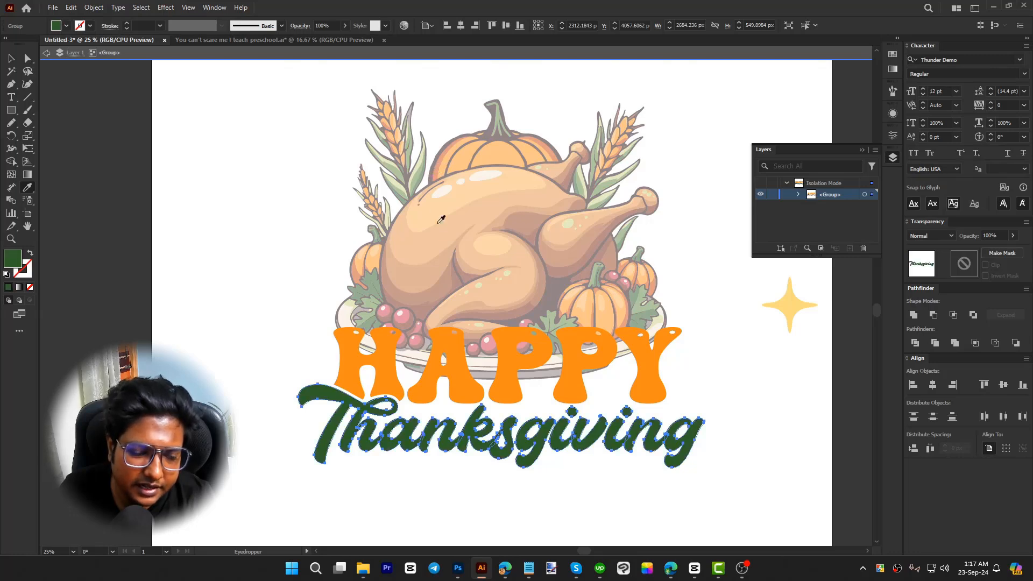
click(417, 174)
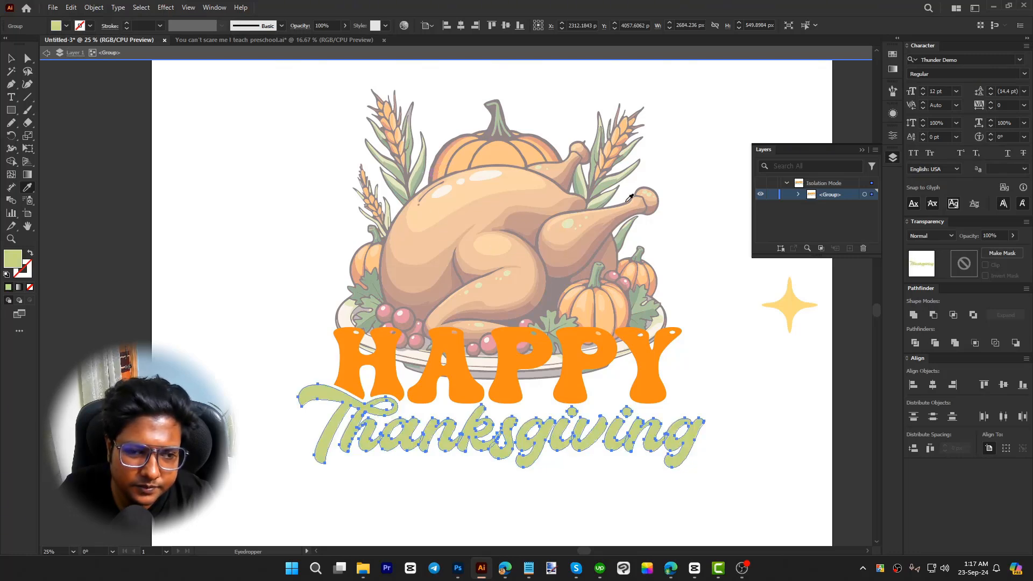
click(611, 183)
key(v)
double_click(722, 350)
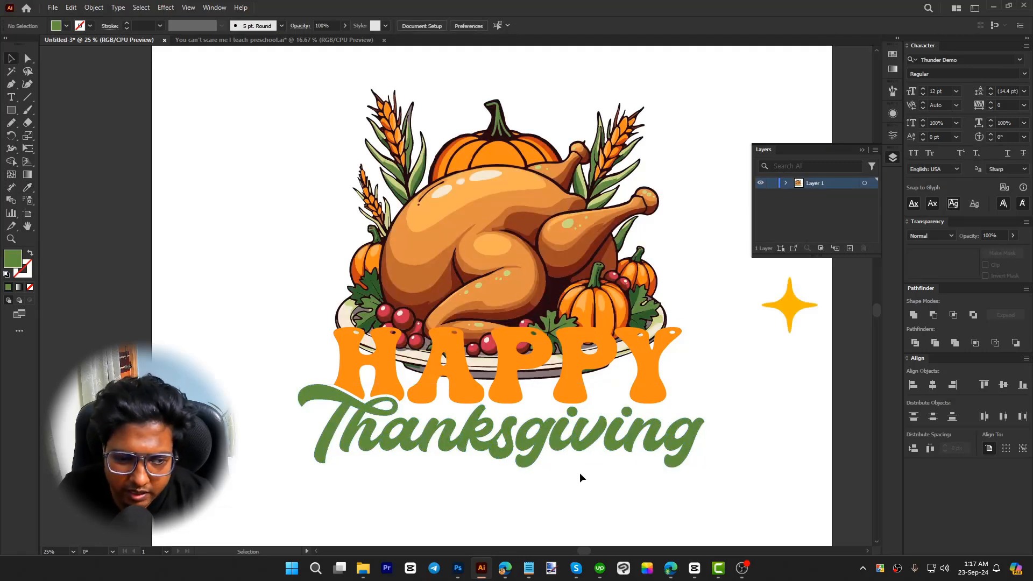
click(477, 150)
drag(272, 143, 367, 243)
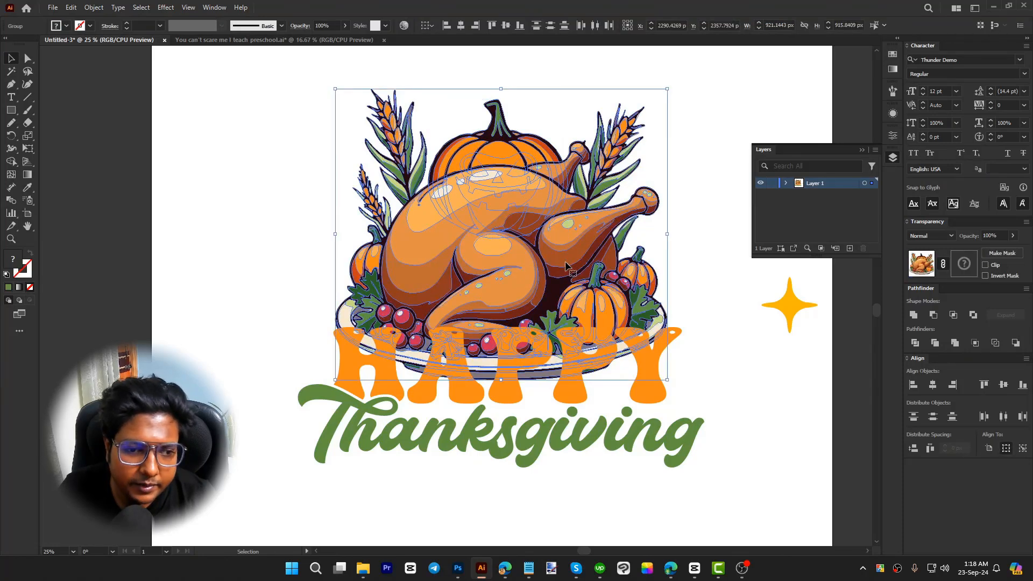
click(612, 457)
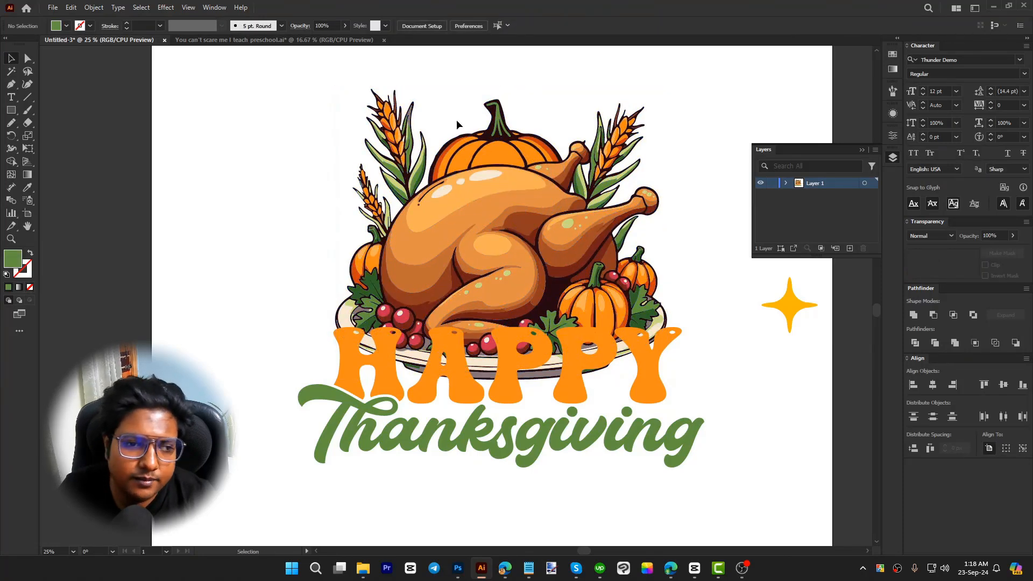
- Offset the whole lettering by 20 px, unite the offset shapes, and fill them with the dark maroon sampled from the turkey artwork
click(516, 395)
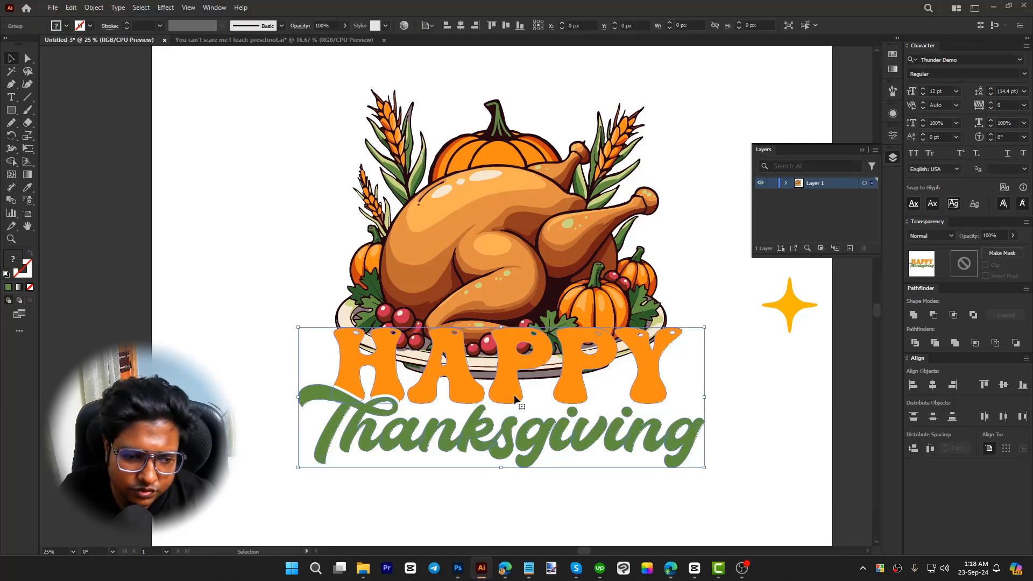
key(alt+o)
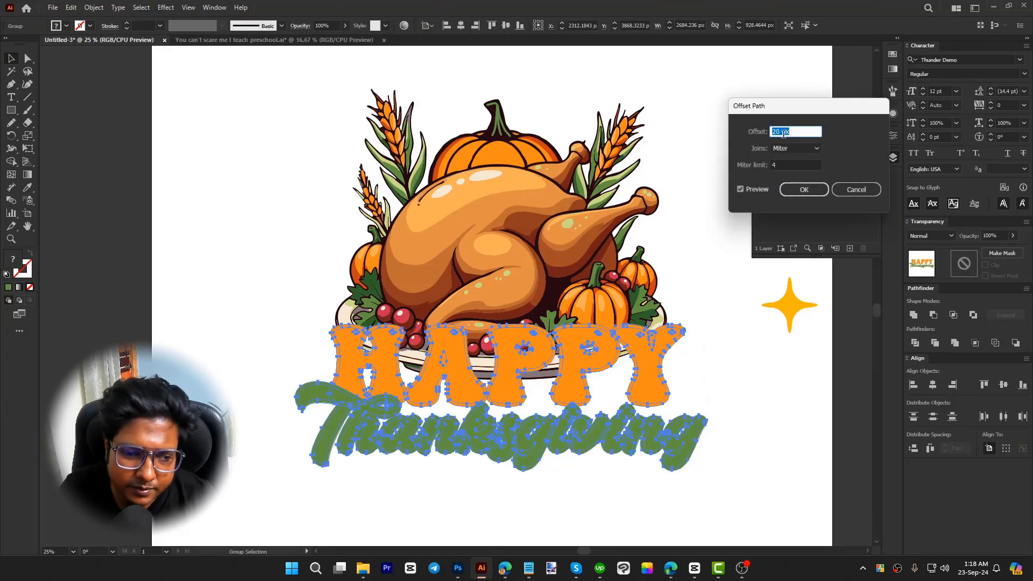
click(807, 190)
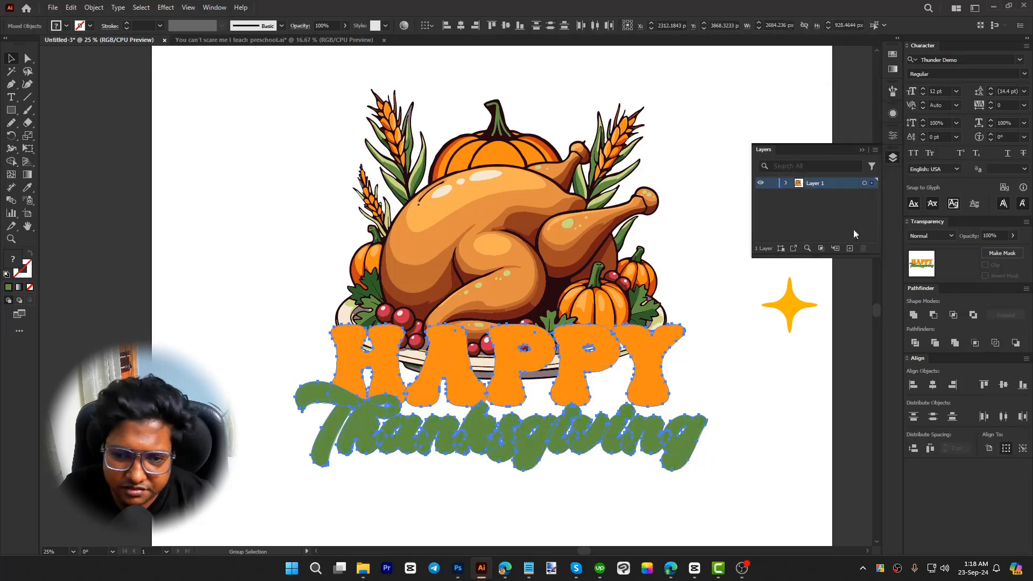
click(908, 318)
key(i)
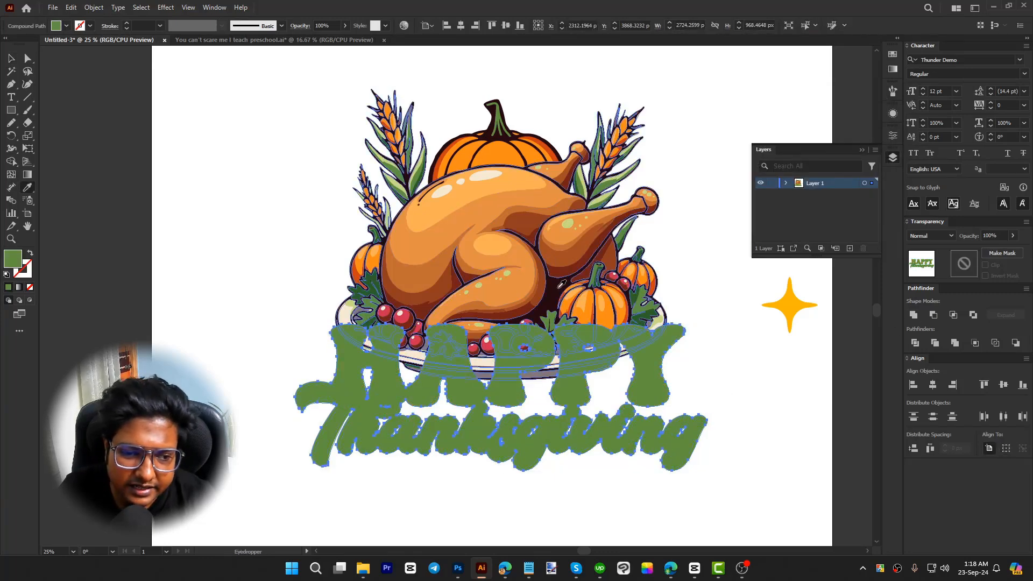
click(550, 266)
- Move the dark offset shape into the text group behind the letters as their outline, and exit isolation
key(v)
key(ctrl+z)
key(ctrl+z)
key(ctrl+z)
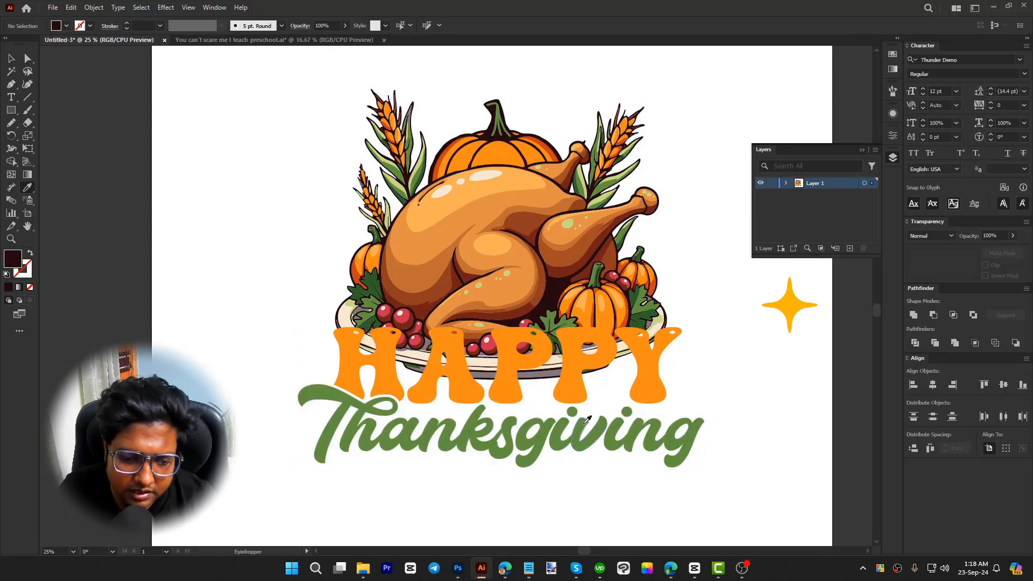
double_click(579, 395)
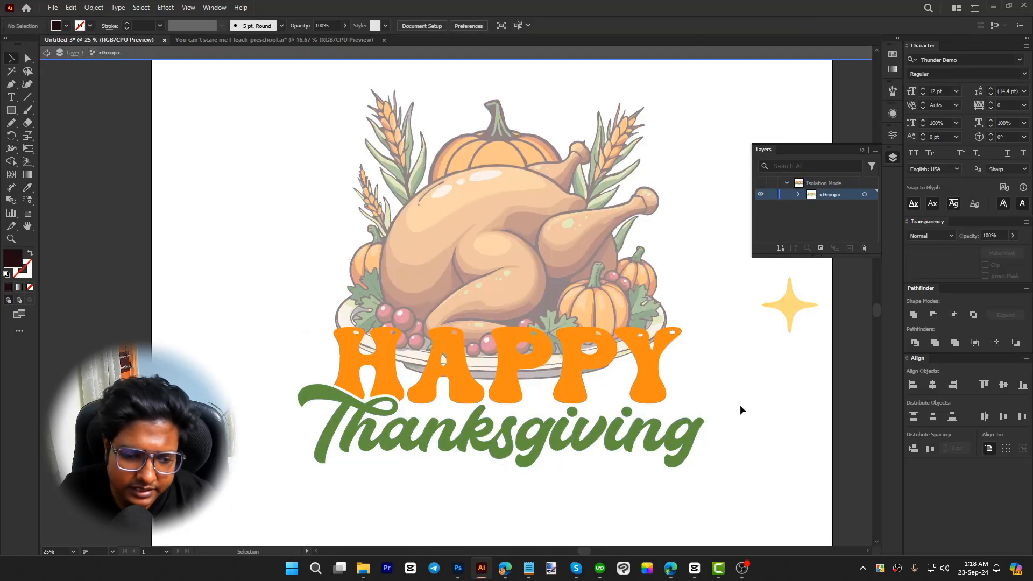
key(ctrl+a)
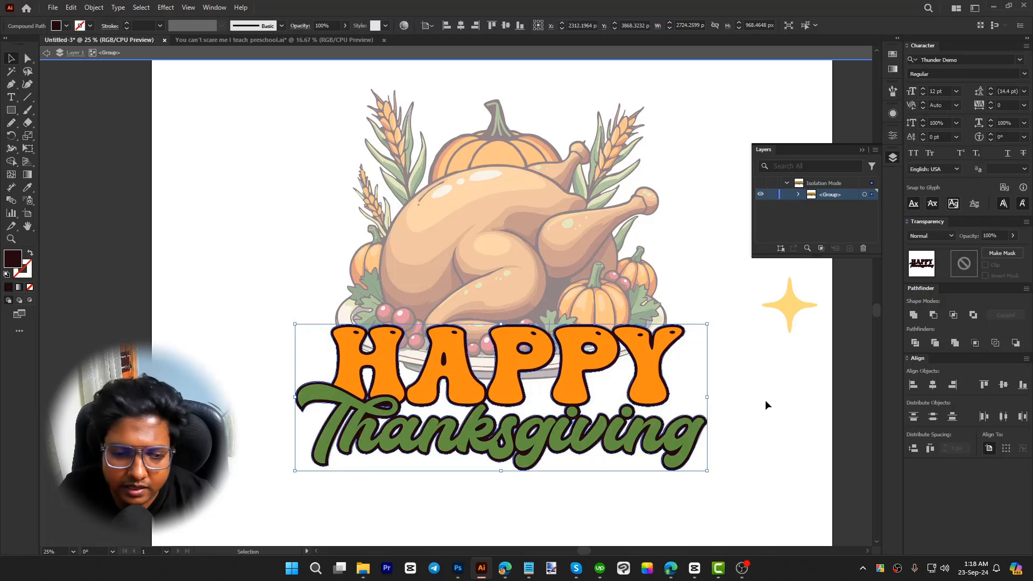
double_click(765, 401)
- Shrink the yellow star and arrange five copies around the pumpkin, the turkey's sides and the end of "HAPPY"
scroll(475, 317, down, 1)
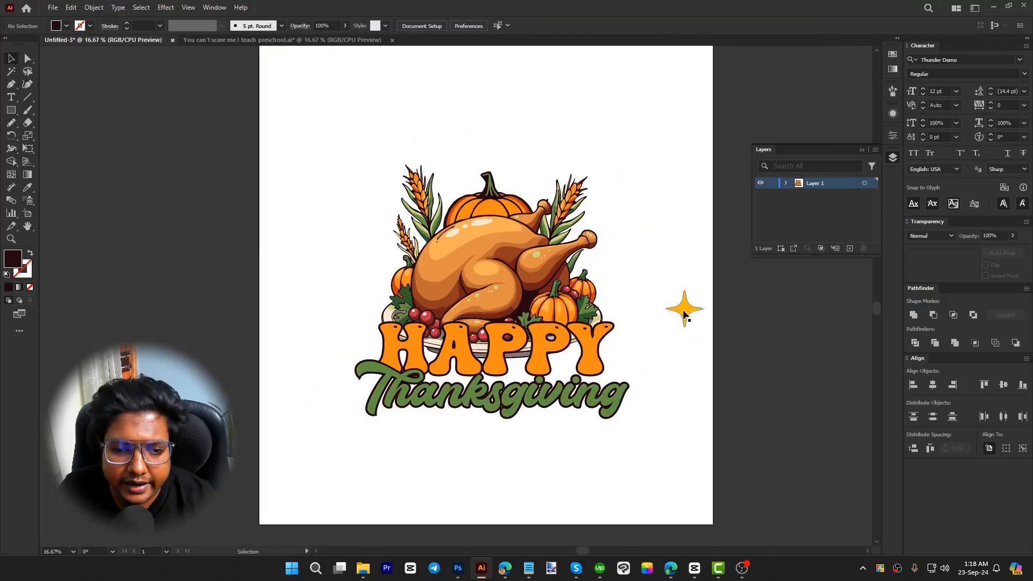
drag(683, 312, 597, 267)
drag(597, 266, 456, 185)
- Select all five stars by their matching fill and recolor them with the red sampled from the berries
key(y)
click(456, 186)
key(v)
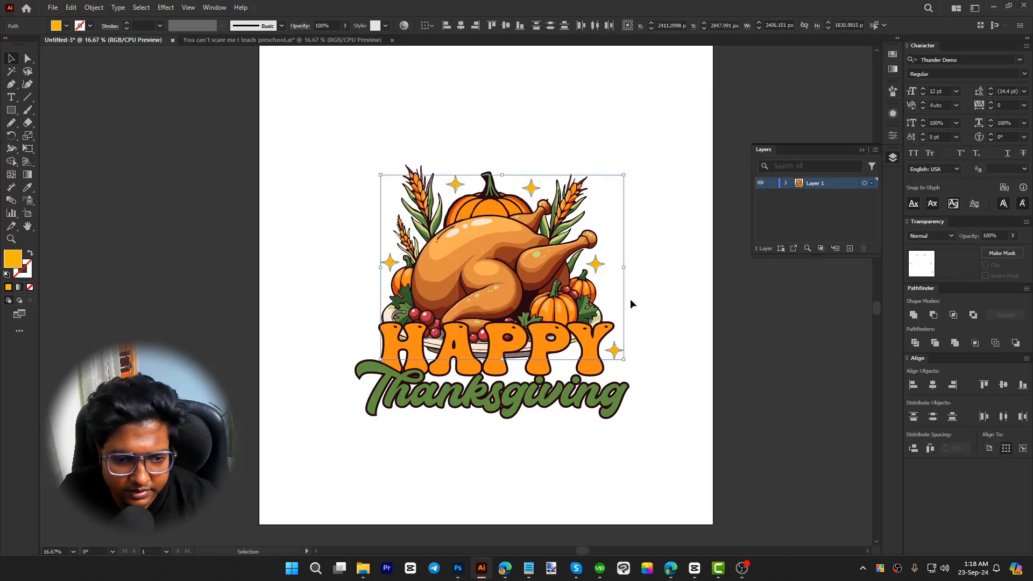
key(i)
click(583, 336)
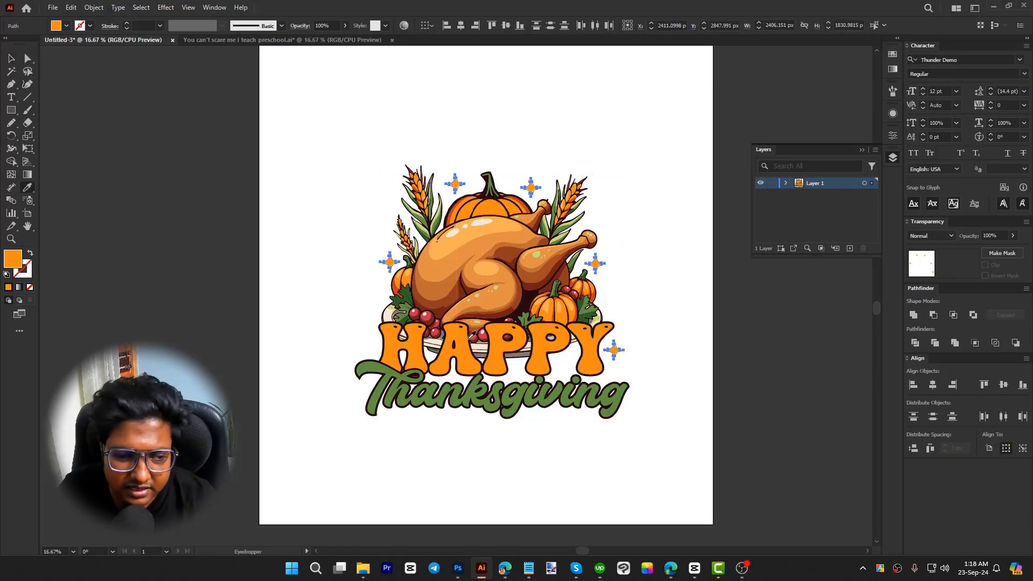
click(425, 317)
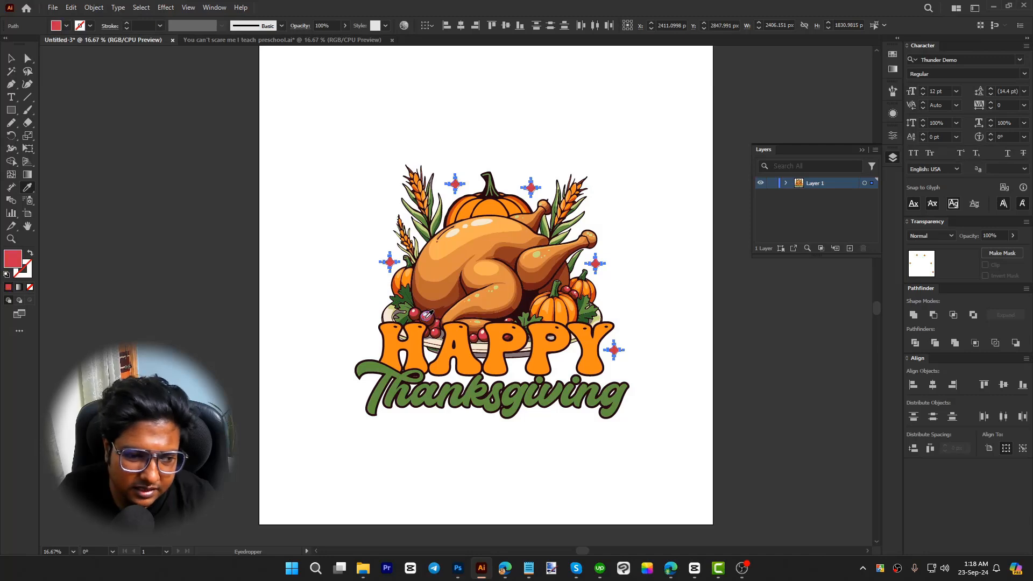
key(v)
click(662, 350)
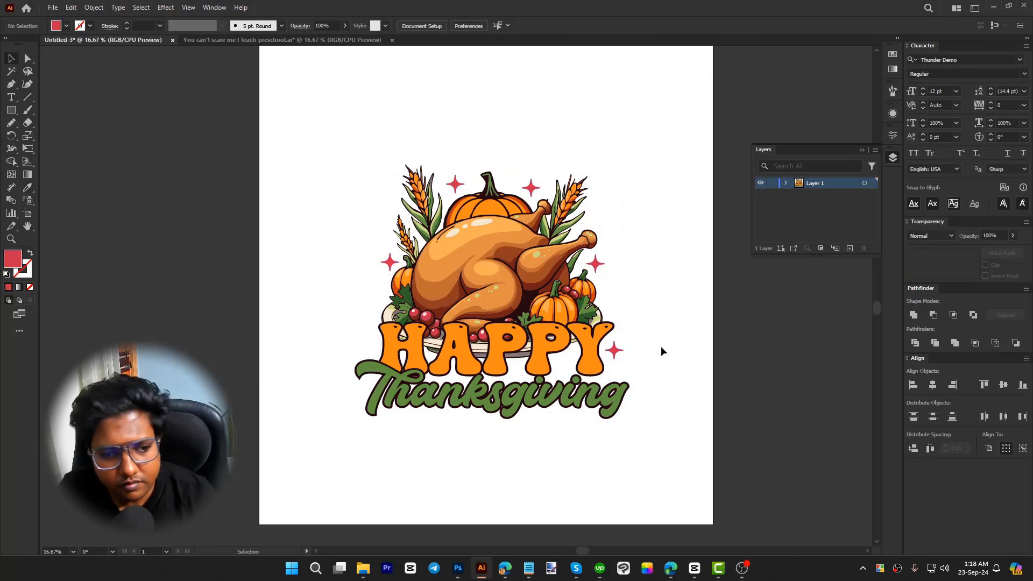
mouse_move(666, 473)
mouse_down()
mouse_move(292, 135)
mouse_move(295, 120)
mouse_move(669, 455)
mouse_up()
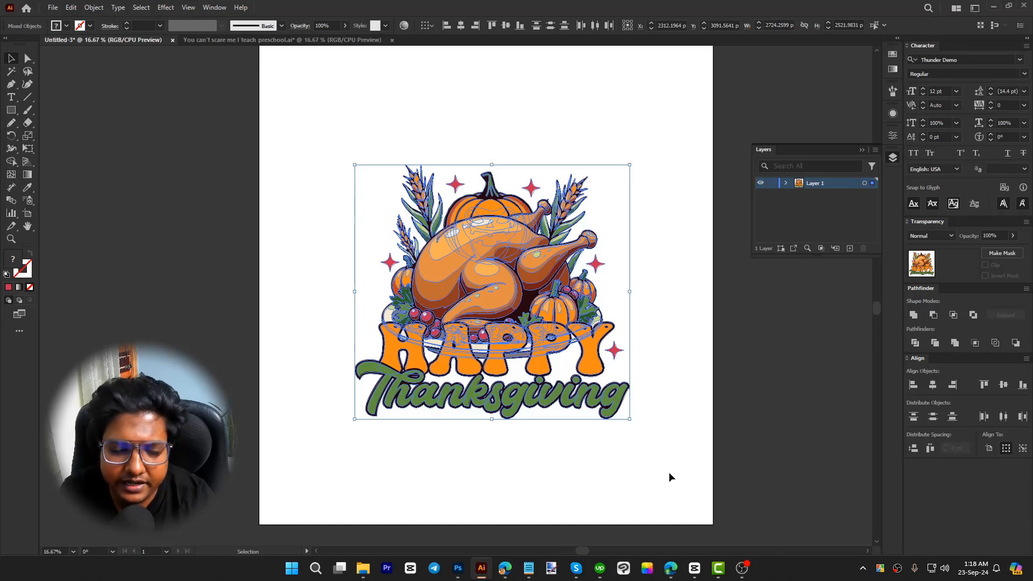
click(669, 473)
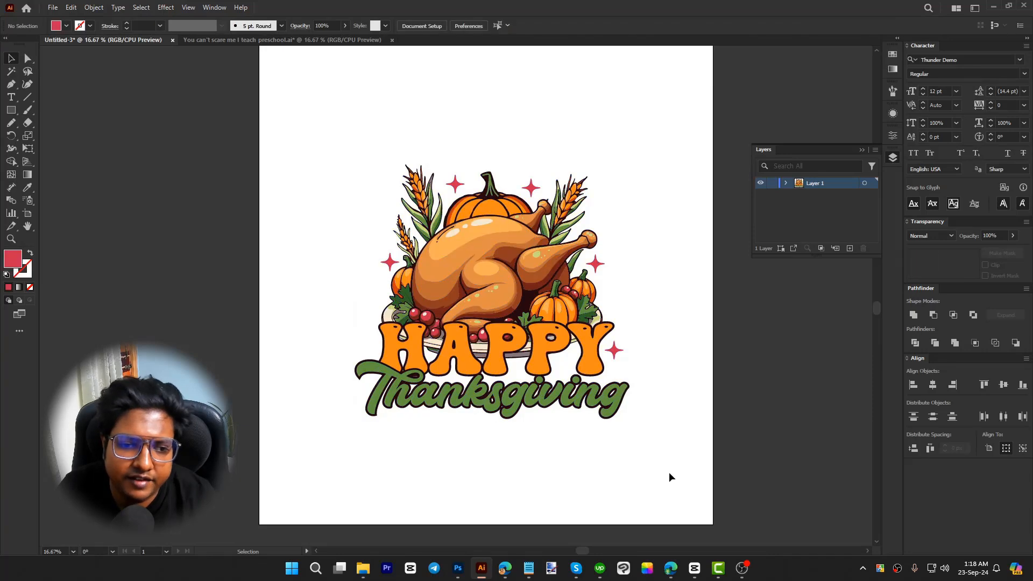
drag(320, 125, 668, 463)
click(667, 458)
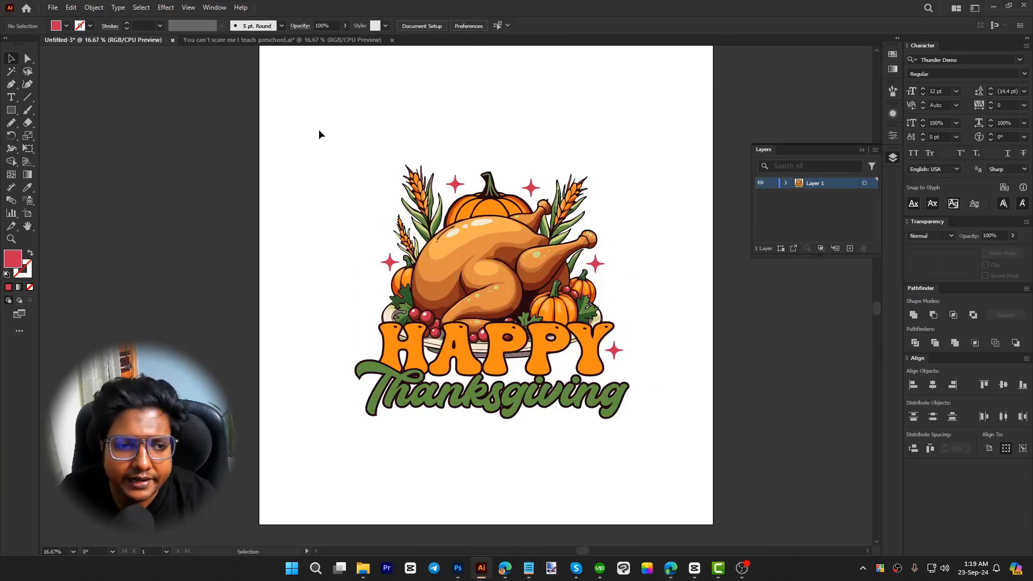
drag(319, 133, 664, 460)
click(704, 413)
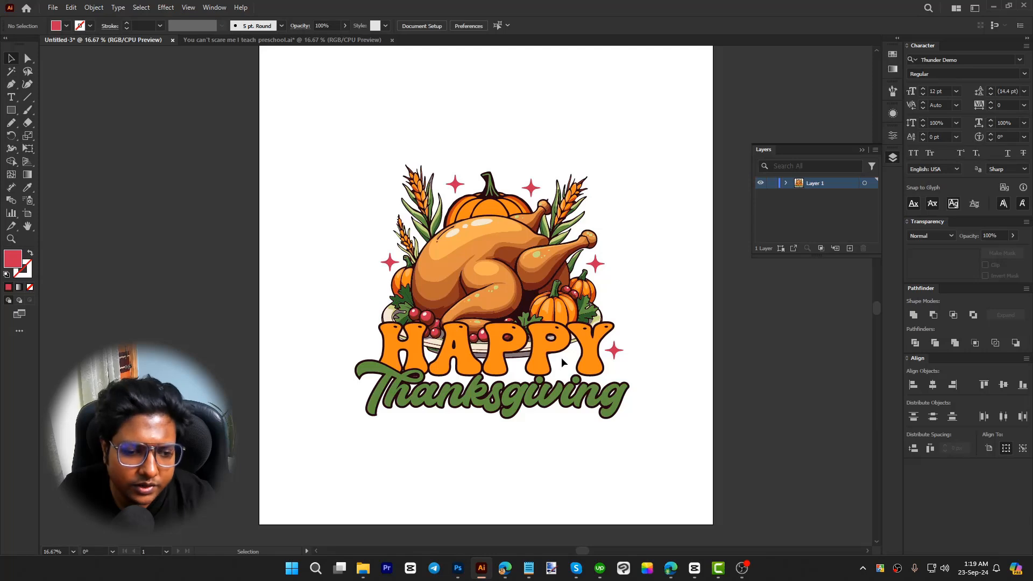
- Isolate the text group, recolor the word "HAPPY" with the red sampled from a star, and exit isolation
double_click(593, 357)
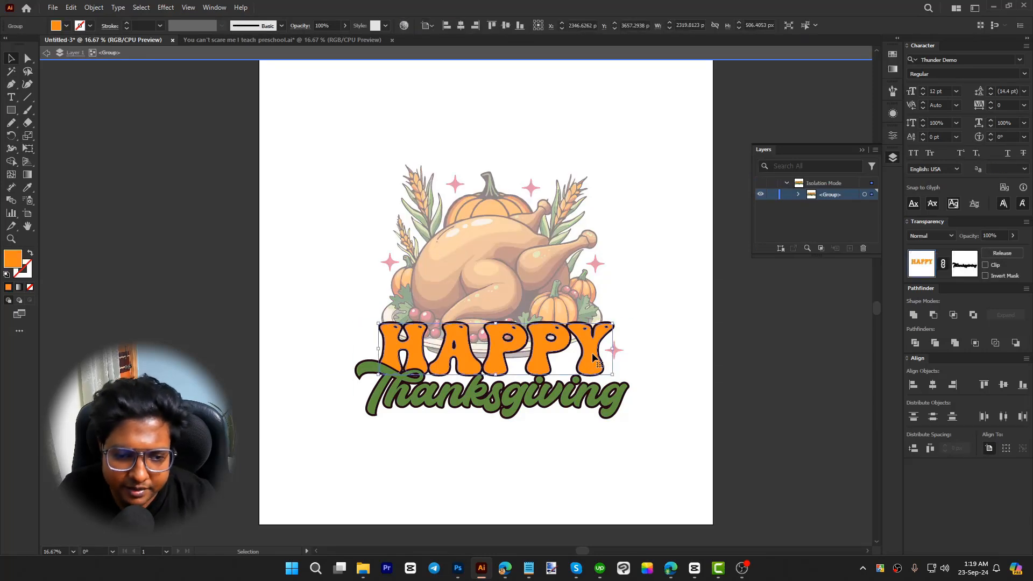
key(i)
click(616, 350)
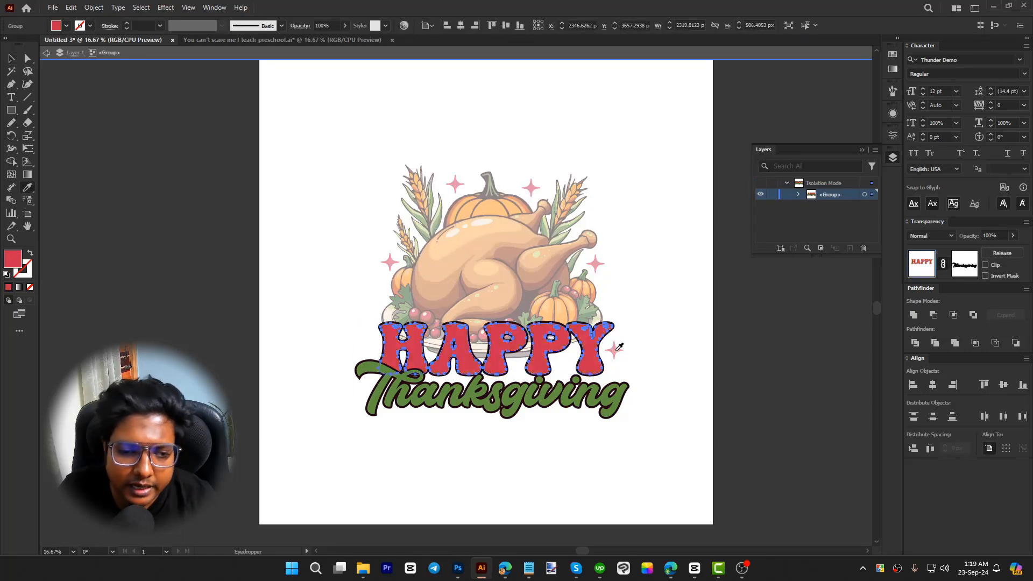
key(v)
double_click(672, 354)
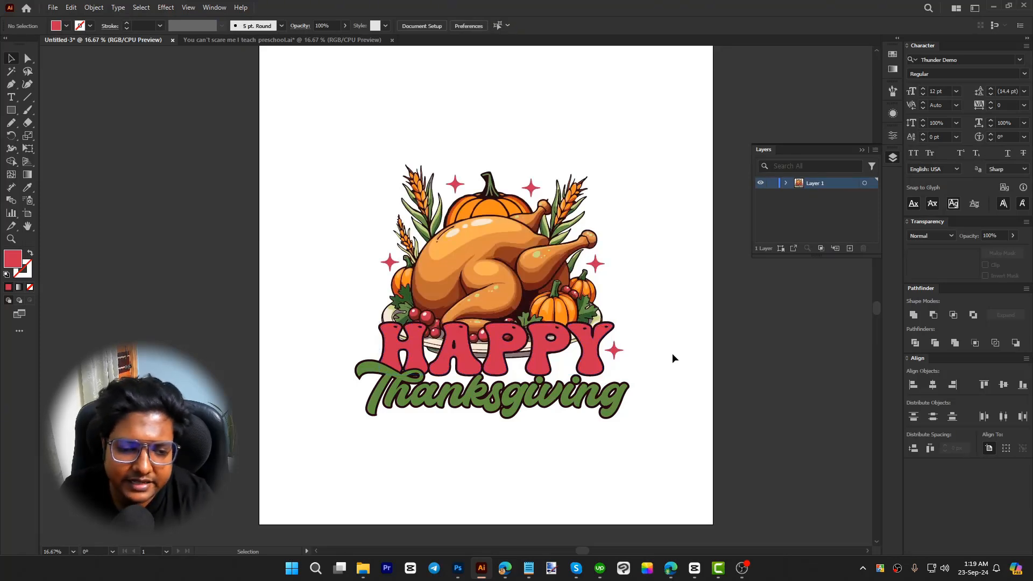
- Try the pumpkin's color on the word "Thanksgiving", undo it, and exit isolation
double_click(521, 404)
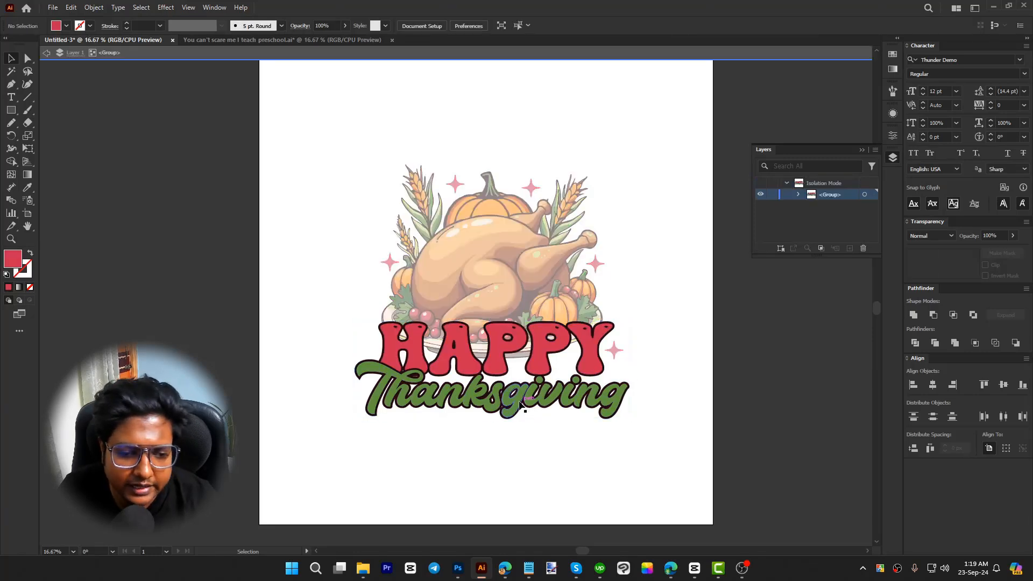
key(i)
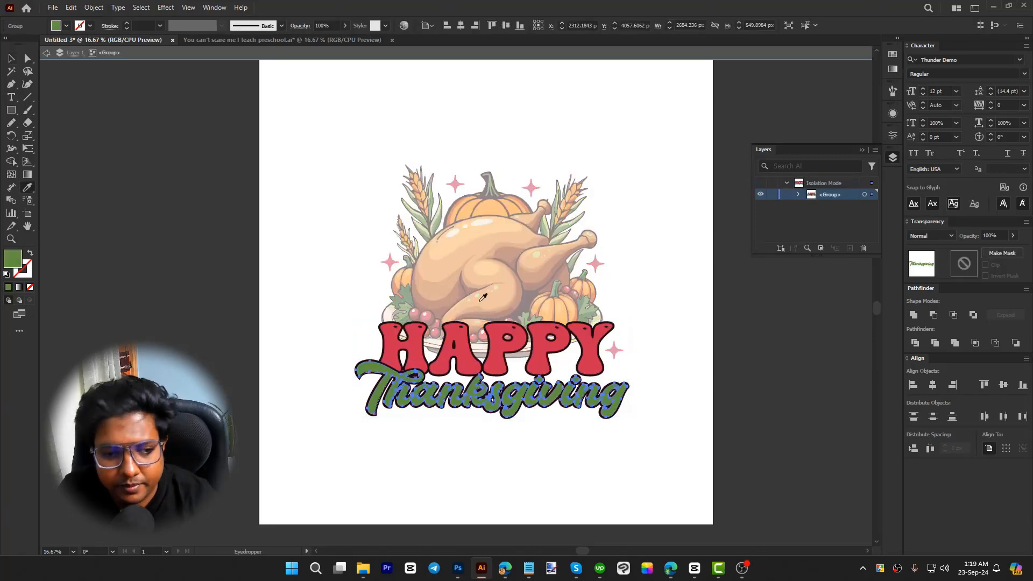
click(495, 208)
key(v)
key(ctrl+z)
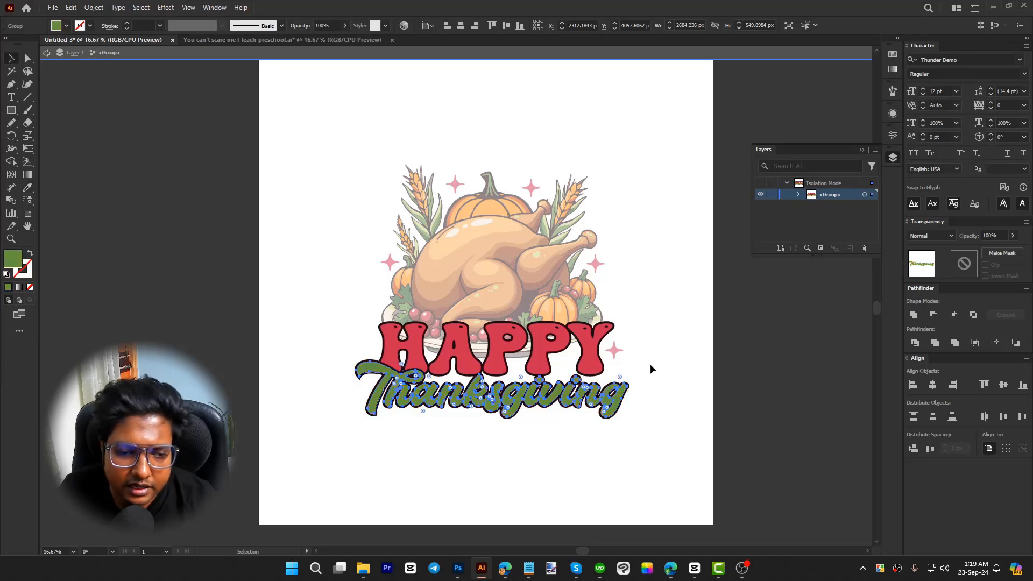
key(Escape)
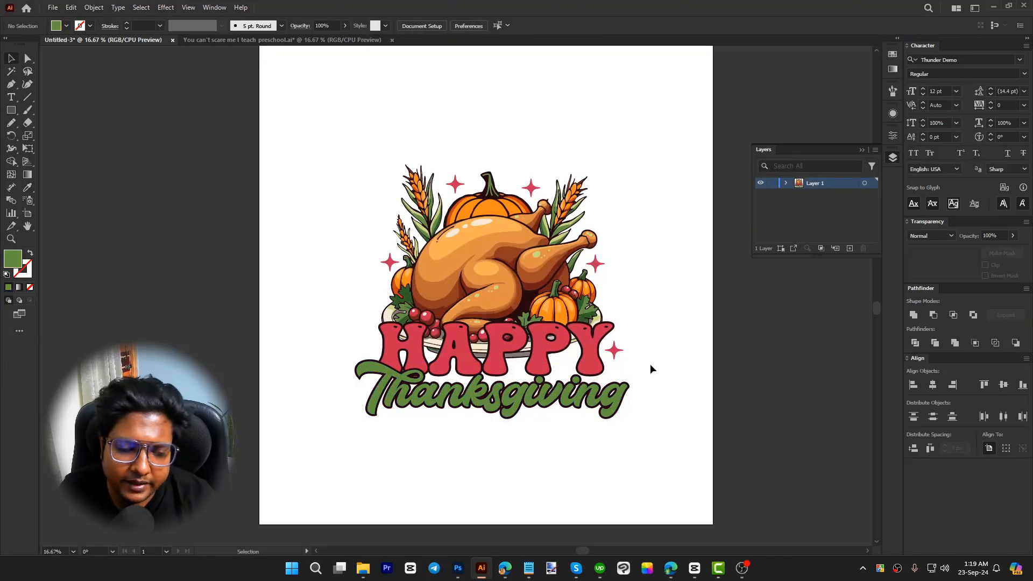
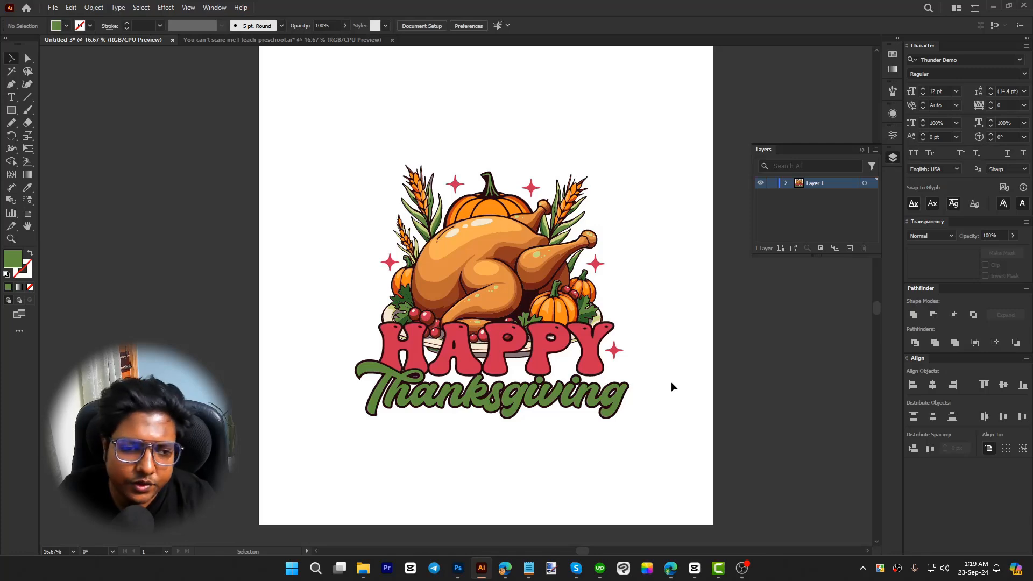
drag(330, 136, 686, 460)
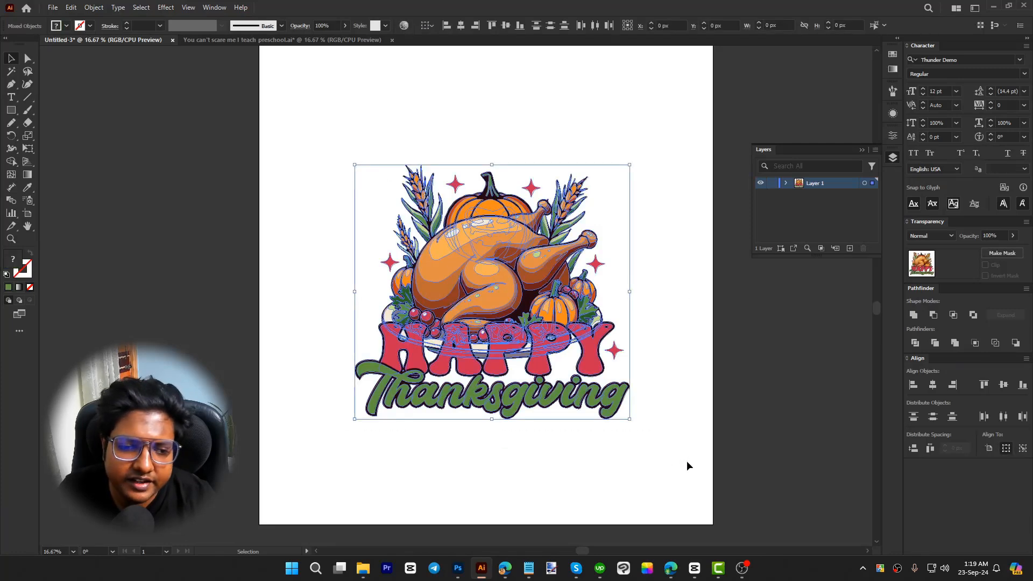
click(656, 369)
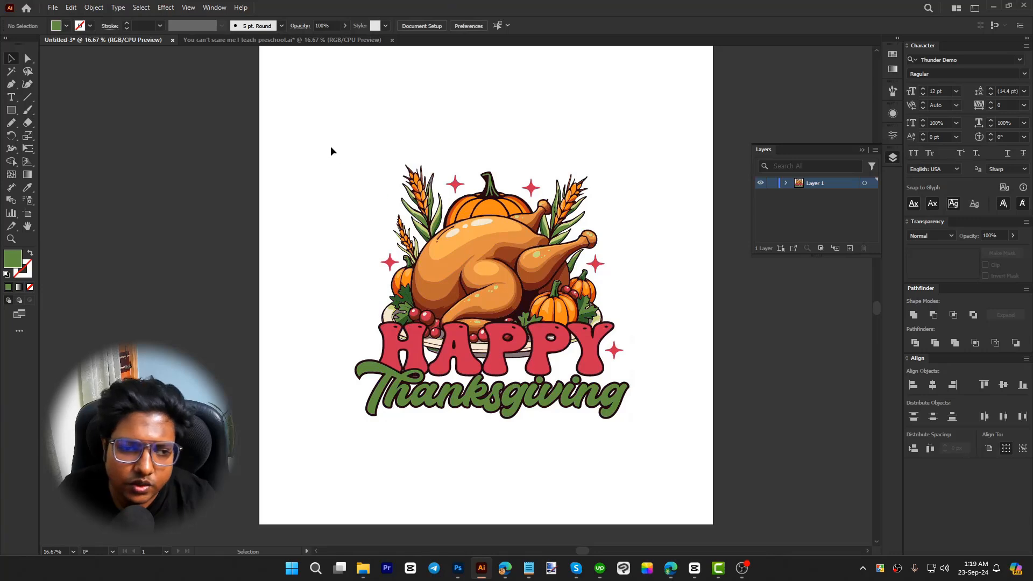
drag(330, 150, 671, 453)
click(687, 415)
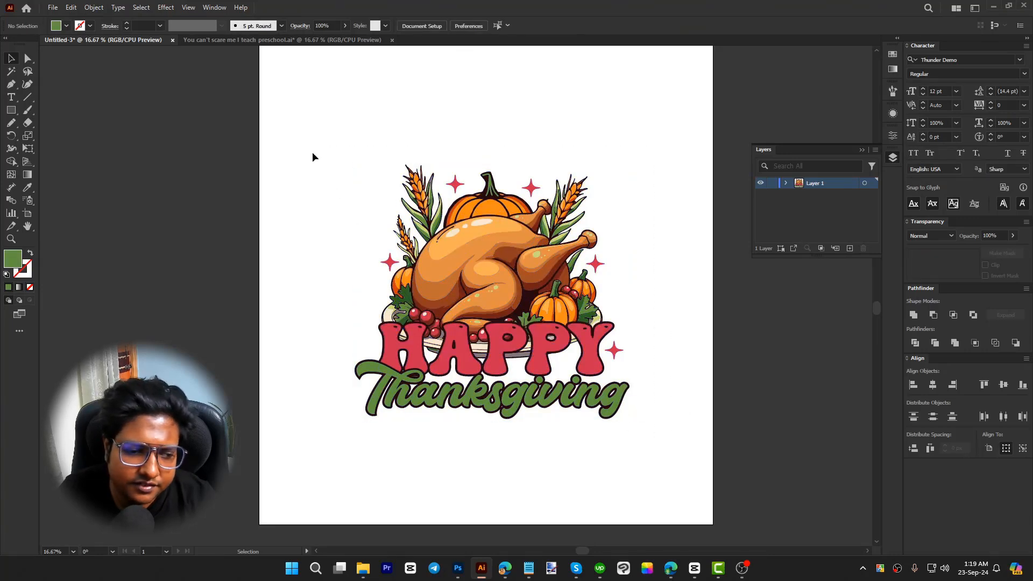
drag(313, 156, 679, 456)
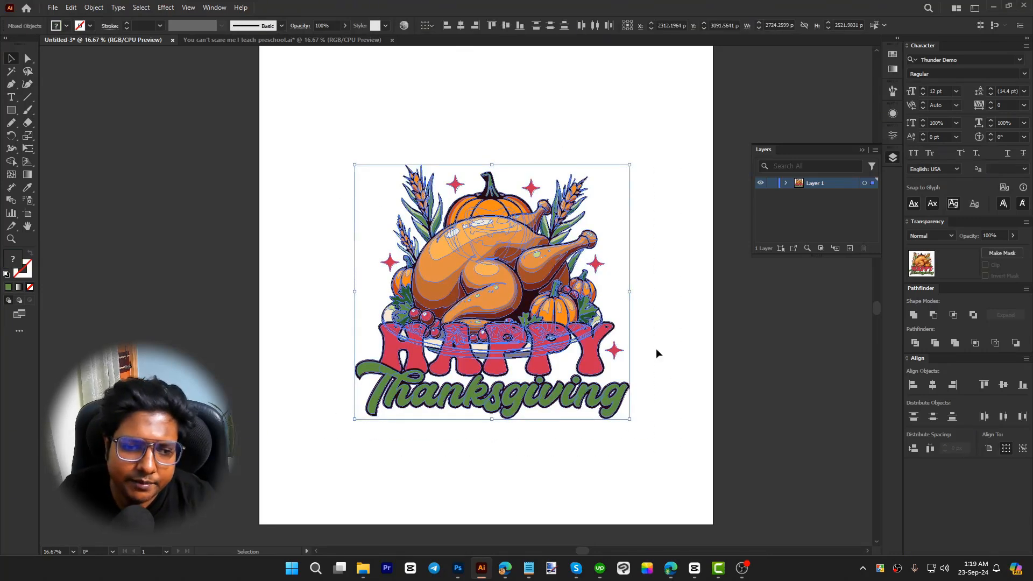
click(95, 8)
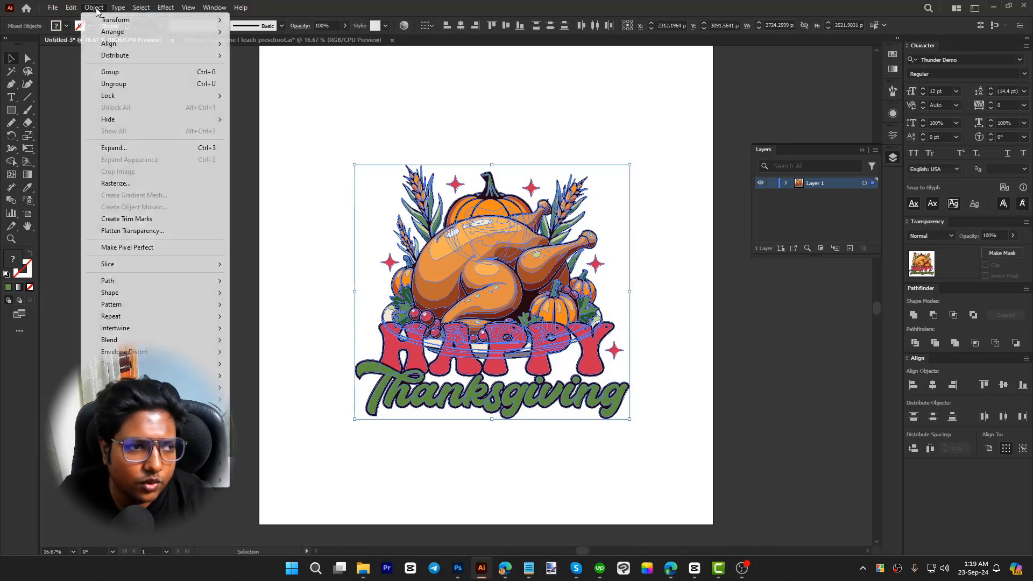
click(133, 152)
click(308, 173)
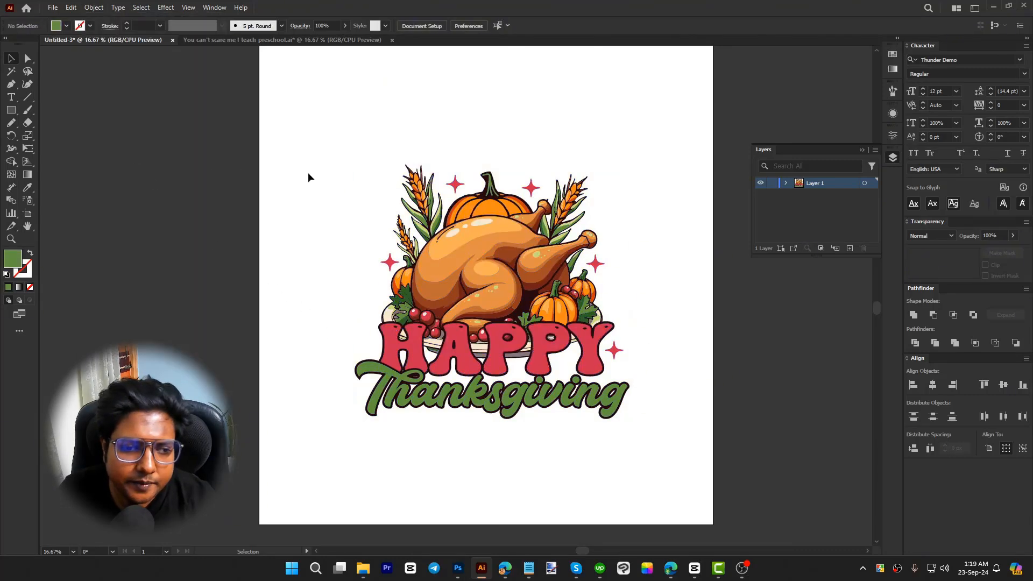
drag(368, 213, 663, 452)
click(695, 362)
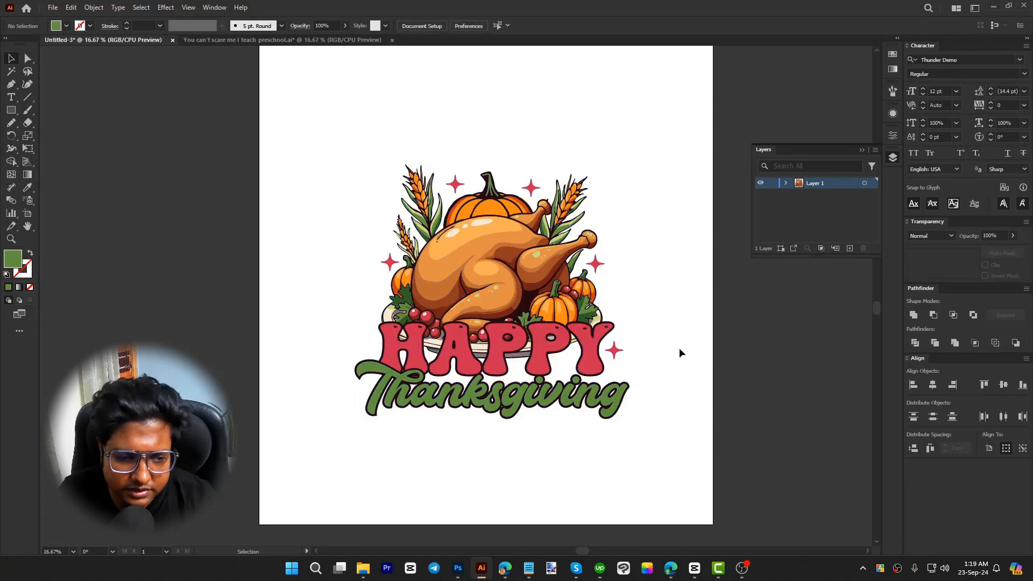
- Add a sample "Lorem ipsum" text above the artwork and enlarge it to about 262 pt
key(t)
click(415, 120)
key(Escape)
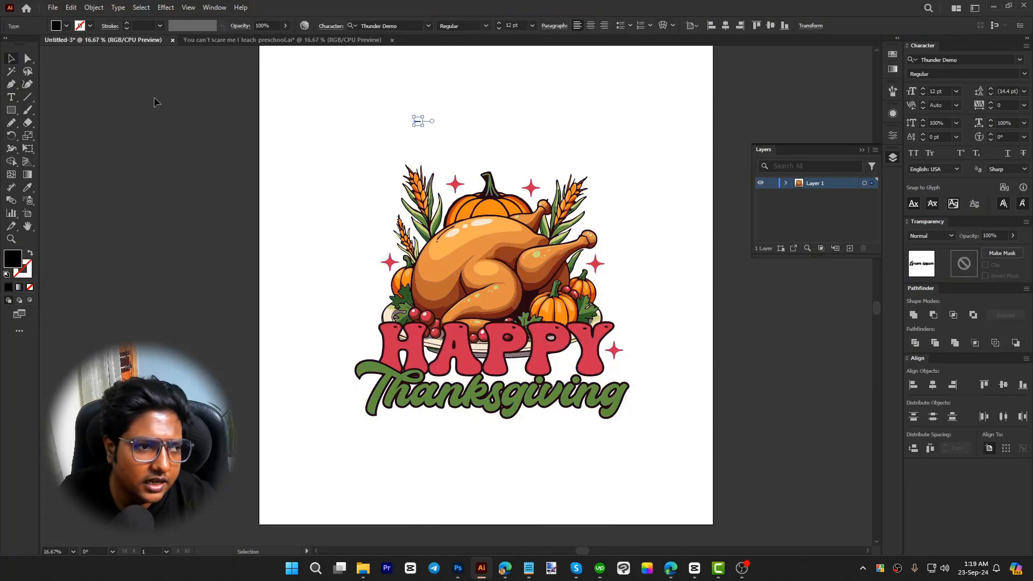
drag(417, 127, 591, 216)
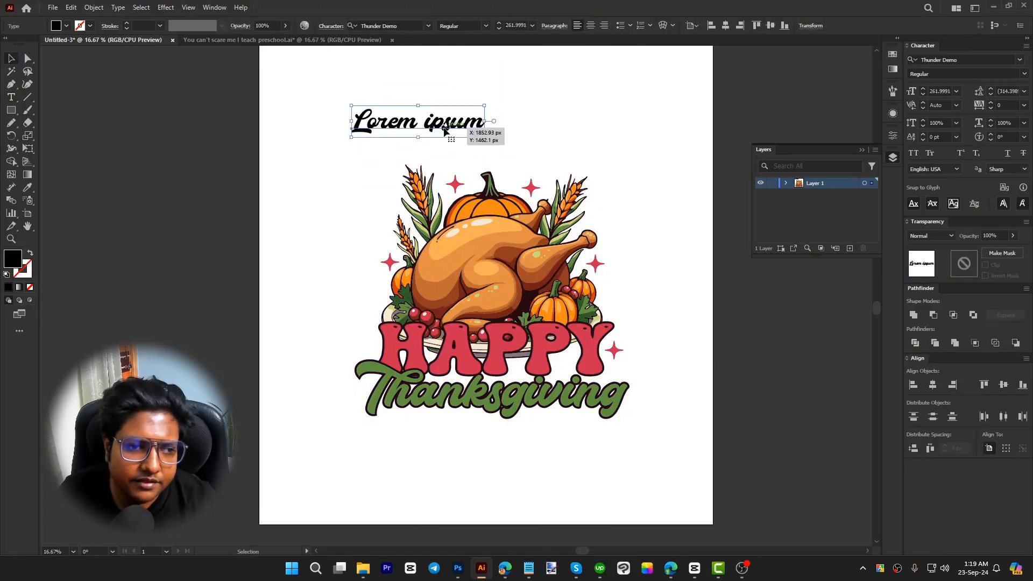
- Apply an Arc Lower warp with a 50% horizontal bend to the sample text and center it roughly above the pumpkin
click(166, 7)
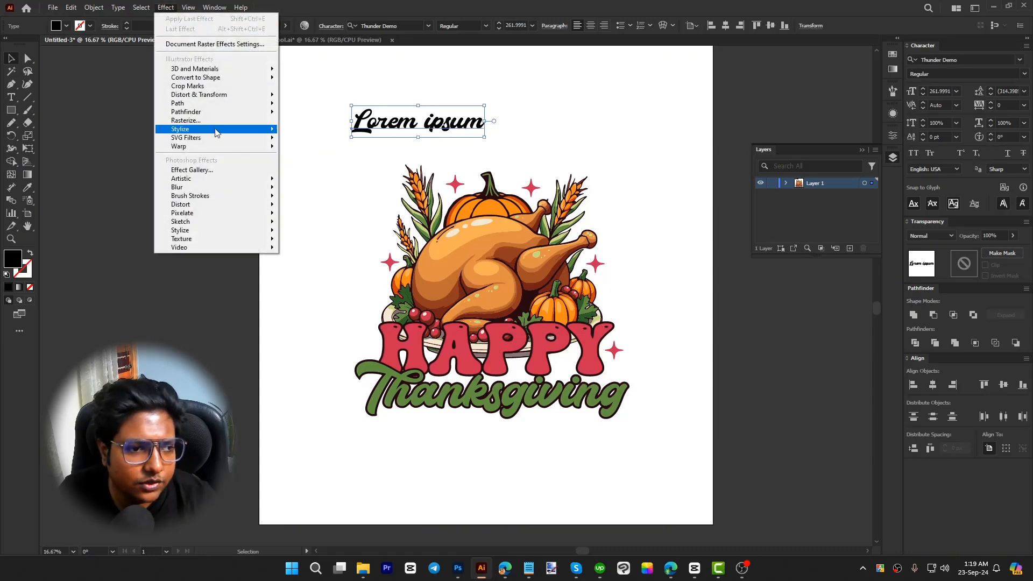
mouse_move(226, 146)
click(311, 158)
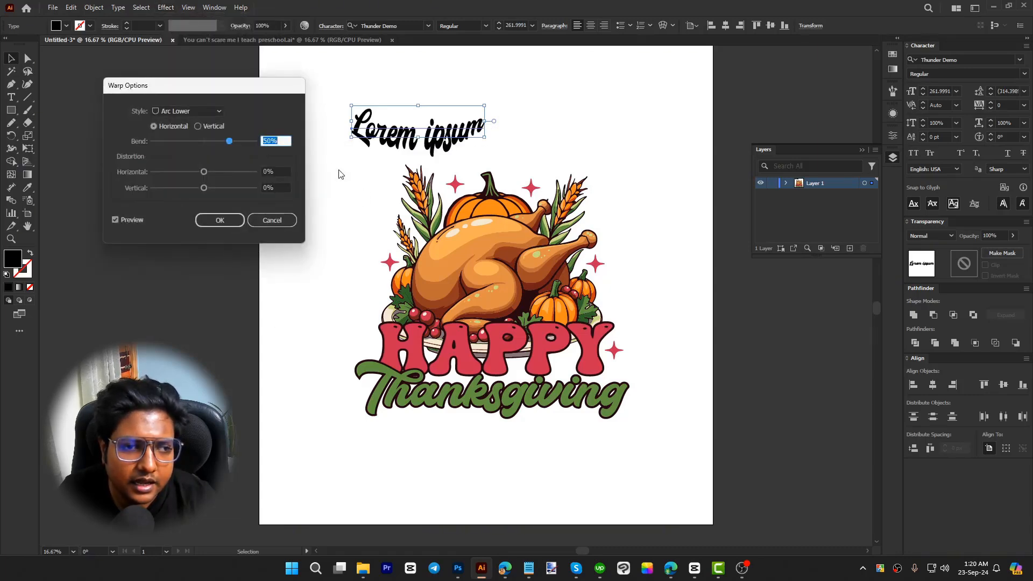
click(234, 217)
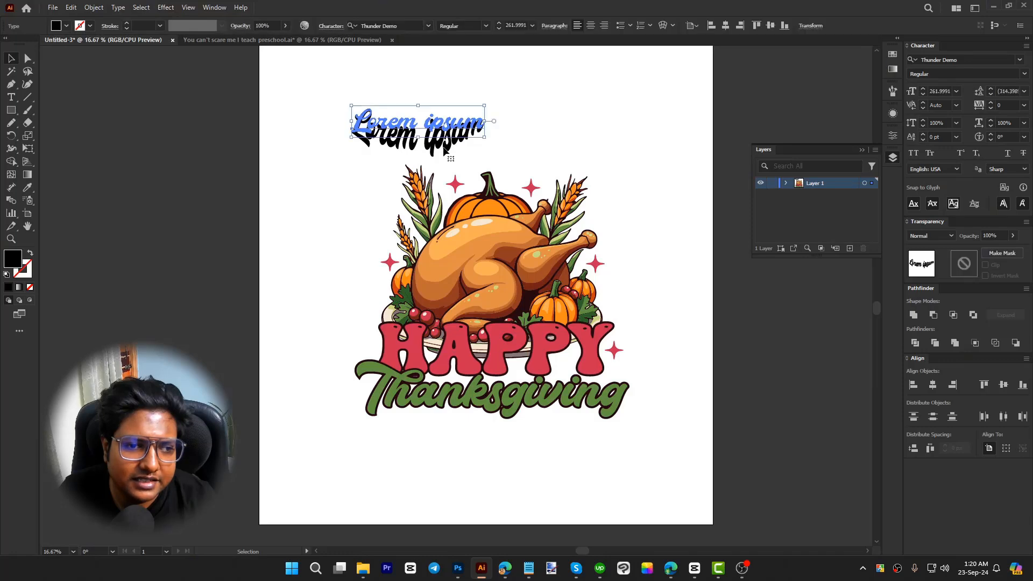
drag(445, 136, 538, 141)
- Expand the appearance of the warped sample text and delete it from the artboard
click(94, 7)
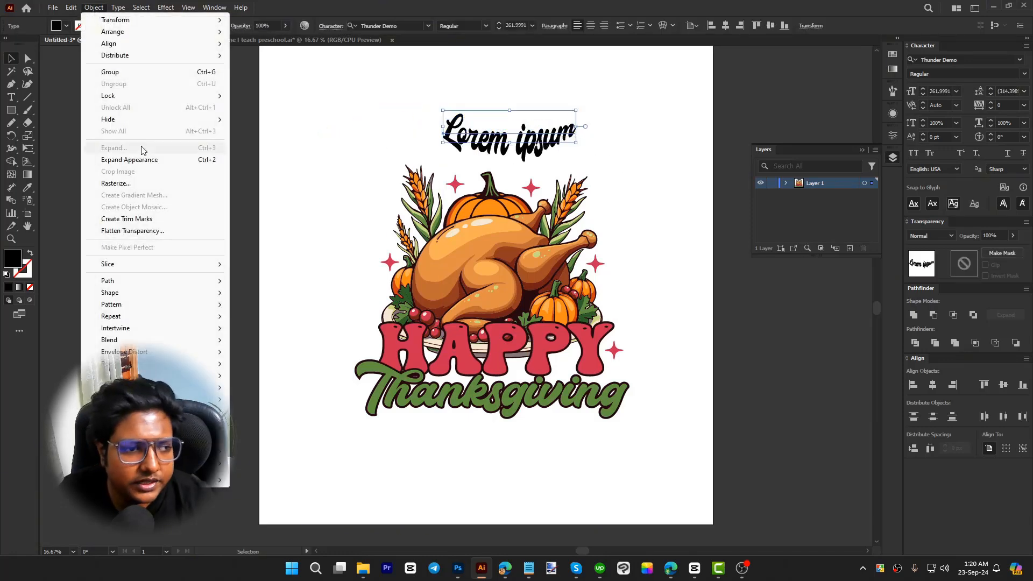
click(129, 160)
drag(470, 143, 473, 145)
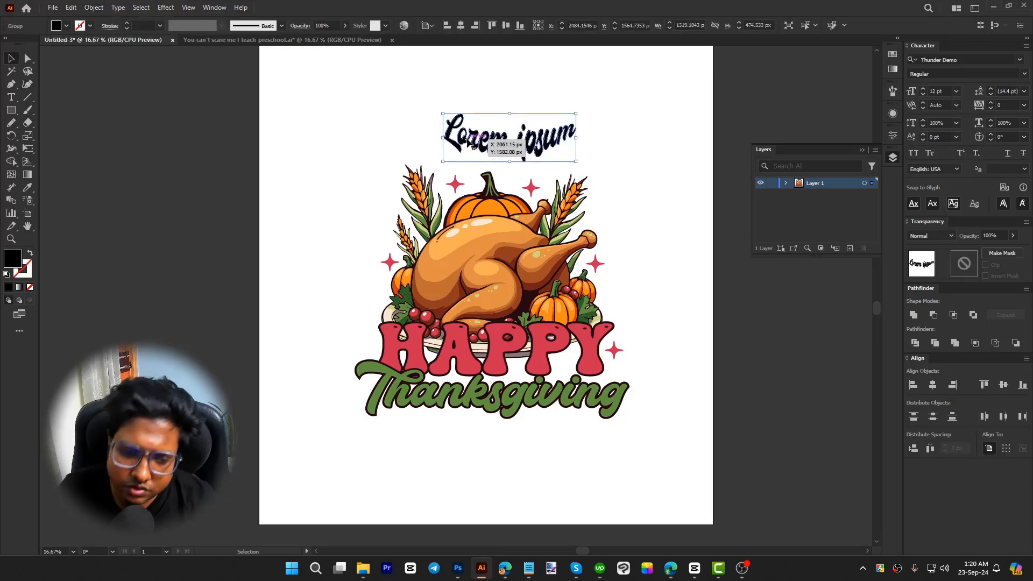
key(Delete)
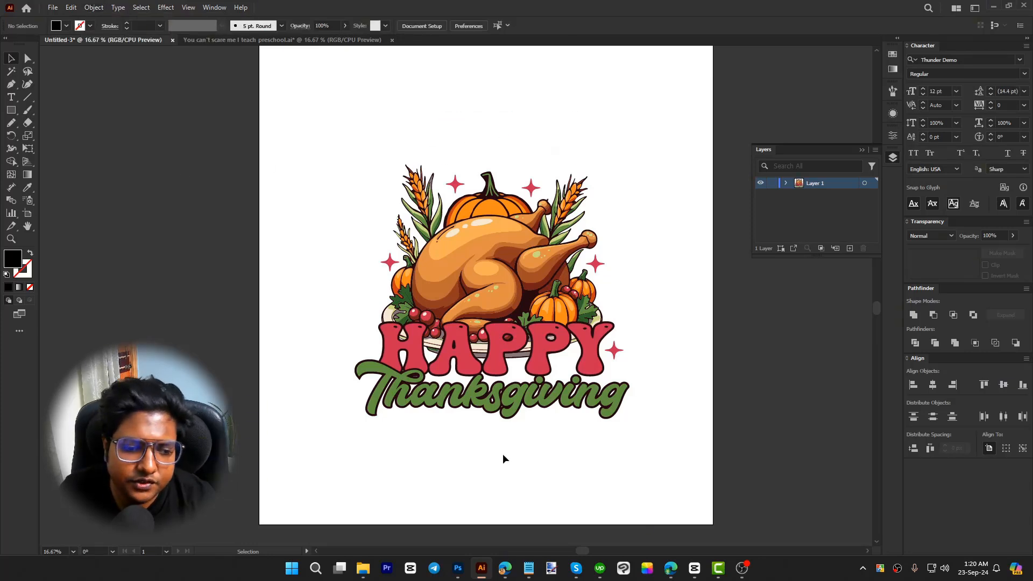
- Isolate the lettering group and select the red, masked "HAPPY" group inside it
scroll(470, 418, up, 3)
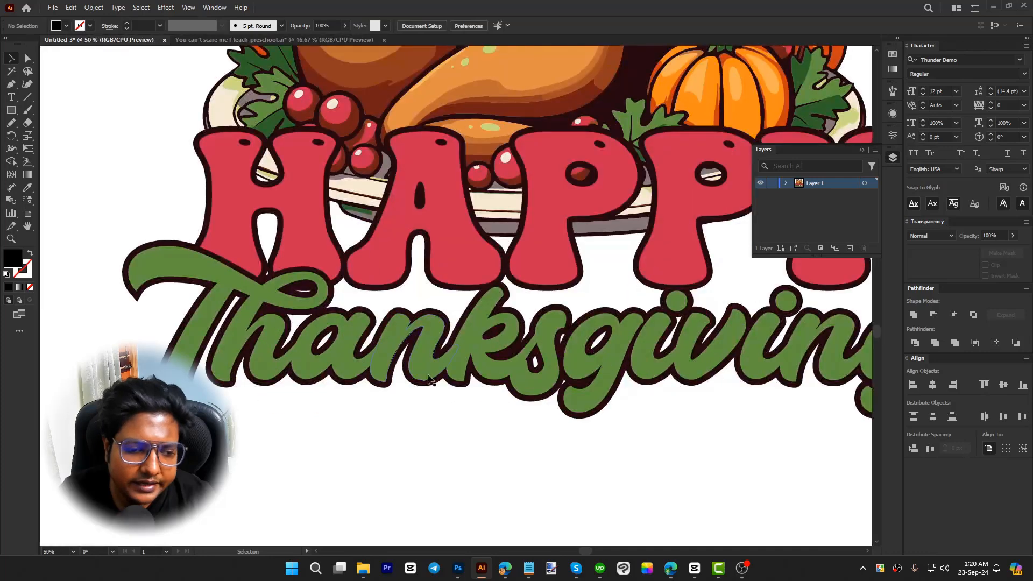
click(426, 357)
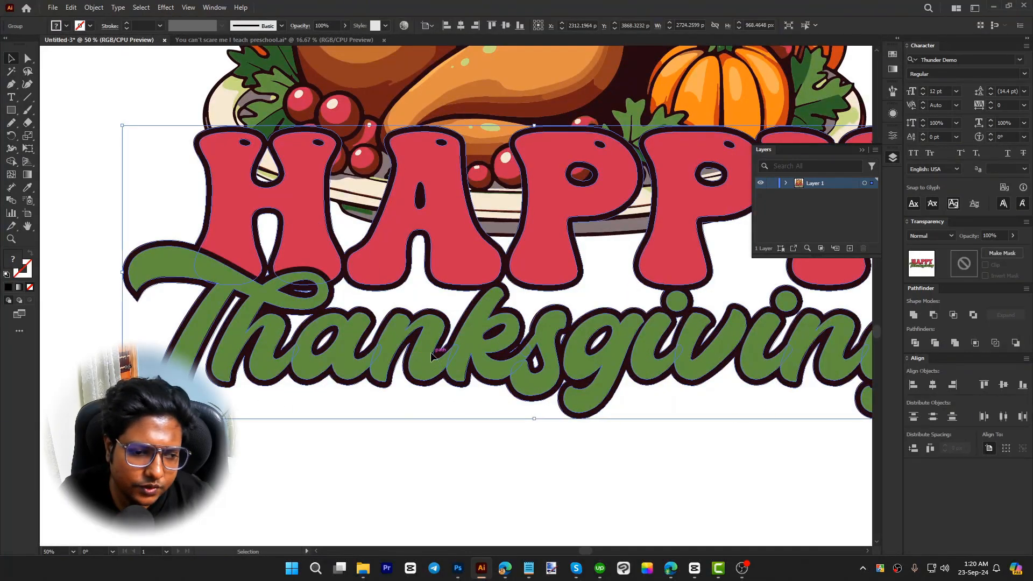
double_click(431, 356)
click(438, 364)
drag(534, 465, 464, 490)
click(413, 305)
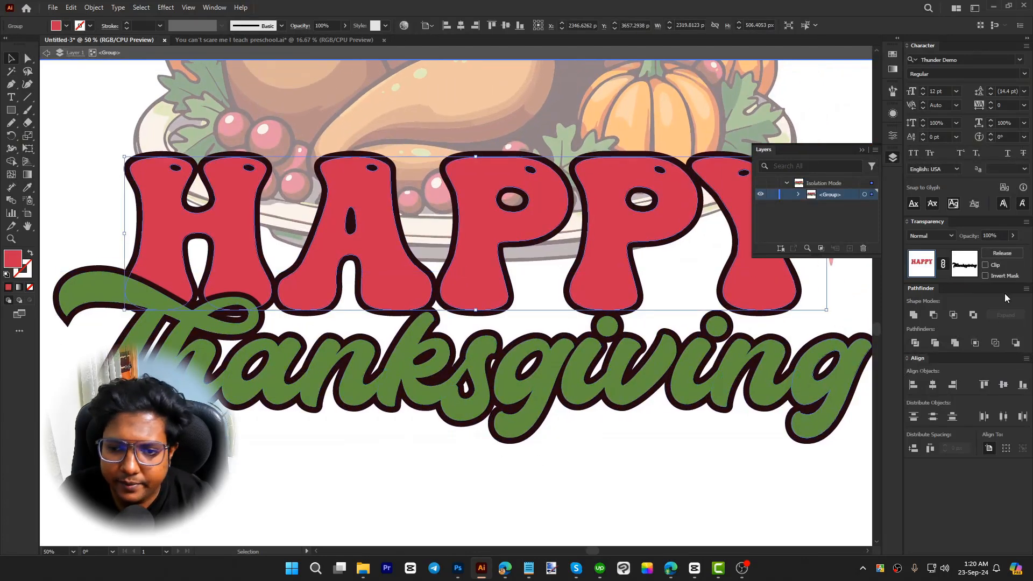
- Edit the opacity mask of "HAPPY", cut the black "Thanksgiving" shape out of it, and return to editing the artwork
click(963, 269)
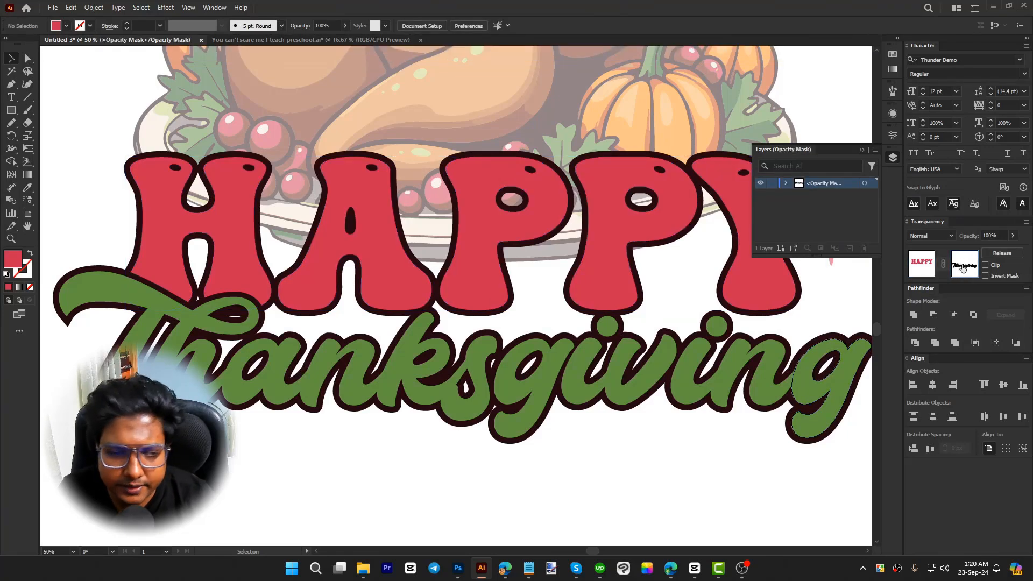
click(685, 351)
key(ctrl+x)
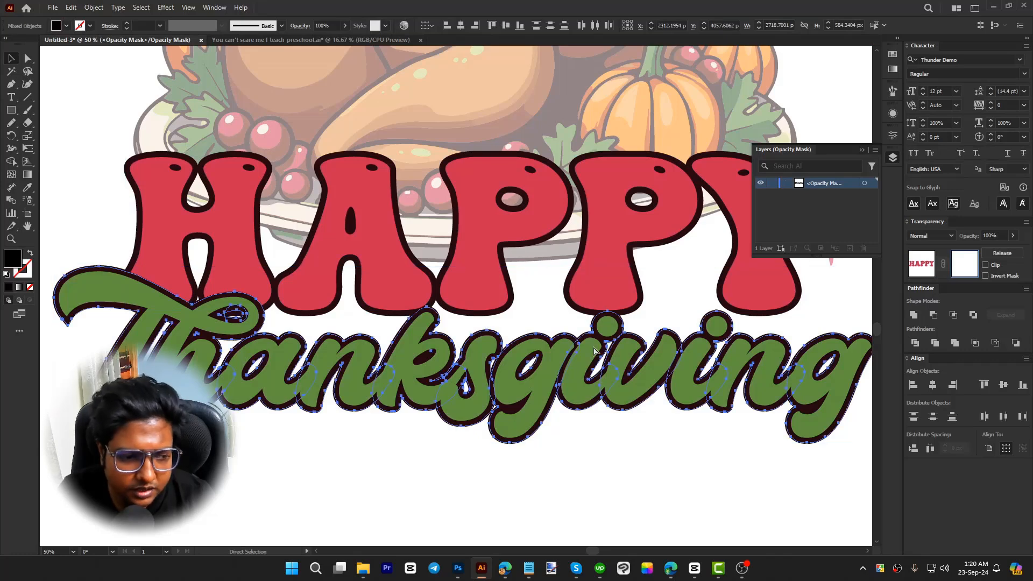
click(921, 263)
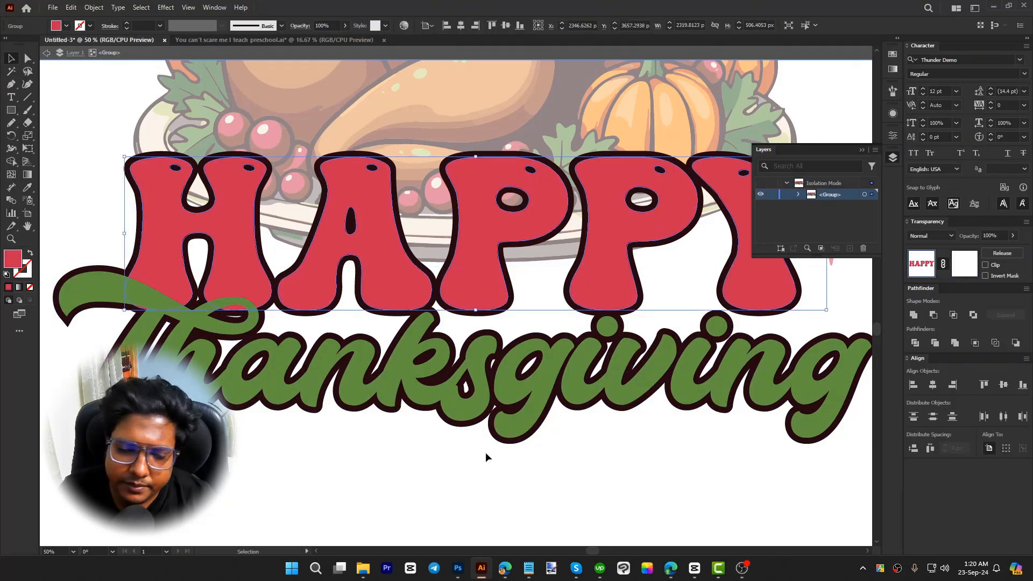
click(395, 288)
key(a)
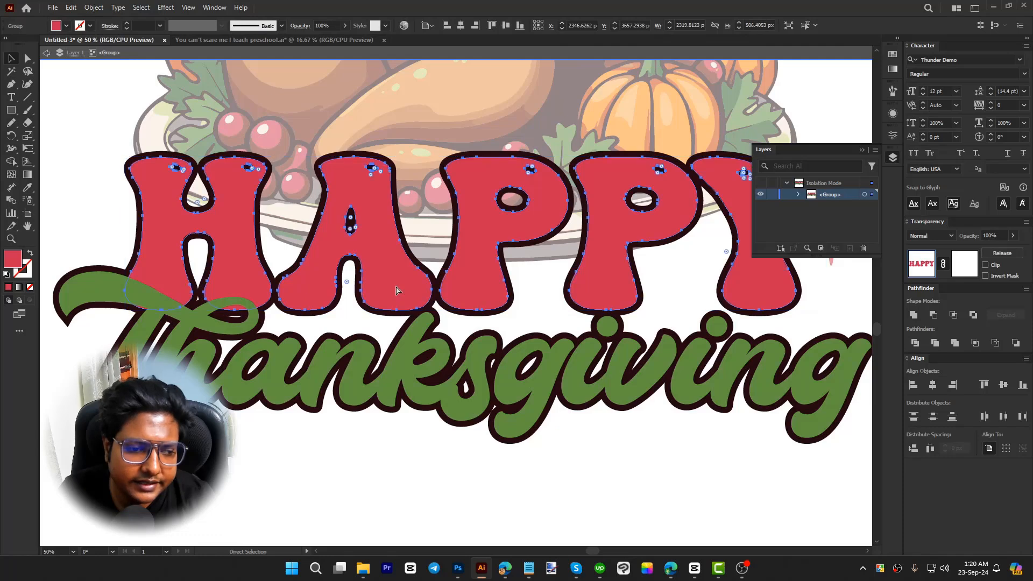
key(ctrl+f)
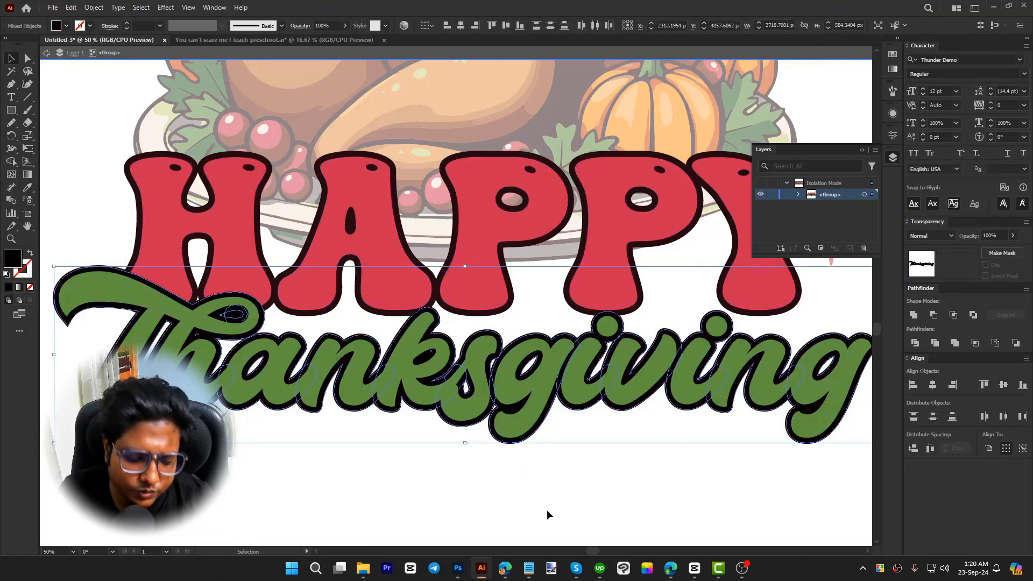
key(a)
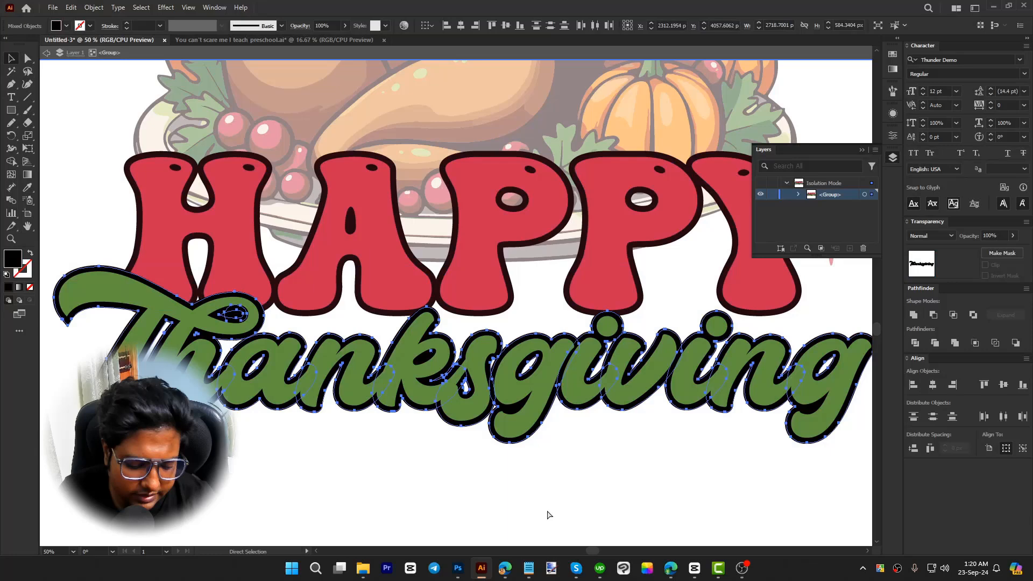
click(413, 500)
key(v)
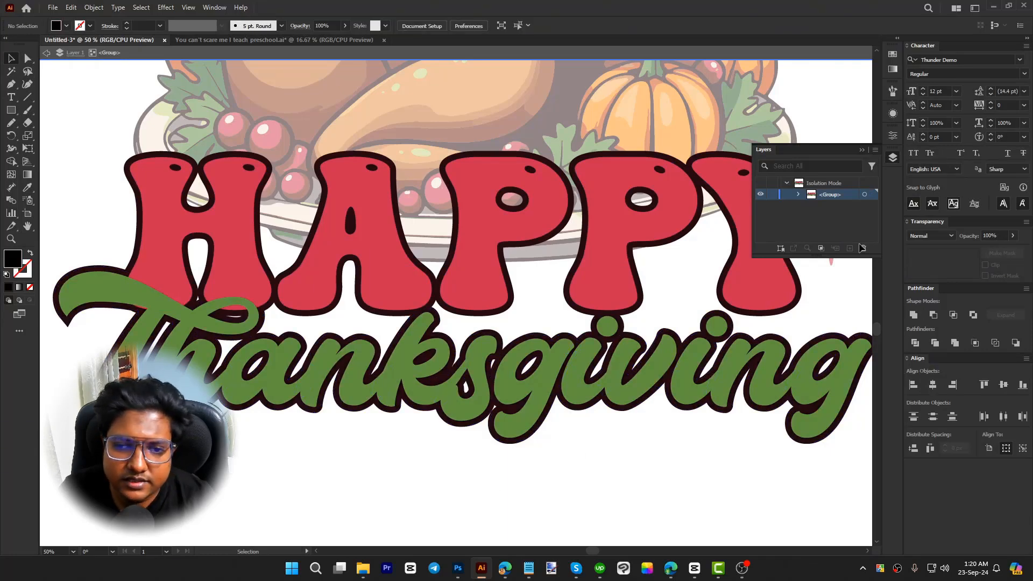
click(897, 155)
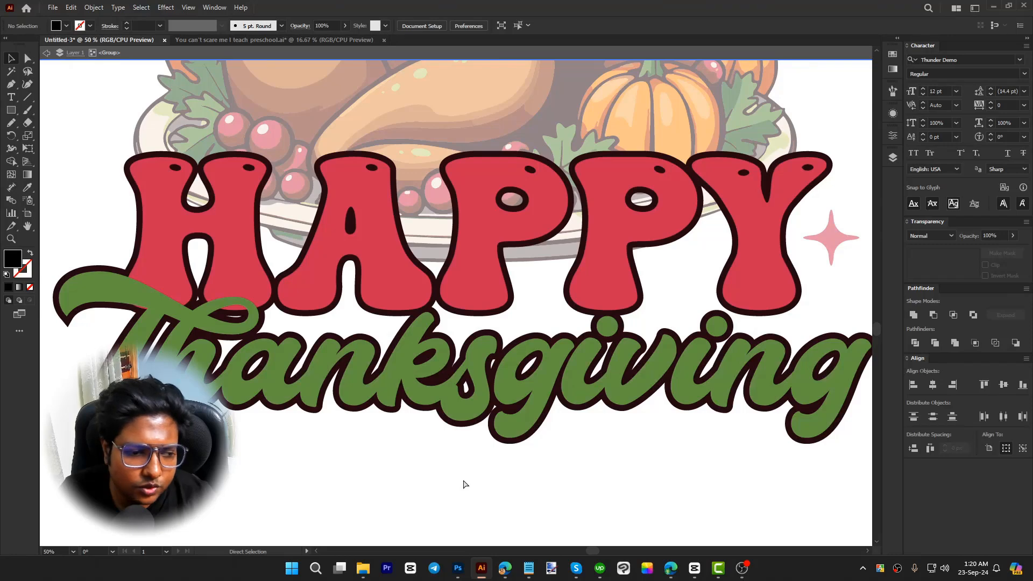
- Paste a copy of the Thanksgiving outline in place on top, fill it yellow and unite it into one shape
key(ctrl+f)
click(66, 26)
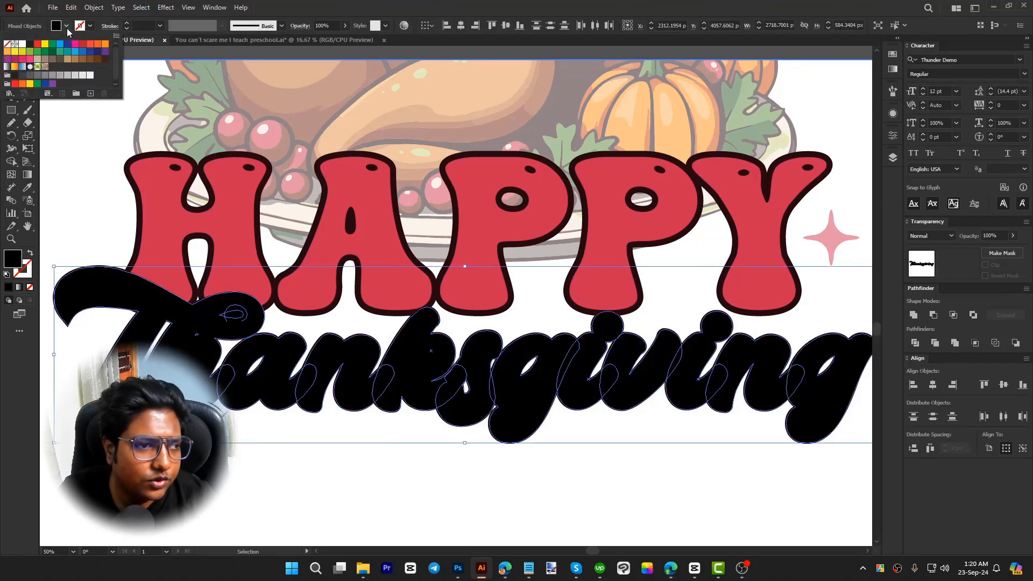
click(62, 94)
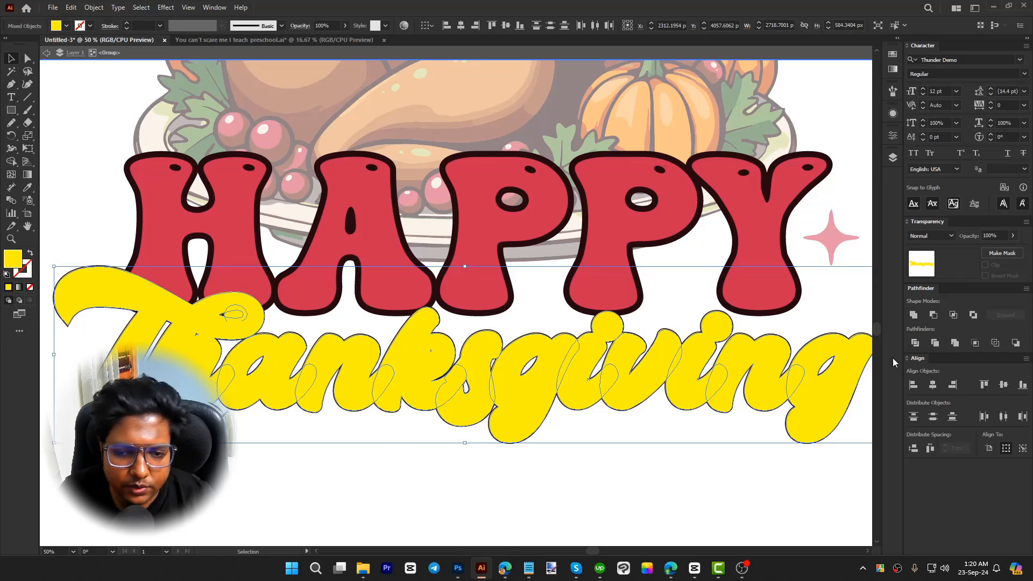
click(429, 417)
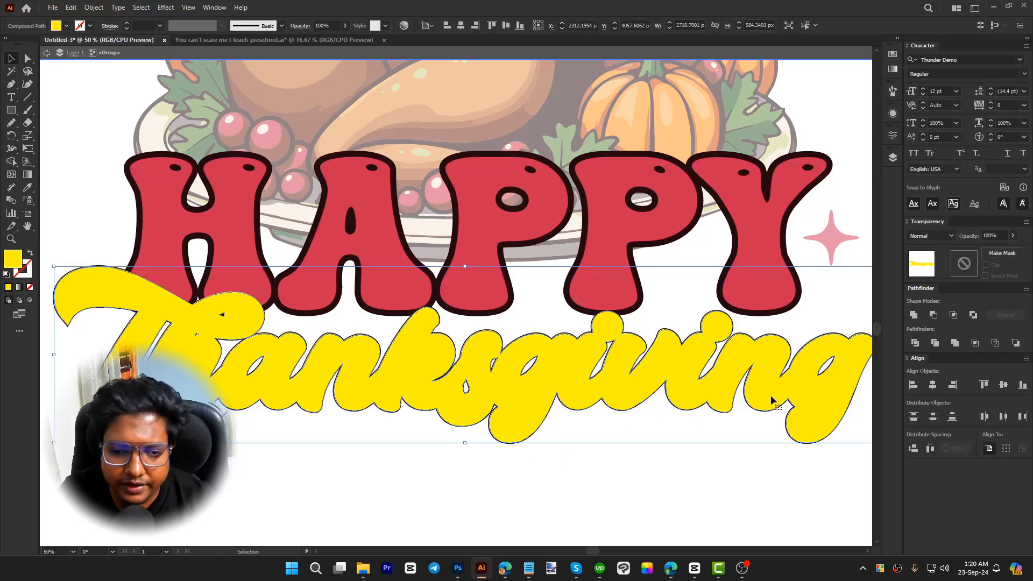
- Try moving the yellow Thanksgiving shape down off the green lettering, and undo the move
click(411, 379)
drag(414, 347, 411, 406)
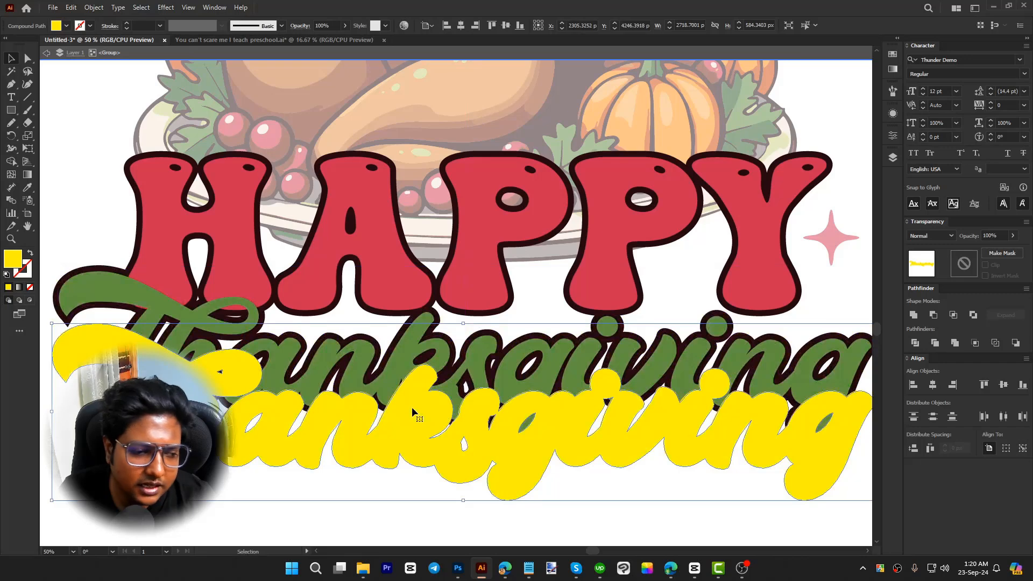
key(ctrl+z)
click(672, 487)
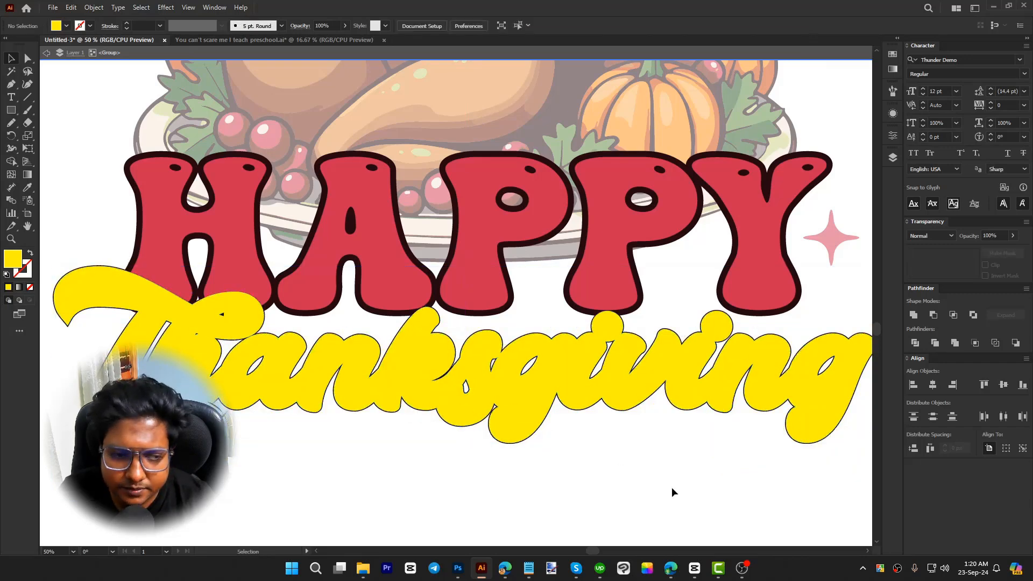
- Trim the red HAPPY fill with the overlapping yellow Thanksgiving shape using Pathfinder
click(532, 398)
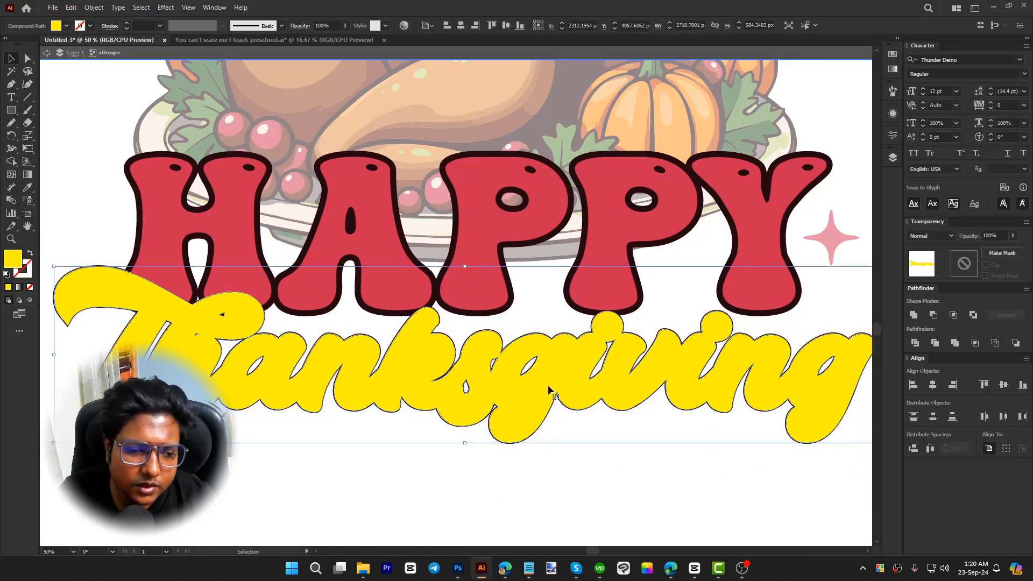
shift+click(476, 285)
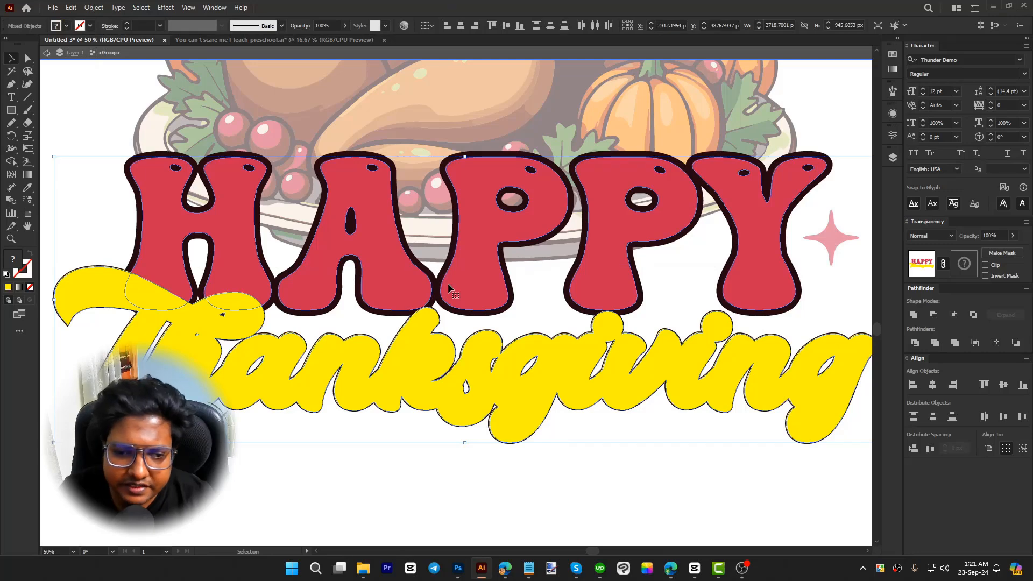
click(934, 344)
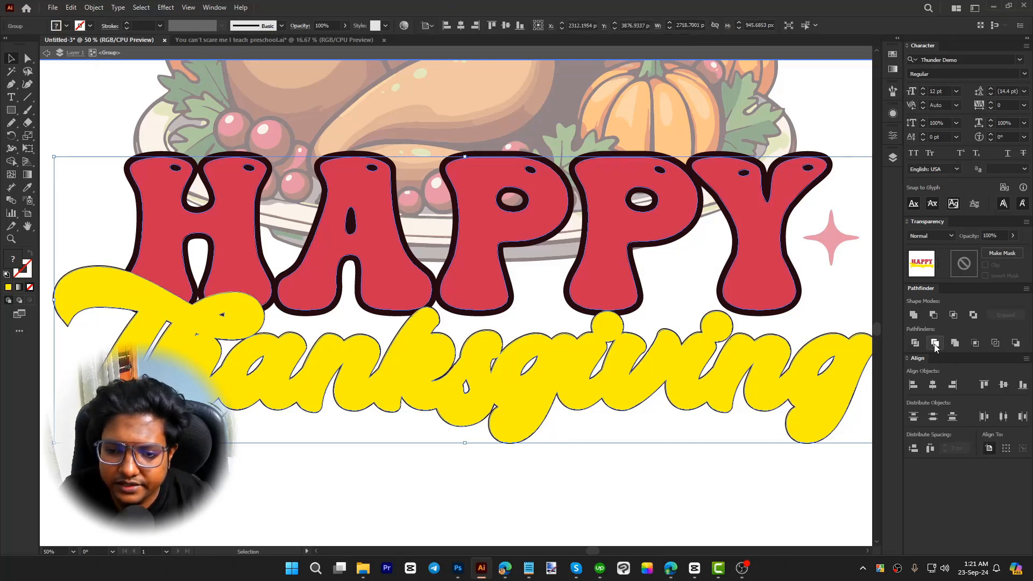
click(347, 462)
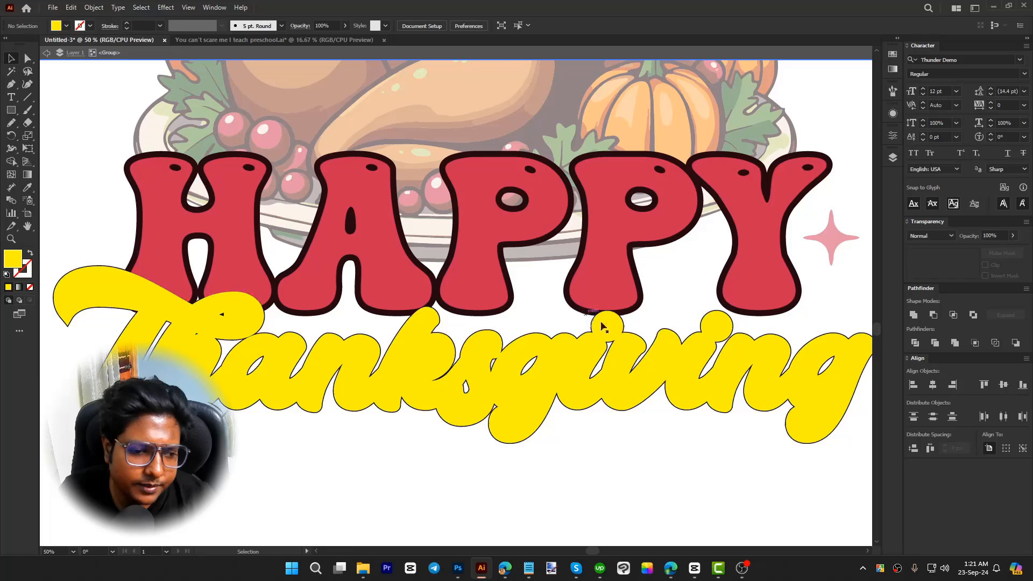
- Select the yellow Thanksgiving shape with the Magic Wand and delete it
click(10, 71)
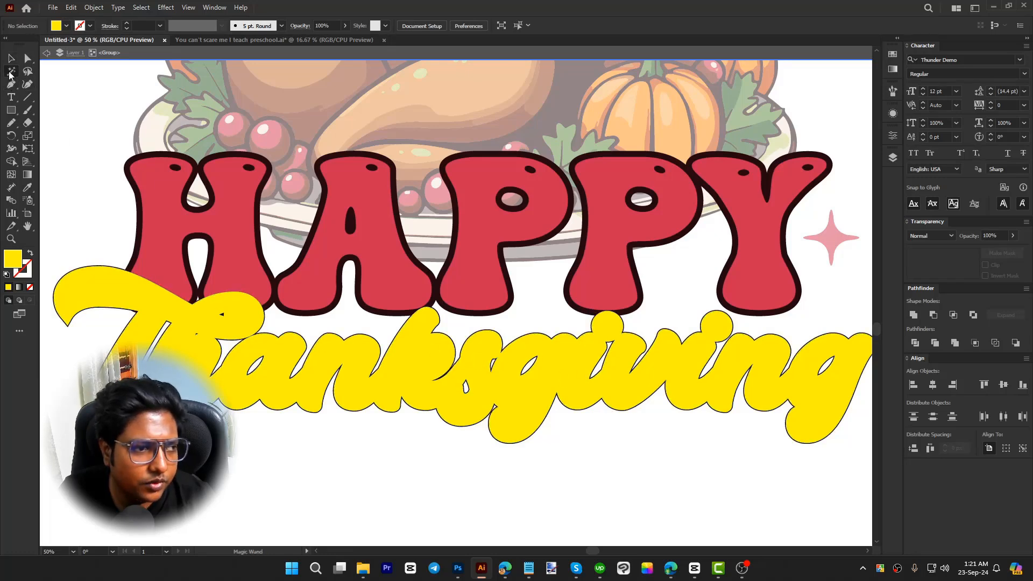
click(437, 351)
key(Delete)
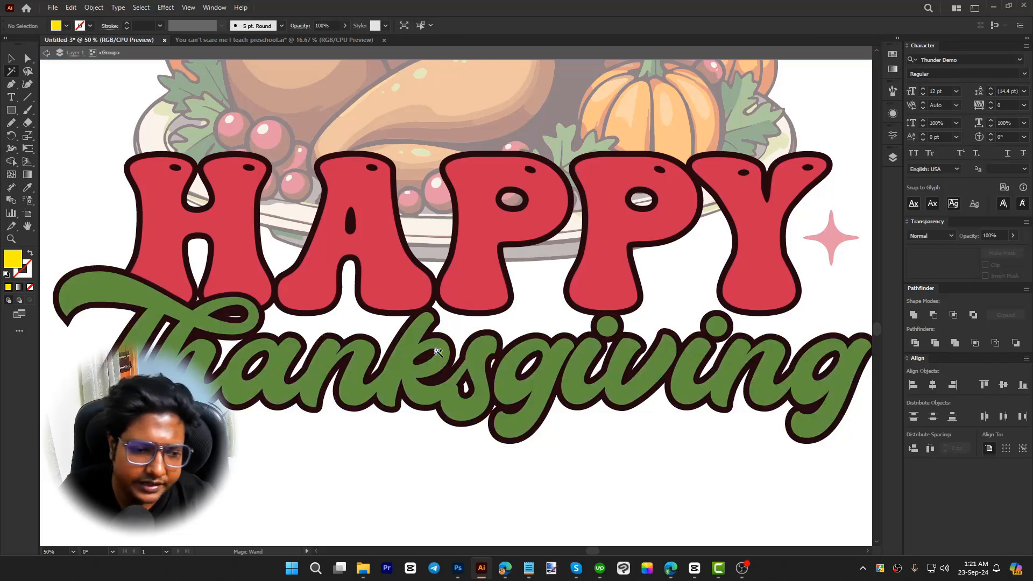
scroll(221, 298, up, 5)
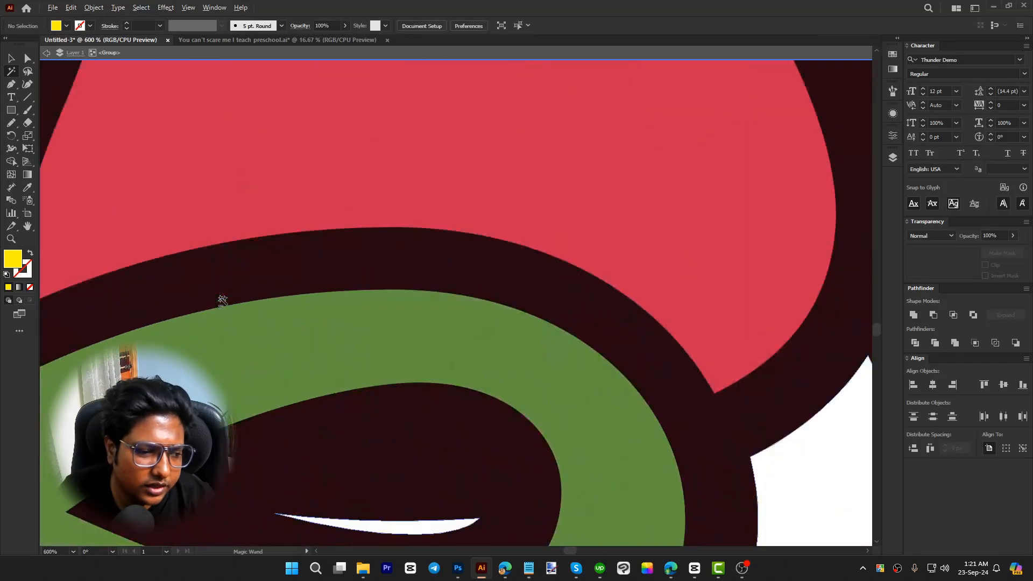
scroll(396, 276, down, 6)
- Draw a short line with no fill or stroke, select all matching invisible paths, delete them and leave isolation mode
key(v)
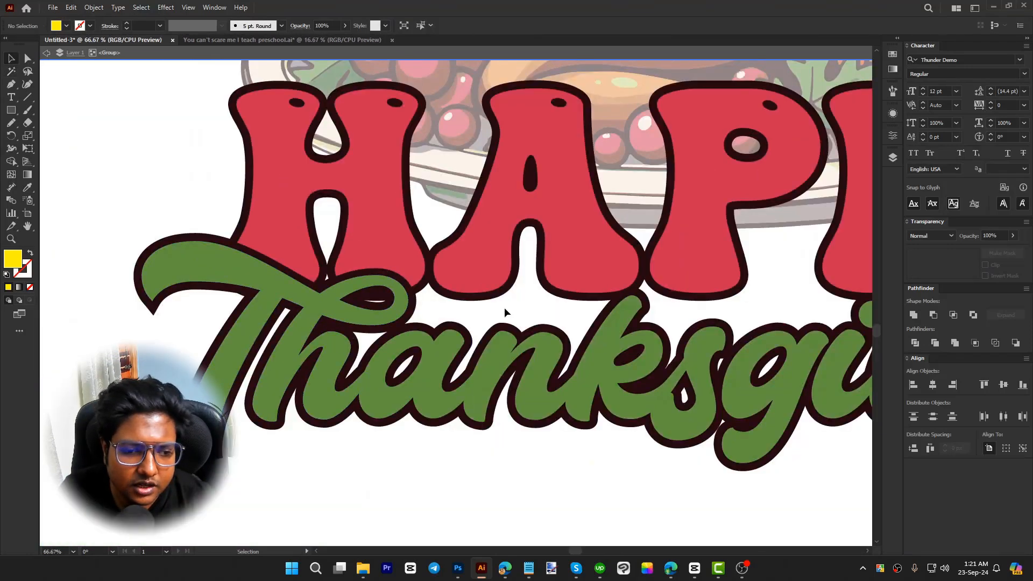
click(28, 97)
mouse_move(170, 181)
mouse_down()
mouse_move(187, 185)
mouse_move(219, 231)
mouse_up()
key(ctrl+6)
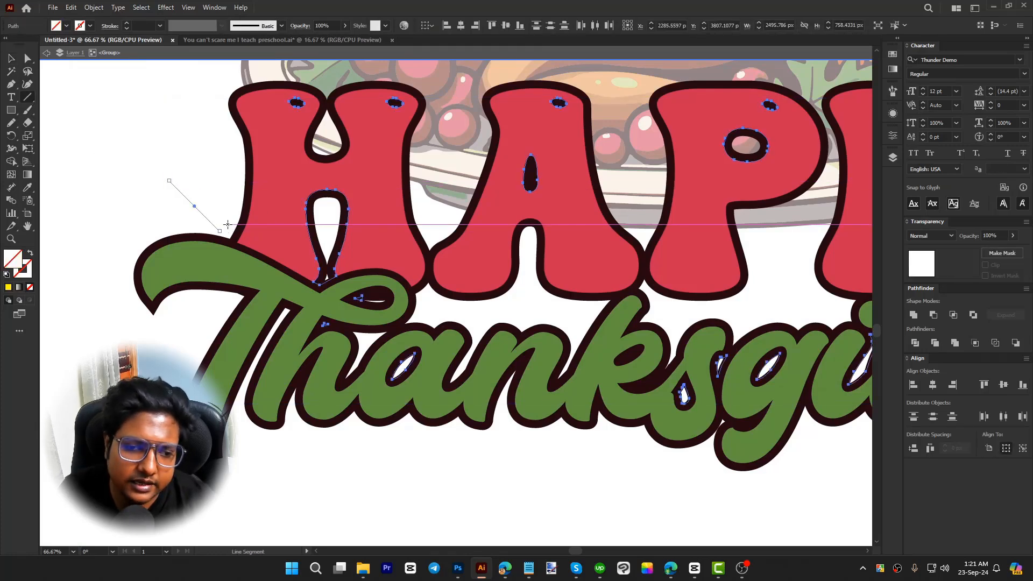
key(Delete)
key(ctrl+0)
key(v)
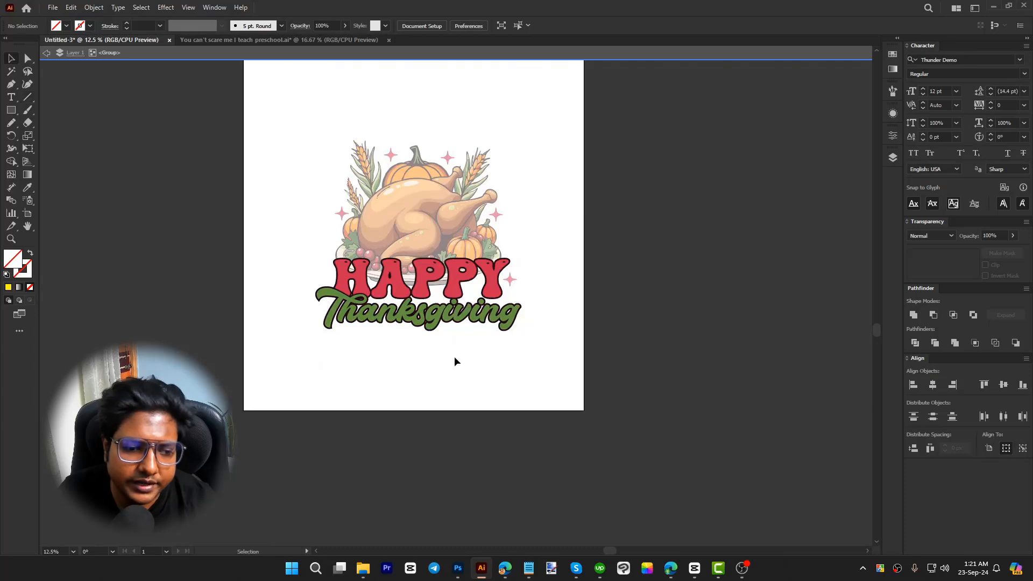
double_click(453, 356)
drag(276, 139, 521, 329)
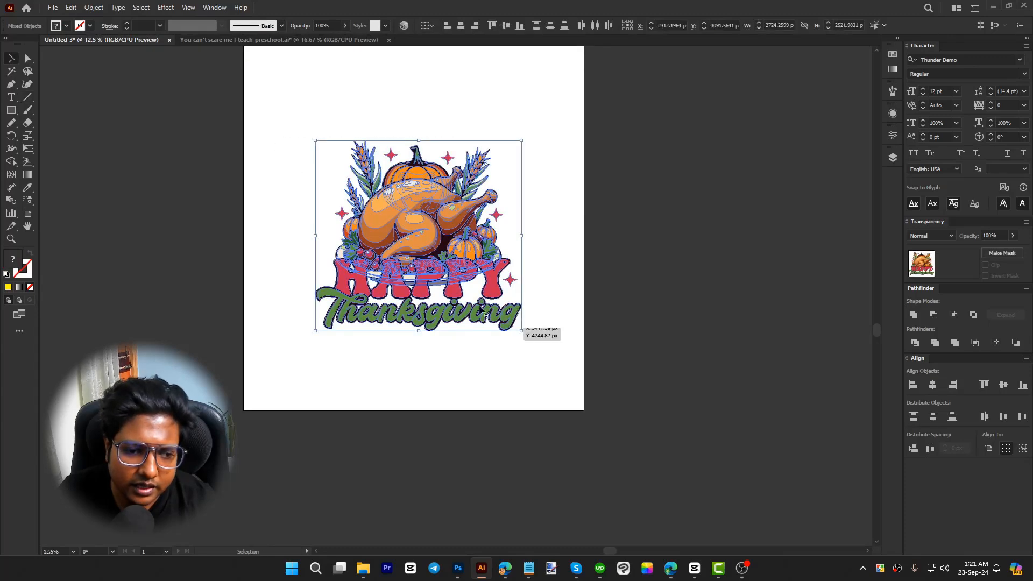
click(575, 246)
drag(295, 142, 572, 370)
click(562, 355)
click(295, 136)
click(565, 321)
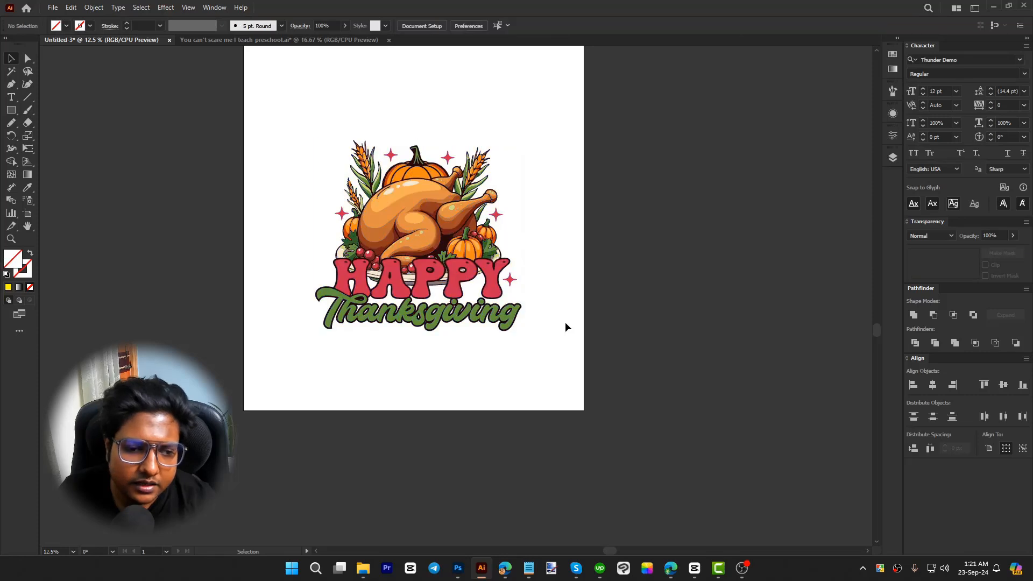
key(ctrl+a)
click(573, 270)
scroll(309, 172, up, 1)
mouse_move(272, 116)
mouse_down()
mouse_move(606, 406)
mouse_move(633, 415)
mouse_move(276, 109)
mouse_up()
click(648, 369)
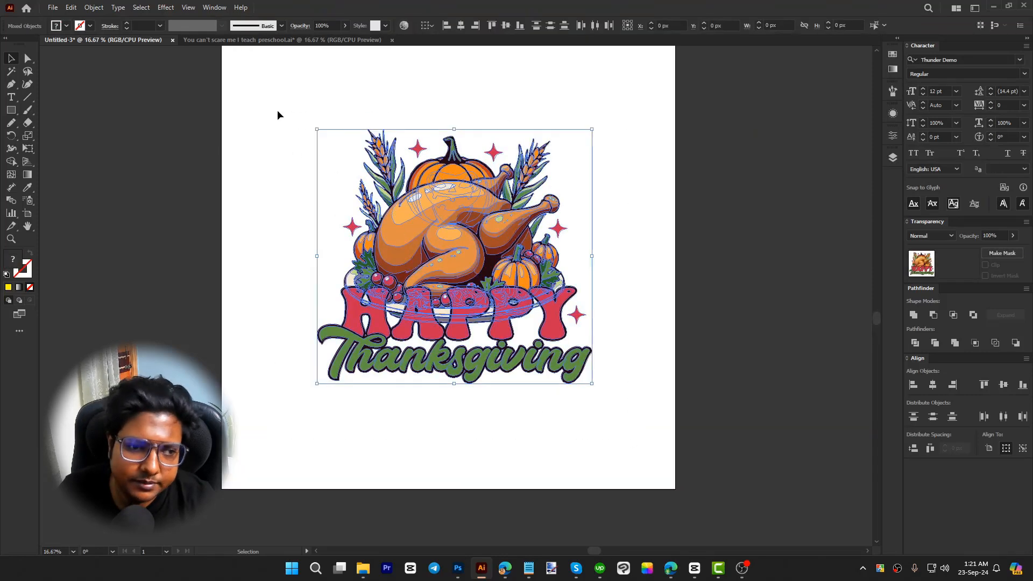
scroll(276, 110, up, 2)
click(93, 6)
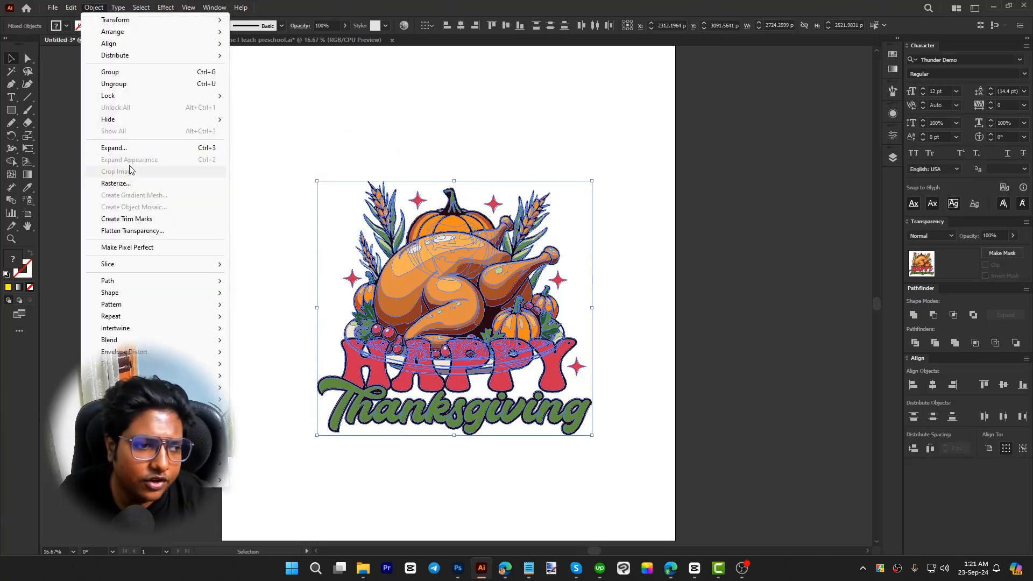
click(620, 346)
click(674, 351)
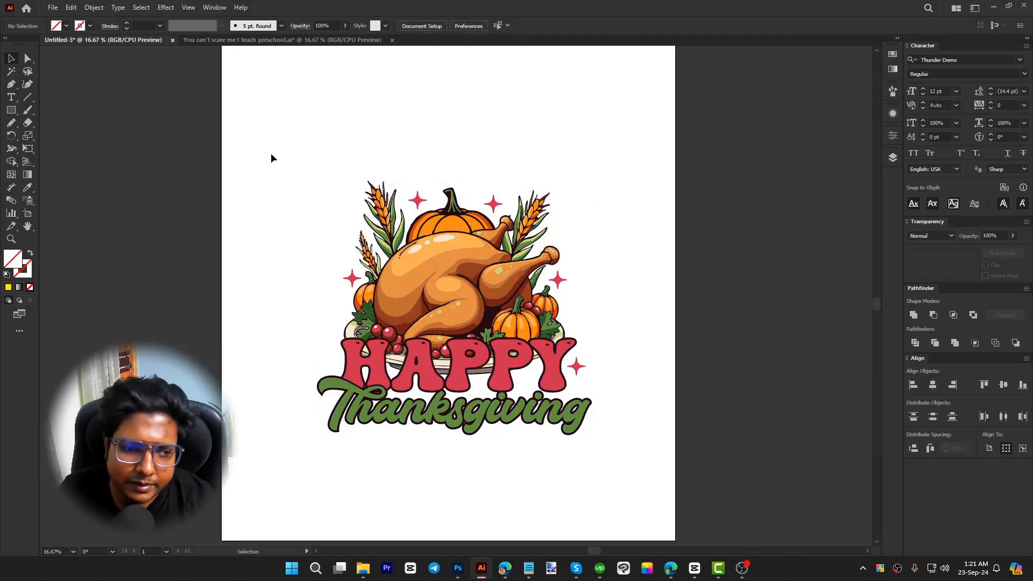
- Select the whole design and examine the objects contained in Layer 1
drag(271, 153, 657, 497)
click(892, 157)
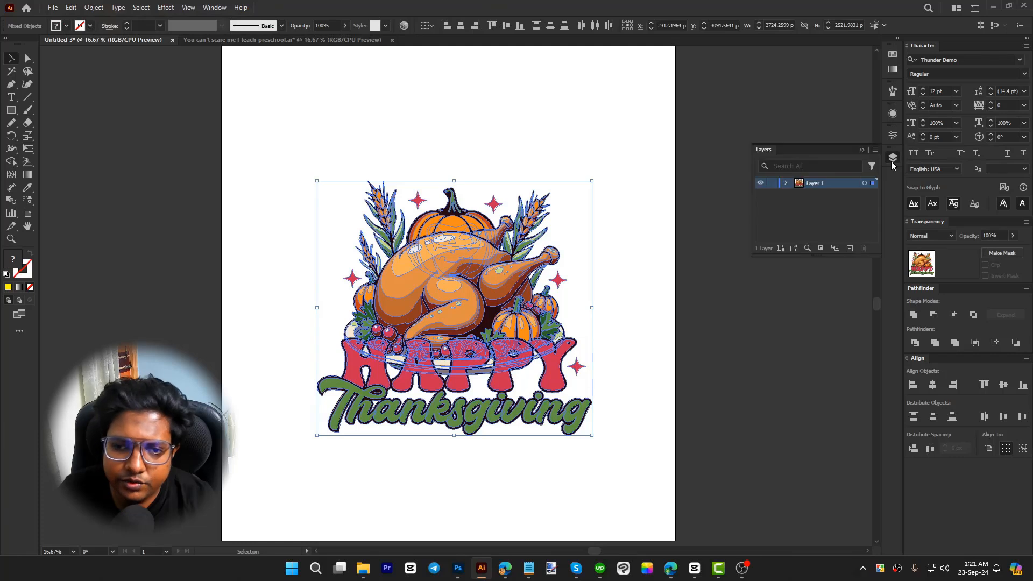
click(786, 183)
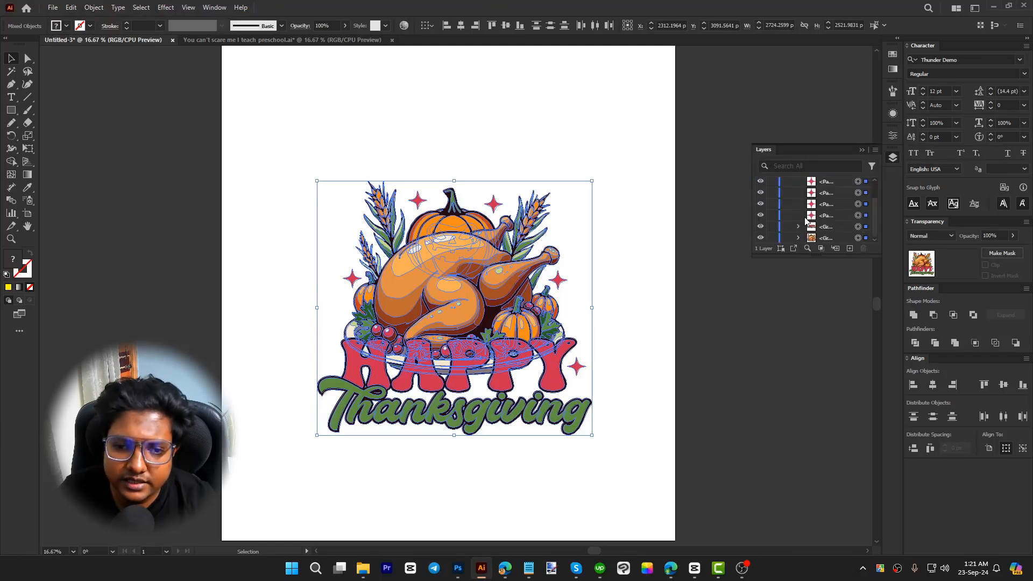
click(892, 157)
click(632, 302)
click(508, 300)
- Group the complete turkey and lettering design and center it horizontally and vertically on the artboard
drag(667, 477, 256, 166)
key(ctrl+minus)
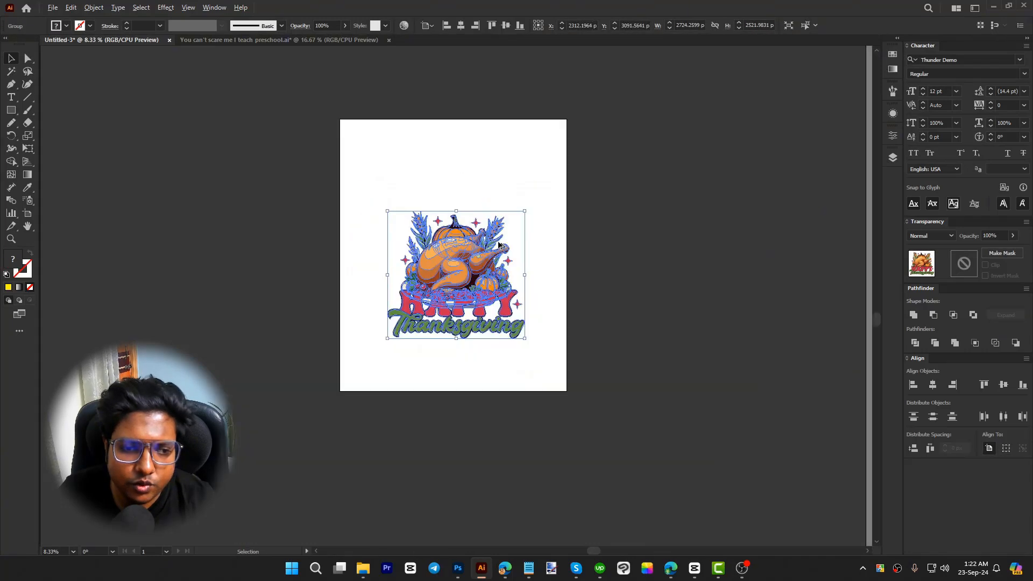
click(461, 26)
click(505, 27)
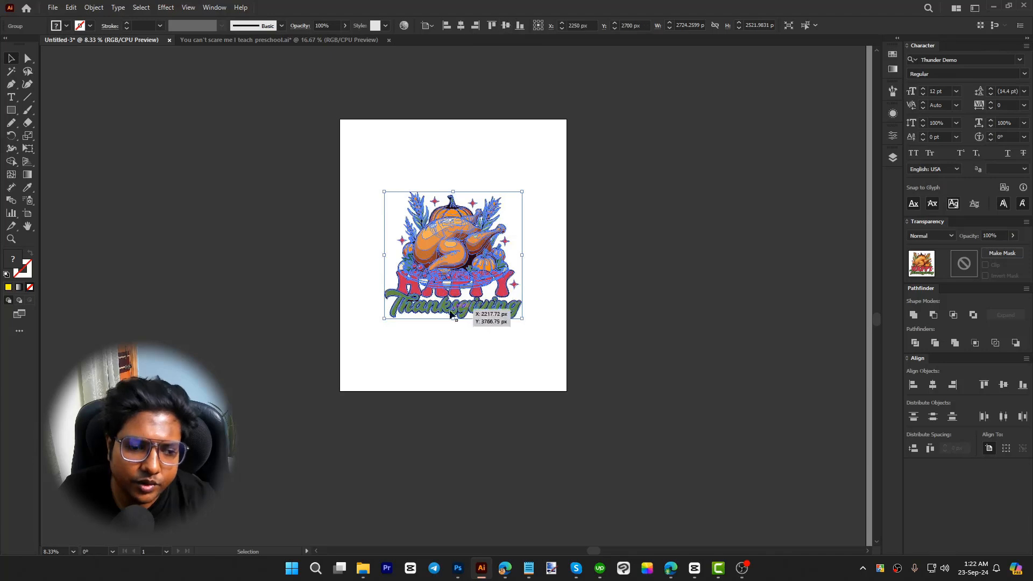
- Enlarge the grouped design proportionally until it nearly fills the artboard's width
drag(453, 318, 460, 359)
click(666, 305)
key(ctrl+plus)
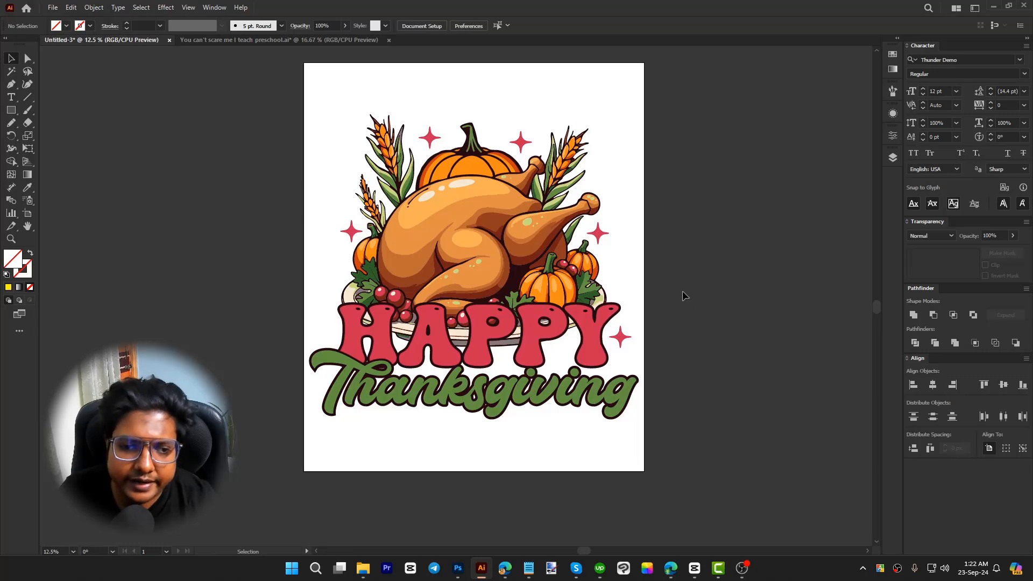
- Create a rectangle 4500 px wide and 5400 px high, undoing the first one and creating it again
key(m)
click(624, 205)
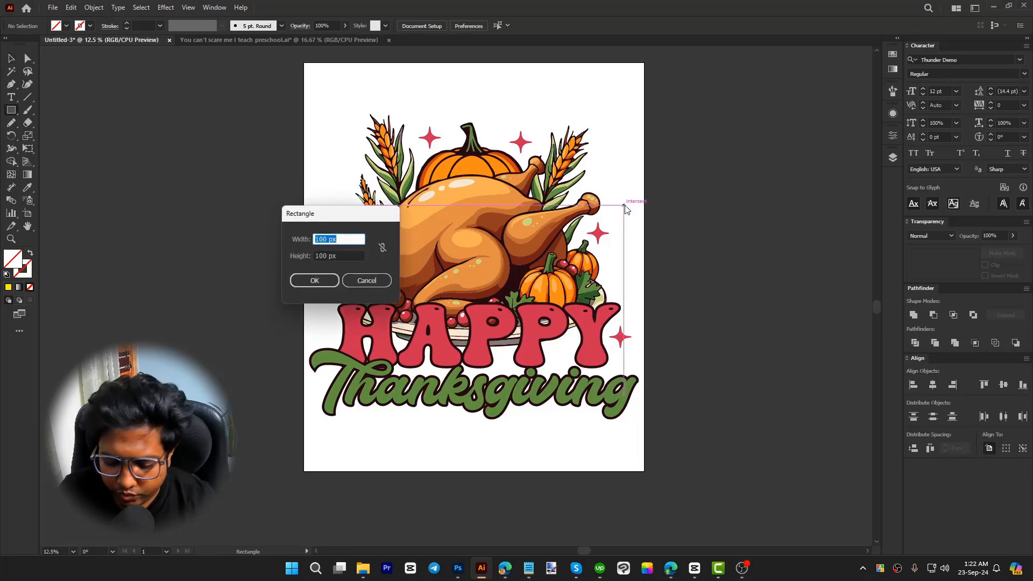
text(4500)
key(Tab)
text(5)
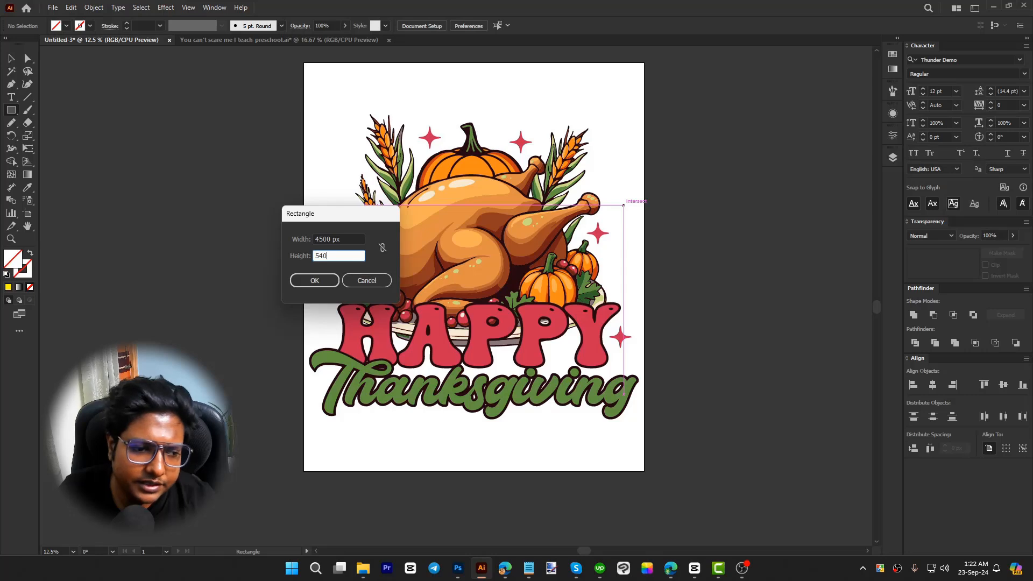
key(Return)
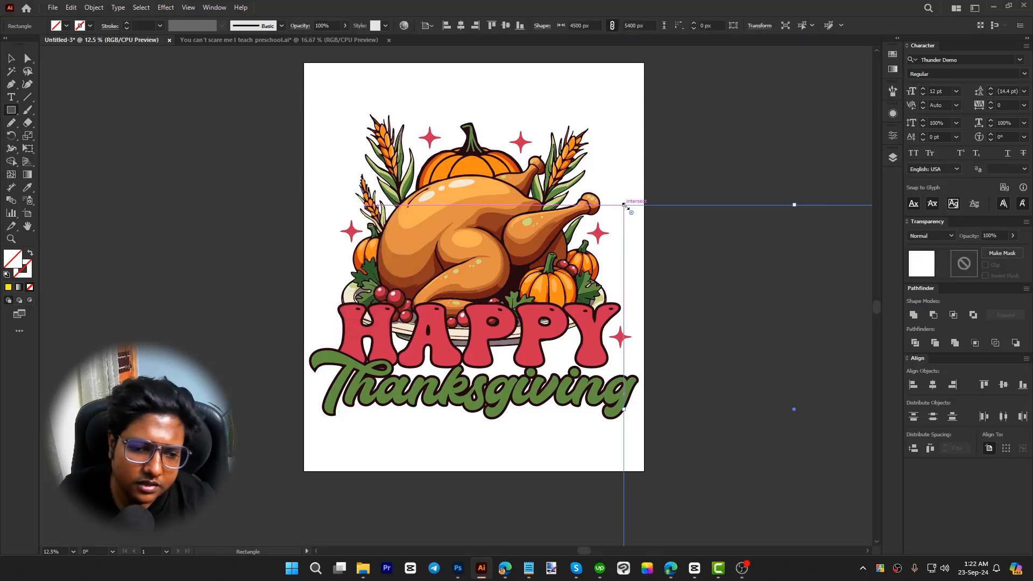
key(ctrl+z)
click(624, 205)
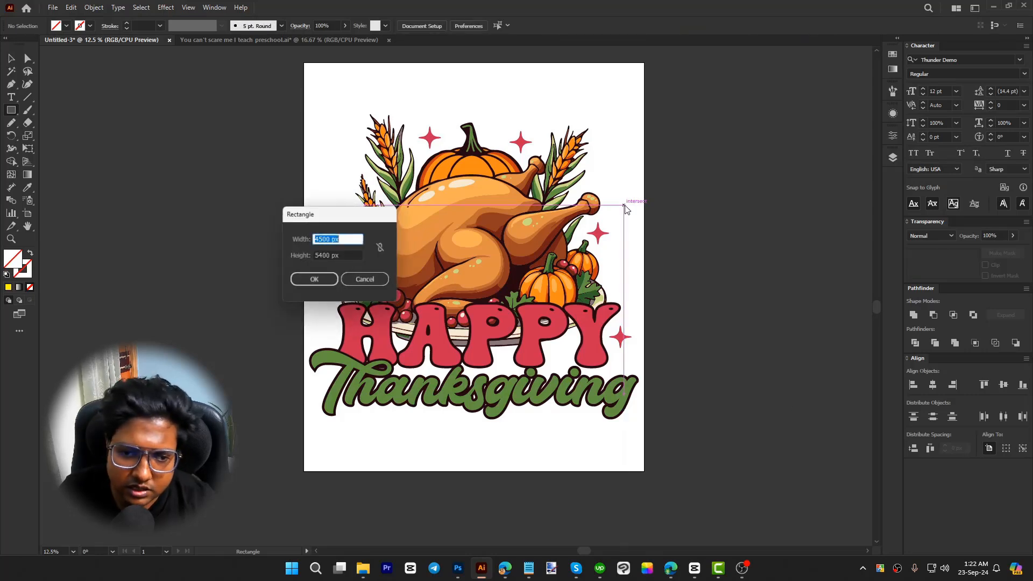
click(315, 280)
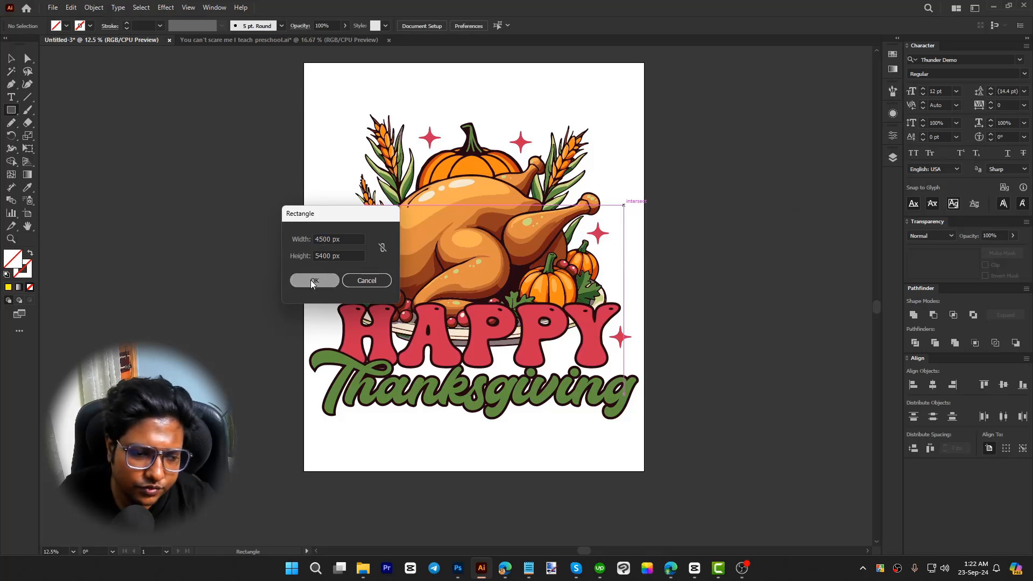
- Fill the 4500 by 5400 px rectangle with the dark maroon sampled from the turkey artwork
key(v)
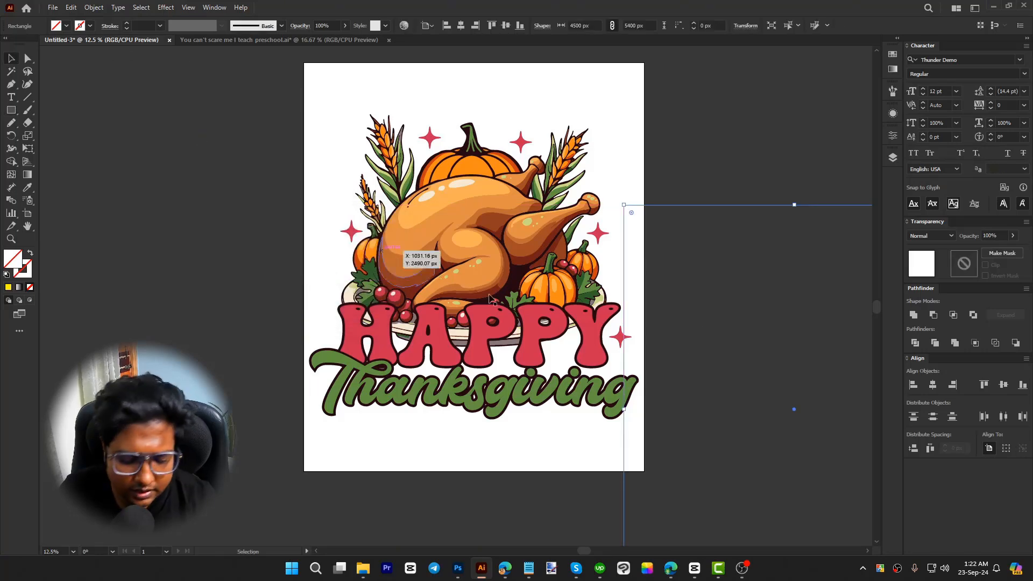
key(i)
click(521, 268)
key(v)
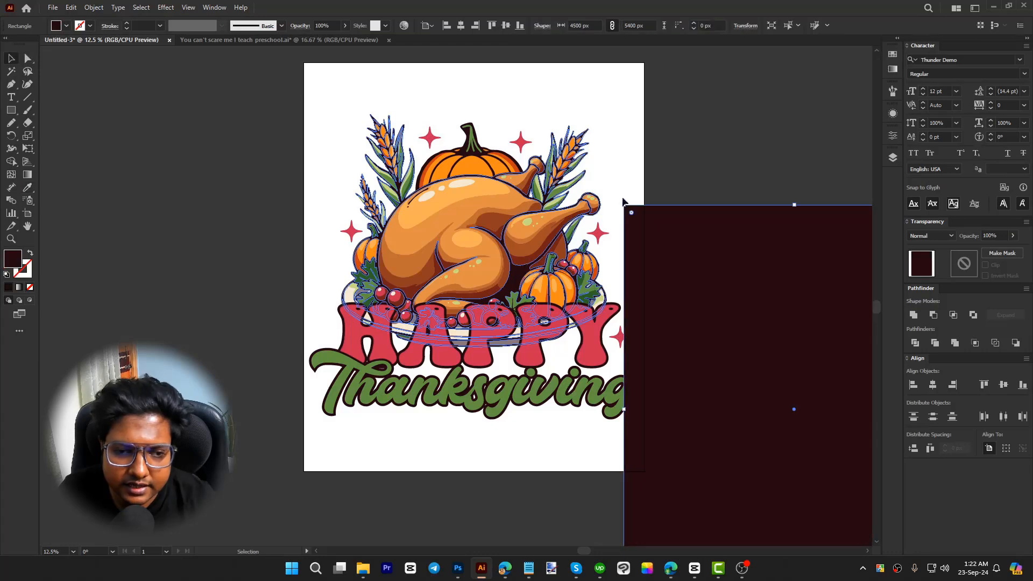
- Send the maroon rectangle behind the design and center it horizontally and vertically on the artboard
drag(710, 286, 425, 171)
right_click(425, 171)
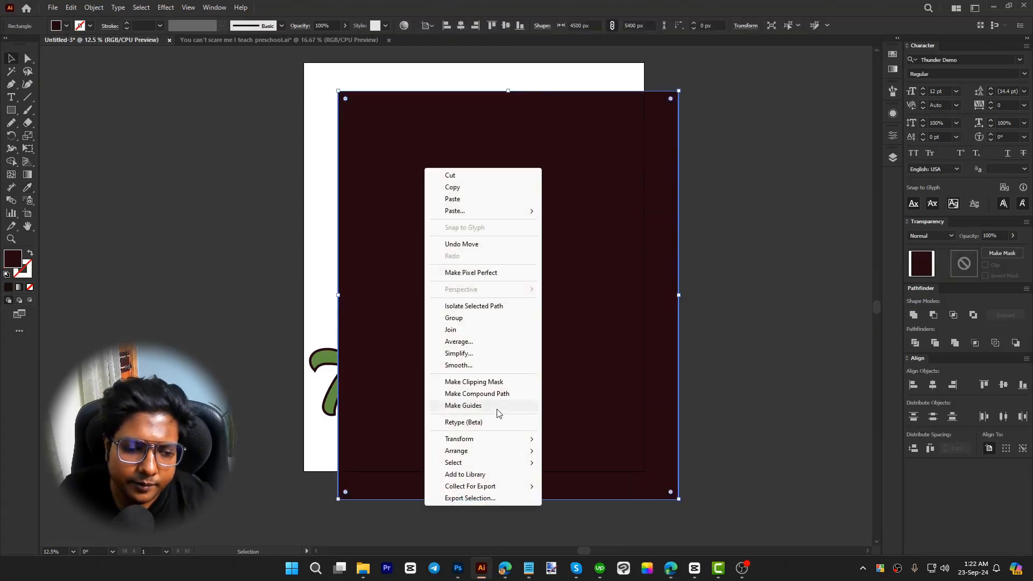
mouse_move(491, 452)
click(598, 487)
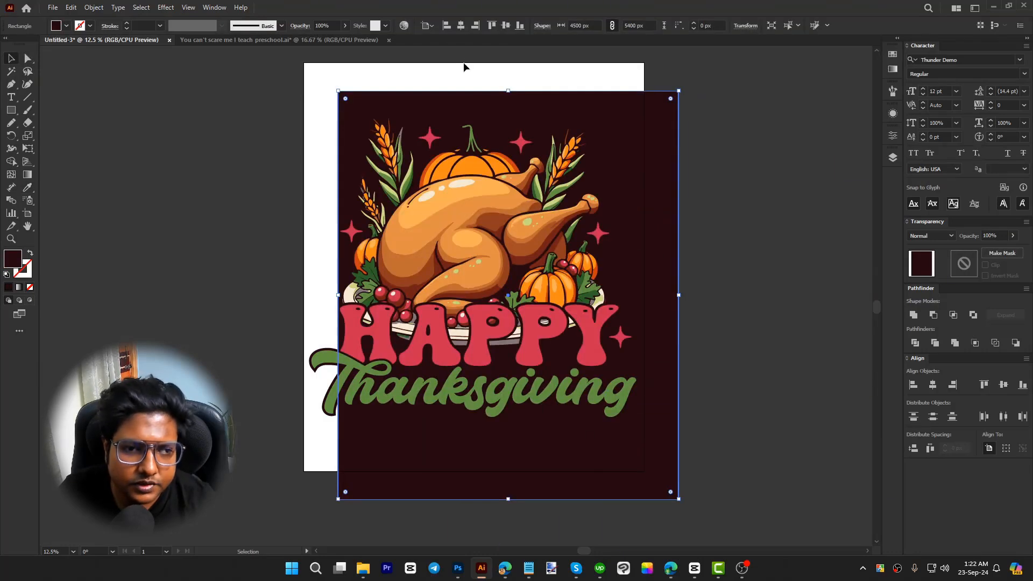
click(464, 28)
click(504, 27)
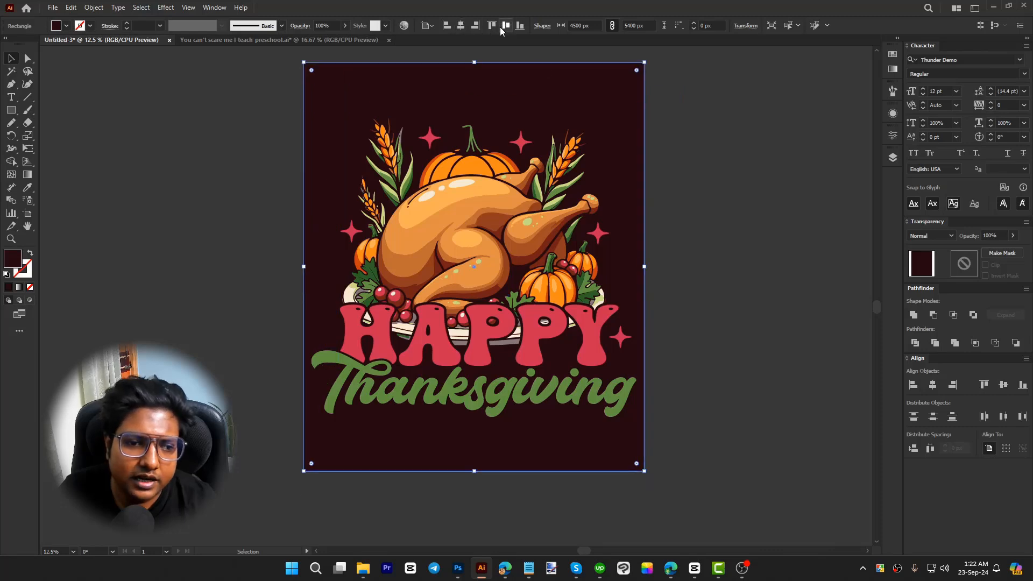
click(713, 274)
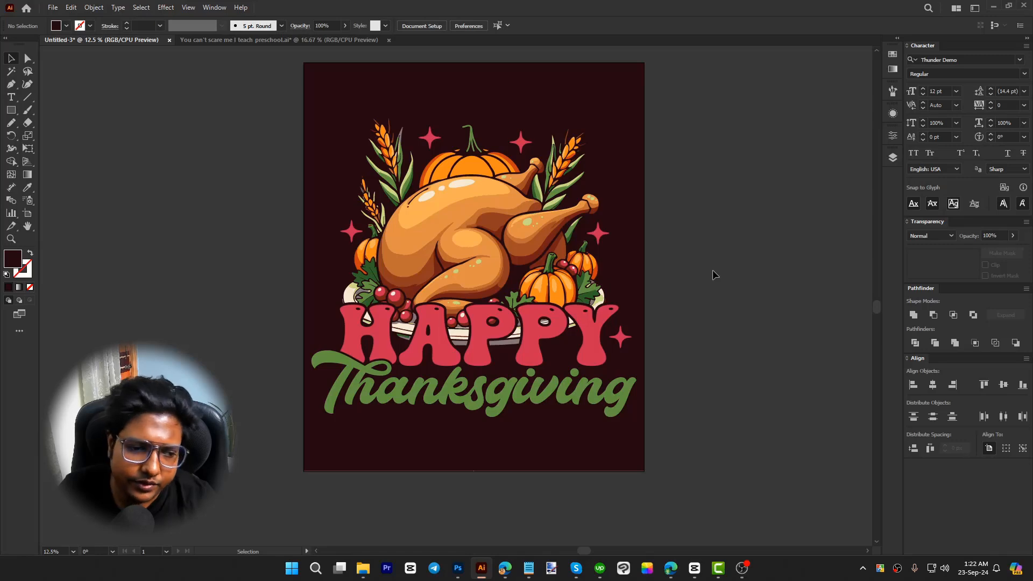
drag(509, 302, 508, 304)
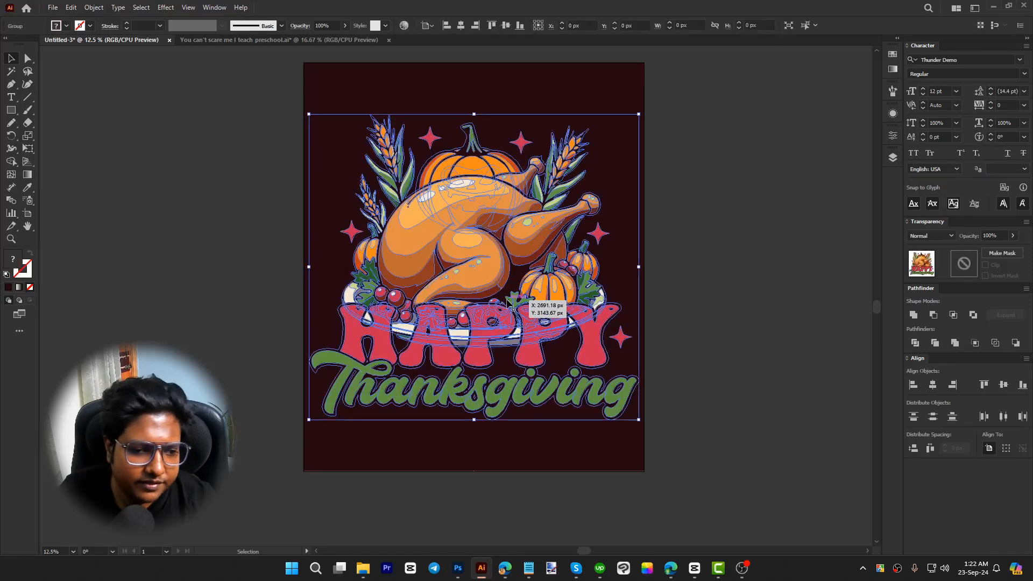
click(753, 331)
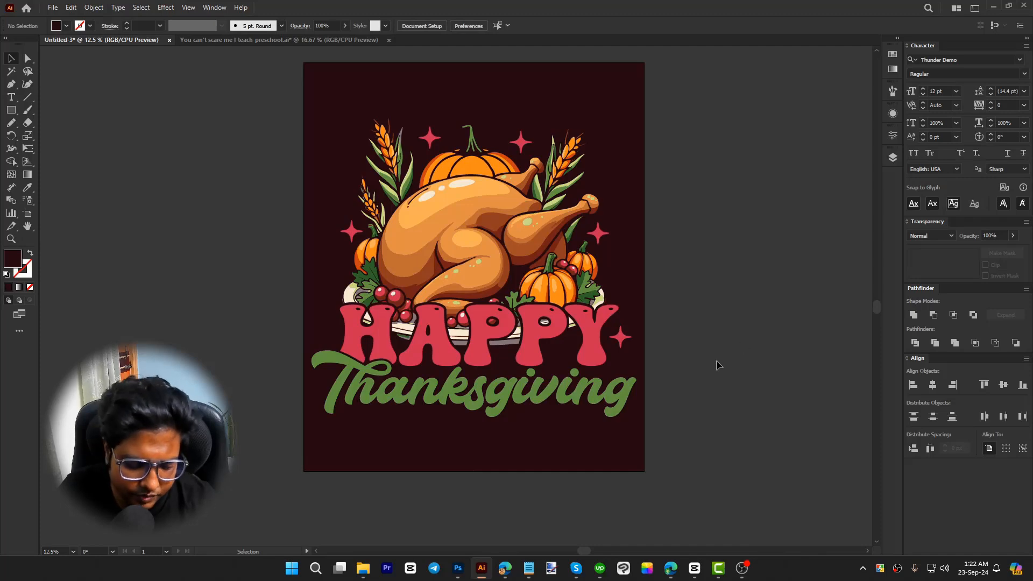
key(ctrl)
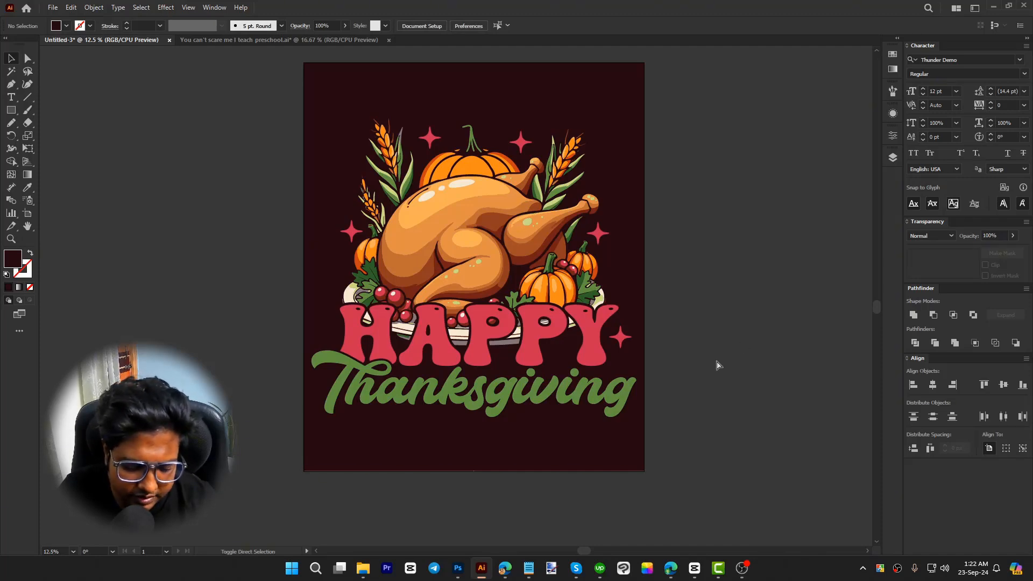
- Start saving a copy under a new name and choose New folder (3) inside the Thanksgiving folder as destination
click(53, 7)
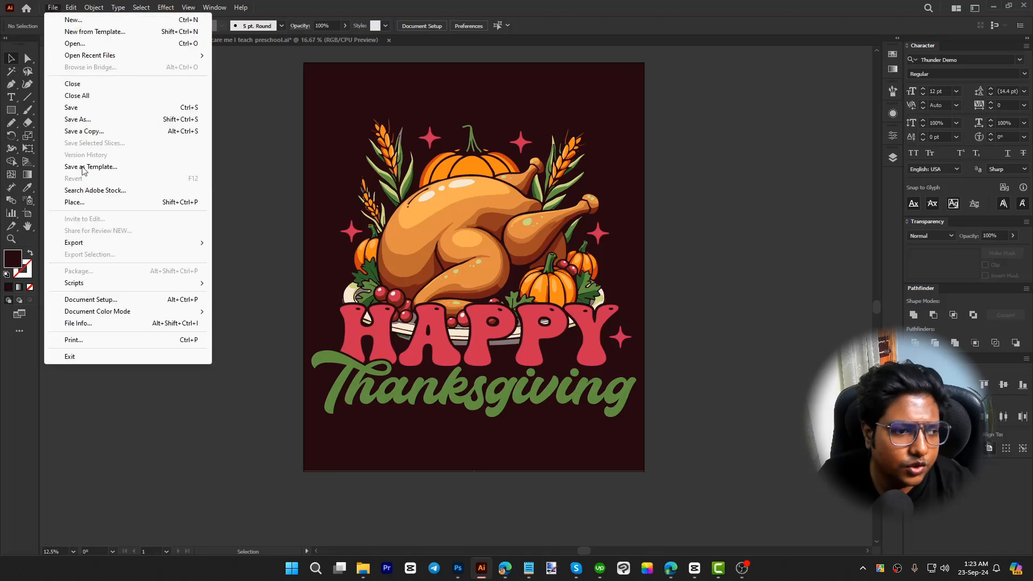
click(89, 121)
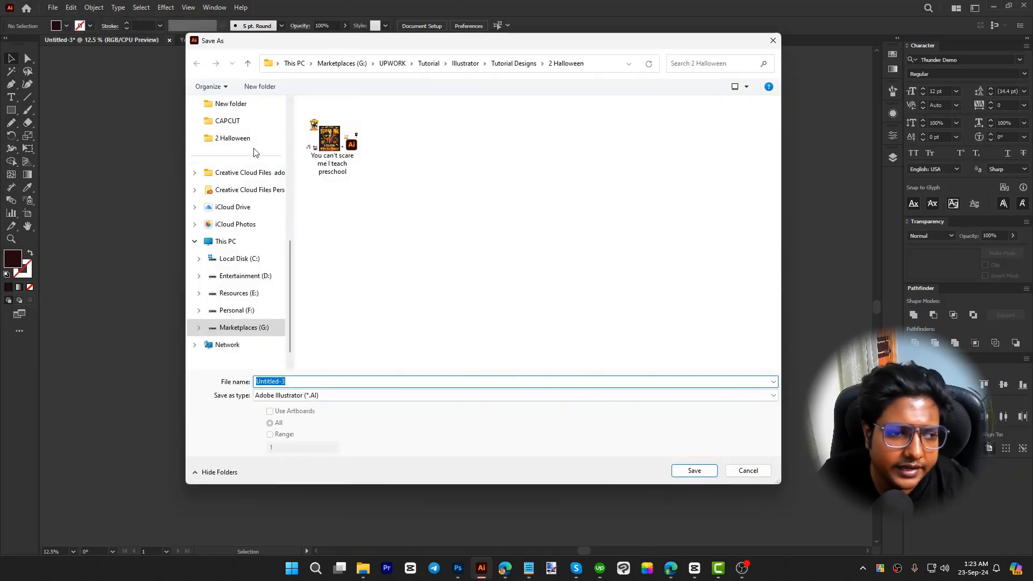
scroll(248, 141, up, 1)
click(253, 139)
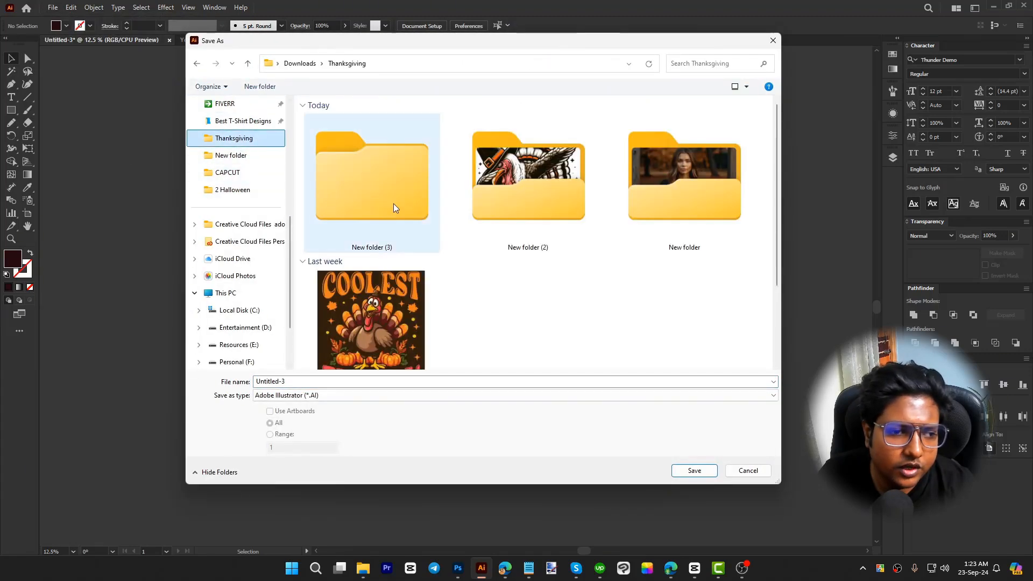
click(411, 200)
double_click(410, 199)
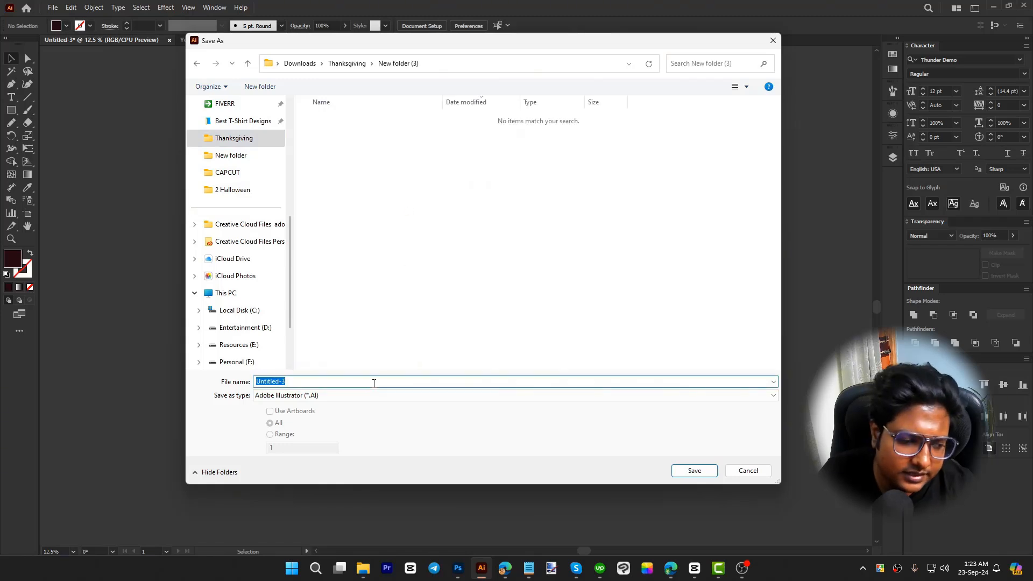
- Name the file "Happy Thanksgiving Roasted turkey graphic design vector art" and select the full name for reuse
text(Haspp)
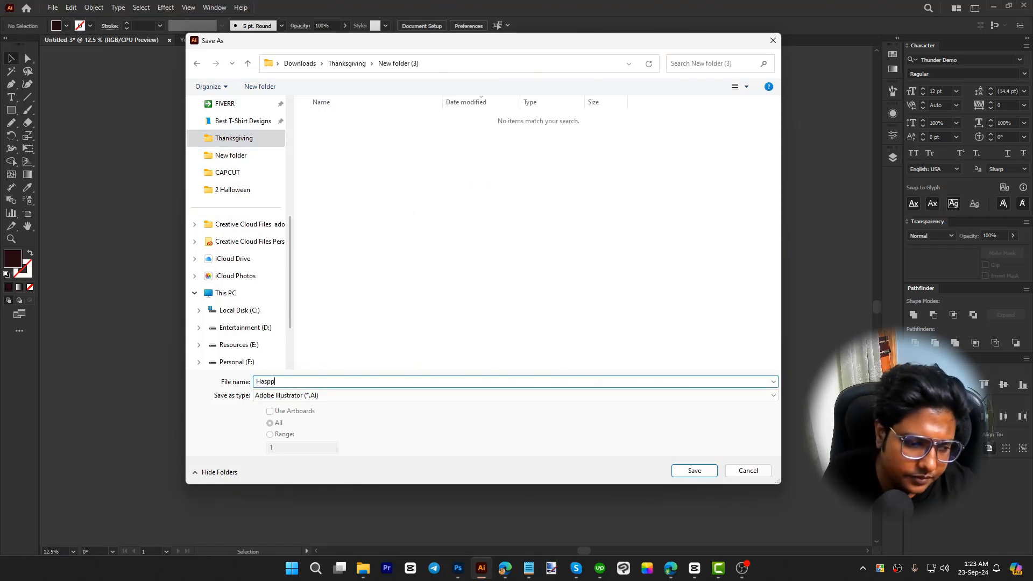
text(y Thanksgiving Roasted tu)
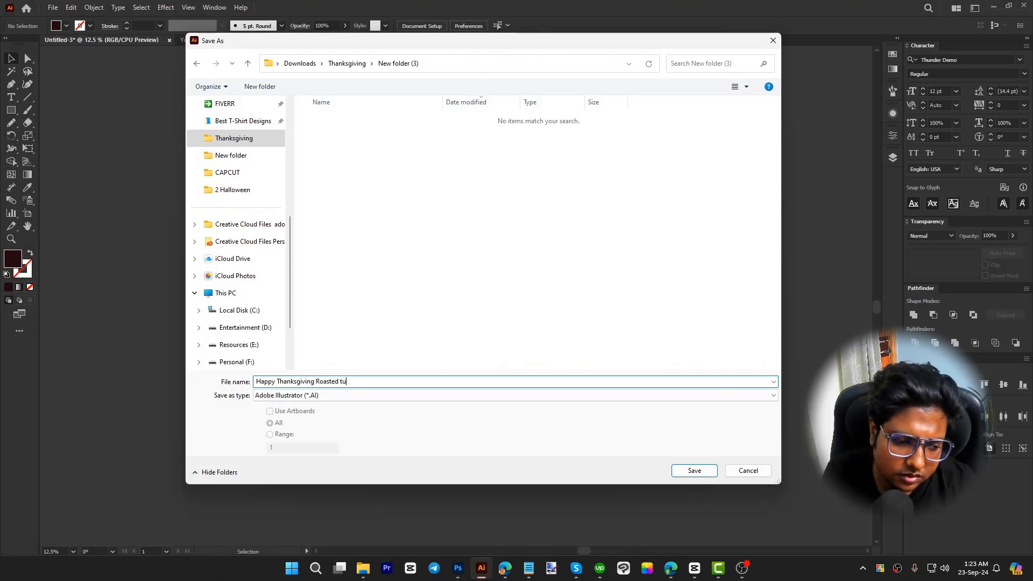
text(-shirt design)
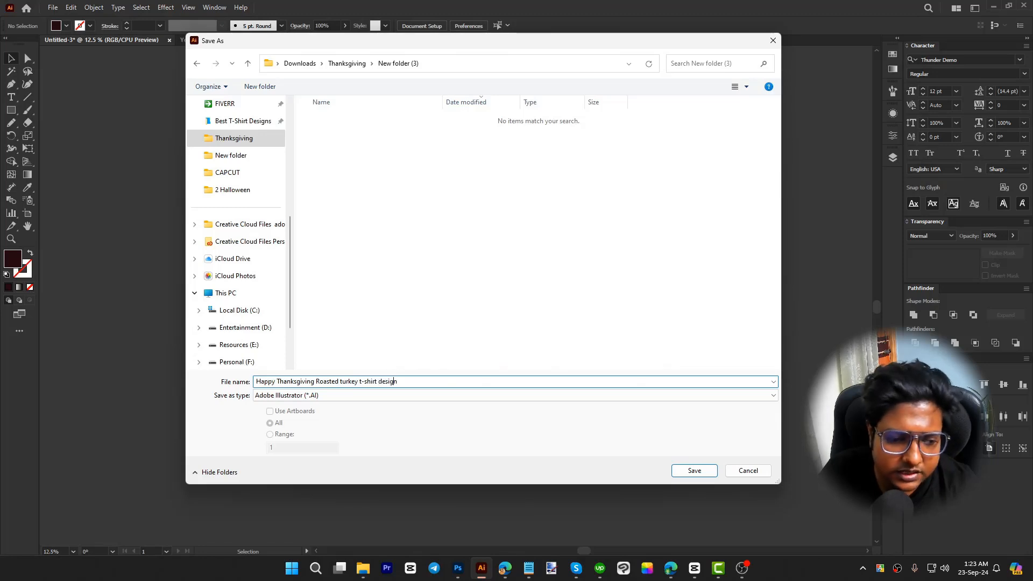
key(BackSpace)
key(BackSpace)
key(BackSpace)
key(BackSpace)
key(BackSpace)
key(BackSpace)
key(BackSpace)
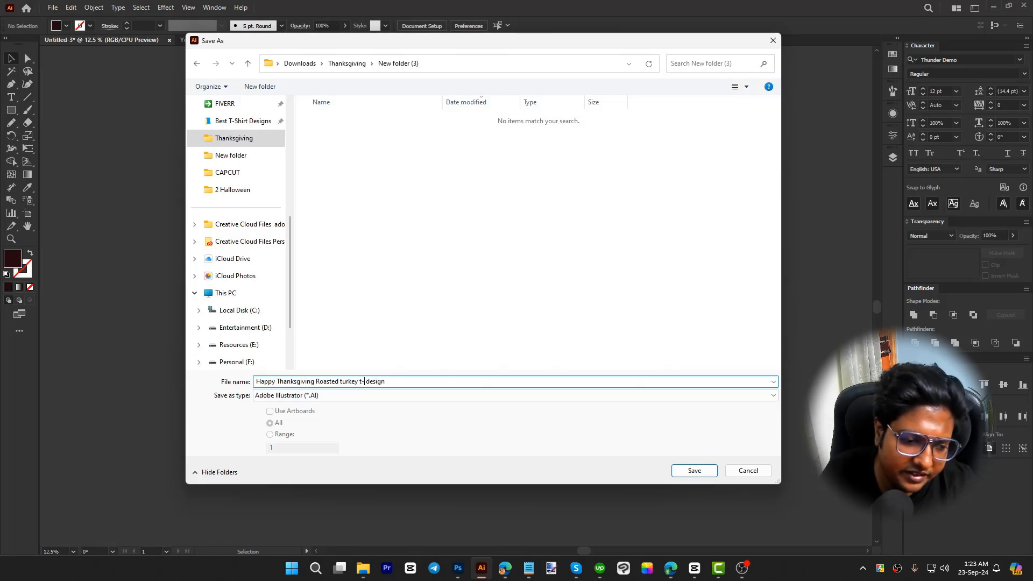
text(graphic)
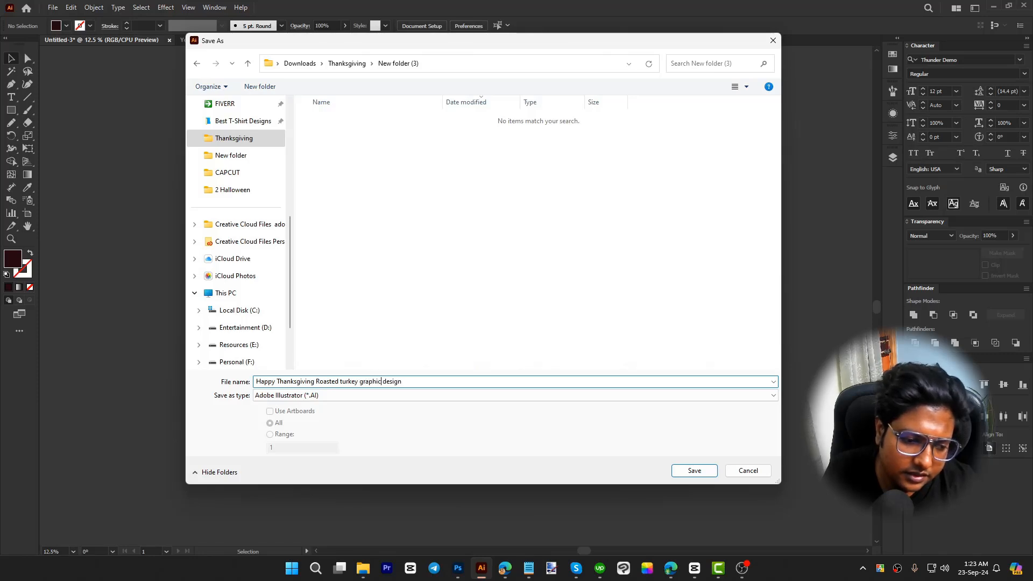
text( design ve)
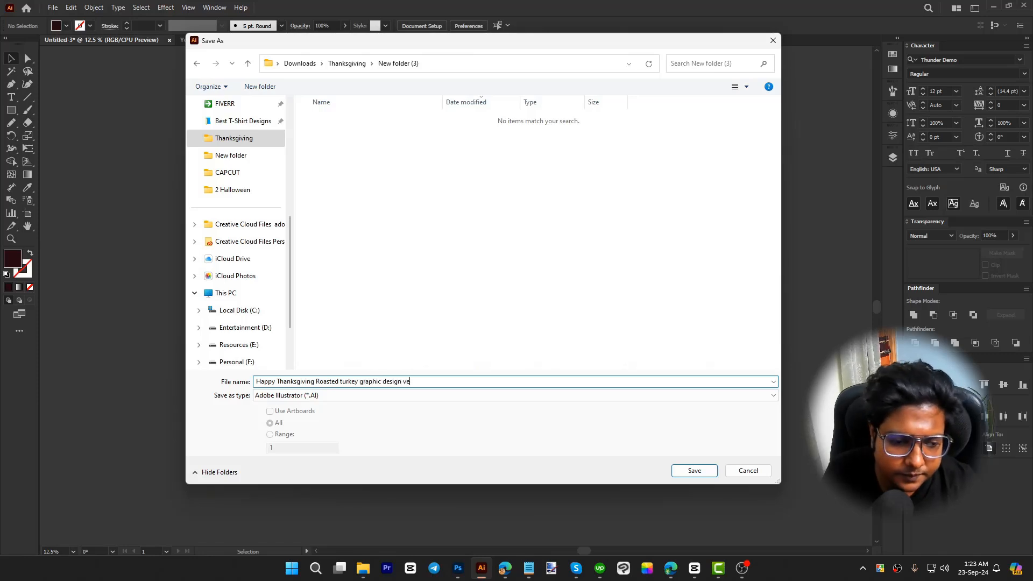
text(ctor art)
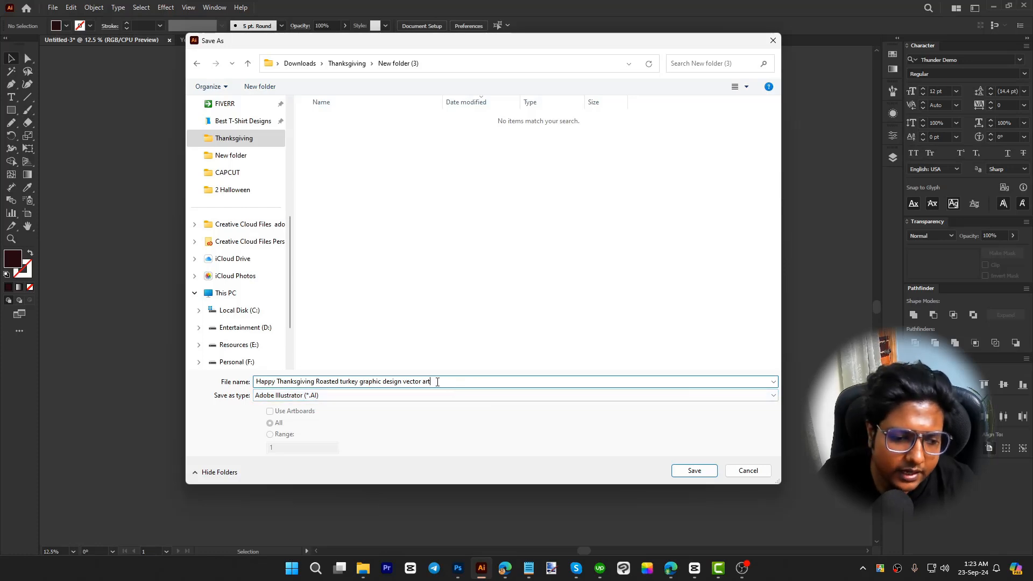
key(ctrl+a)
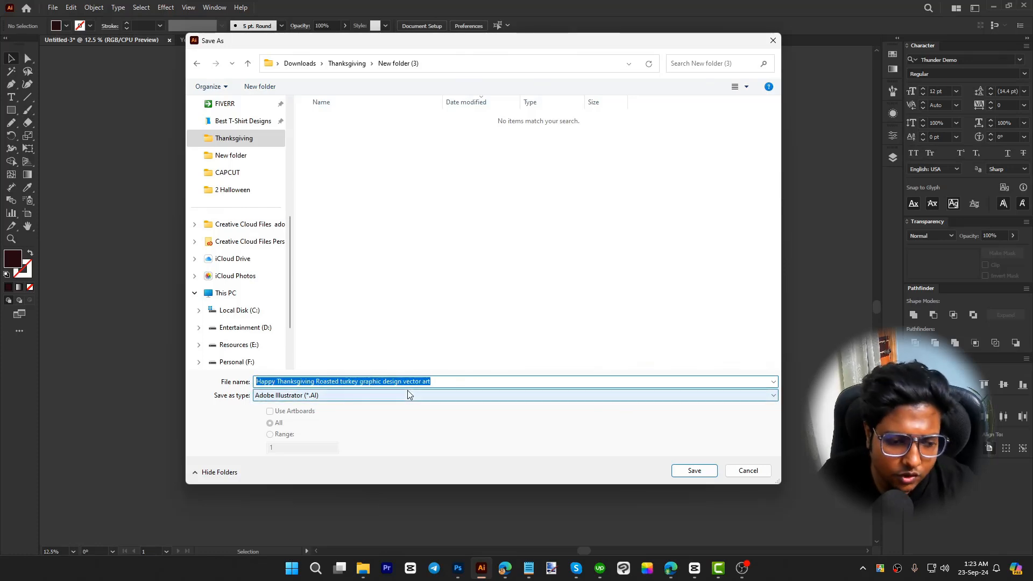
- Save the document in Illustrator EPS format using the Illustrator 10 EPS version
click(404, 396)
click(353, 420)
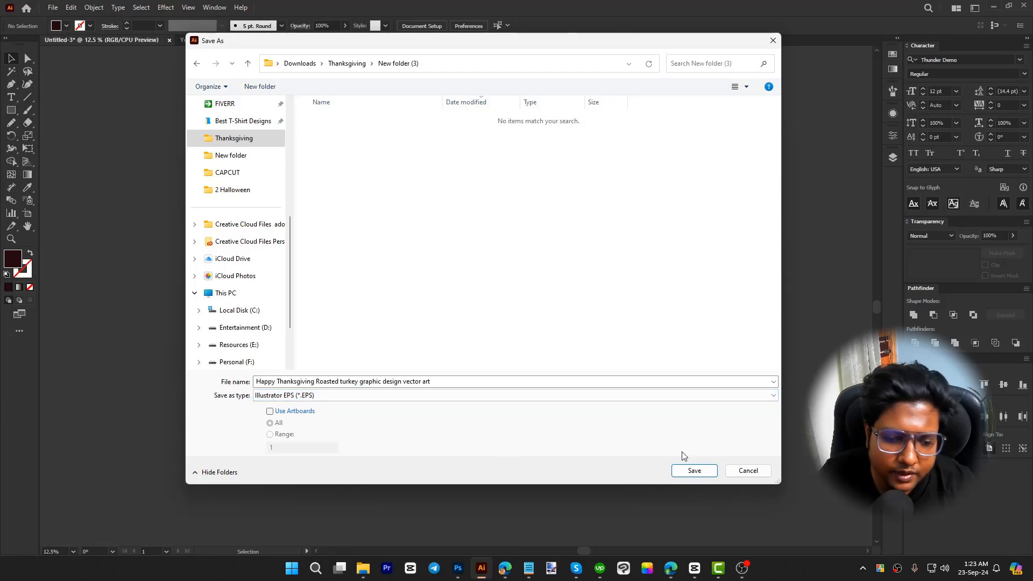
click(694, 471)
click(618, 126)
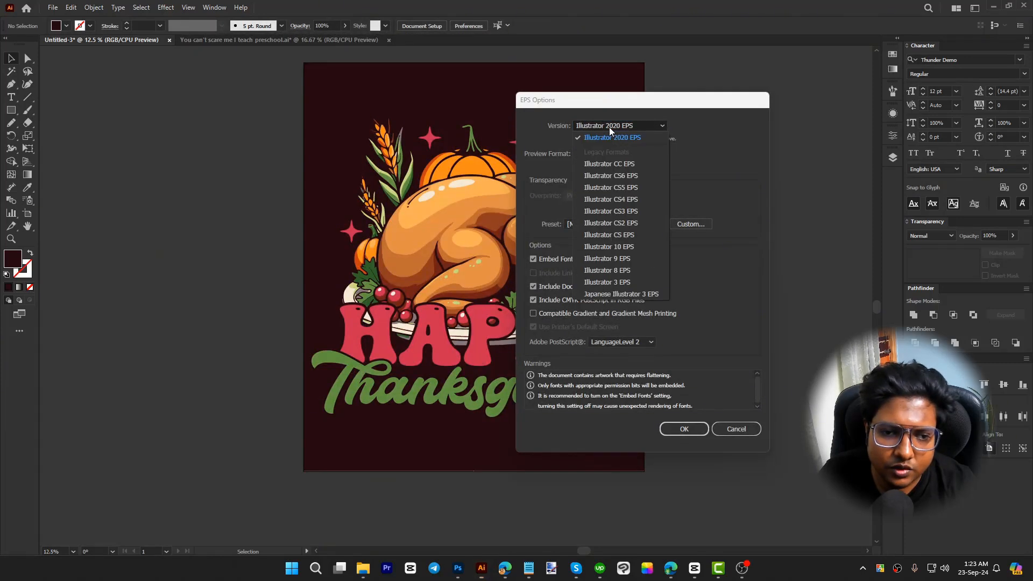
click(632, 246)
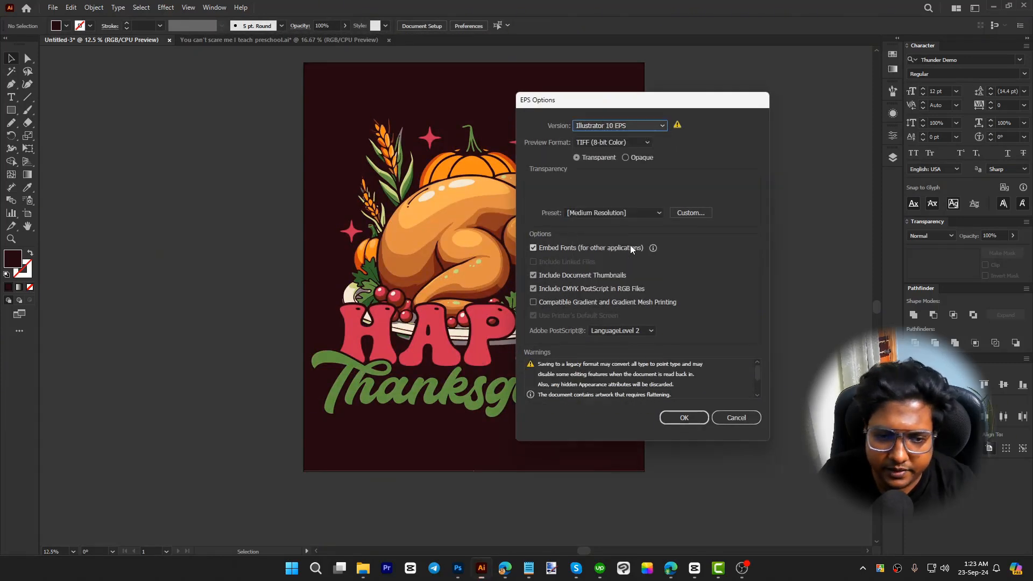
click(684, 418)
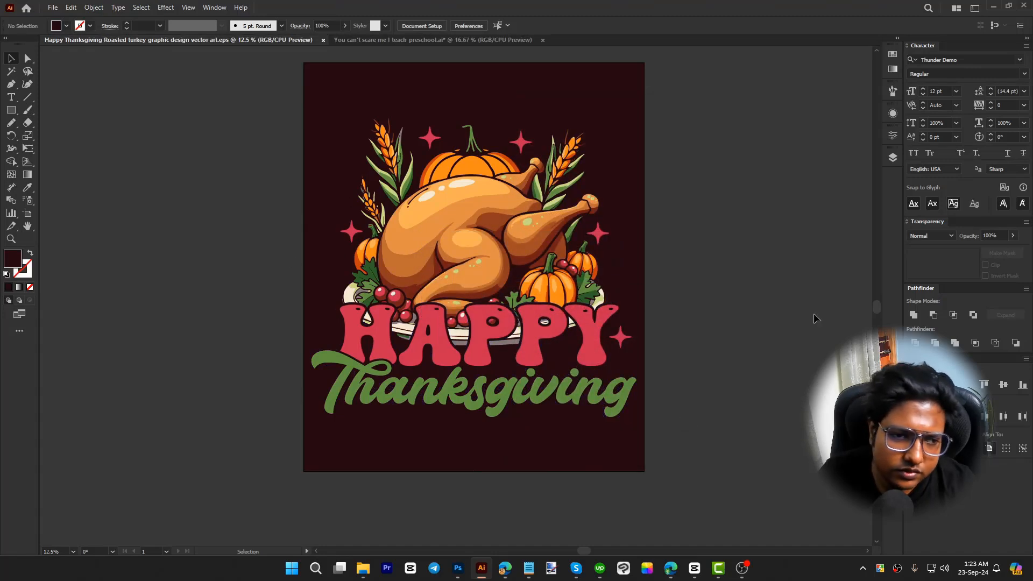
- Give the artboard the same name as the file and export it for screens as JPG 100 at 1x scale
key(ctrl+alt+e)
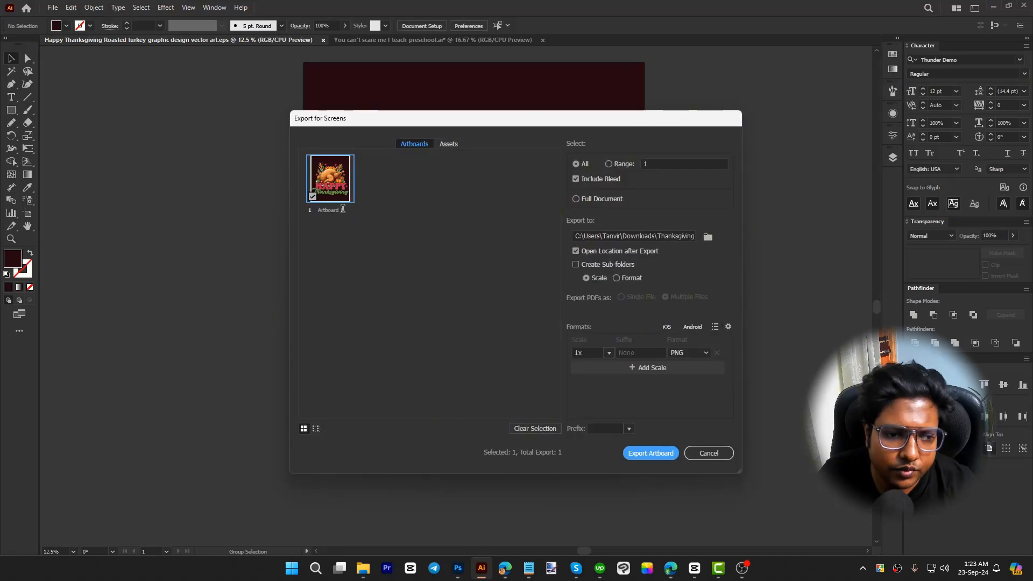
click(689, 353)
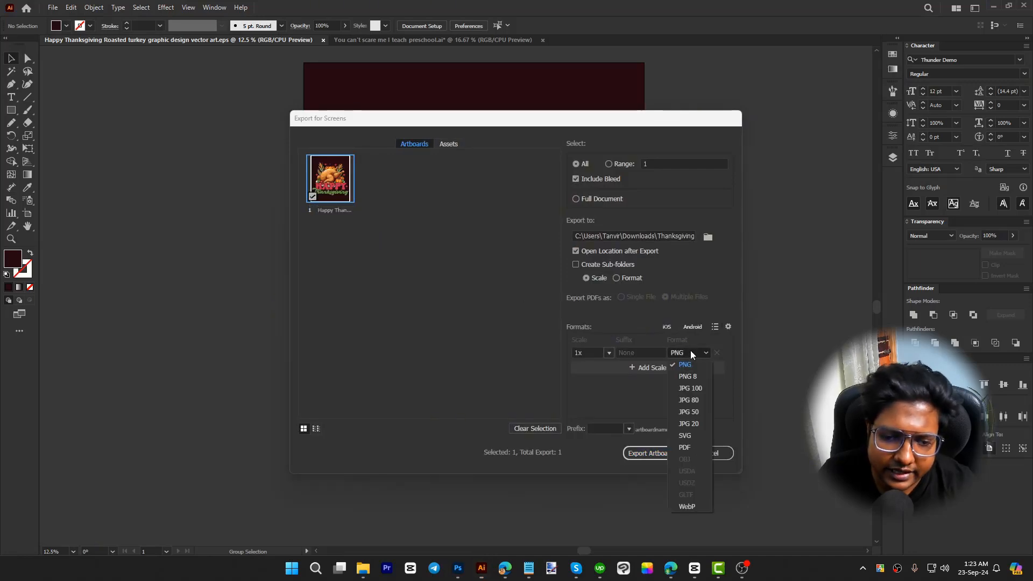
click(693, 392)
click(662, 453)
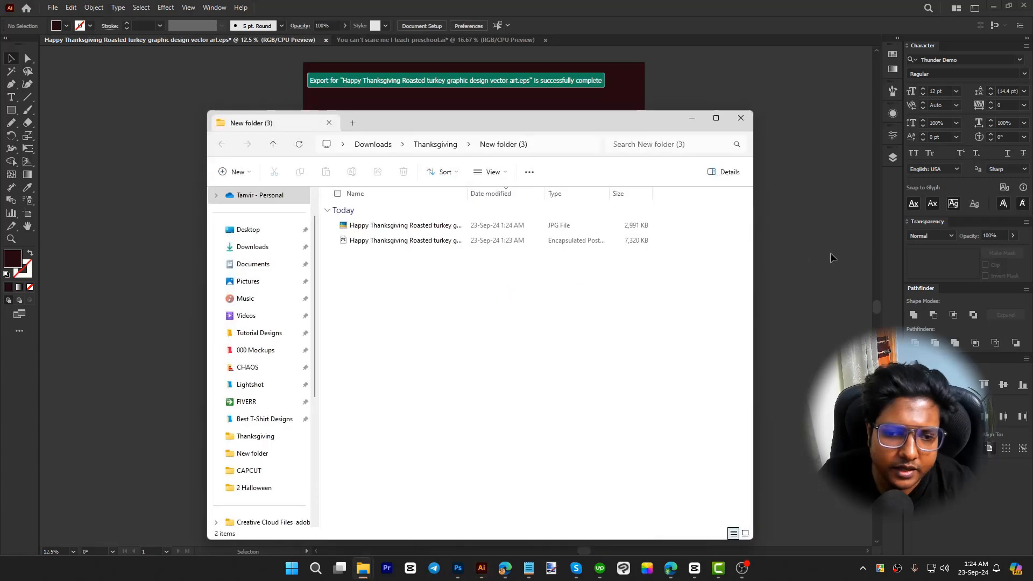
- Return to the Illustrator document and hide the maroon background rectangle in Layer 1
click(831, 257)
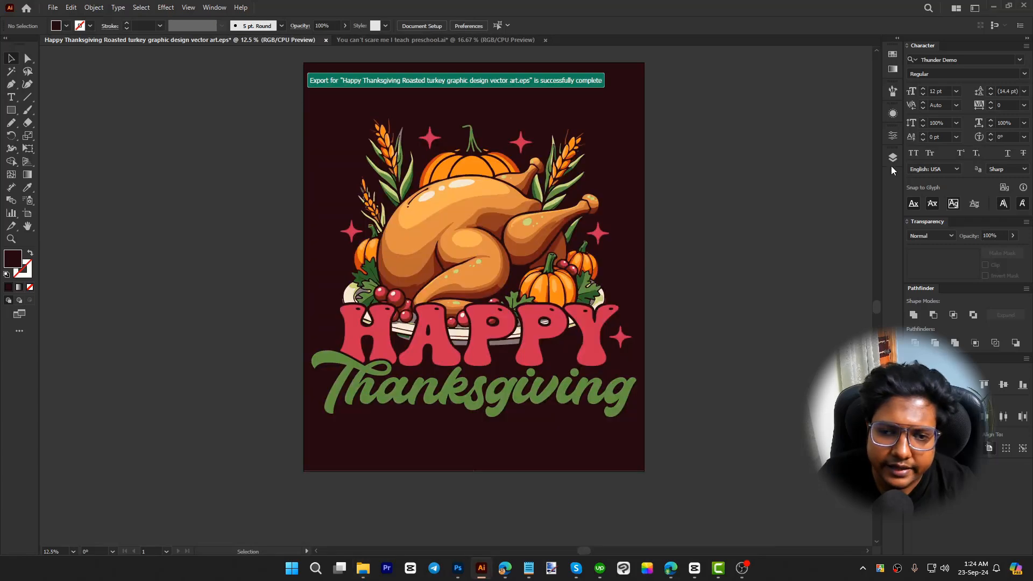
click(892, 157)
click(760, 206)
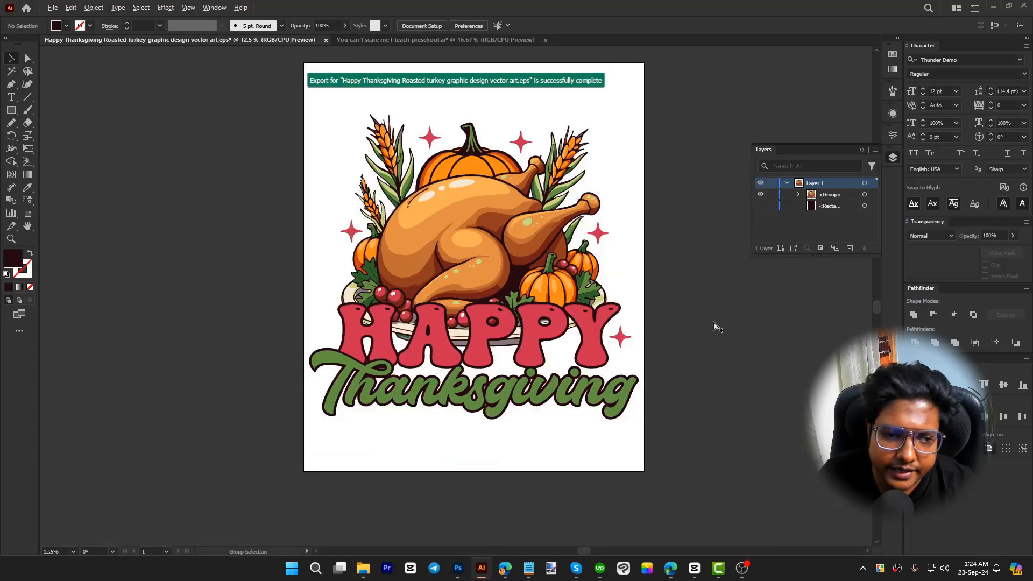
- Export the artboard without its background as a 1x PNG and show the exported files as thumbnail icons
key(ctrl+alt+e)
click(688, 352)
click(688, 368)
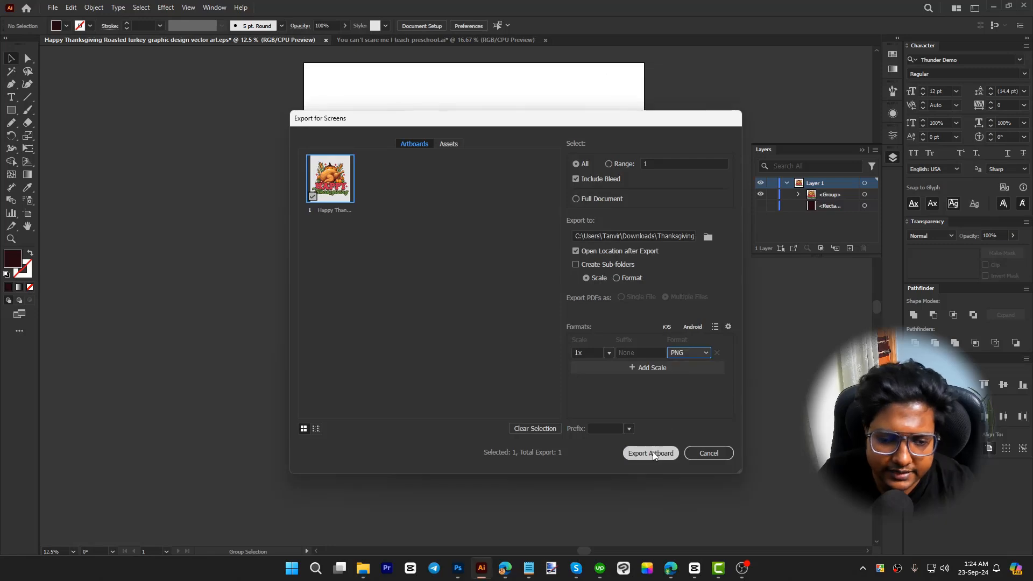
click(648, 453)
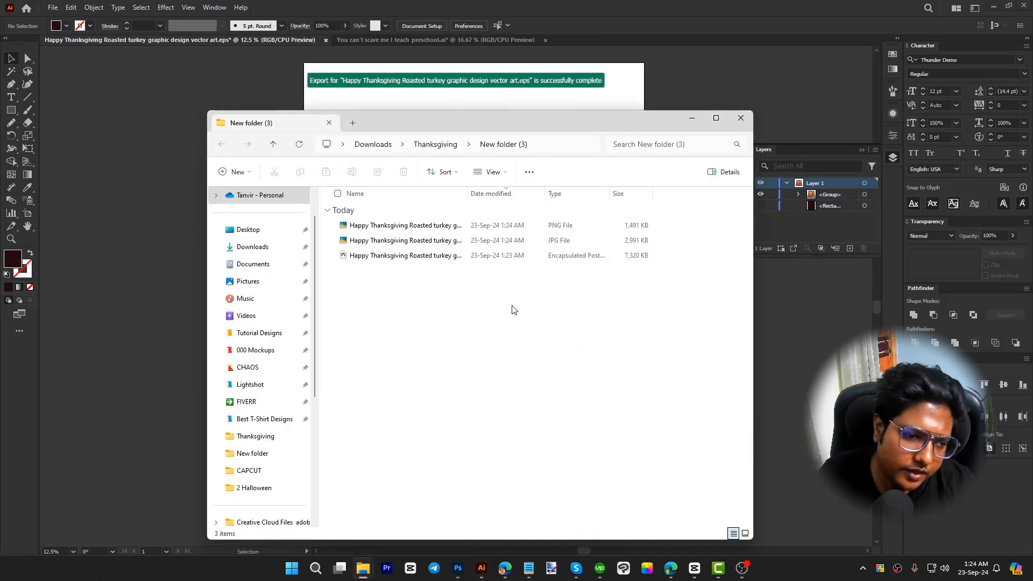
click(491, 172)
click(497, 218)
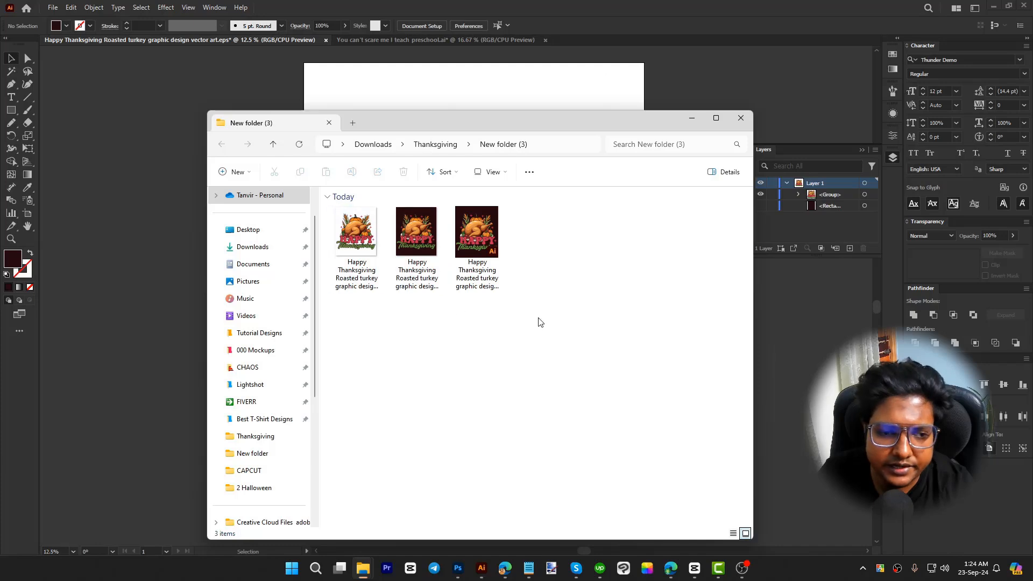
- Switch to Leonardo.Ai in the browser and highlight "Thanksgiving background" in the image prompt
key(alt+Tab)
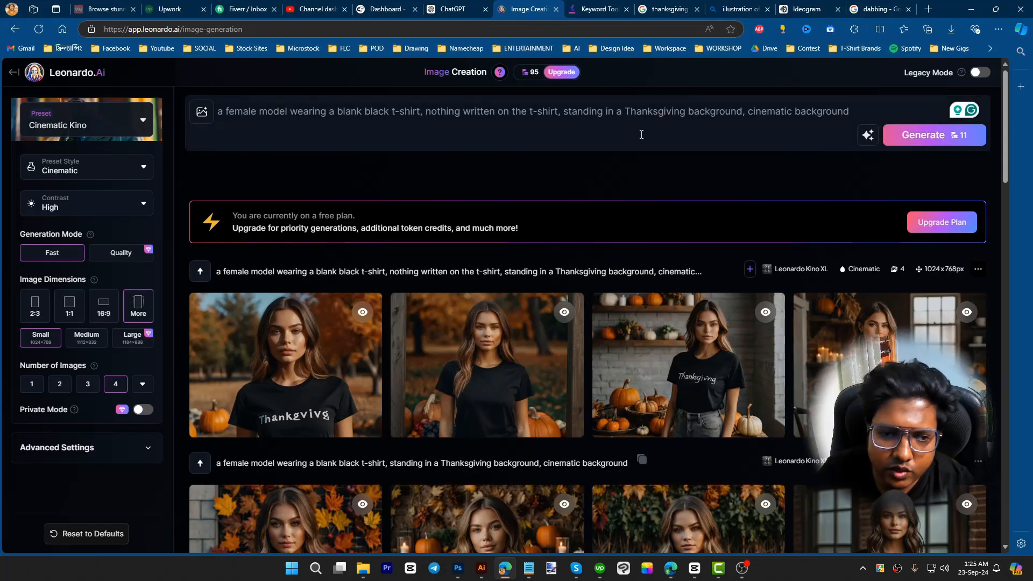
drag(627, 113, 745, 114)
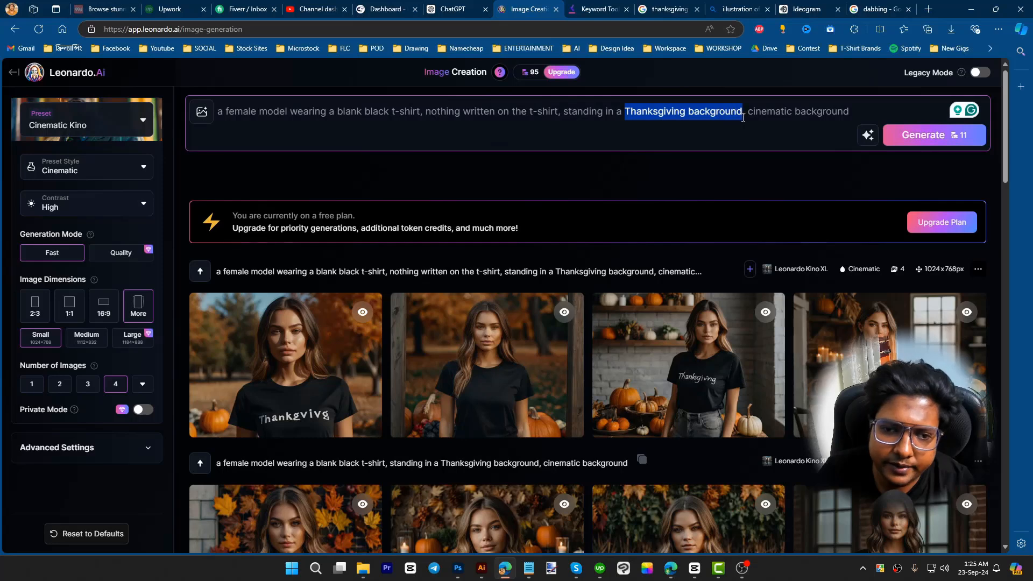
- Examine the generated black t-shirt model images, including an enlarged view of the second female model and the earlier male results
click(687, 124)
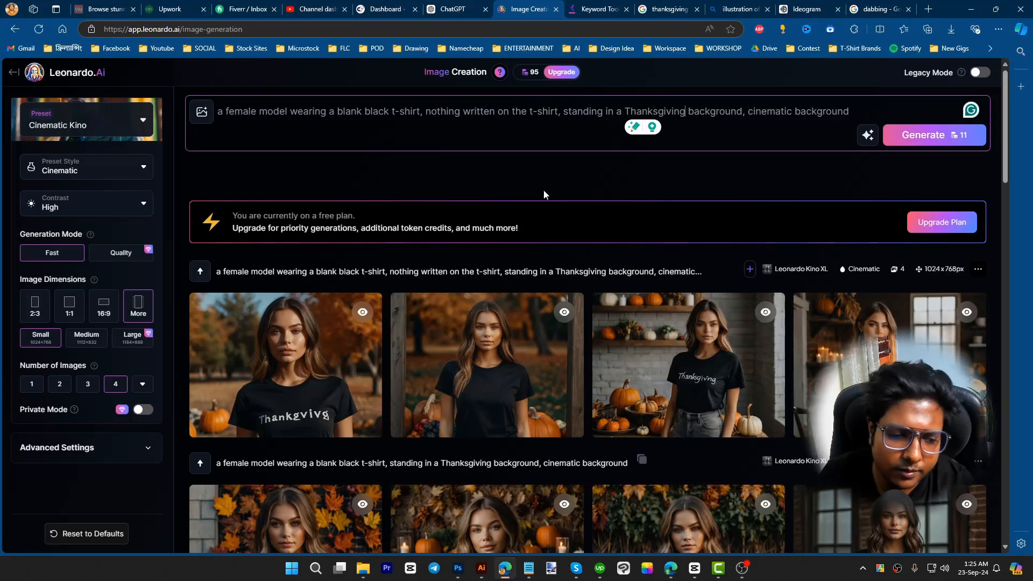
mouse_move(514, 325)
click(498, 347)
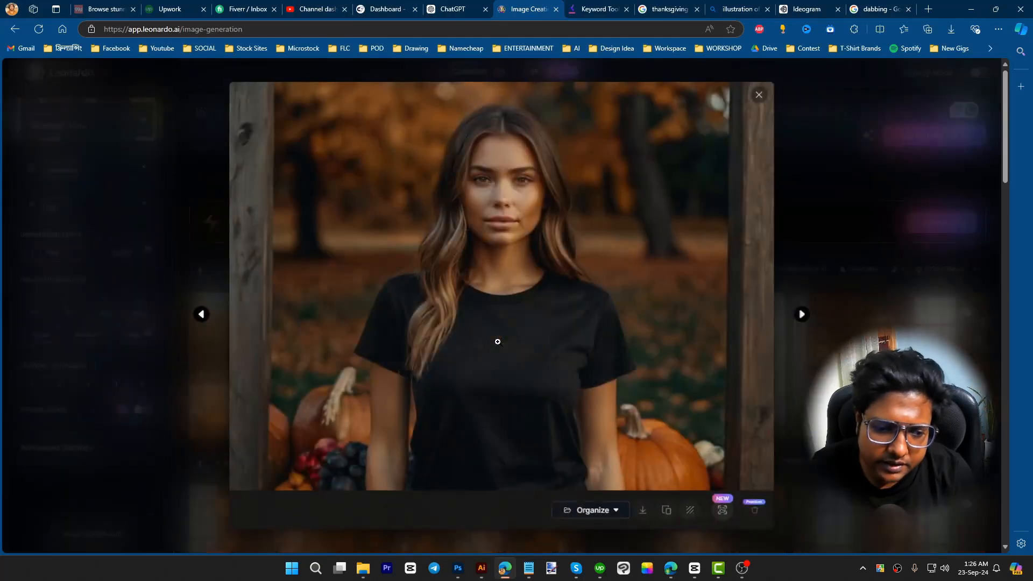
key(Escape)
scroll(579, 344, down, 9)
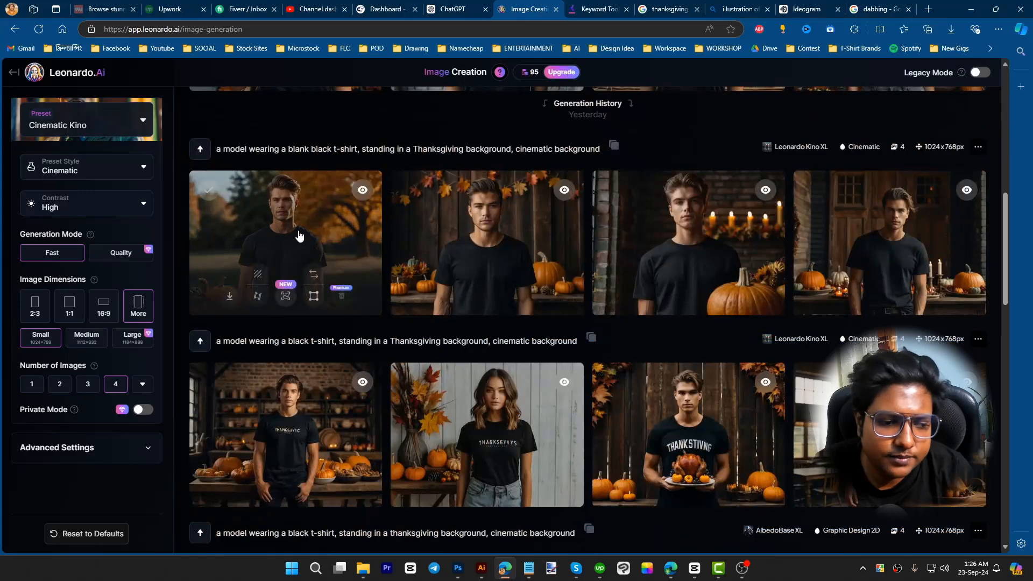
scroll(490, 243, up, 5)
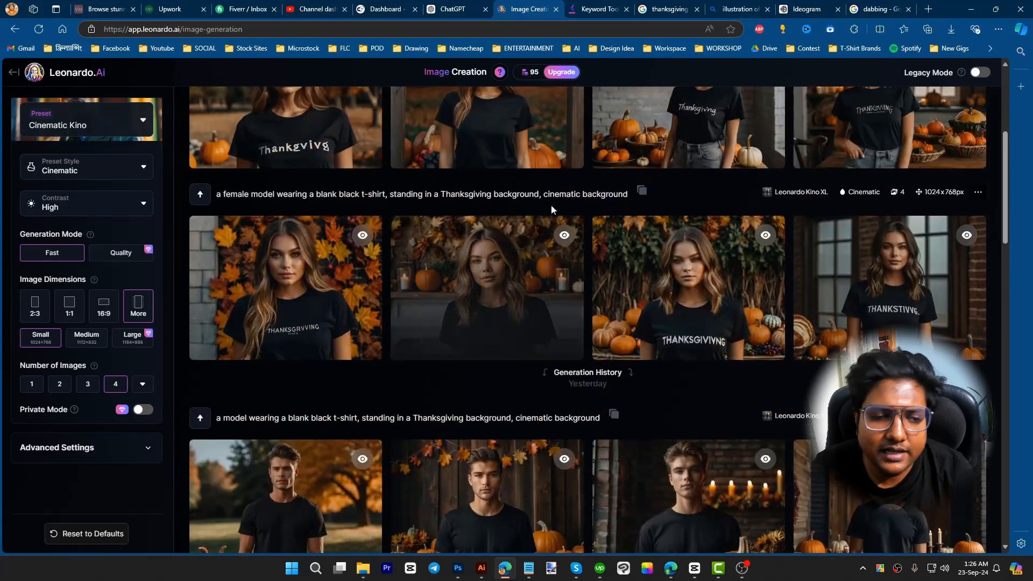
scroll(552, 204, up, 5)
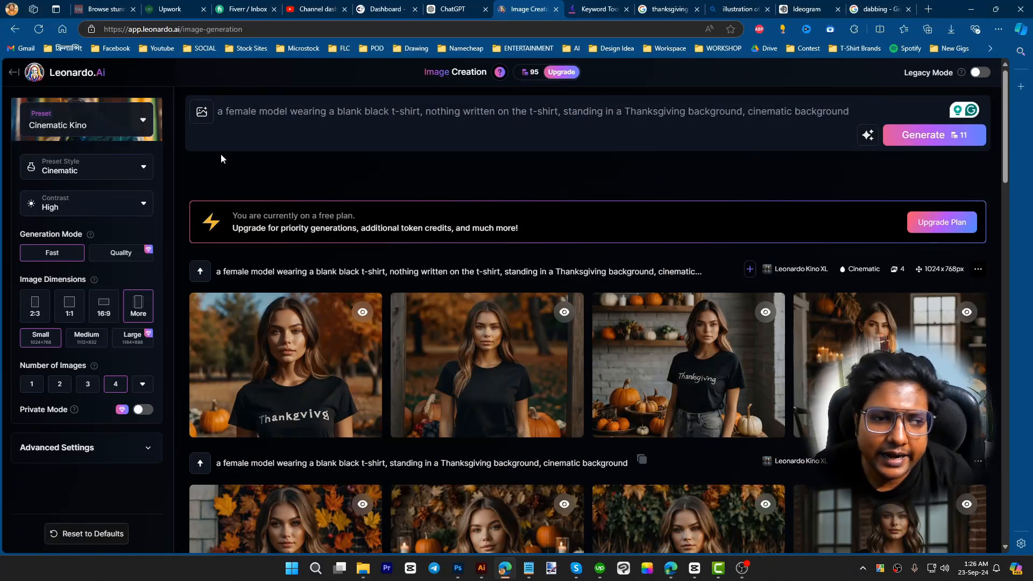
- Look over the available platform presets and the image dimension options used for the model images
click(86, 125)
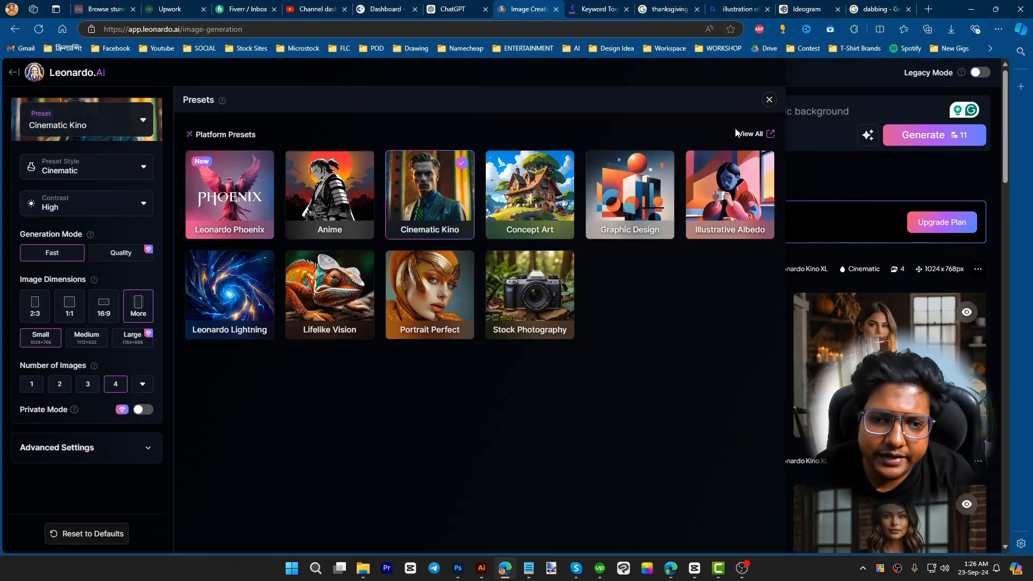
click(769, 100)
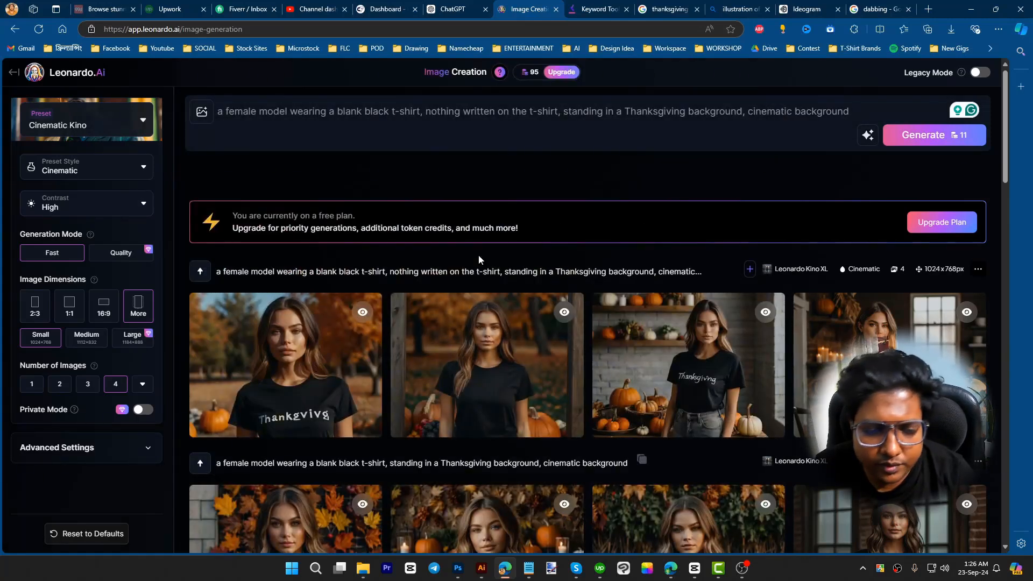
click(138, 306)
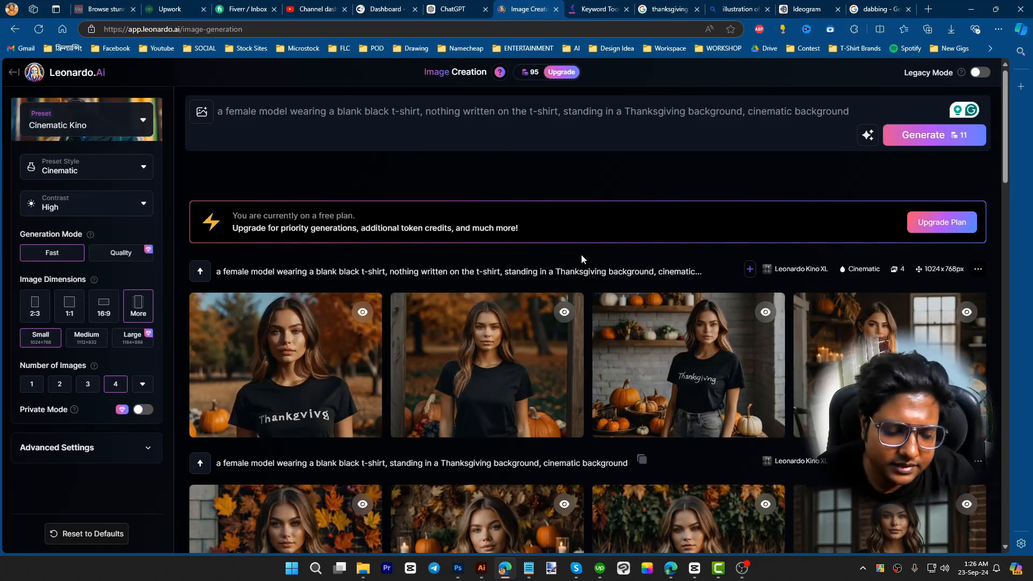
- Switch to Photoshop and create a landscape document 3200 px wide and 2100 px high at 150 pixels per inch
click(459, 570)
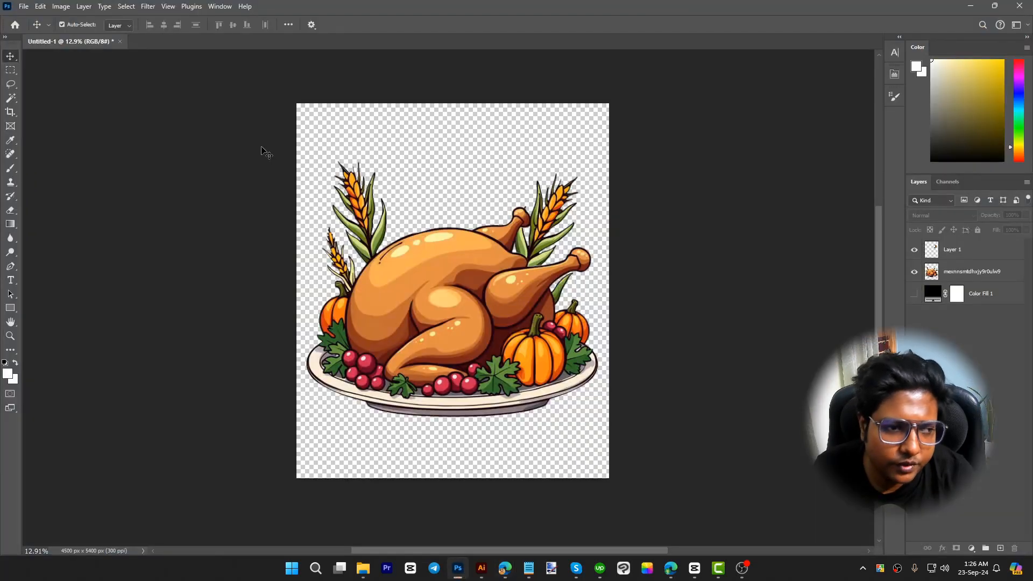
click(24, 6)
click(29, 18)
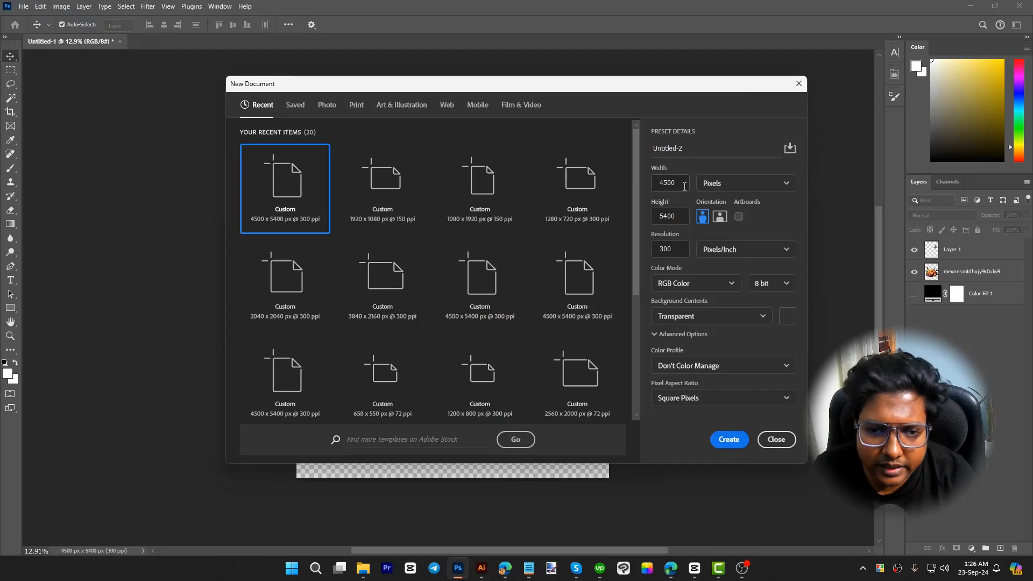
drag(683, 183, 645, 184)
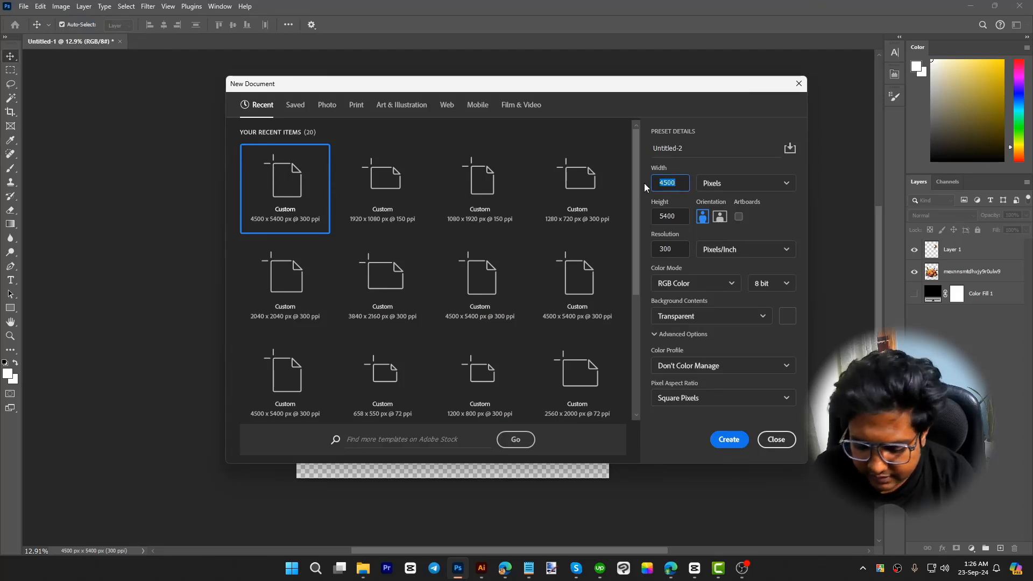
text(23)
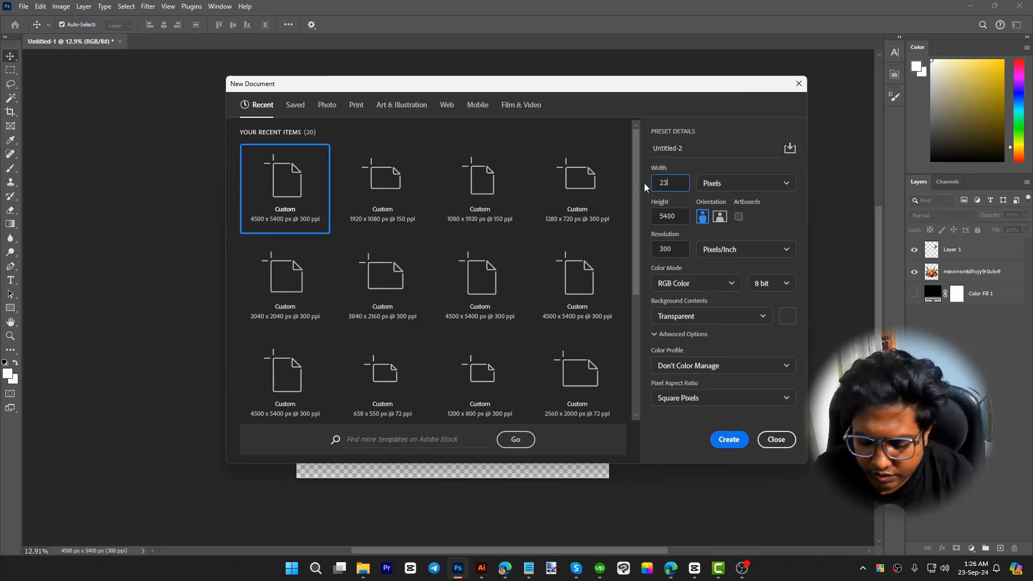
text(00)
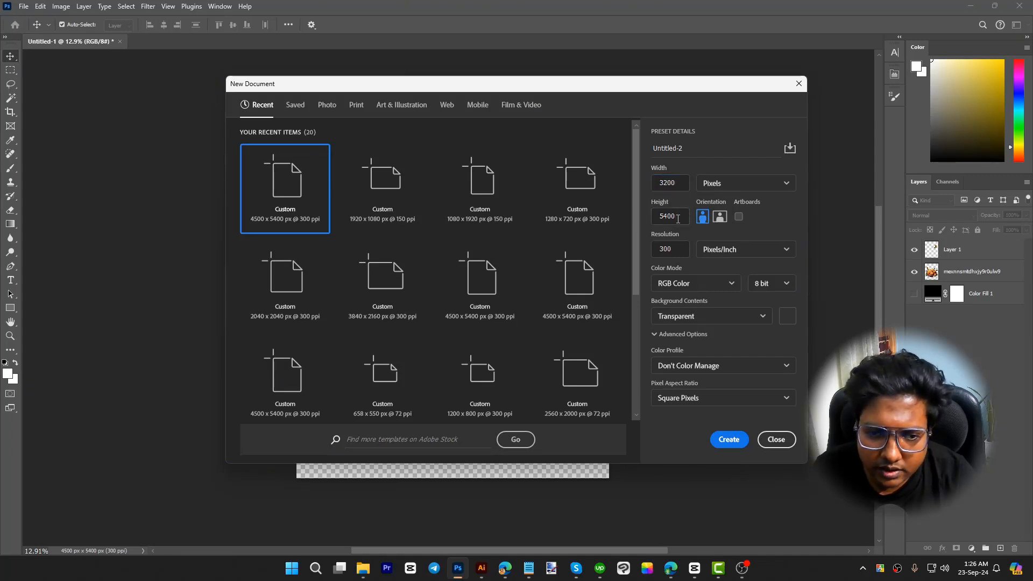
drag(677, 219, 631, 218)
text(2100)
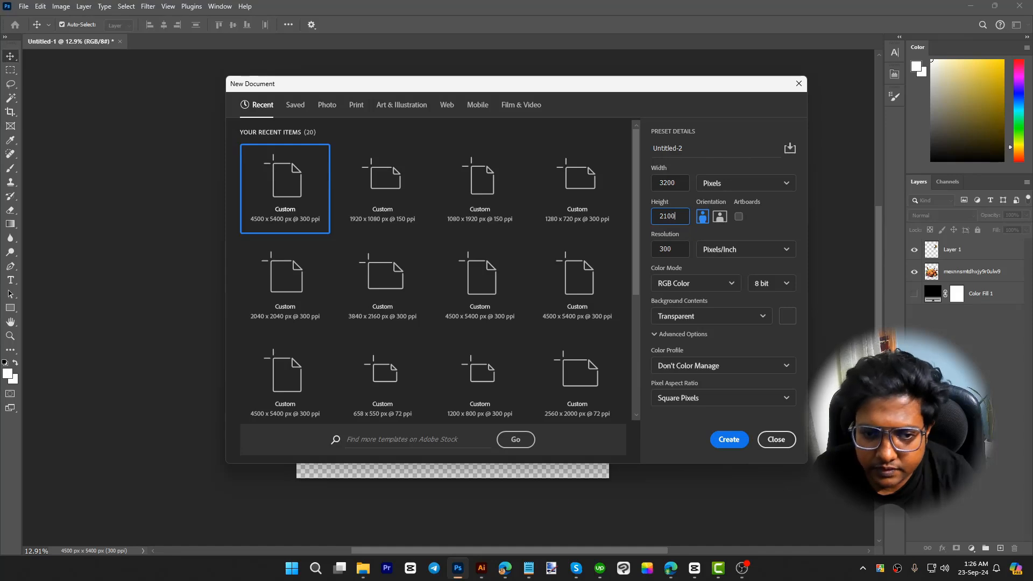
drag(677, 251, 639, 250)
text(150)
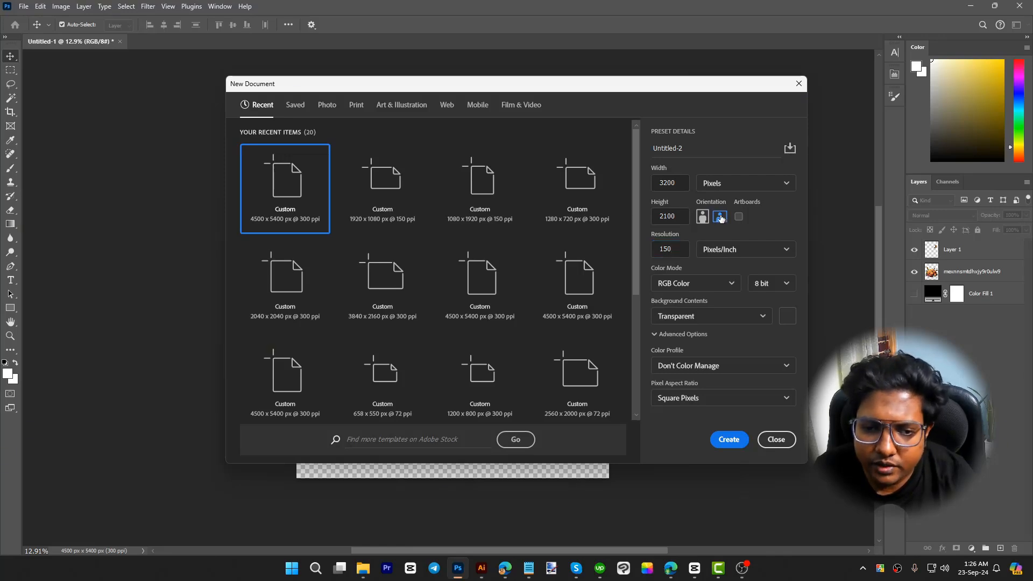
click(729, 440)
drag(472, 308, 502, 299)
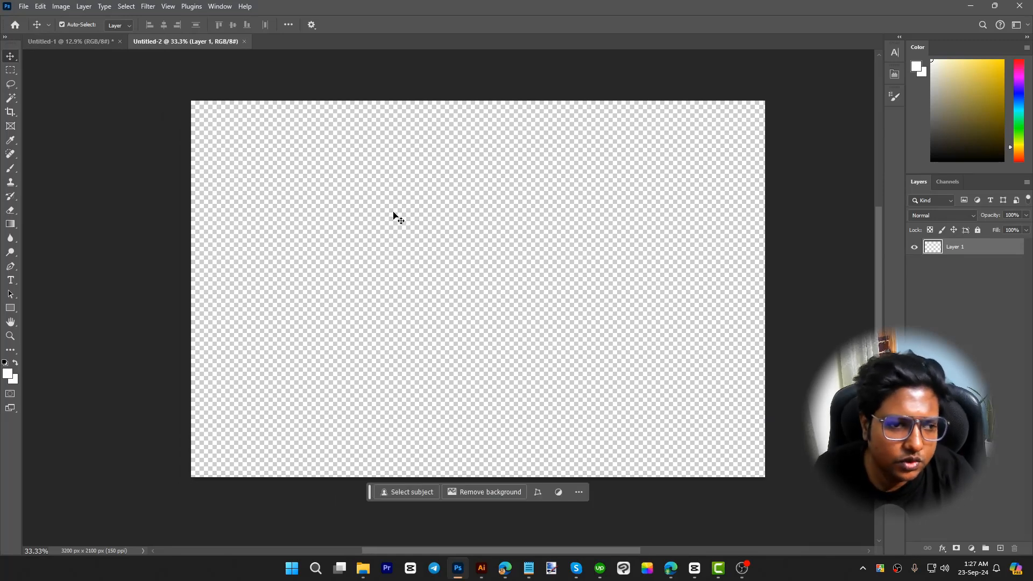
- Place the female model image as linked, scale it to about 160%, and align its lower edge with the canvas bottom
click(25, 9)
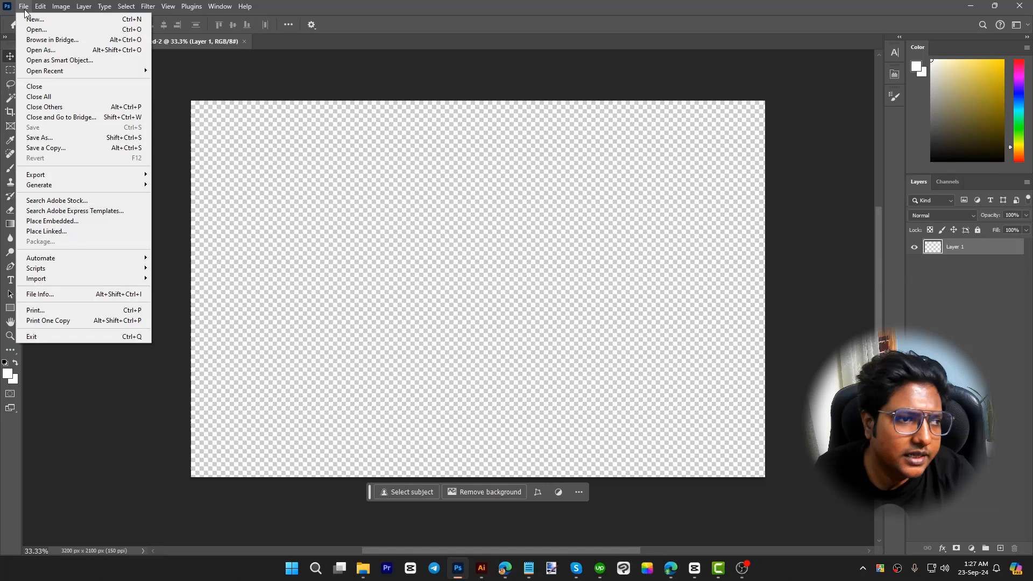
click(64, 235)
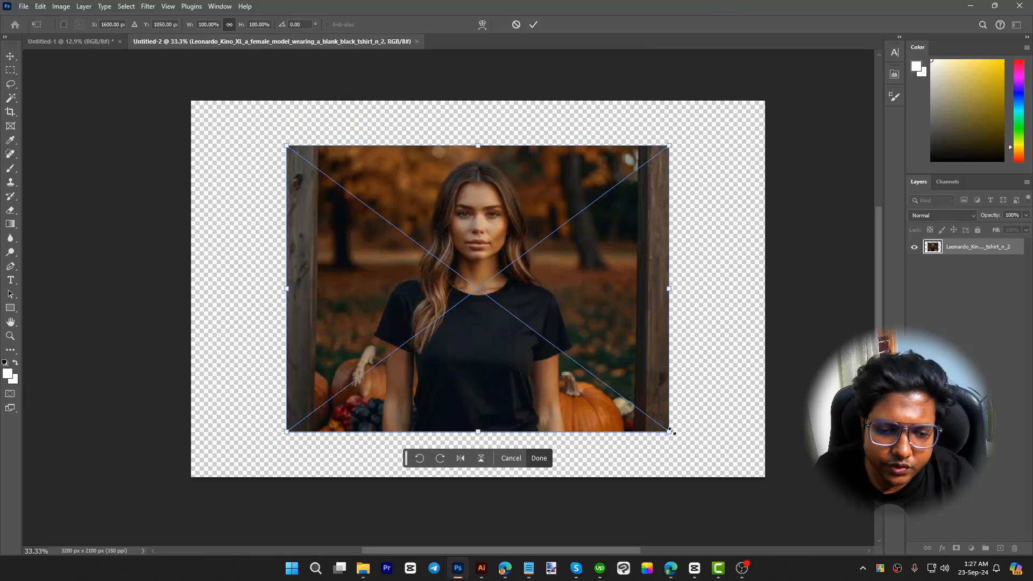
drag(670, 430, 792, 515)
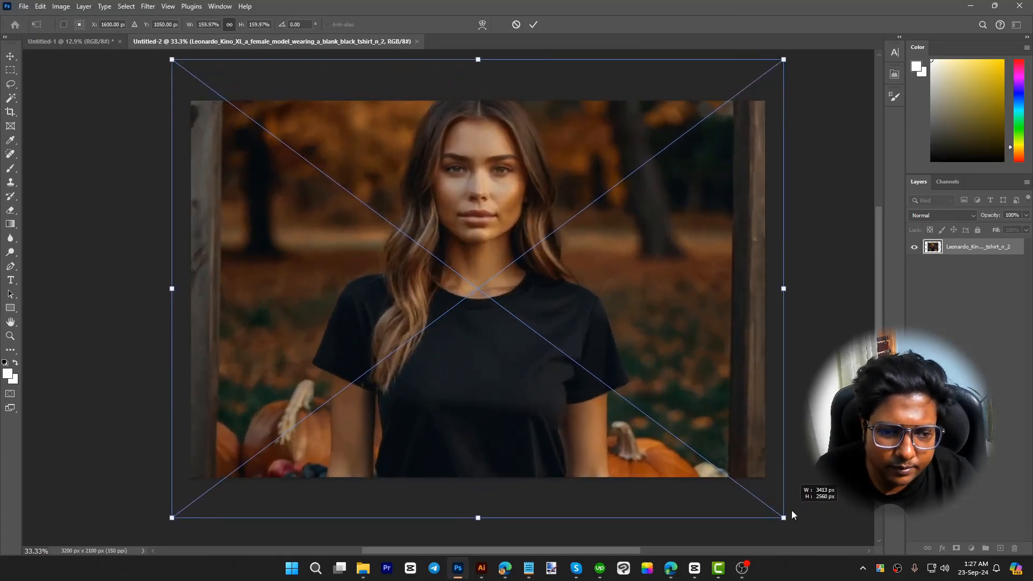
drag(679, 402, 677, 363)
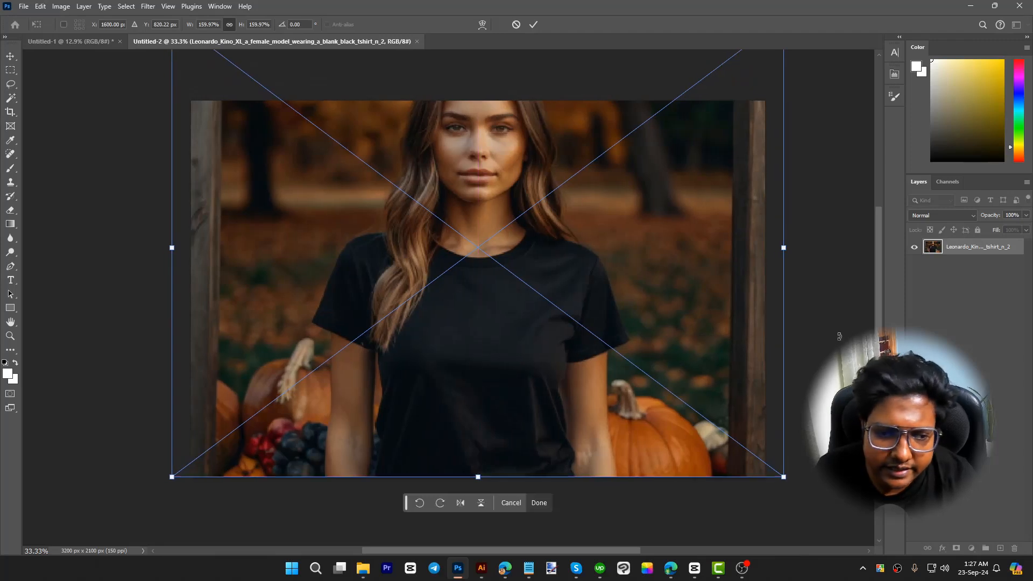
key(Return)
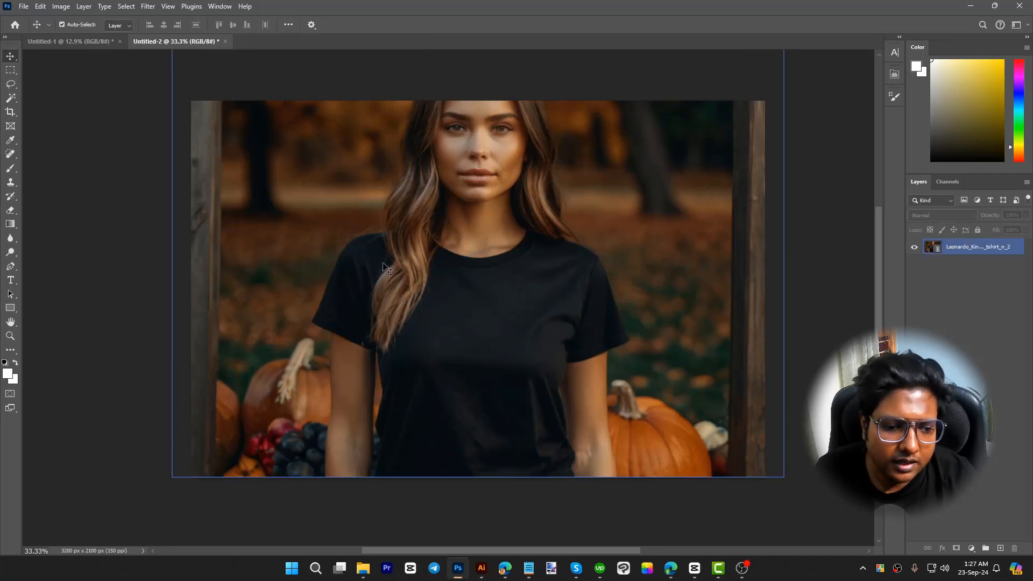
- Place the Happy Thanksgiving Roasted turkey design as linked, scale it to about 9%, and center it on the model's chest
click(23, 6)
click(62, 233)
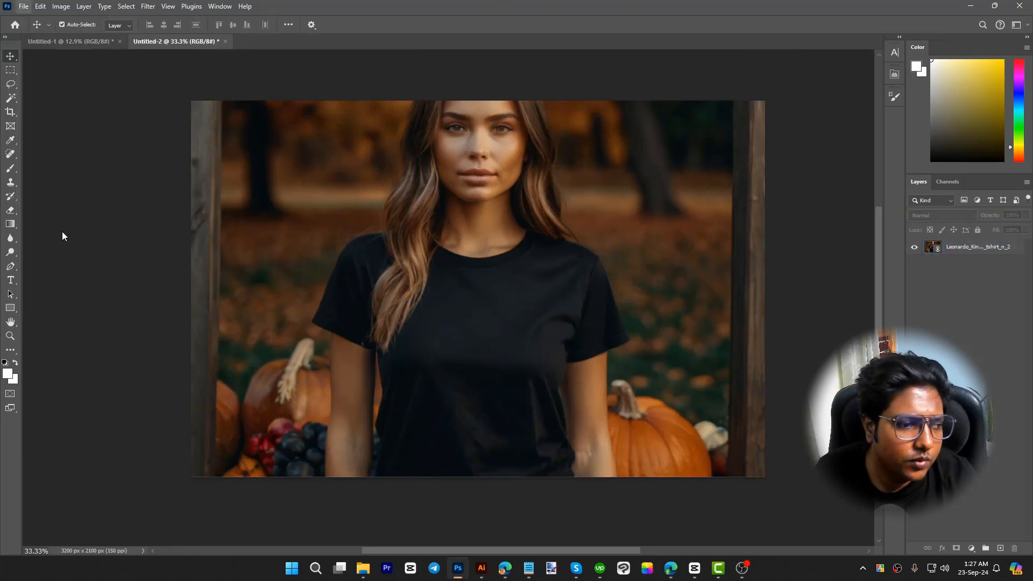
double_click(157, 110)
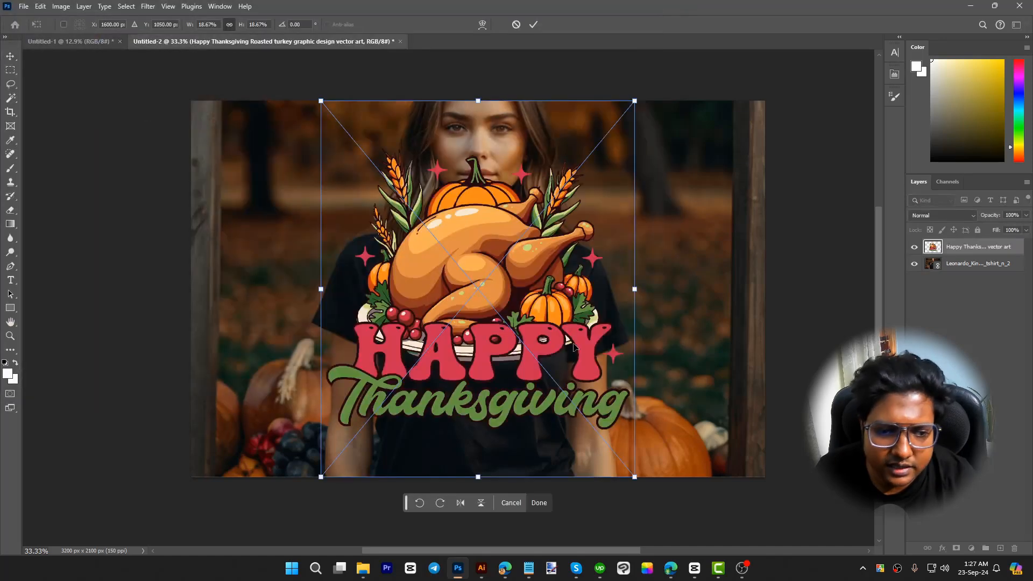
drag(633, 297, 533, 350)
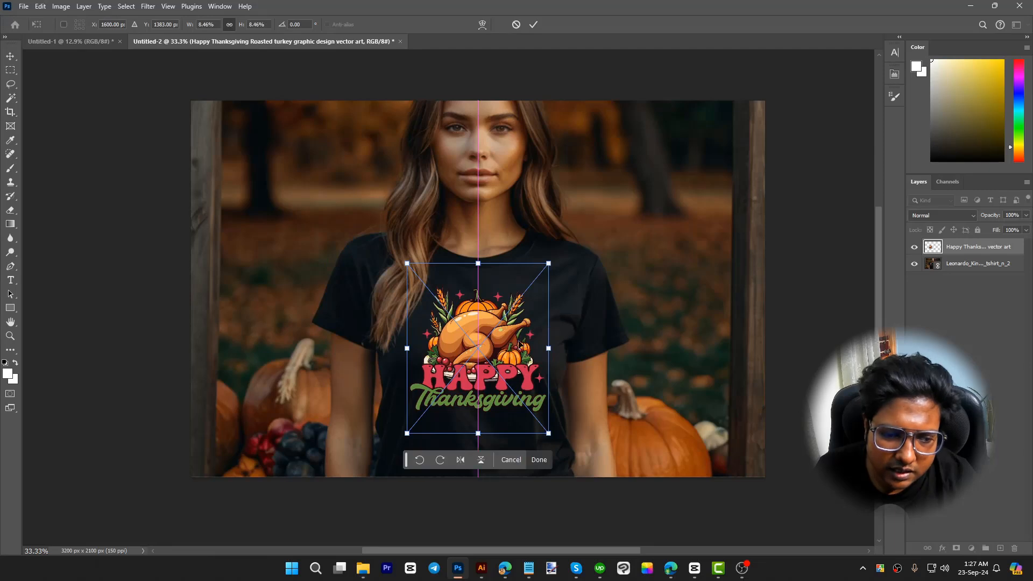
drag(481, 434, 480, 445)
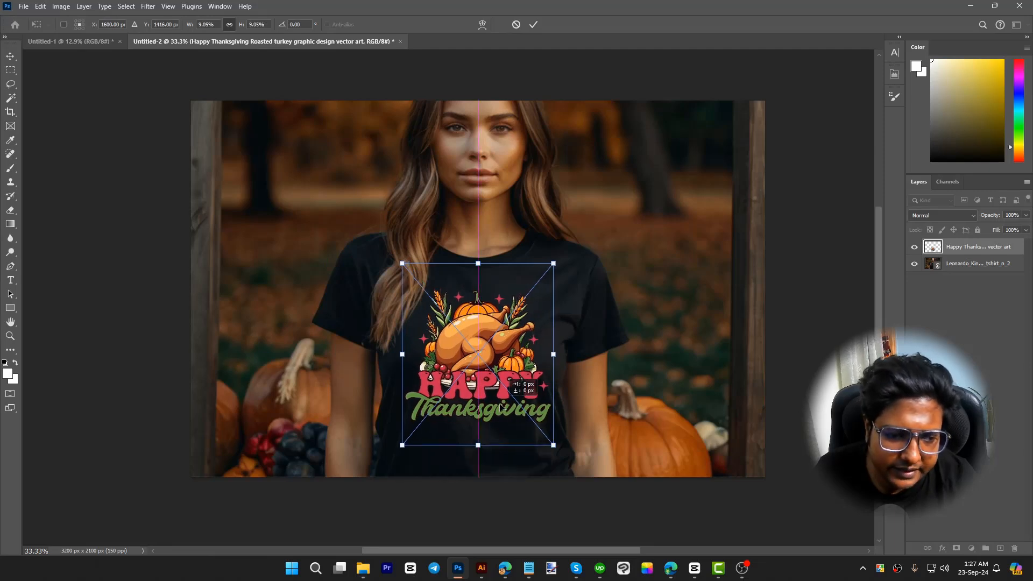
key(Return)
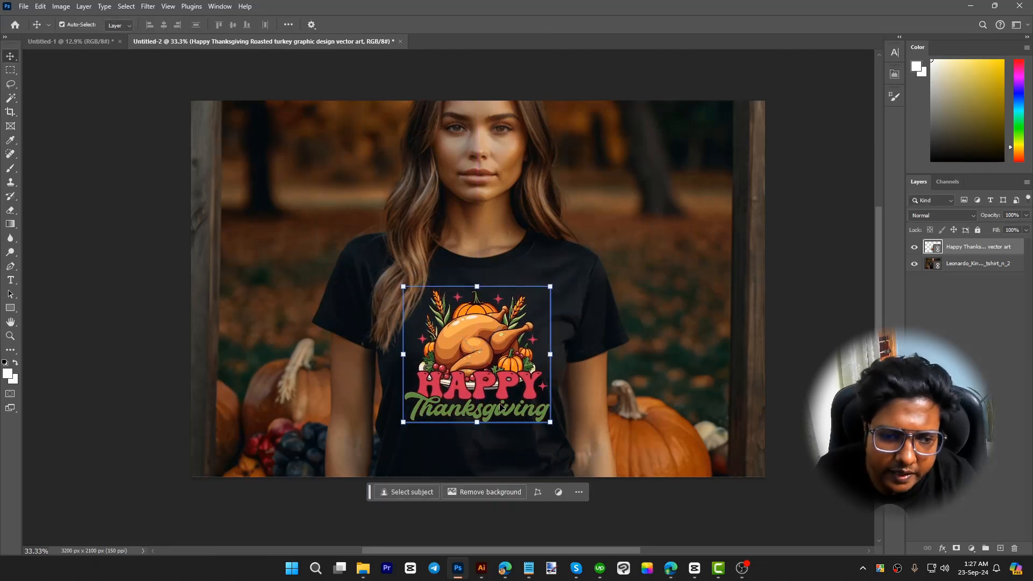
- Shift the model photo left by about 666 px and move the turkey design back onto the shirt
drag(671, 321, 551, 320)
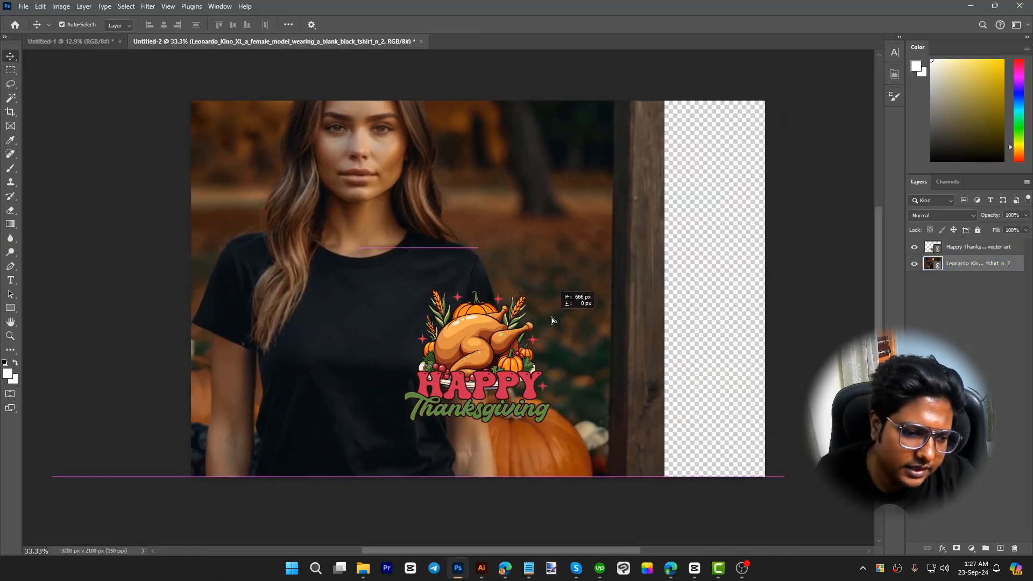
click(506, 349)
drag(506, 348, 377, 345)
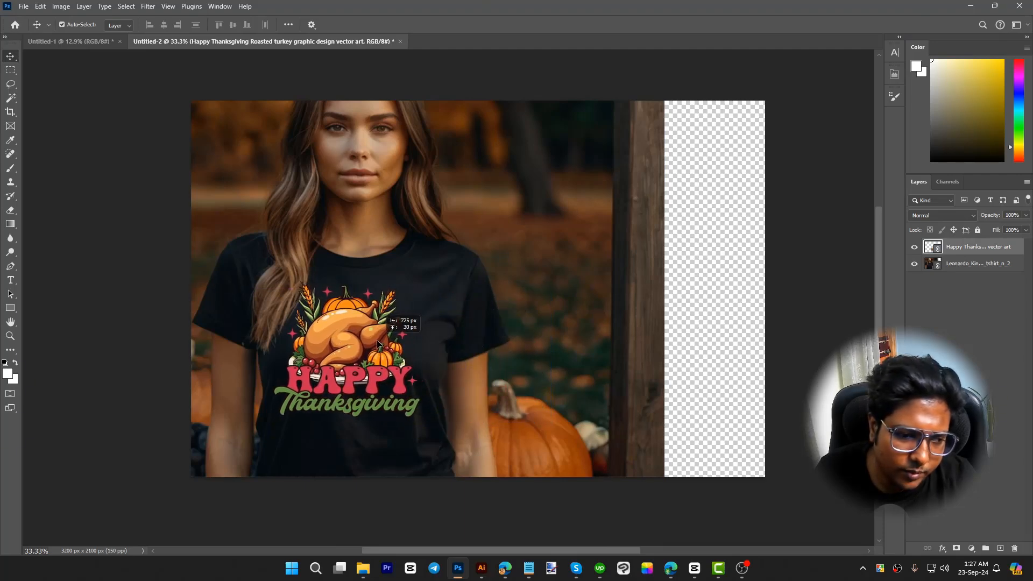
- Add a layer above the model photo and paint the canvas's right half black with a soft 1300 px brush, fading toward the model
click(977, 264)
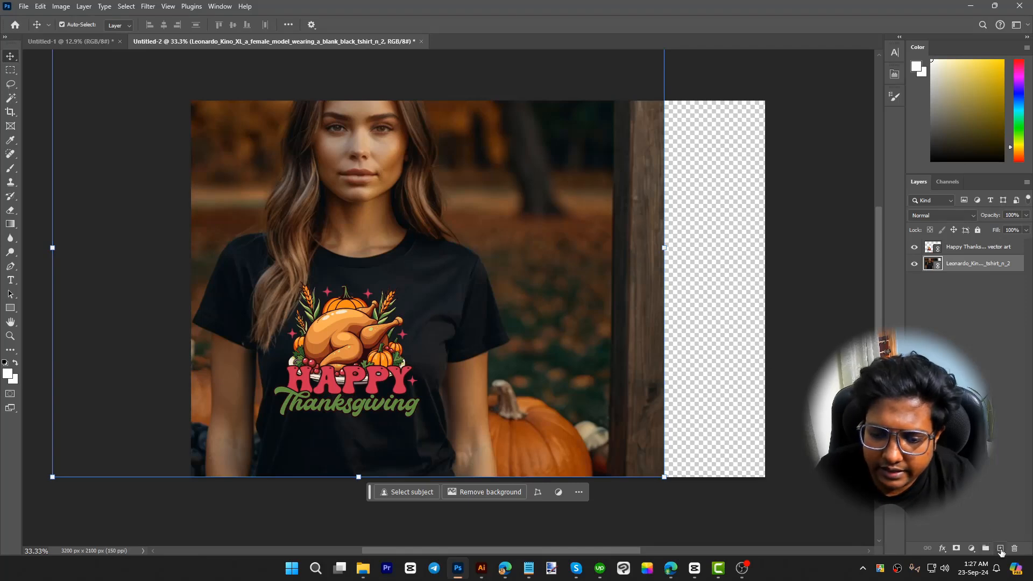
click(1000, 548)
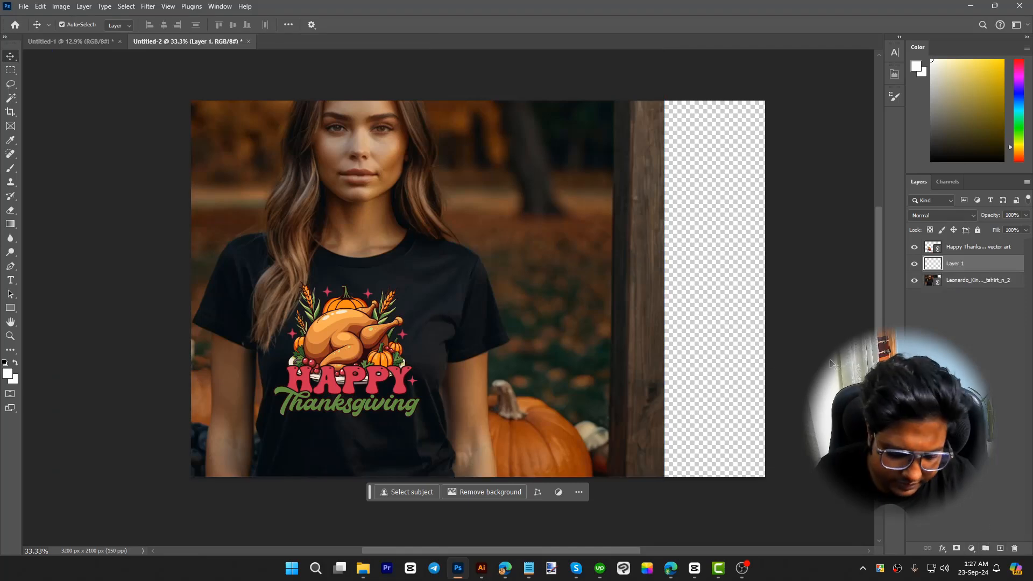
key(b)
key(bracketright)
key(bracketright)
key(bracketright)
key(bracketright)
key(bracketright)
key(bracketright)
key(bracketright)
key(bracketright)
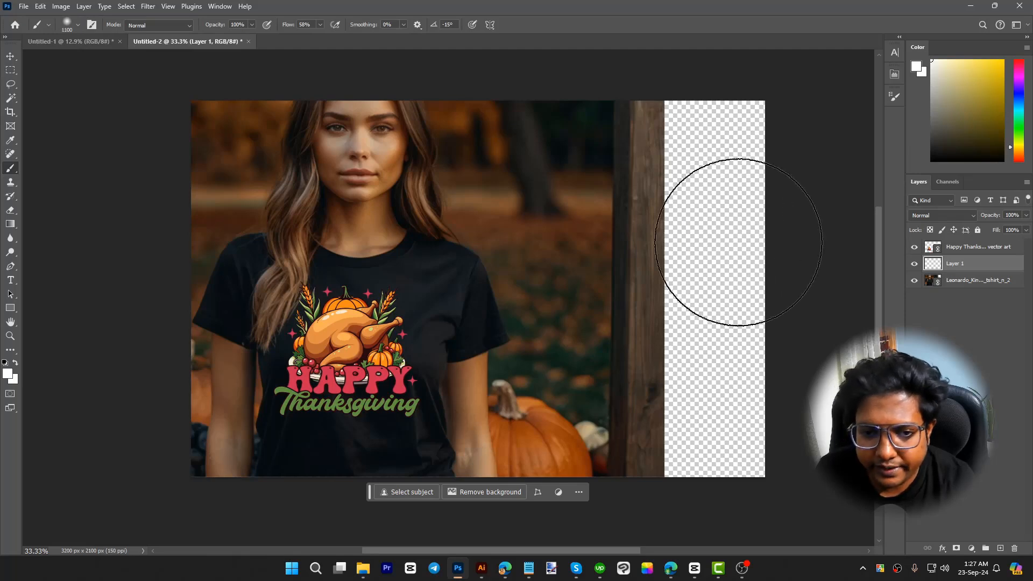
click(932, 160)
mouse_move(702, 100)
mouse_down()
mouse_move(762, 272)
mouse_move(707, 122)
mouse_move(731, 425)
mouse_move(720, 197)
mouse_move(720, 440)
mouse_move(673, 480)
mouse_move(605, 482)
mouse_move(655, 172)
mouse_move(634, 137)
mouse_move(638, 334)
mouse_move(612, 151)
mouse_move(717, 467)
mouse_move(720, 166)
mouse_move(711, 427)
mouse_move(600, 163)
mouse_move(573, 134)
mouse_move(611, 436)
mouse_move(631, 503)
mouse_move(789, 156)
mouse_up()
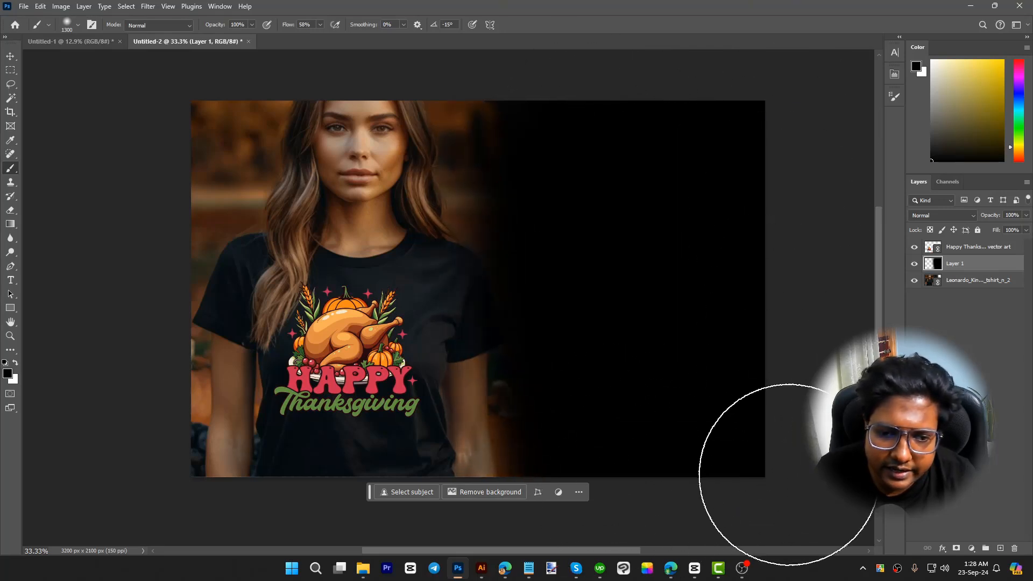
- Duplicate the shirt's turkey design onto the black half, scale the copy to about 16.6%, and center it vertically there
key(v)
click(350, 350)
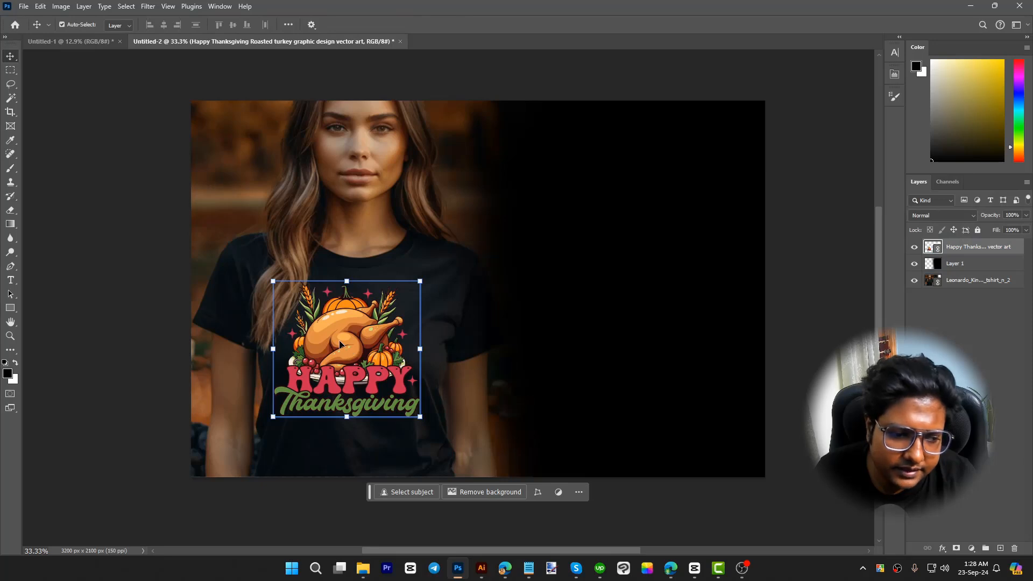
drag(351, 351, 622, 272)
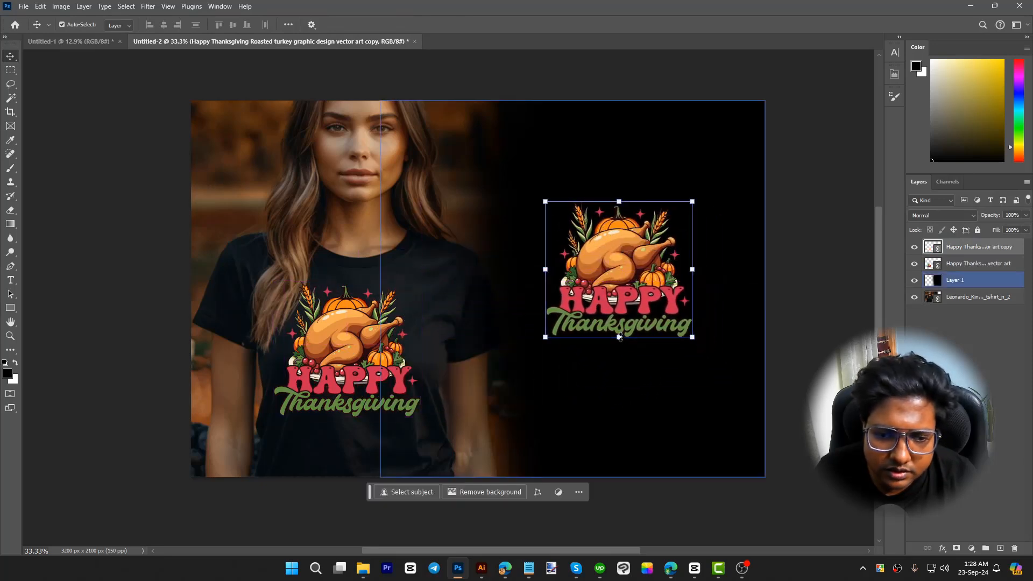
key(ctrl+t)
drag(619, 373, 630, 523)
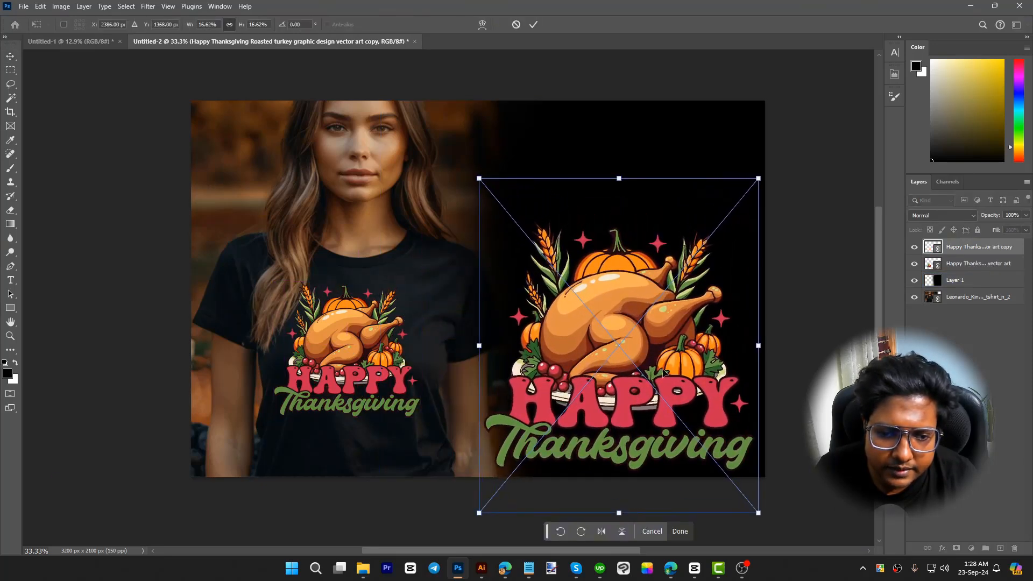
drag(662, 363, 660, 298)
key(Return)
click(168, 237)
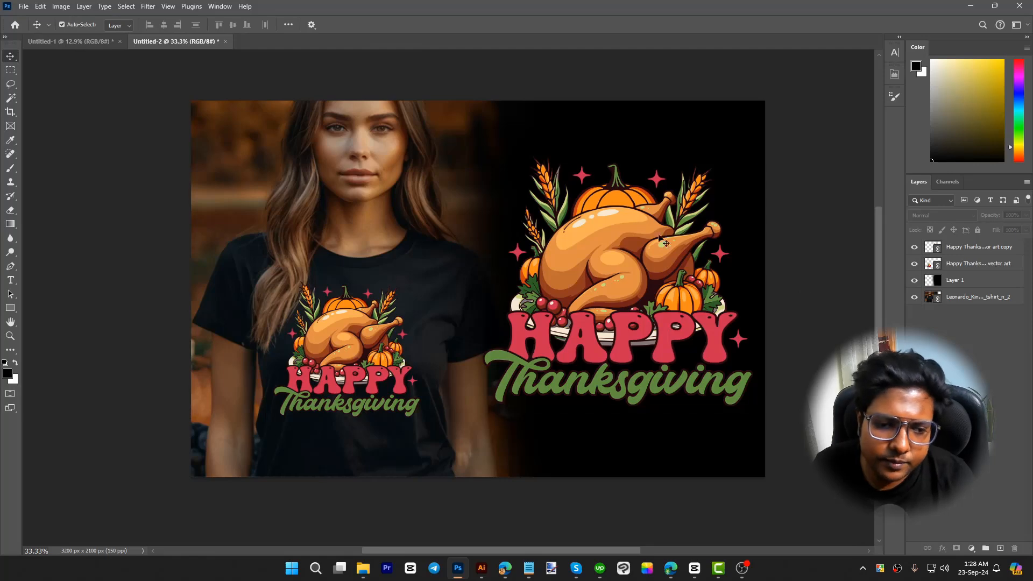
- Set the shirt design's Blend If ranges to 0/44 to 255 for Current Layer and 0/22 to 218/255 for Underlying Layer
click(611, 280)
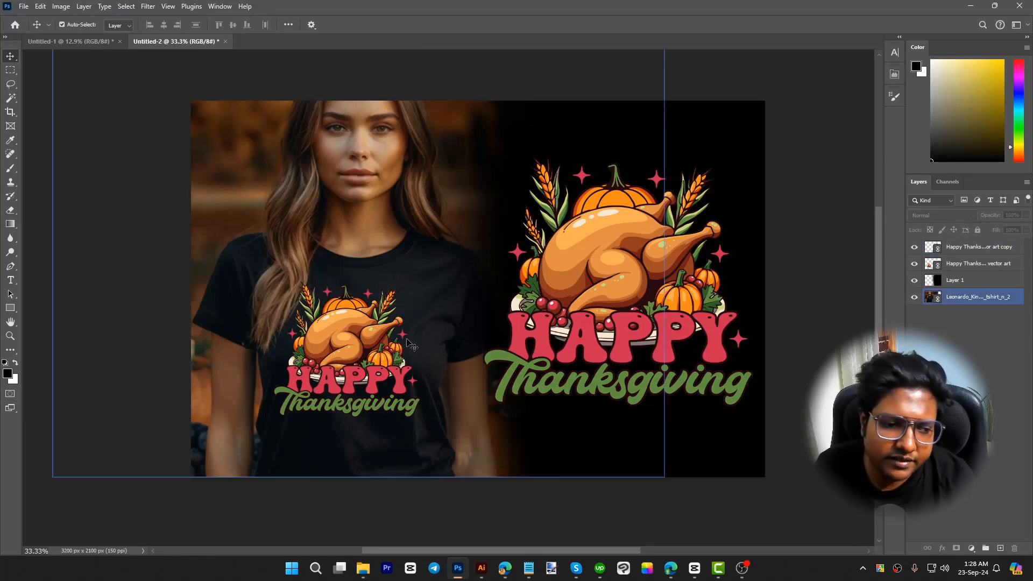
click(349, 351)
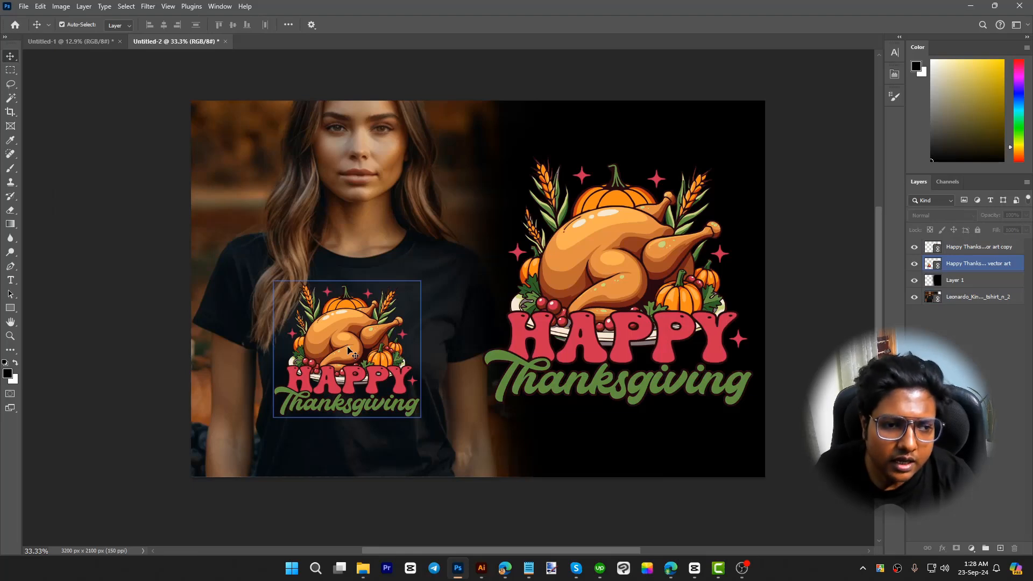
click(349, 351)
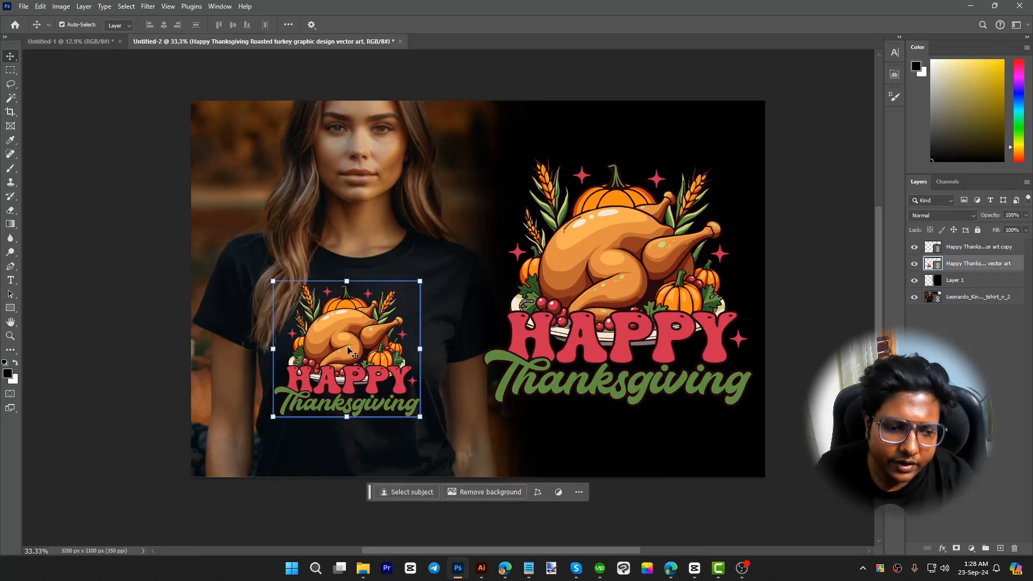
click(92, 380)
click(407, 379)
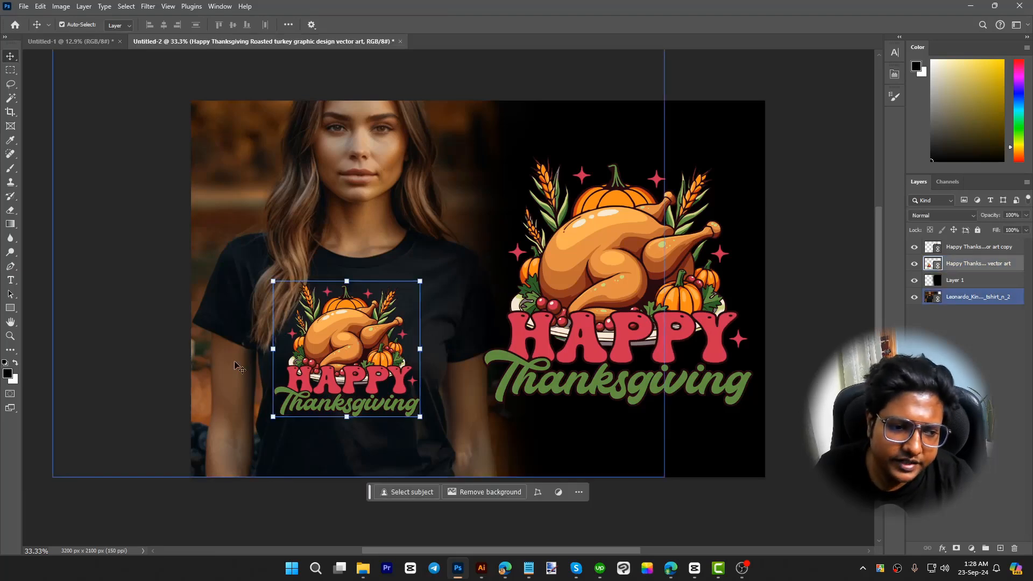
scroll(332, 379, up, 5)
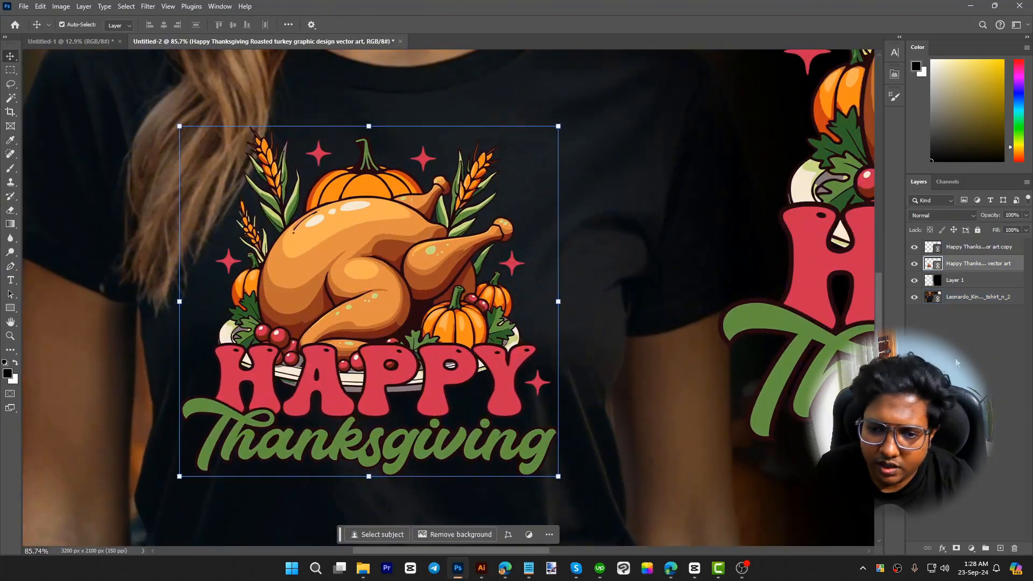
click(942, 548)
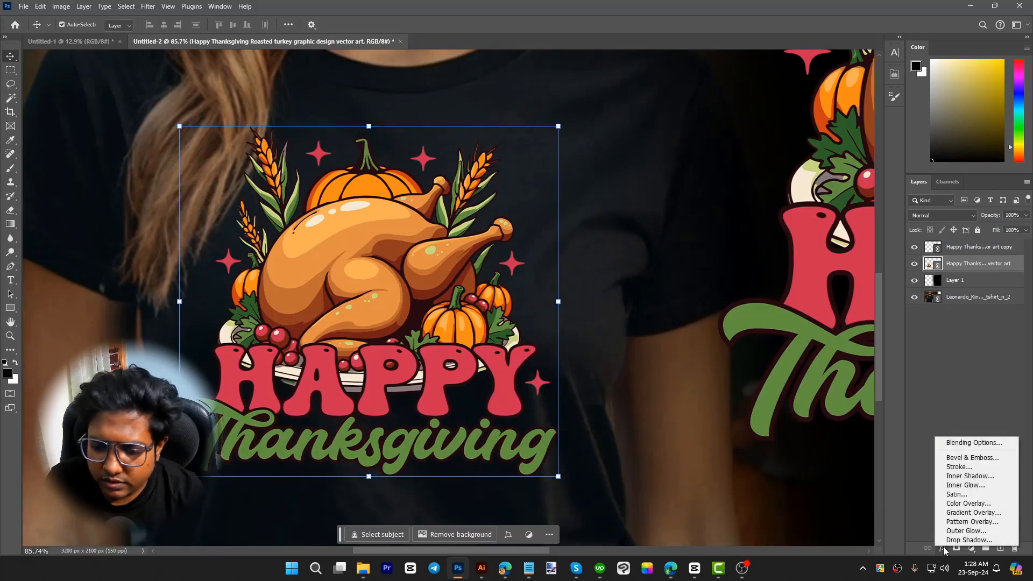
click(966, 444)
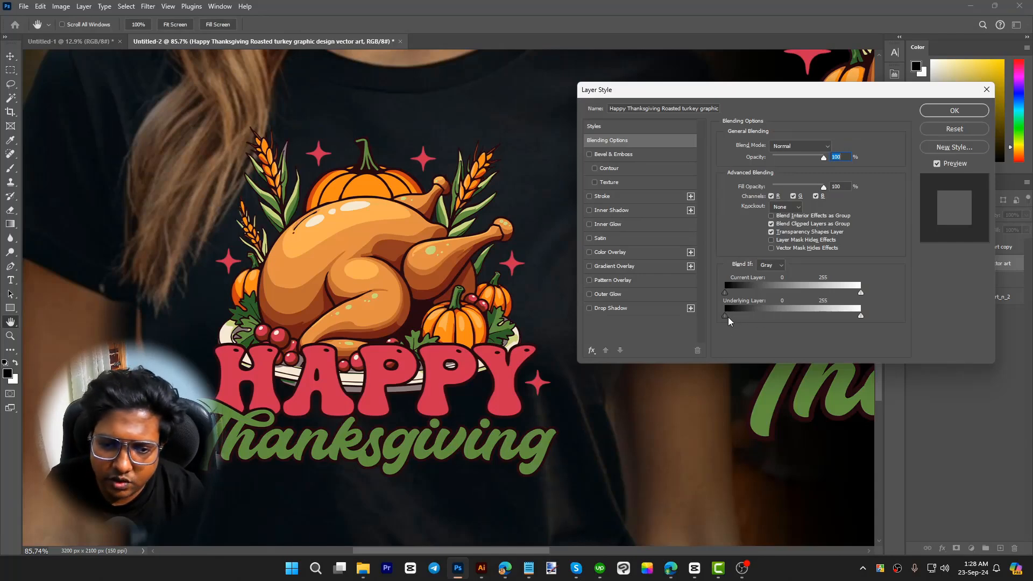
mouse_move(728, 321)
mouse_down()
mouse_move(750, 321)
mouse_move(713, 319)
mouse_move(738, 321)
mouse_up()
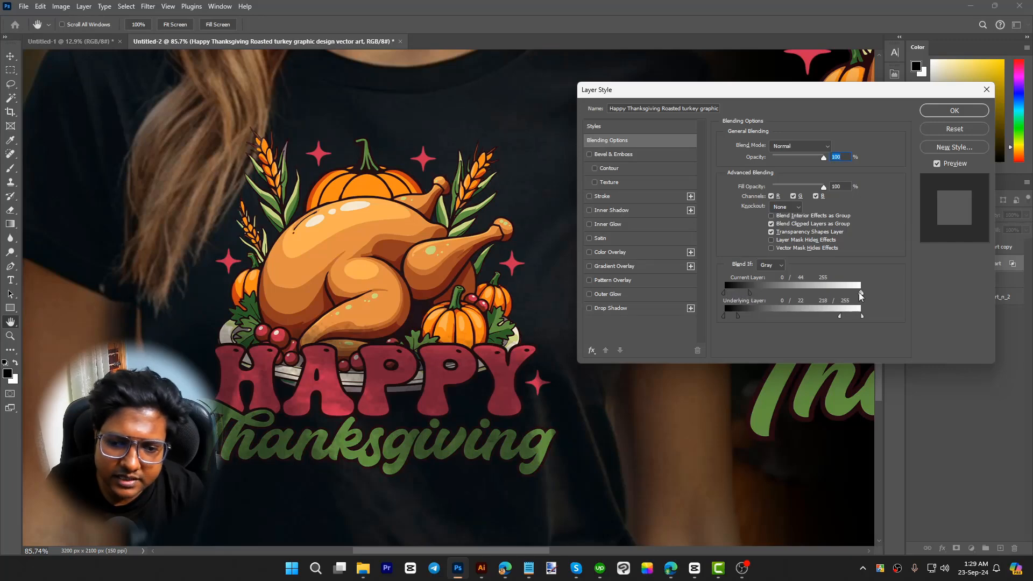
mouse_move(860, 294)
mouse_down()
mouse_move(805, 297)
mouse_move(865, 299)
mouse_up()
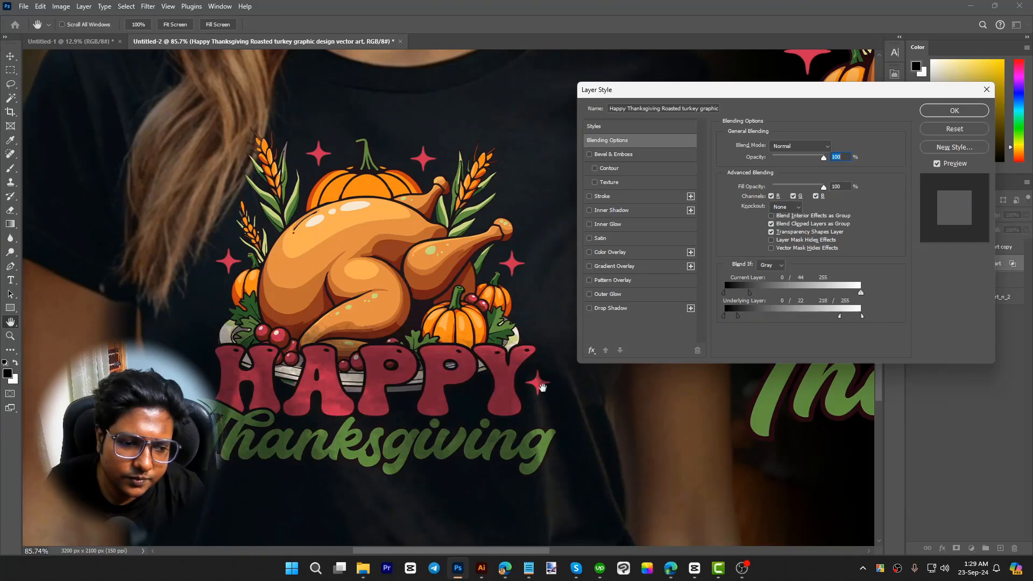
click(937, 113)
- Lower the shirt design layer's opacity to 90% and check the whole mockup
key(v)
key(ctrl+0)
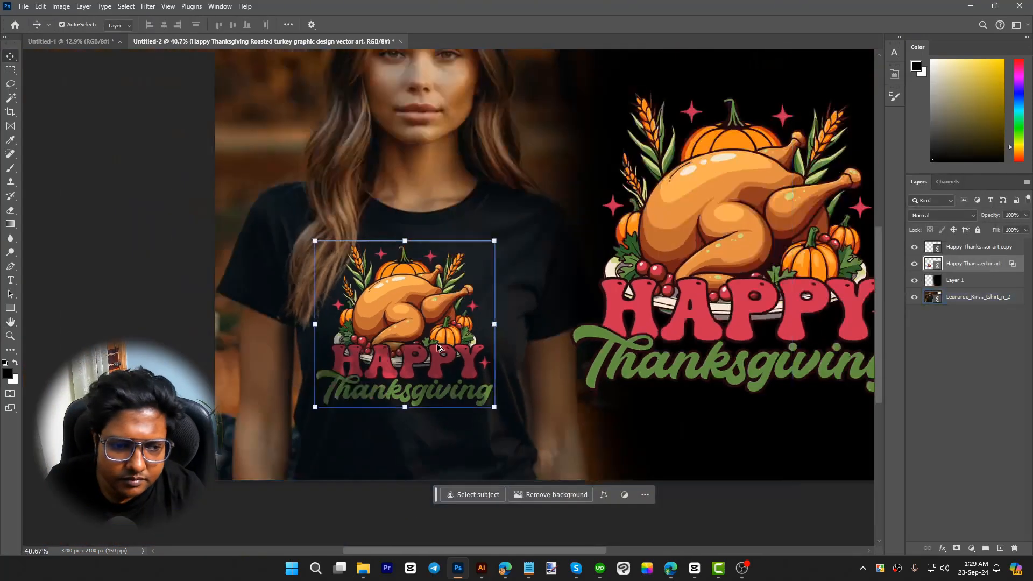
click(971, 263)
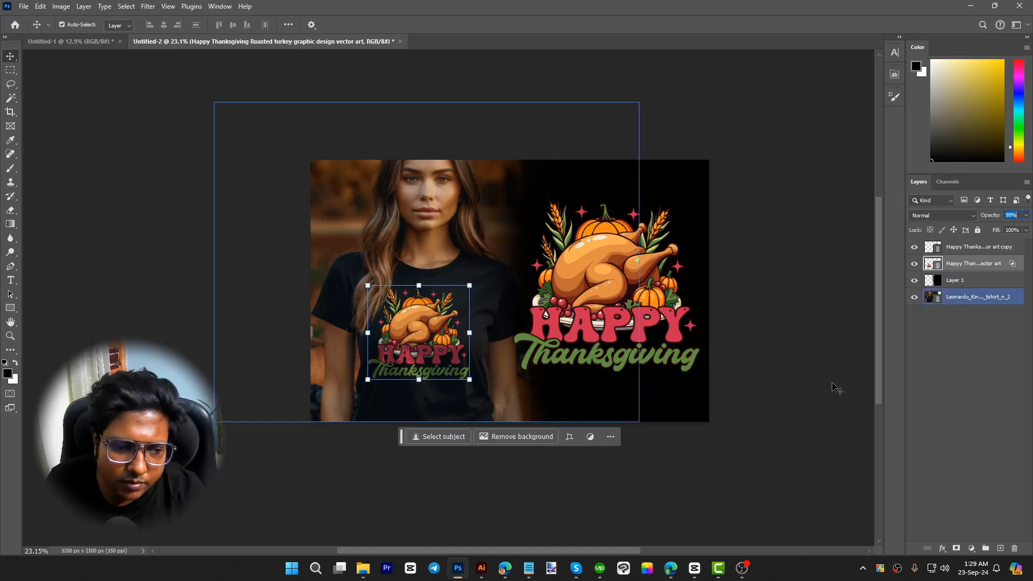
click(781, 413)
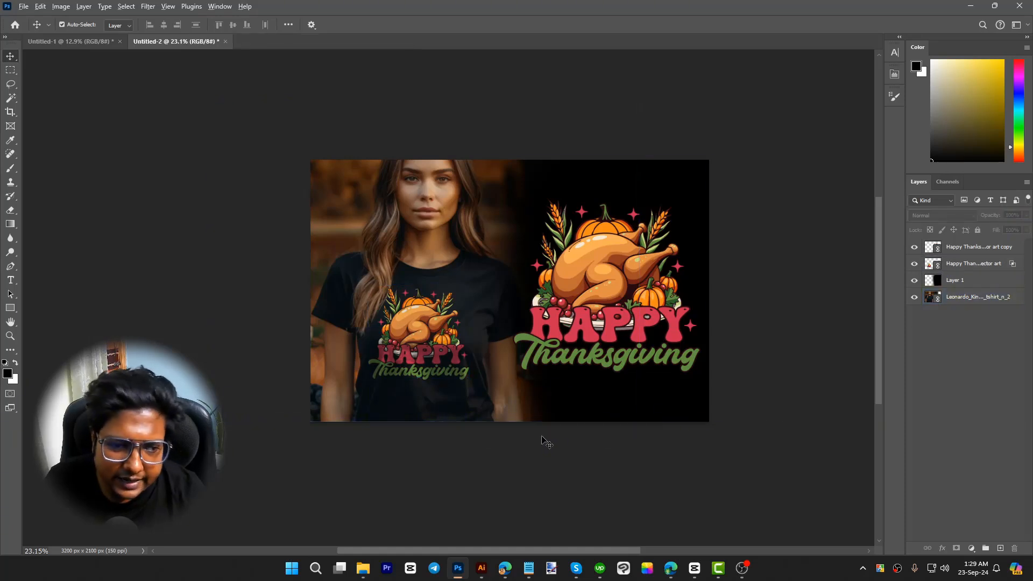
scroll(542, 437, up, 1)
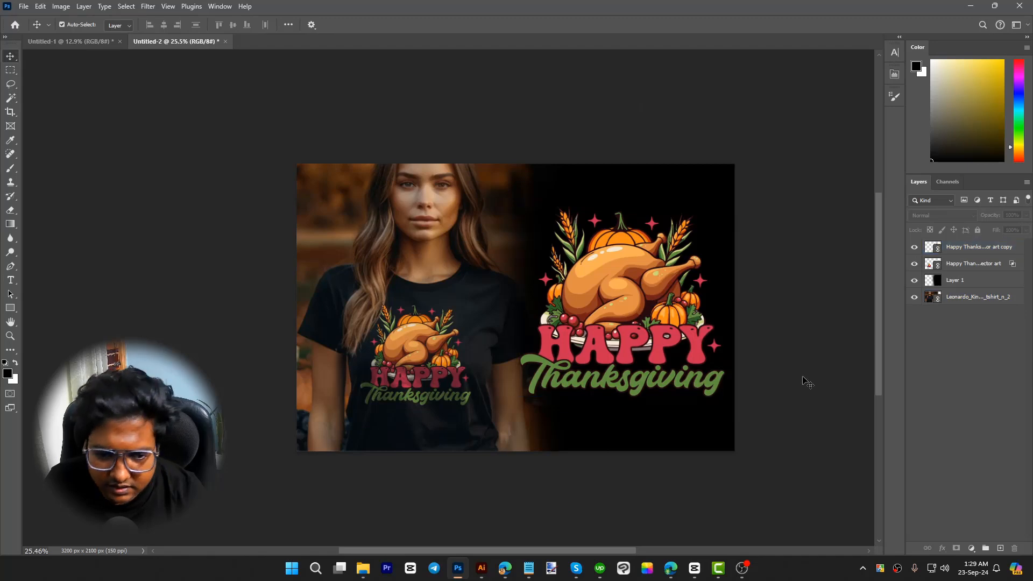
- Export the mockup as a JPG named 1 in New folder (3) inside the Thanksgiving folder
key(ctrl+alt+shift+w)
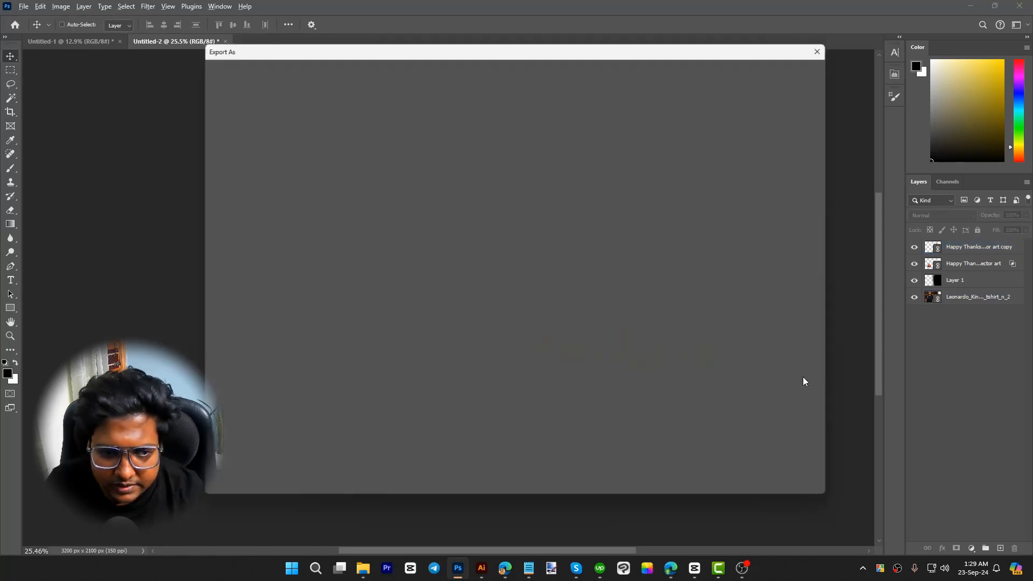
click(816, 487)
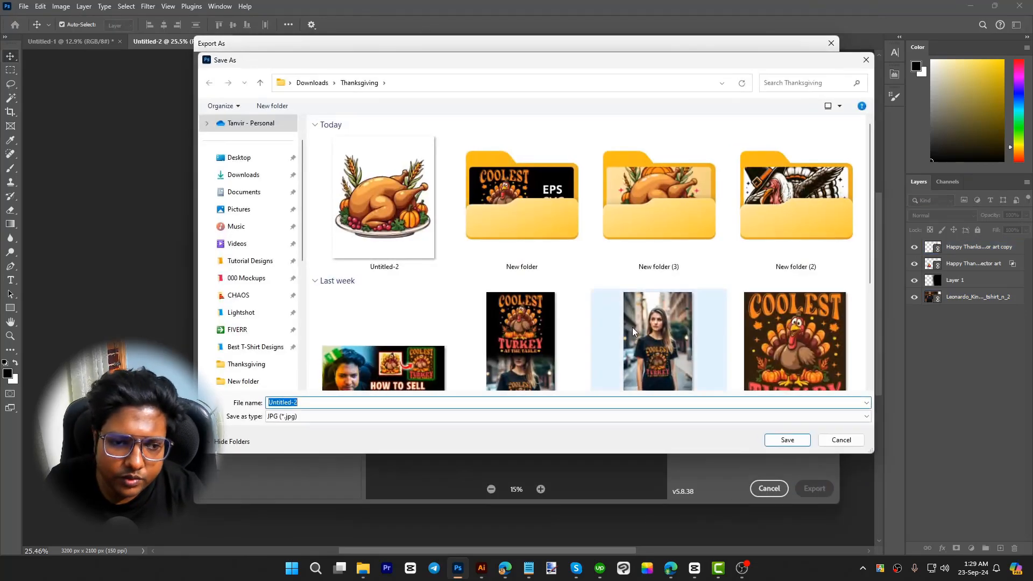
double_click(836, 229)
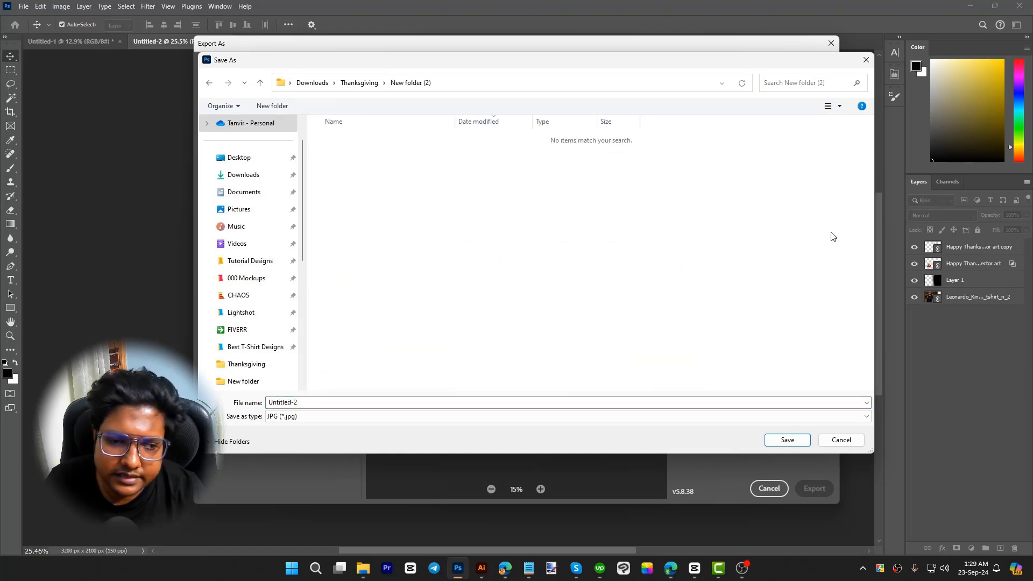
click(359, 82)
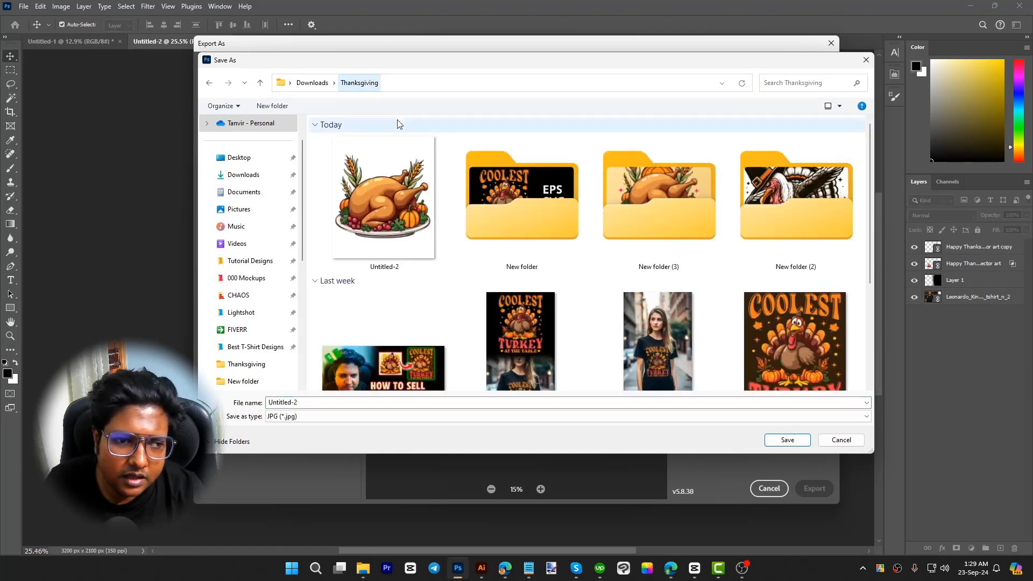
double_click(682, 212)
click(417, 400)
text(1)
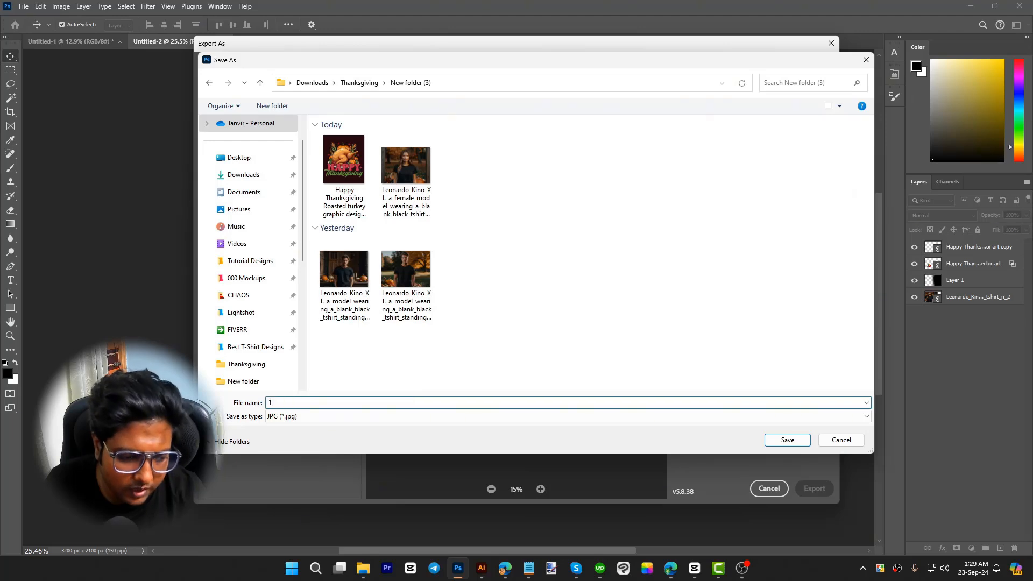
key(Return)
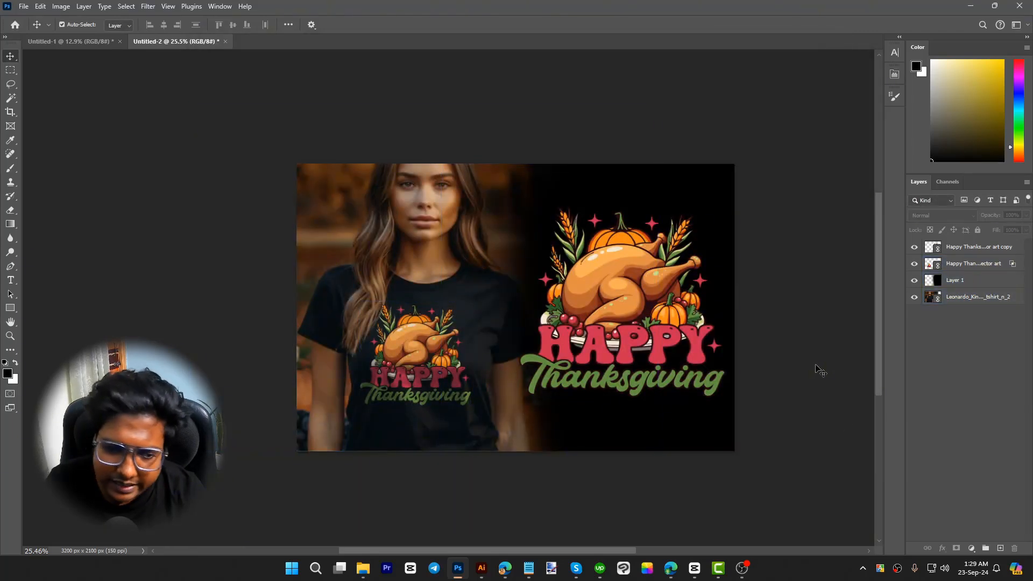
- Save the document as a Photoshop file named MOCKUP in New folder (3)
key(ctrl+s)
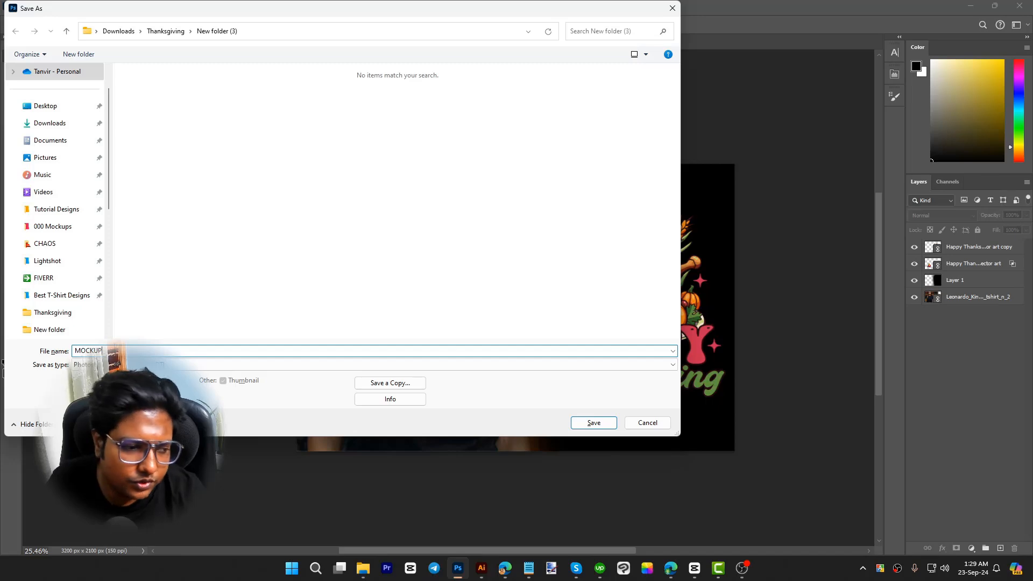
key(Return)
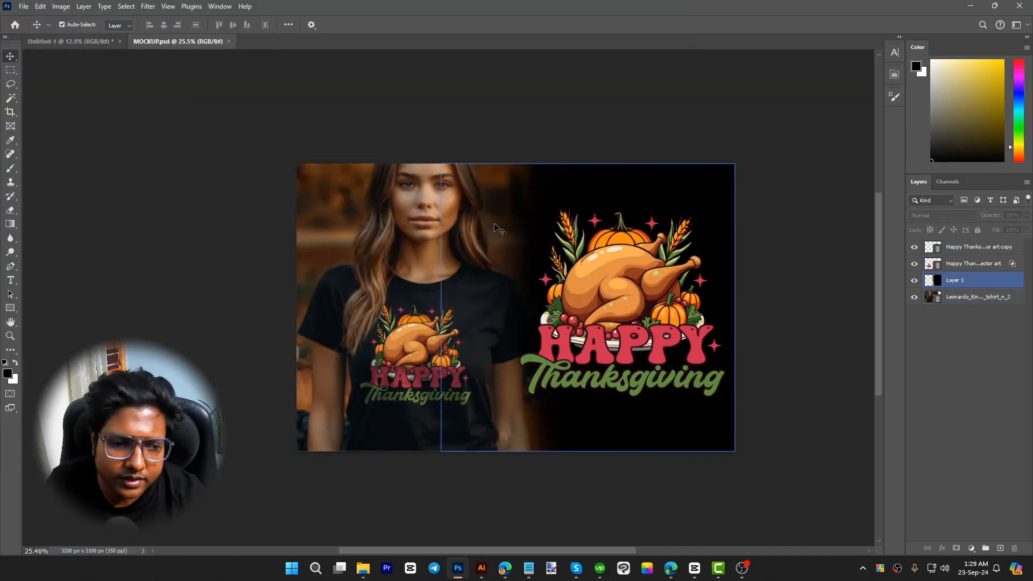
scroll(742, 372, up, 1)
click(916, 315)
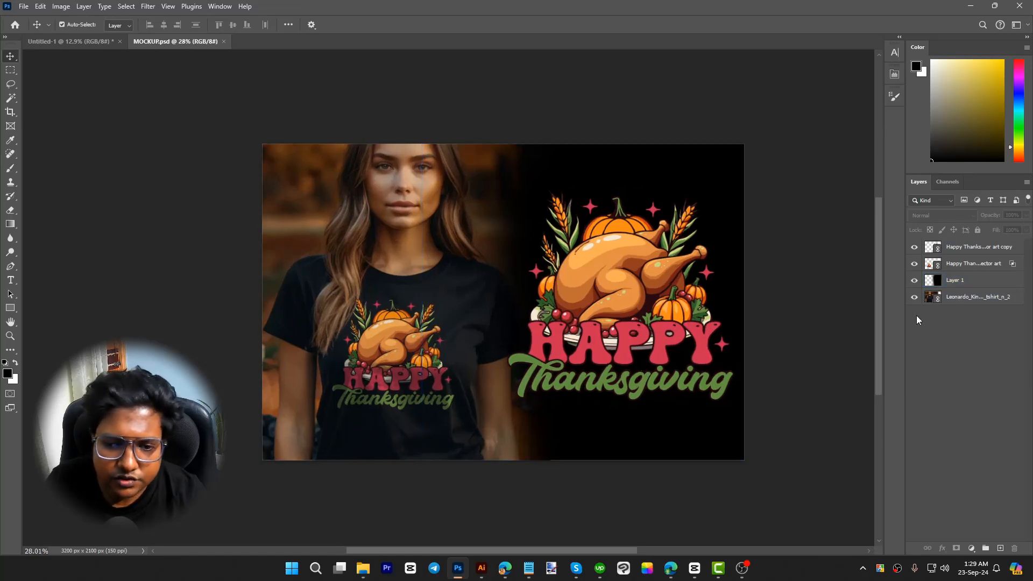
- Replace the linked female model photo with Leonardo_Kino_XL_a_model_wearing_a_blank_black_tshirt_standing_0
click(965, 300)
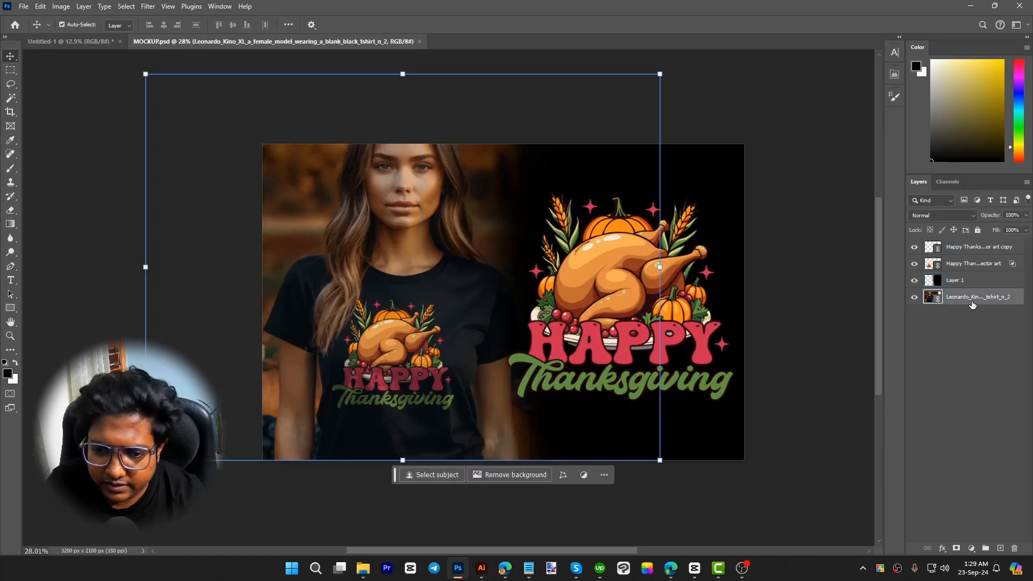
right_click(971, 304)
click(893, 331)
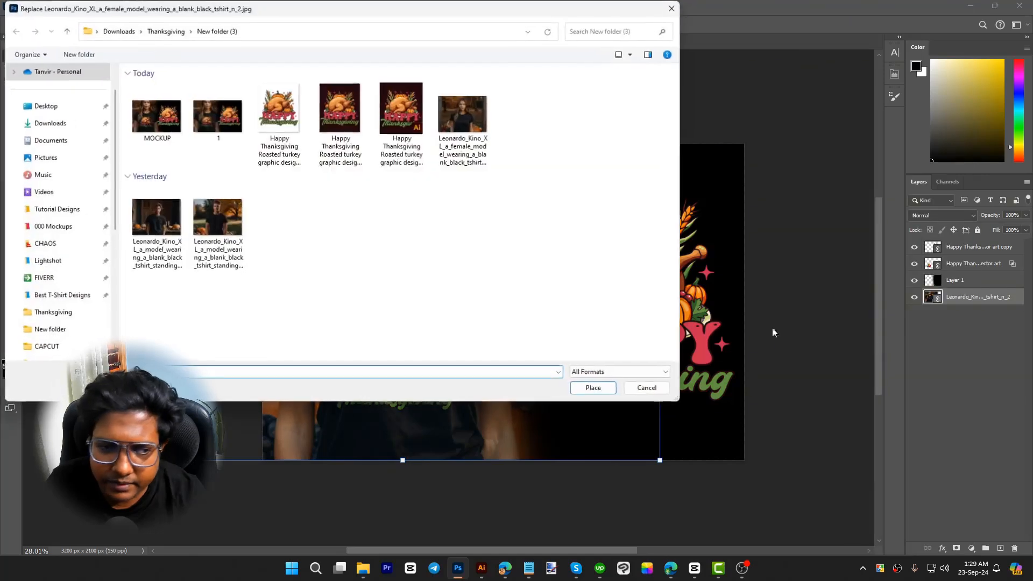
click(172, 221)
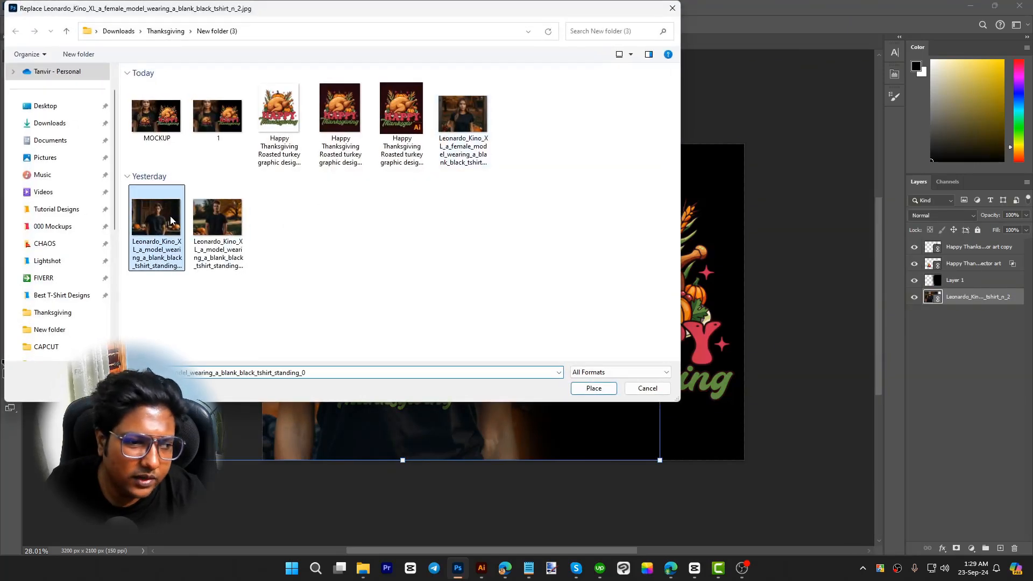
double_click(171, 221)
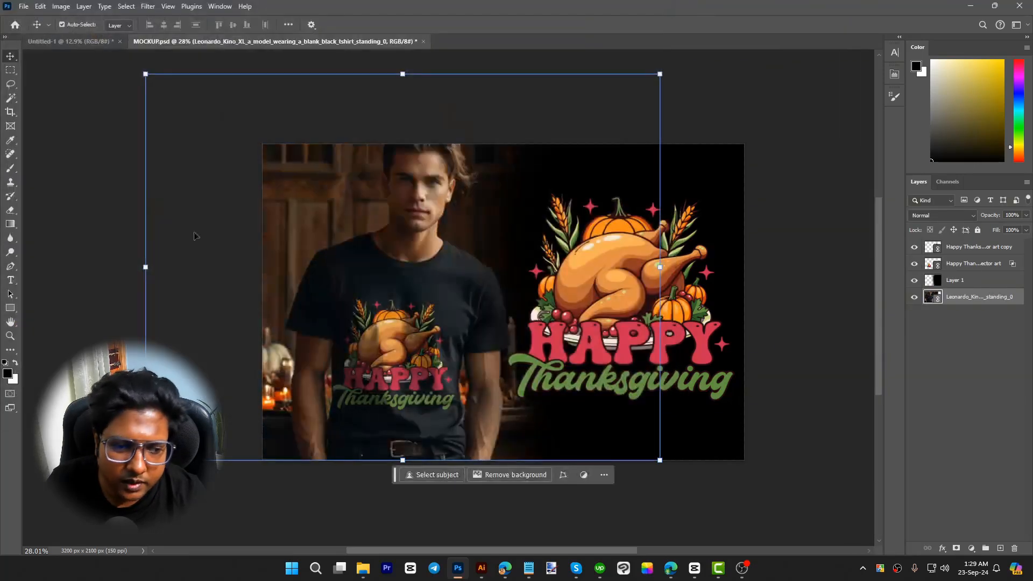
- Enlarge the male model photo proportionally about its center so his shirt fills more of the canvas's photo half
click(658, 460)
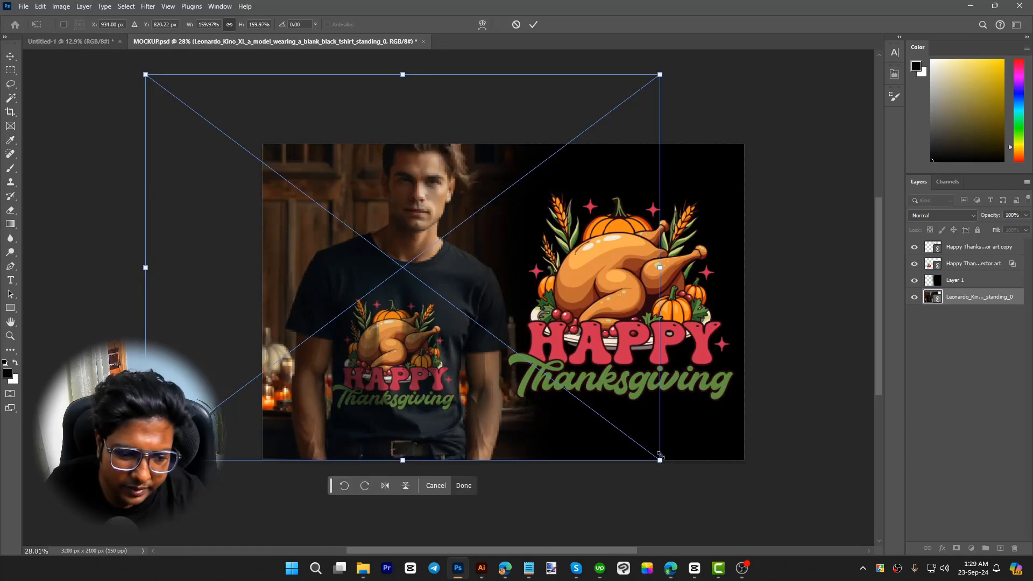
drag(660, 461, 698, 492)
key(Return)
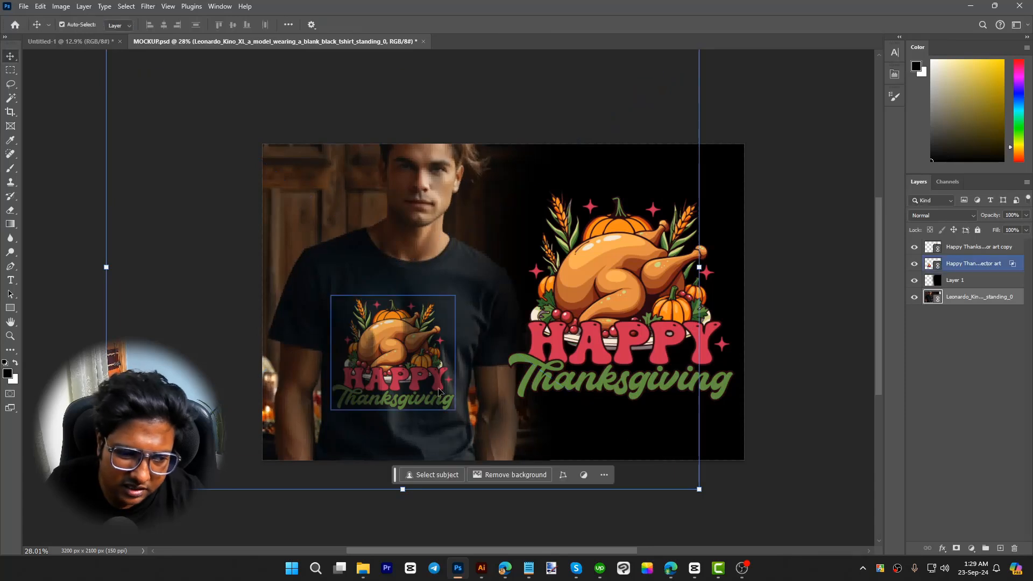
- Move the shirt design up onto the male model's chest, rotate it about 3.4° clockwise, enlarge it slightly, and center it on the shirt
drag(394, 350, 406, 335)
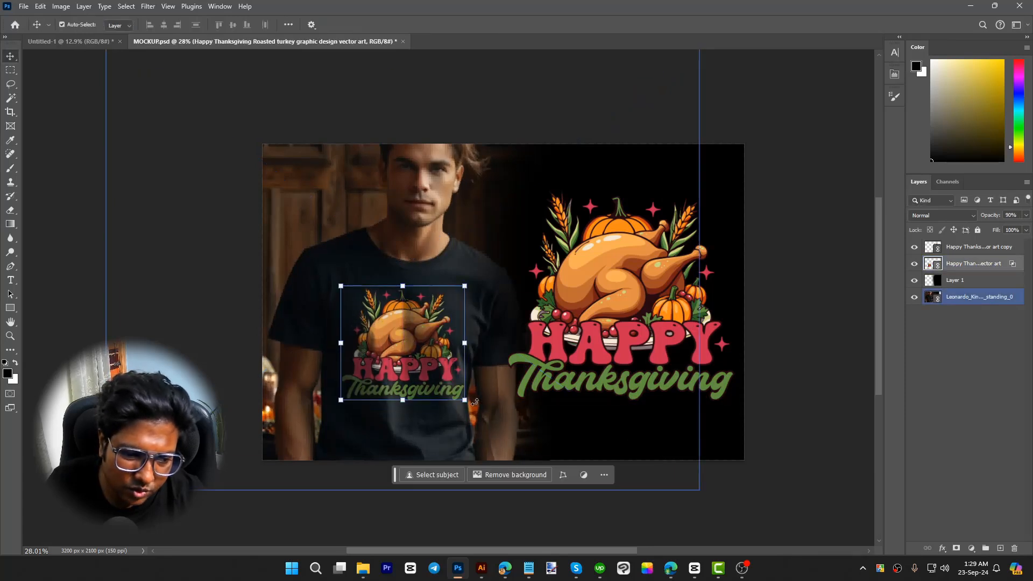
key(ctrl+t)
drag(475, 403, 472, 410)
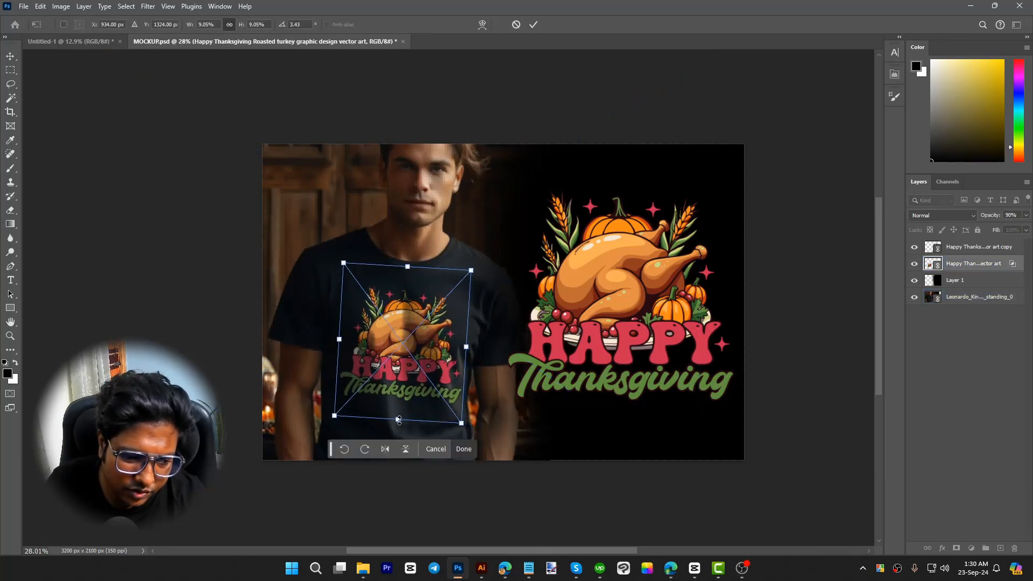
drag(398, 419, 397, 438)
drag(426, 386, 423, 384)
key(Return)
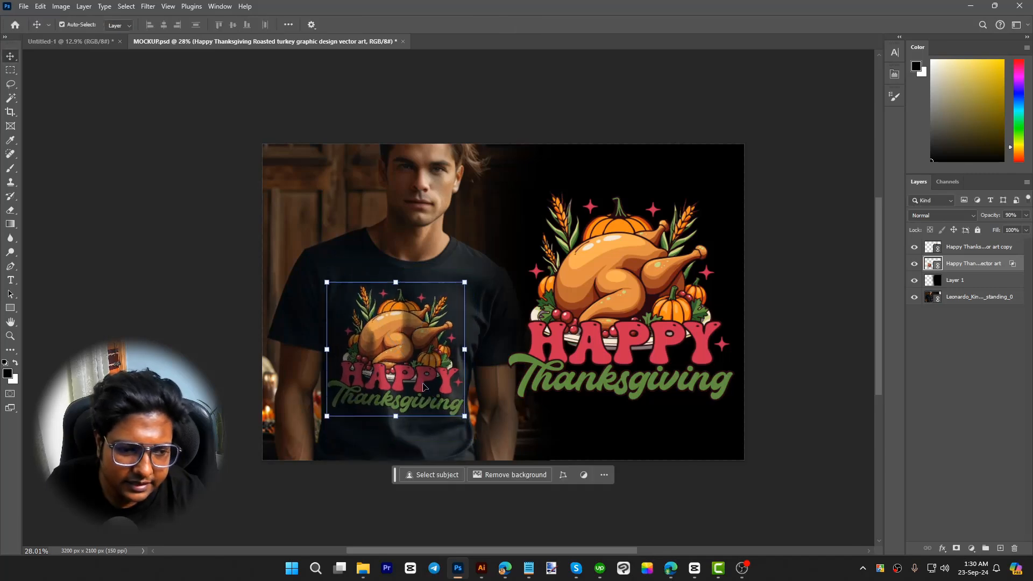
- Export the male model version of the mockup as a JPG named 2 in New folder (3)
click(189, 312)
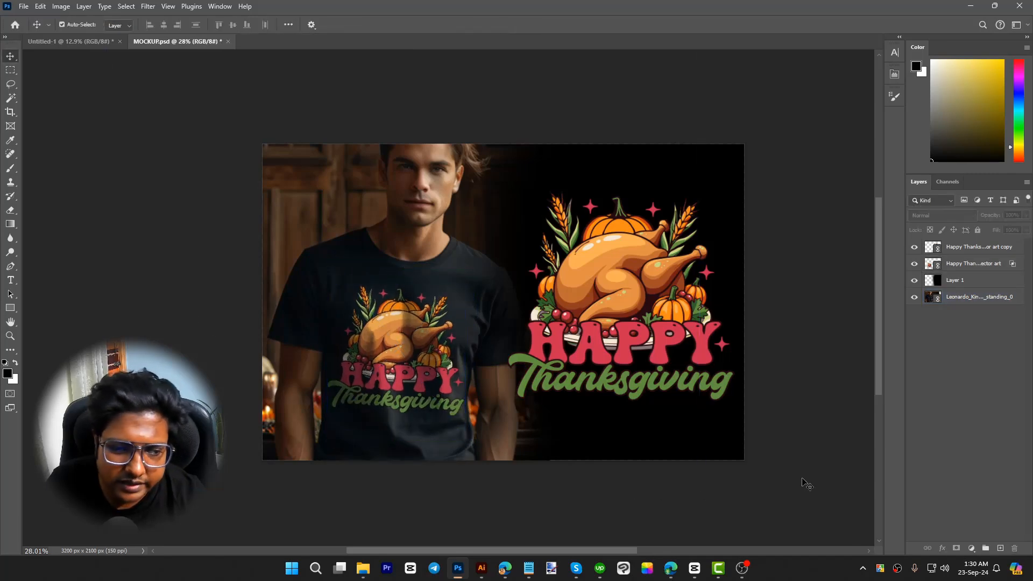
key(alt+shift+ctrl+w)
click(814, 487)
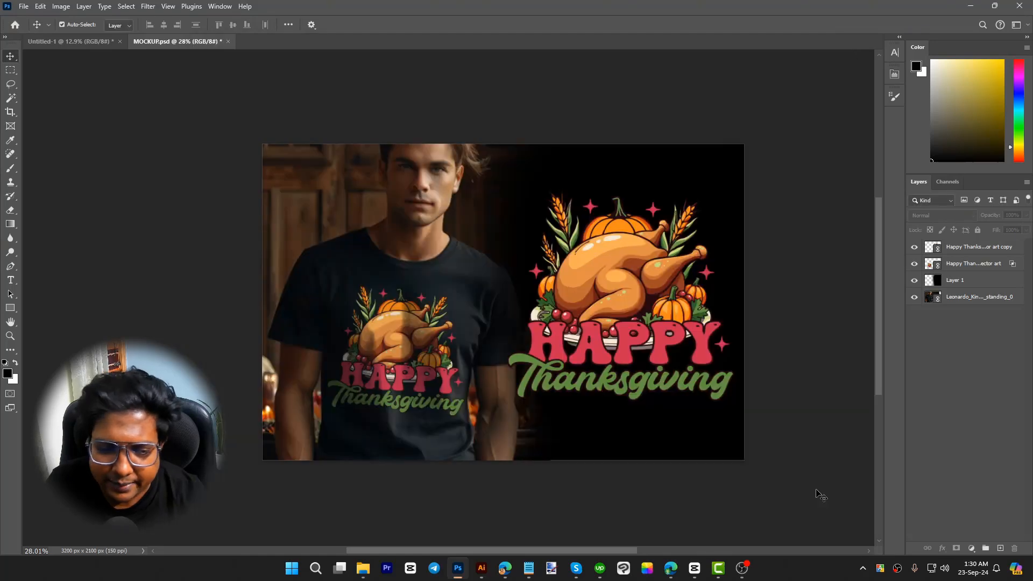
- Replace the contents of the linked male model photo with Leonardo_Kino_XL_a_model_wearing_a_blank_black_tshirt_standing_3
right_click(979, 297)
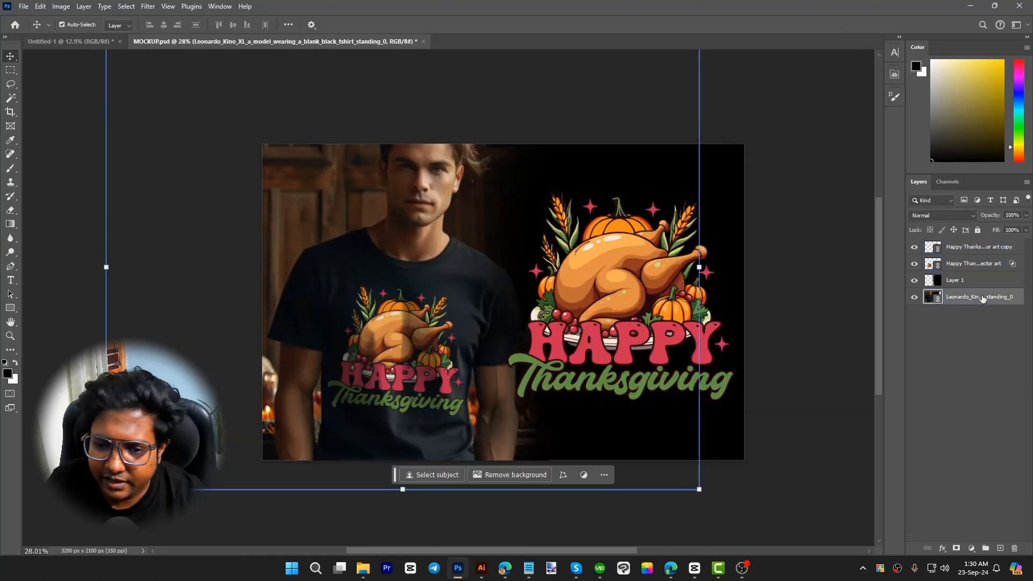
click(906, 334)
double_click(223, 226)
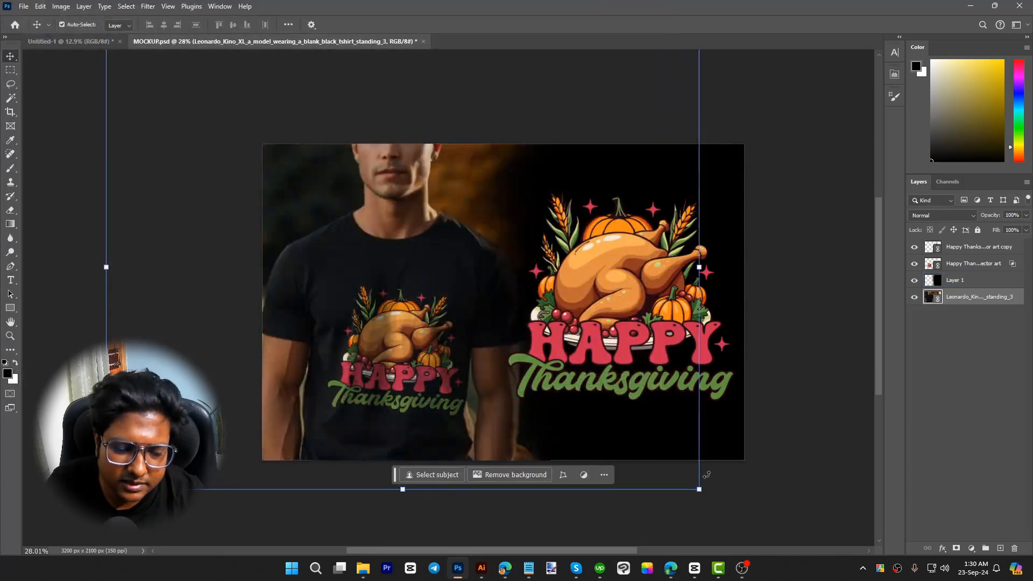
- Move the turkey design slightly up and left so it is centered on the new model's chest
click(407, 290)
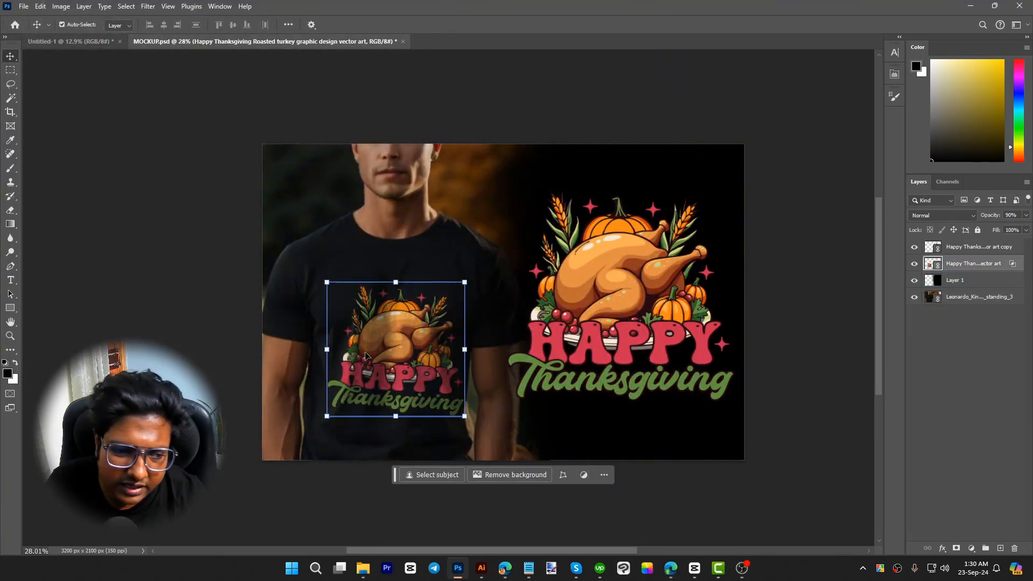
key(ctrl+t)
drag(414, 331, 397, 316)
key(Return)
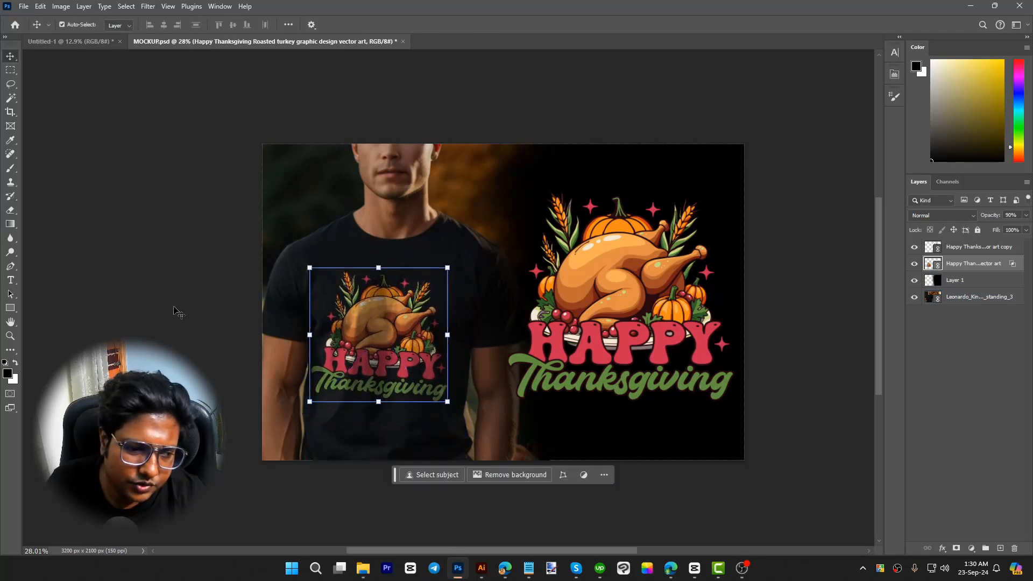
click(174, 308)
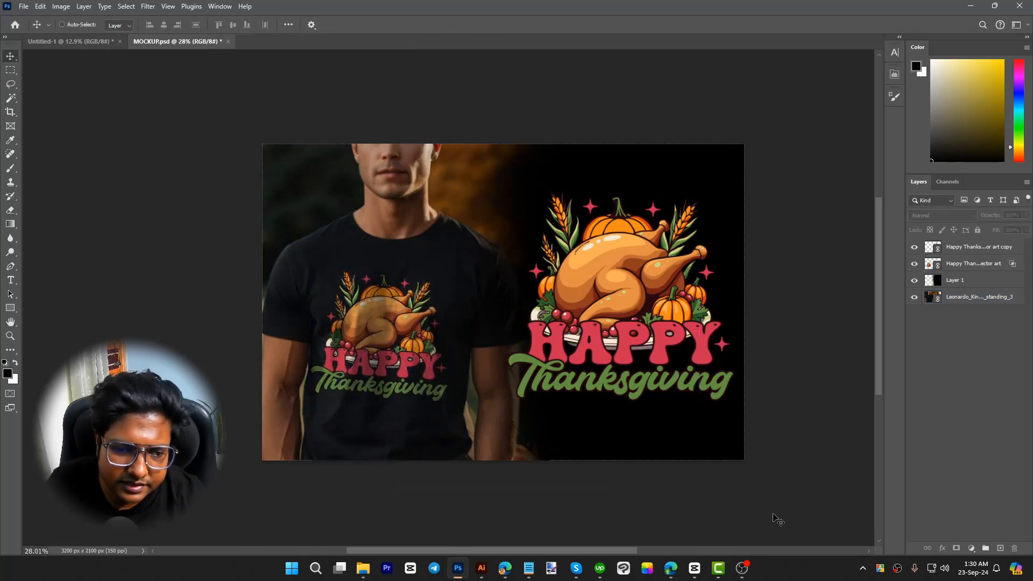
- Export this version as a JPG named 3 in New folder (3) and save the mockup document
key(alt+shift+ctrl+w)
click(814, 488)
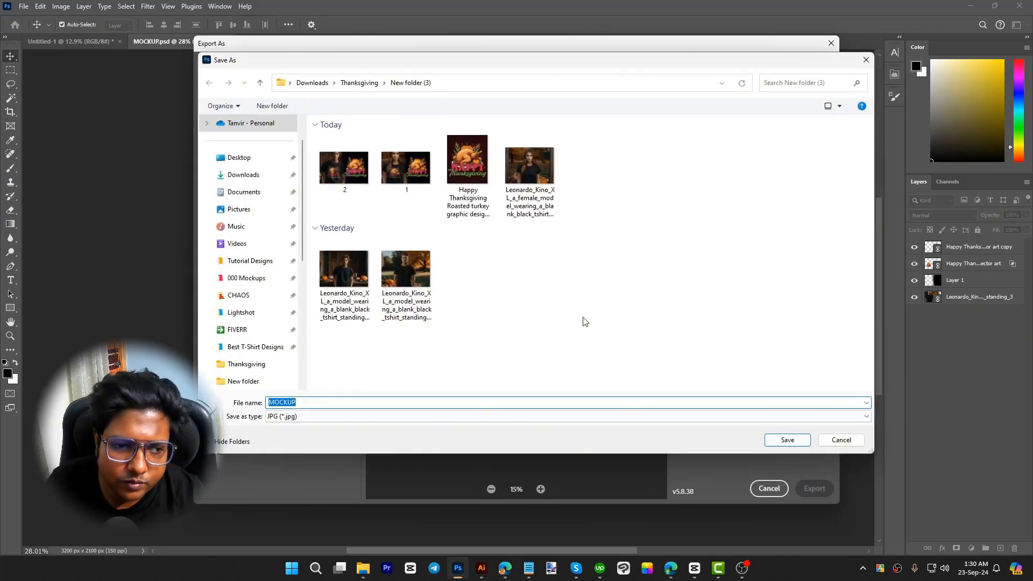
text(3)
key(Return)
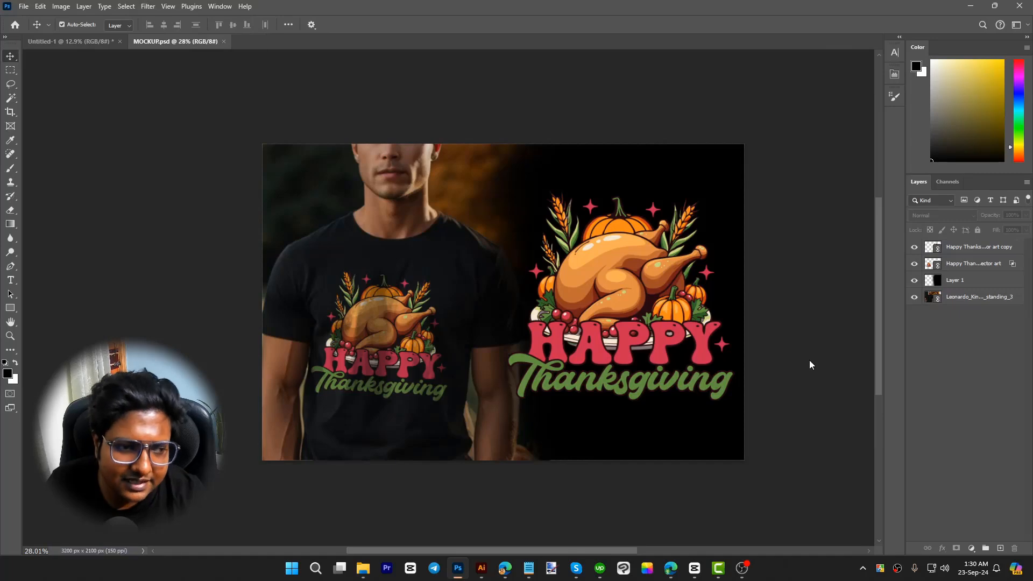
- Replace the contents of the large linked artwork with the transparent Coolest Turkey At the table graphic design from Thanksgiving > New folder
click(969, 264)
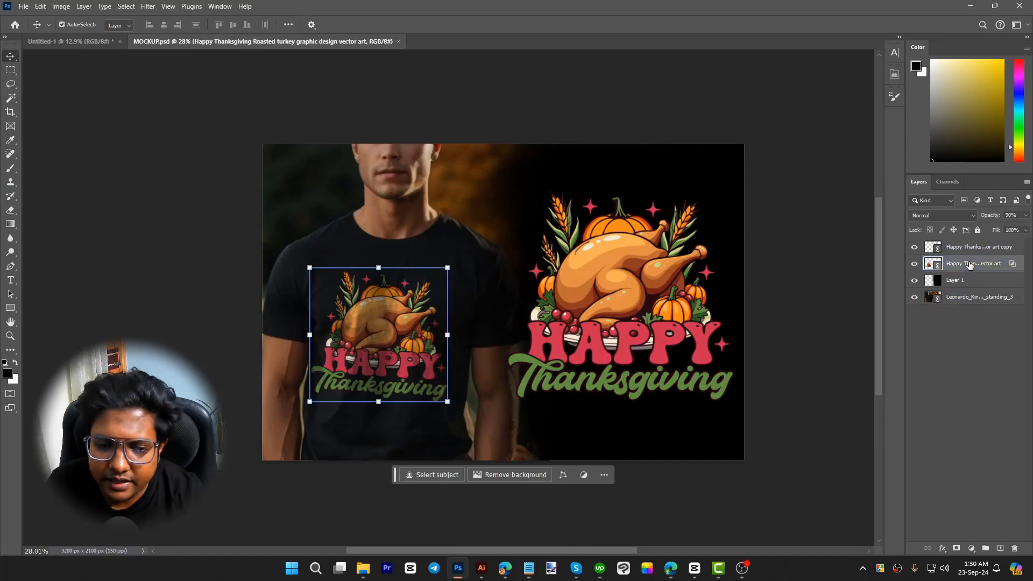
click(959, 247)
right_click(958, 247)
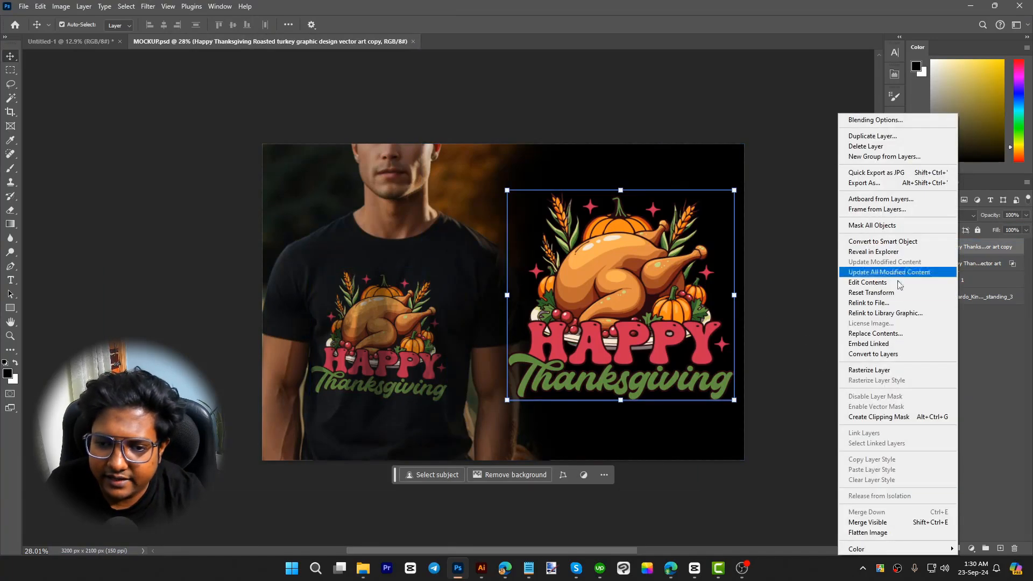
click(874, 333)
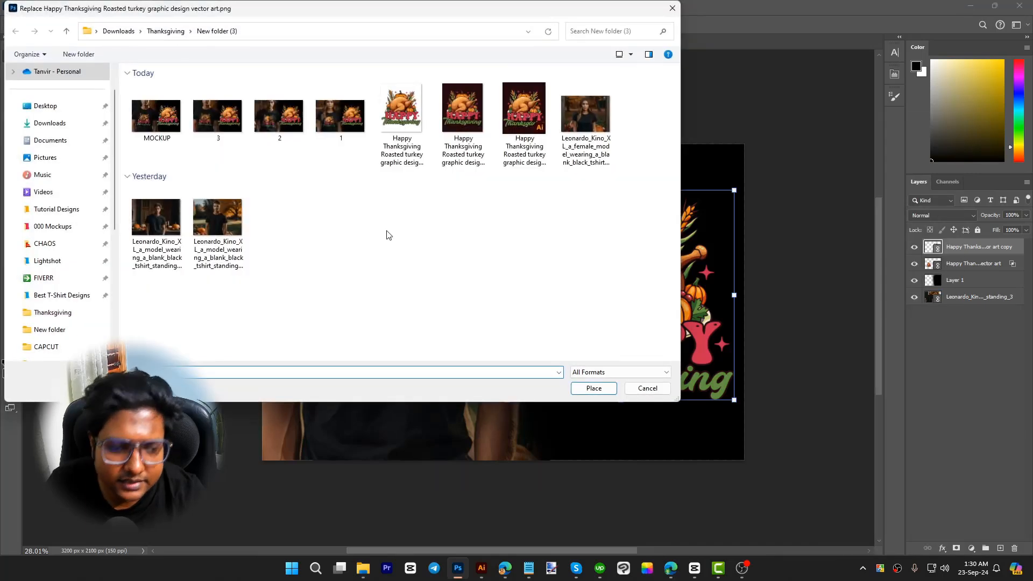
key(alt+Up)
key(alt+Up)
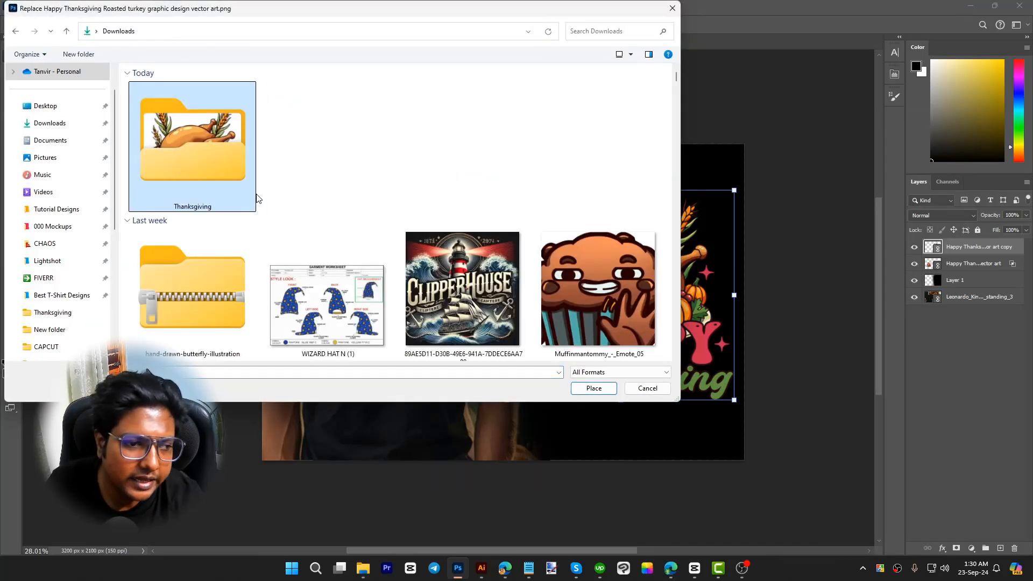
double_click(198, 162)
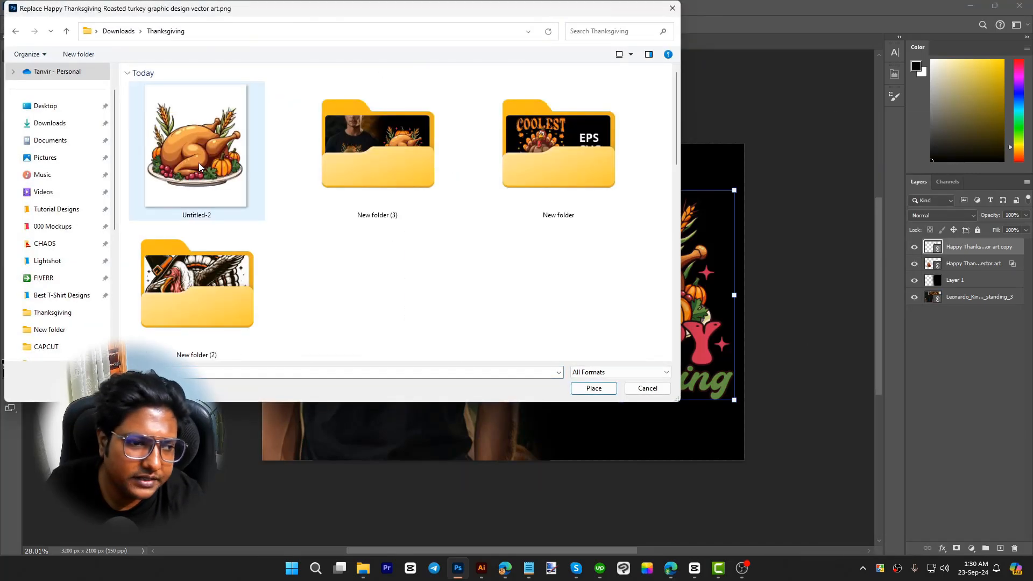
double_click(542, 193)
click(169, 226)
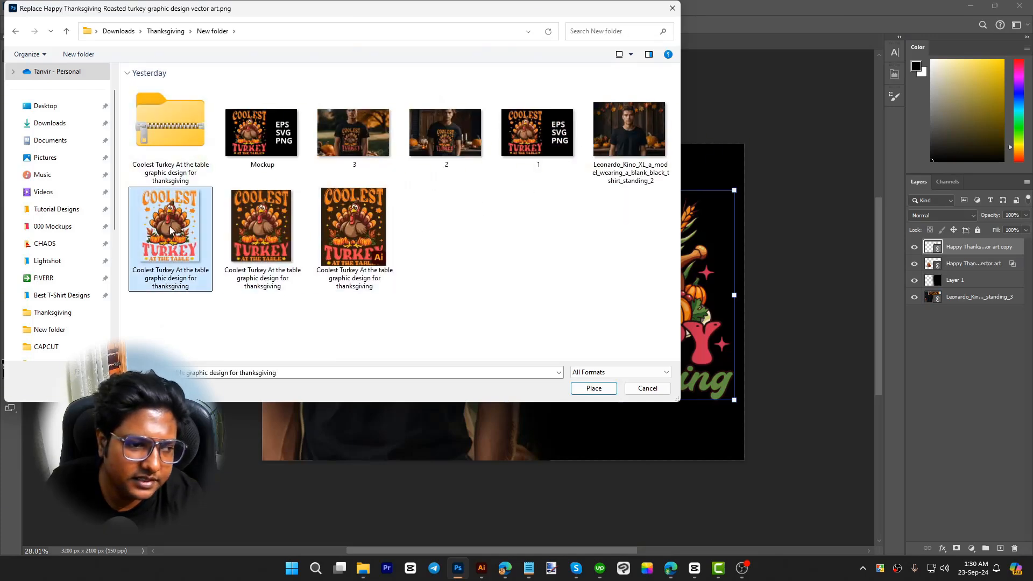
double_click(170, 226)
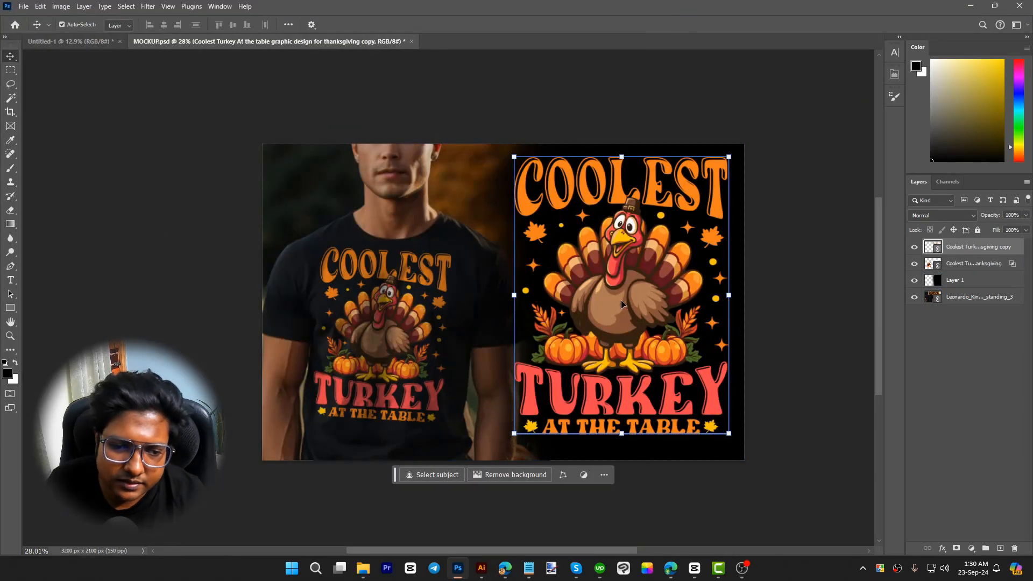
- Move the large Coolest Turkey artwork on the black half slightly down to center it vertically
key(ctrl+t)
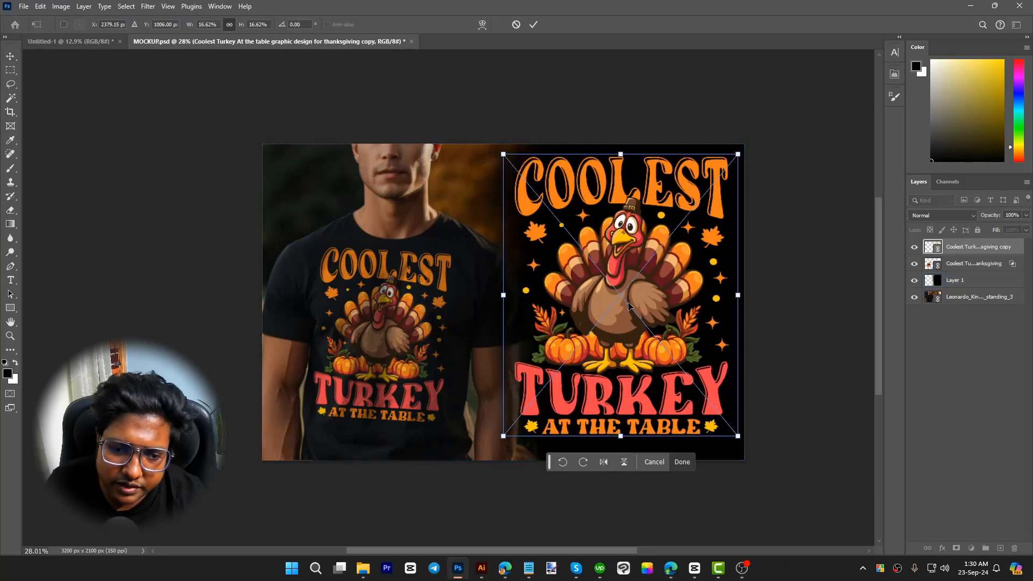
drag(628, 284, 626, 293)
key(Return)
- Scale the Coolest Turkey design on the shirt down slightly, tilt it a little clockwise, and center it lower on the chest
click(964, 264)
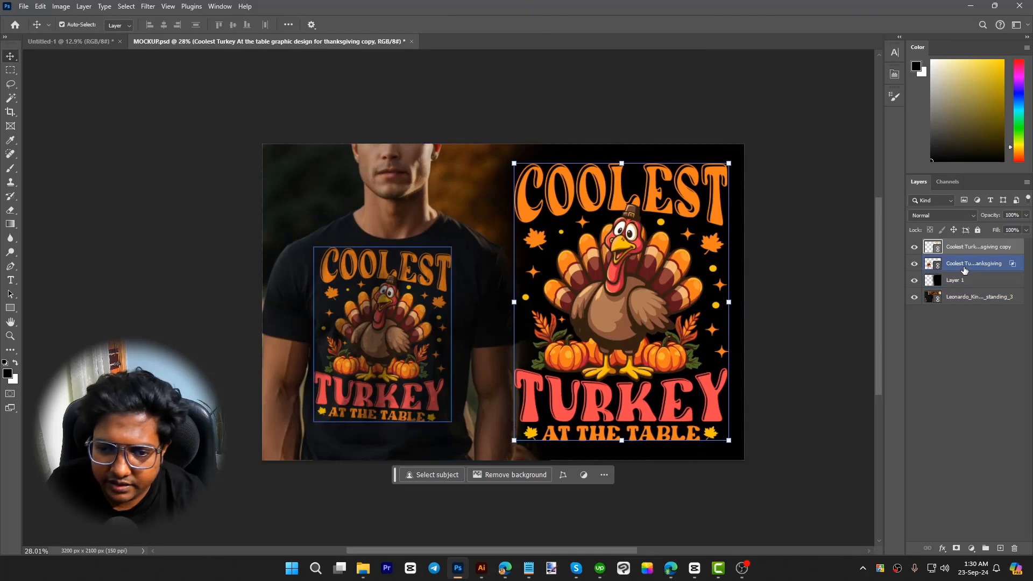
click(963, 268)
key(ctrl+t)
mouse_move(390, 249)
mouse_down()
mouse_move(388, 259)
mouse_move(391, 245)
mouse_up()
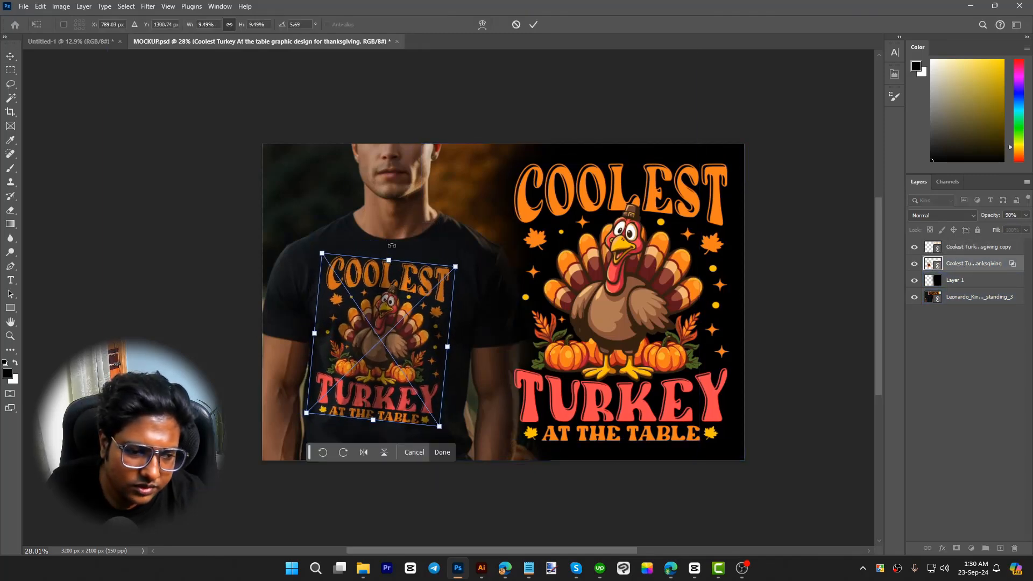
drag(401, 298, 407, 306)
drag(401, 259, 392, 261)
key(Return)
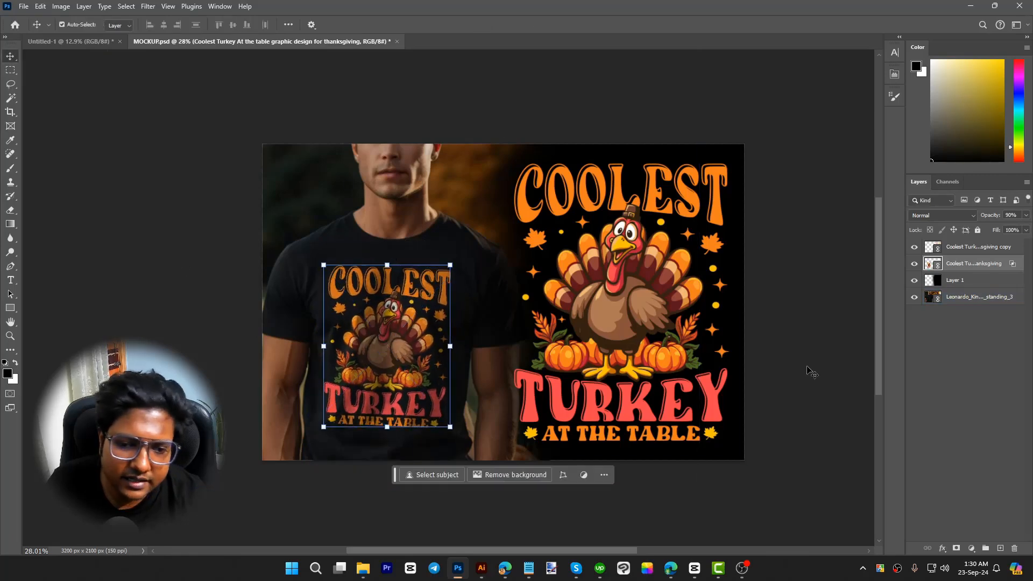
click(809, 371)
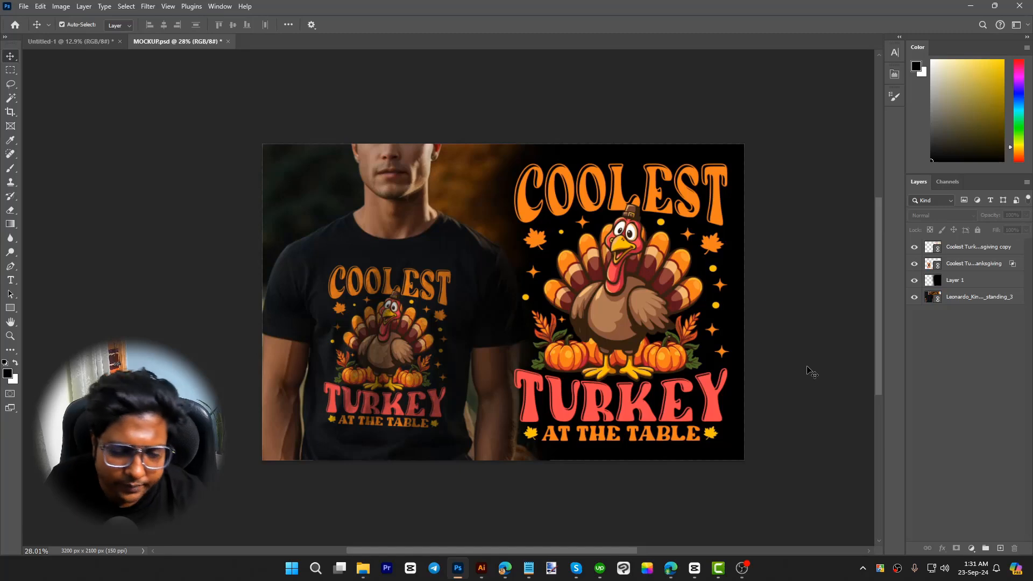
click(374, 380)
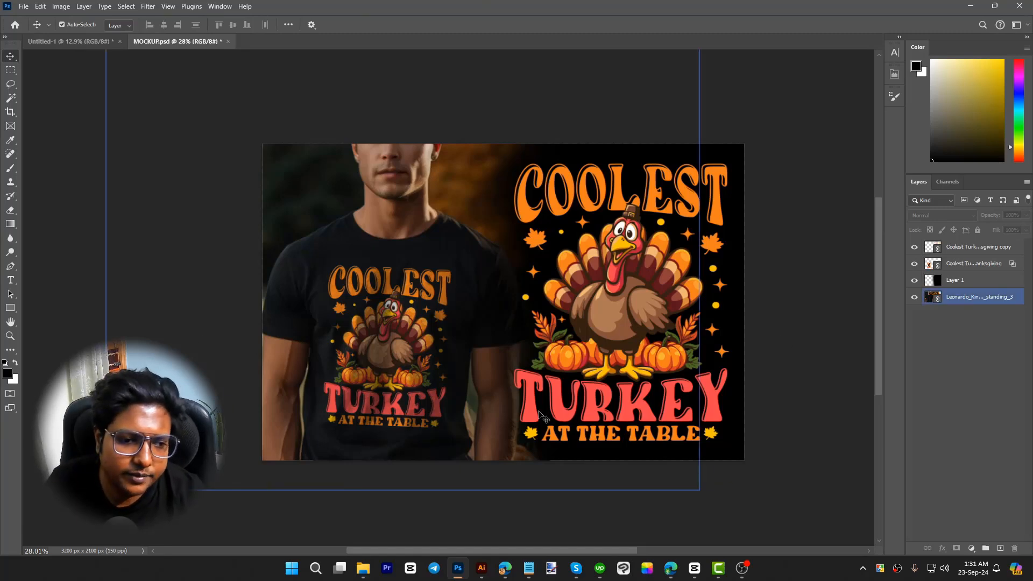
click(760, 364)
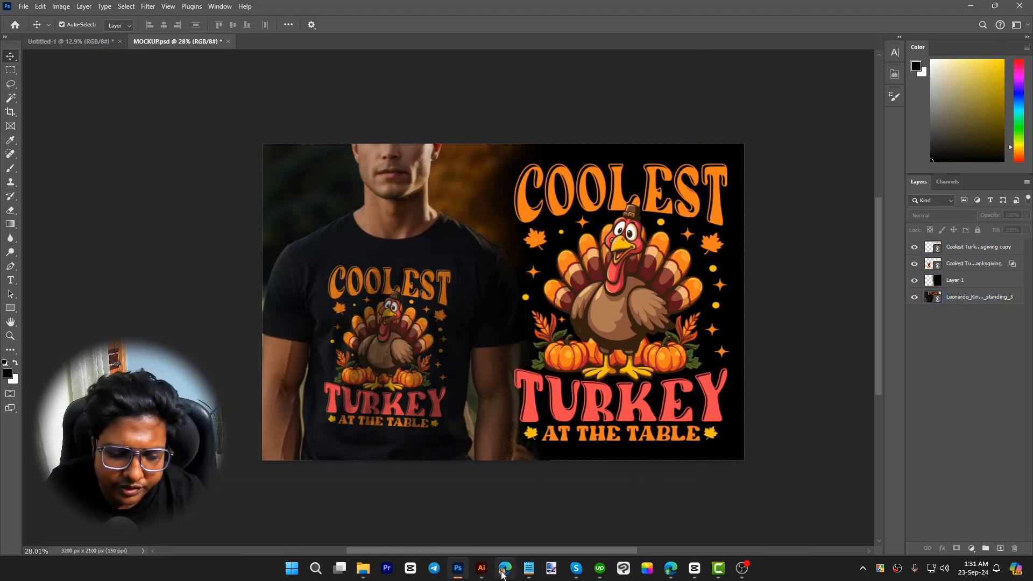
- Switch to the browser, start a new graphic listing on Creative Fabrica, and name the product Happy Thanksgiving Roasted turkey
click(504, 568)
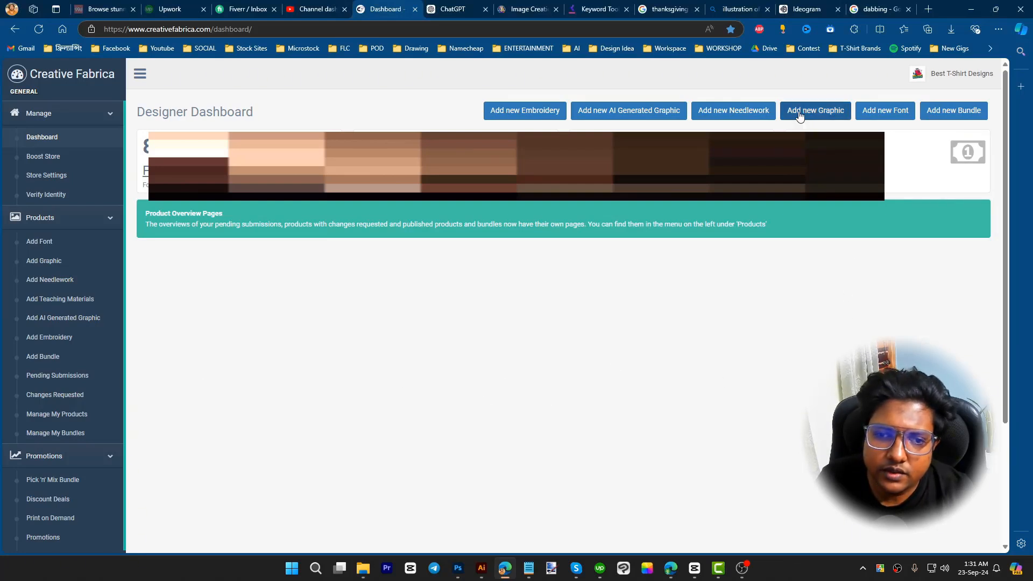
click(823, 117)
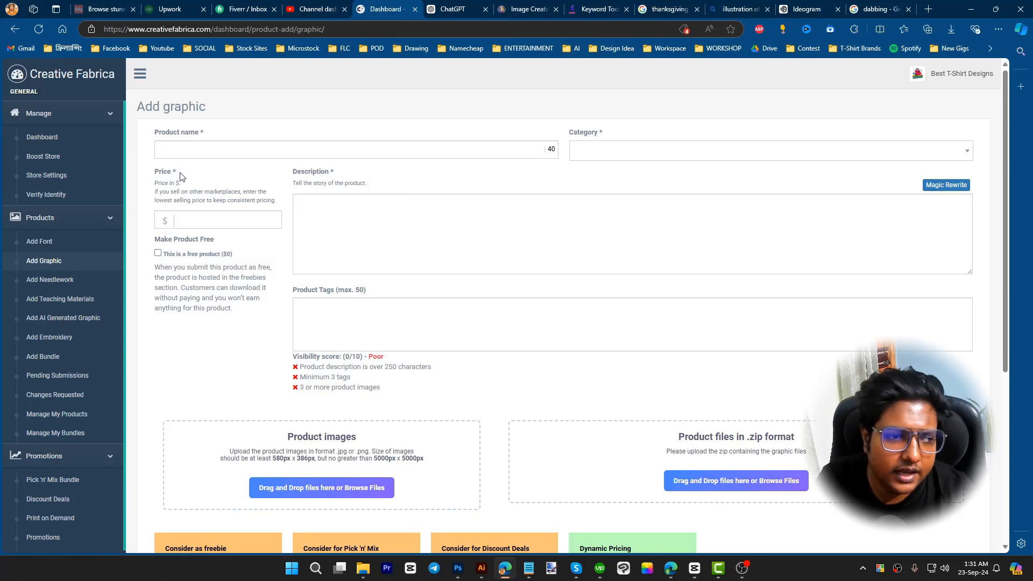
mouse_move(363, 568)
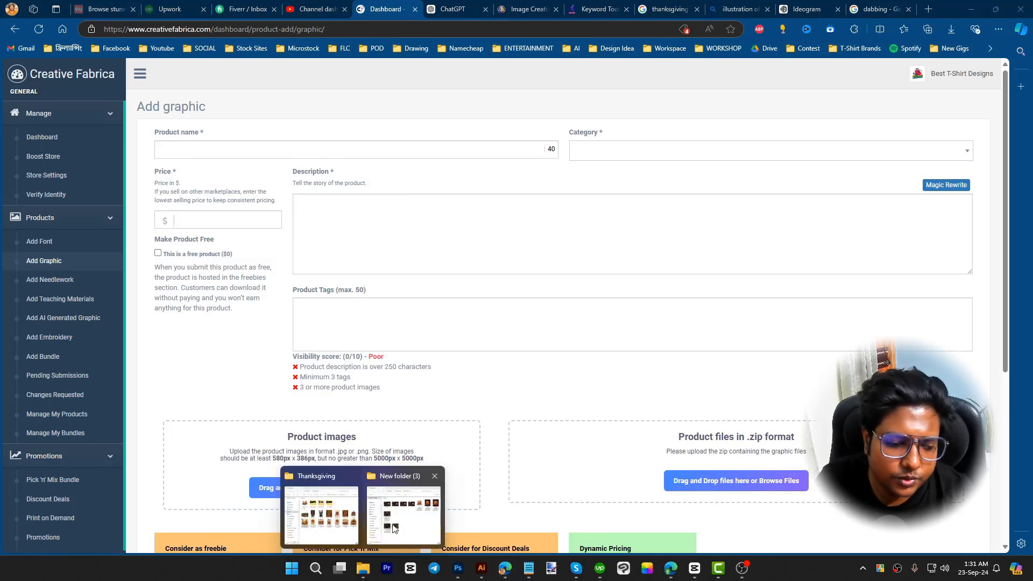
click(405, 519)
click(610, 242)
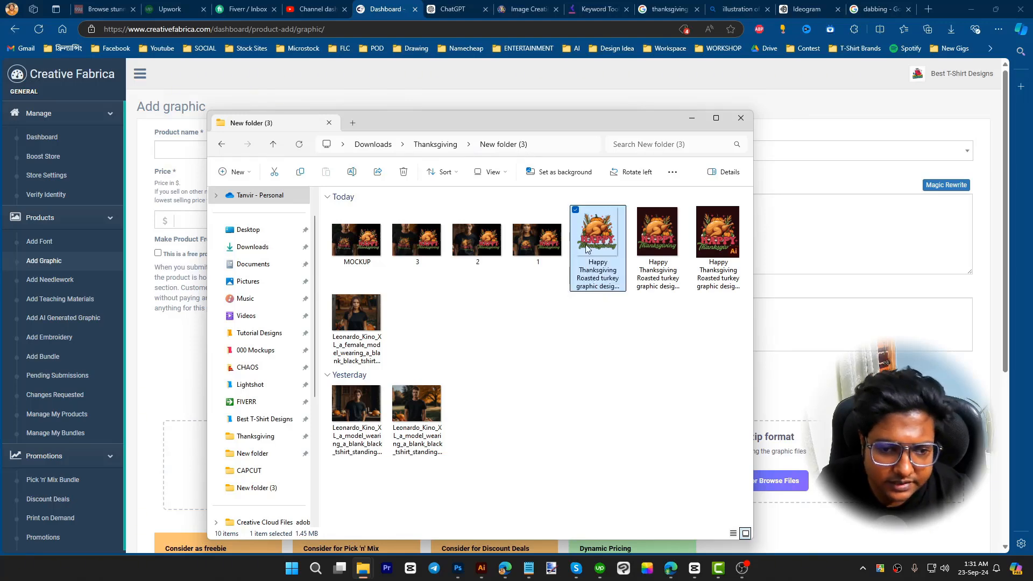
click(173, 150)
text(Happy Thanksgiving Roasted turkey graphi)
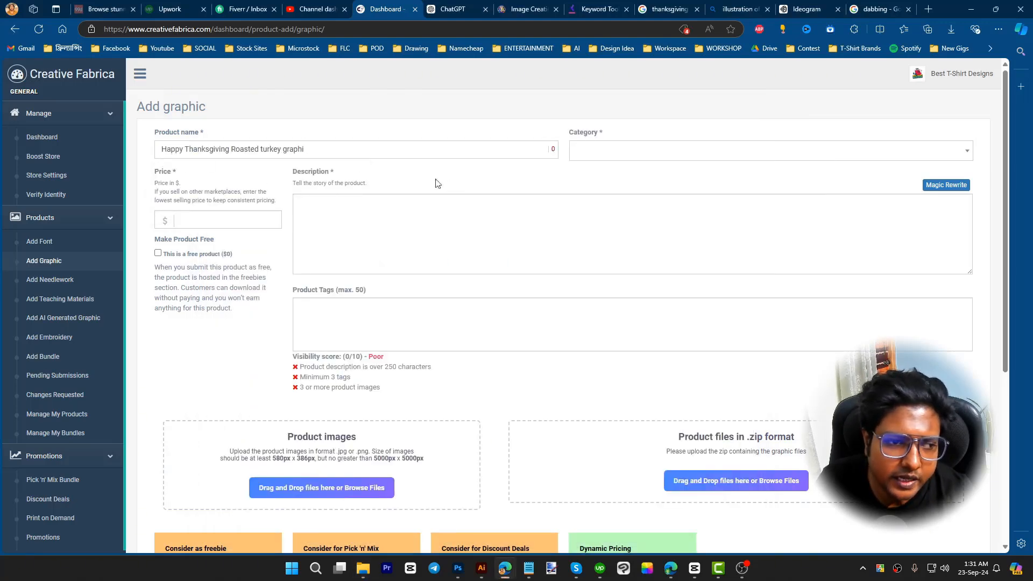
double_click(284, 151)
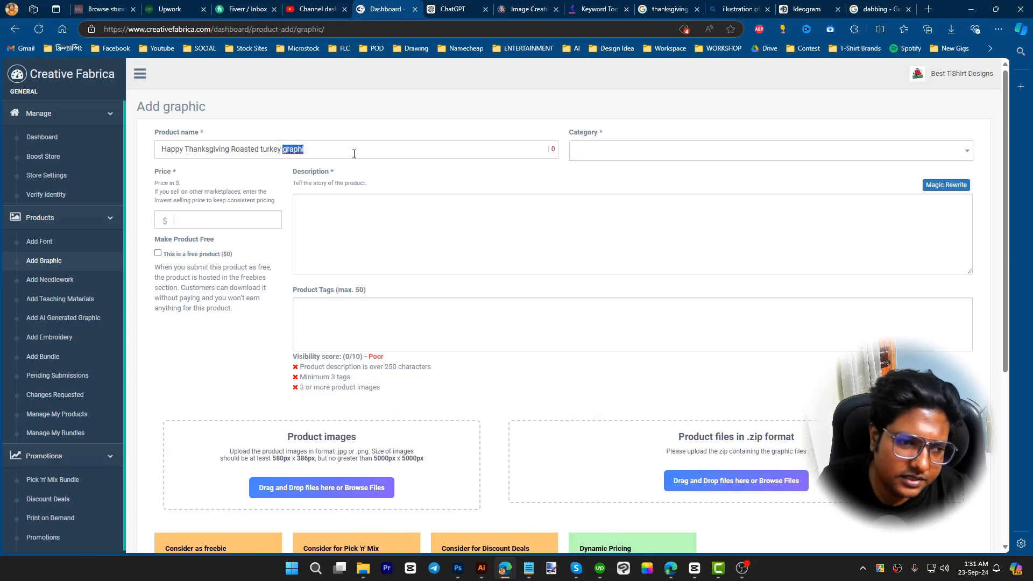
key(BackSpace)
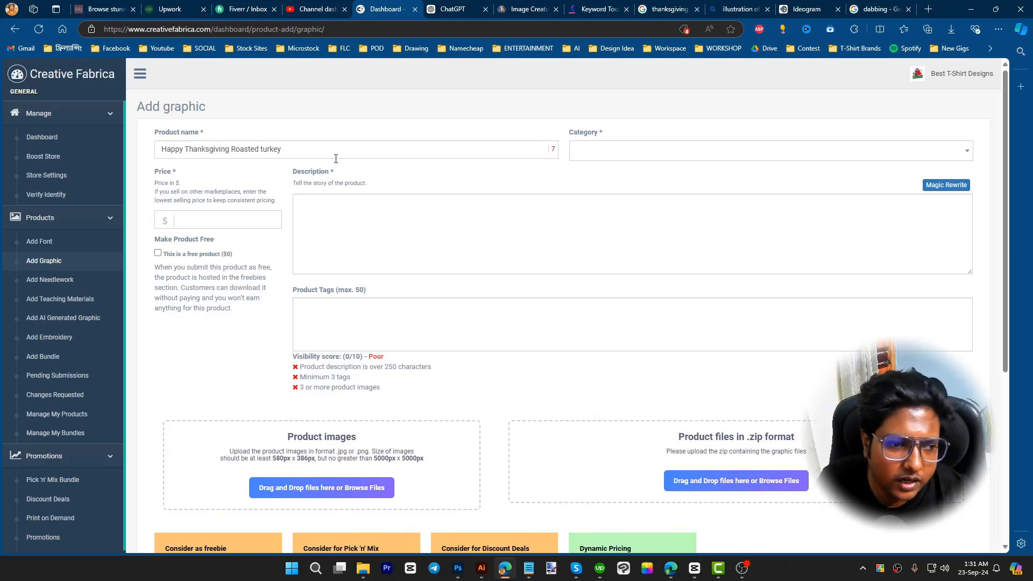
- Set the listing's category to T-shirt Designs and its price to $2
click(607, 156)
text(t)
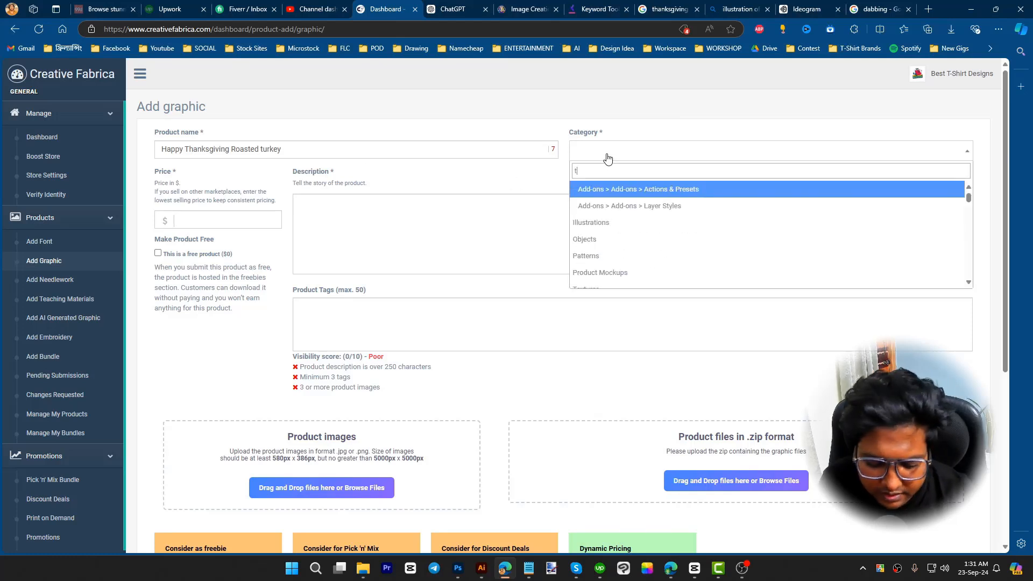
text(-)
click(617, 195)
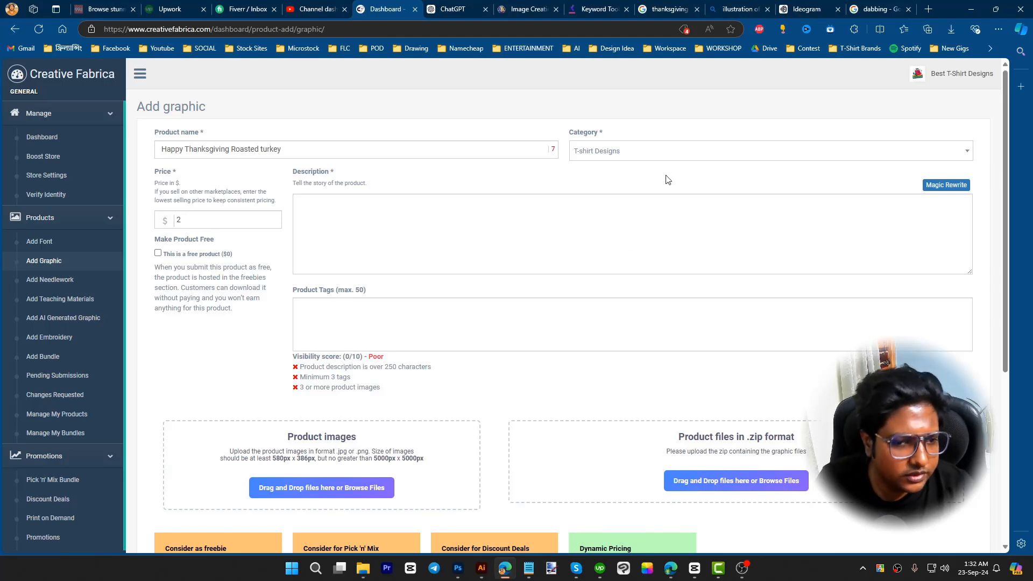
- Copy the Thanksgiving Turkey T-Shirt Design heading and its paragraph from the ChatGPT answer into the listing's description
click(461, 7)
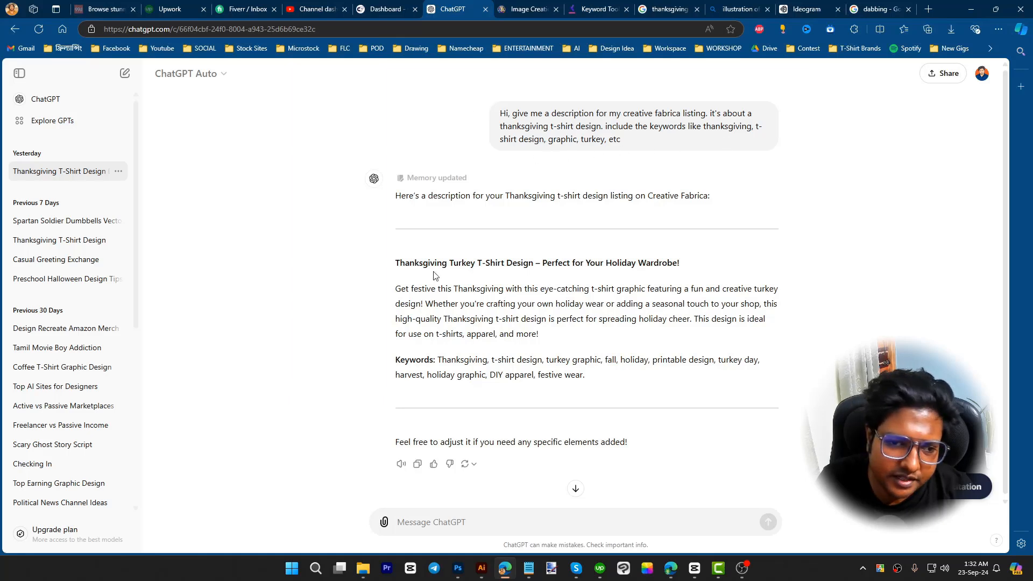
drag(396, 260, 560, 342)
key(ctrl+c)
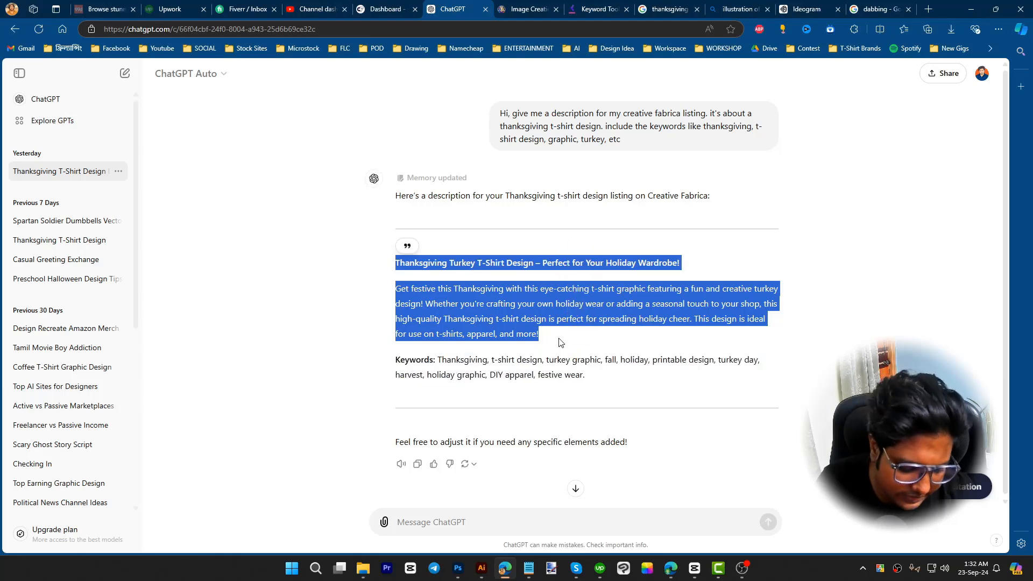
click(384, 9)
click(388, 208)
key(ctrl+v)
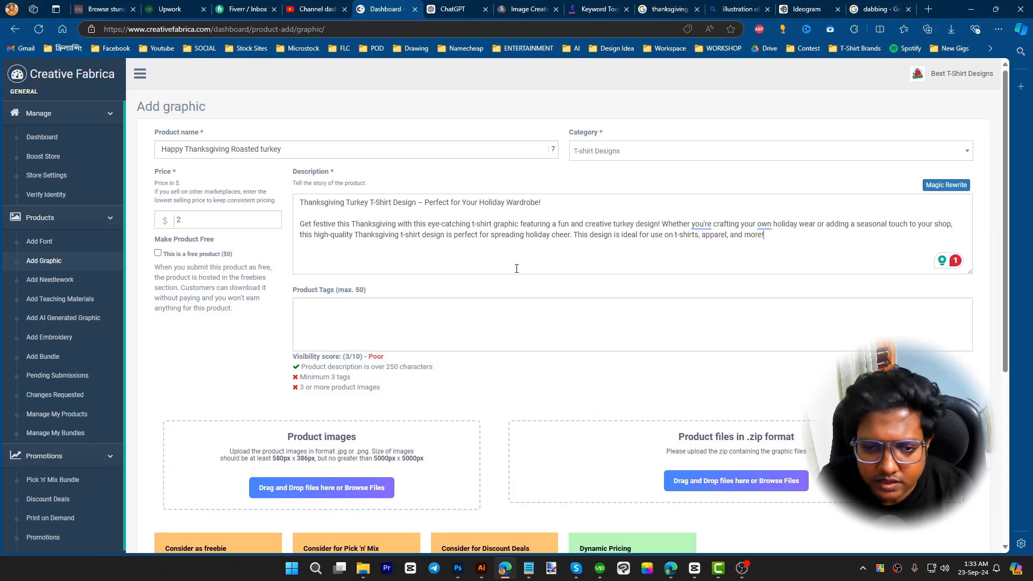
- Add a "What's included:" section below the description's paragraph, with "> Editable EPS file" as its first entry
key(Return)
key(Return)
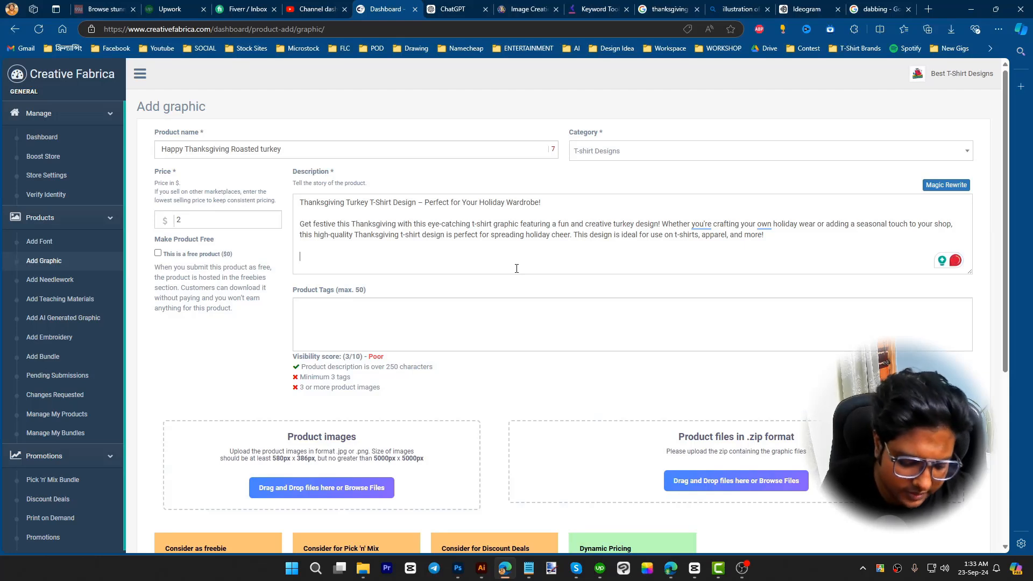
text(What)
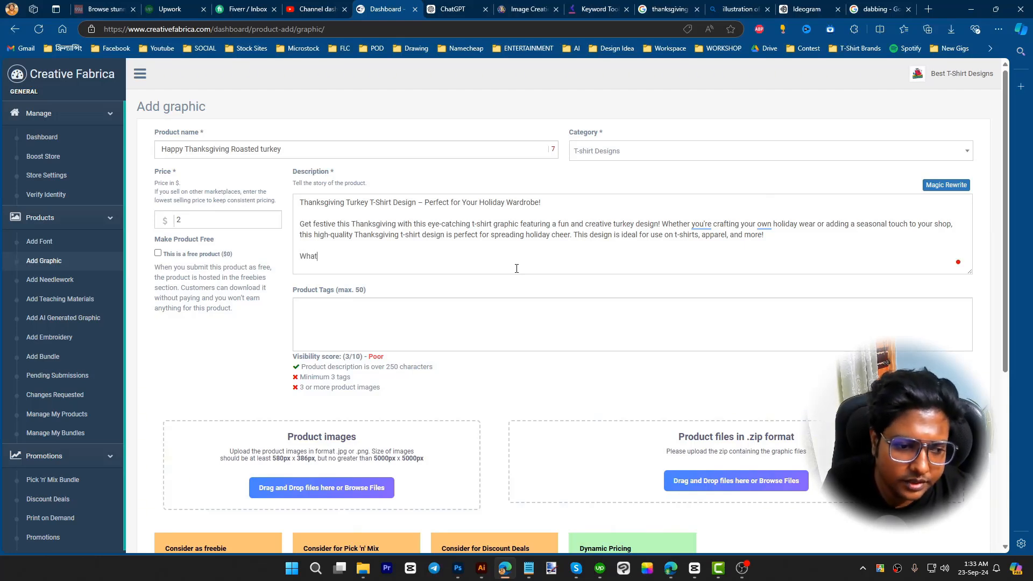
text('s included:)
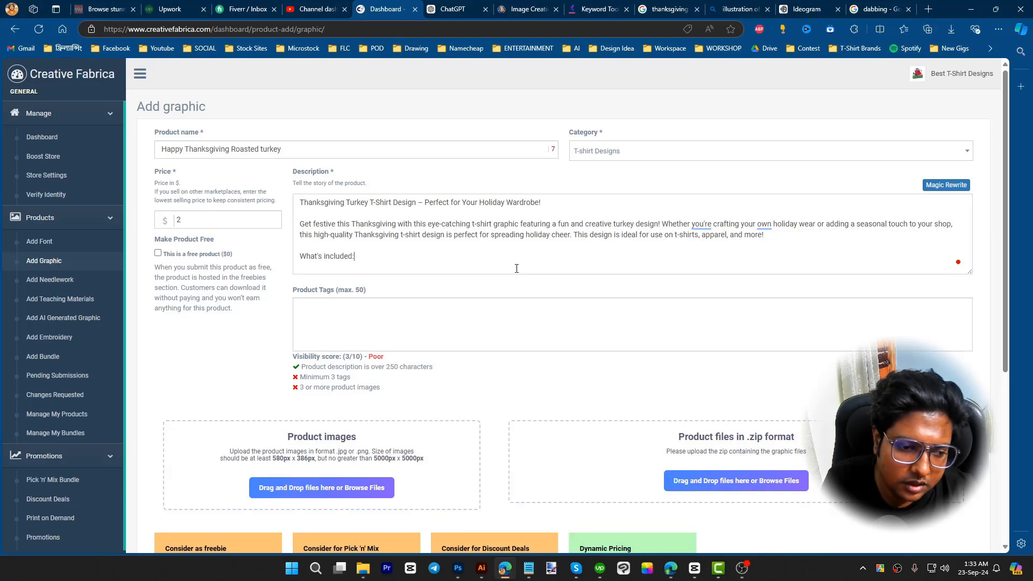
key(Return)
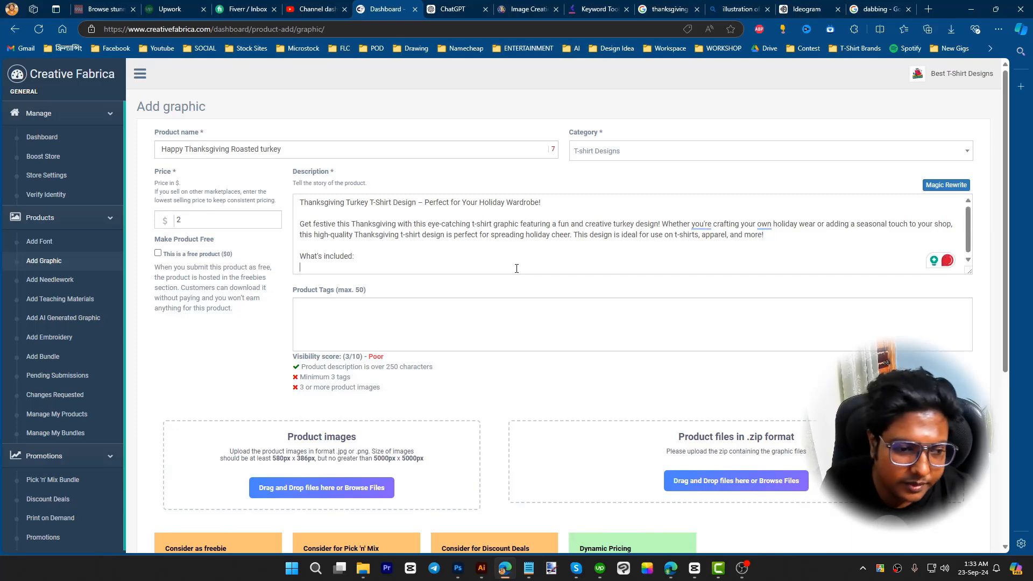
text(> )
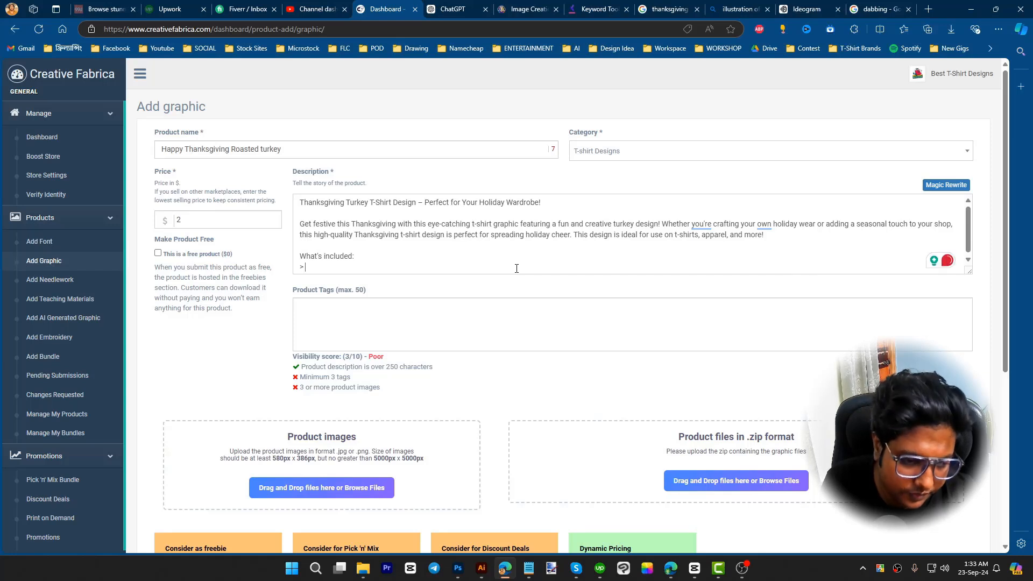
text(EPS)
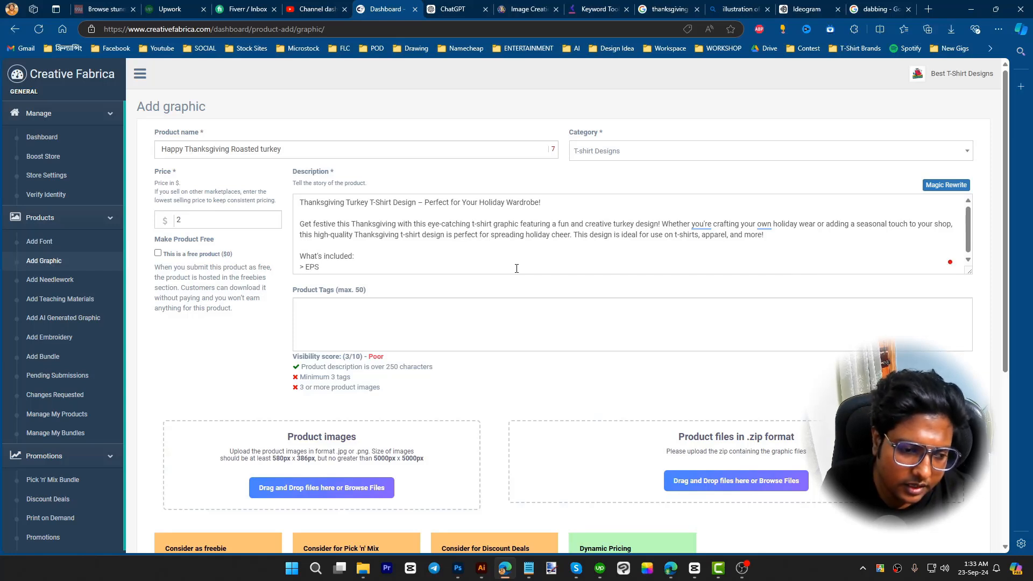
key(BackSpace)
key(BackSpace)
text(ditable EPD)
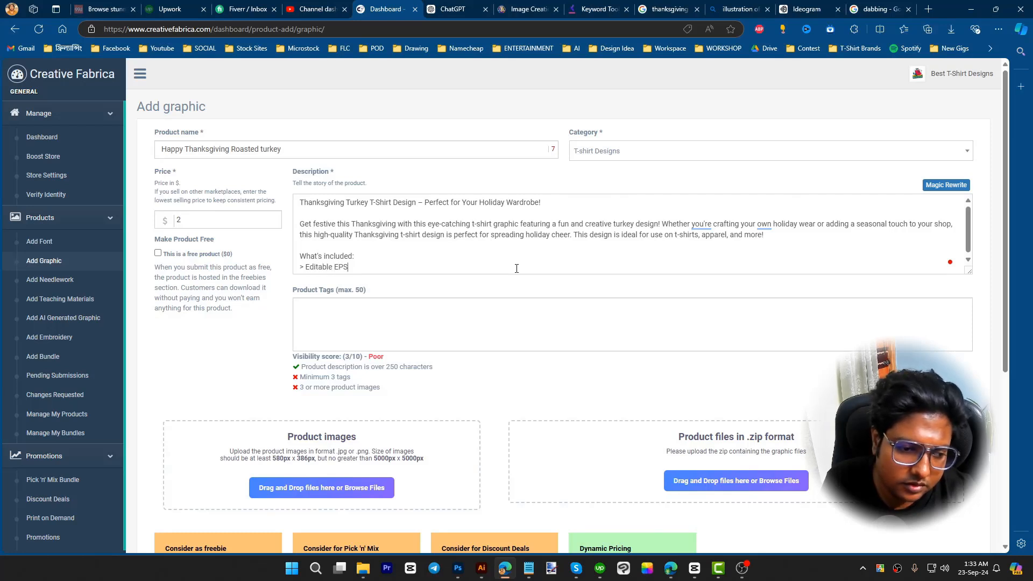
text( file)
key(Return)
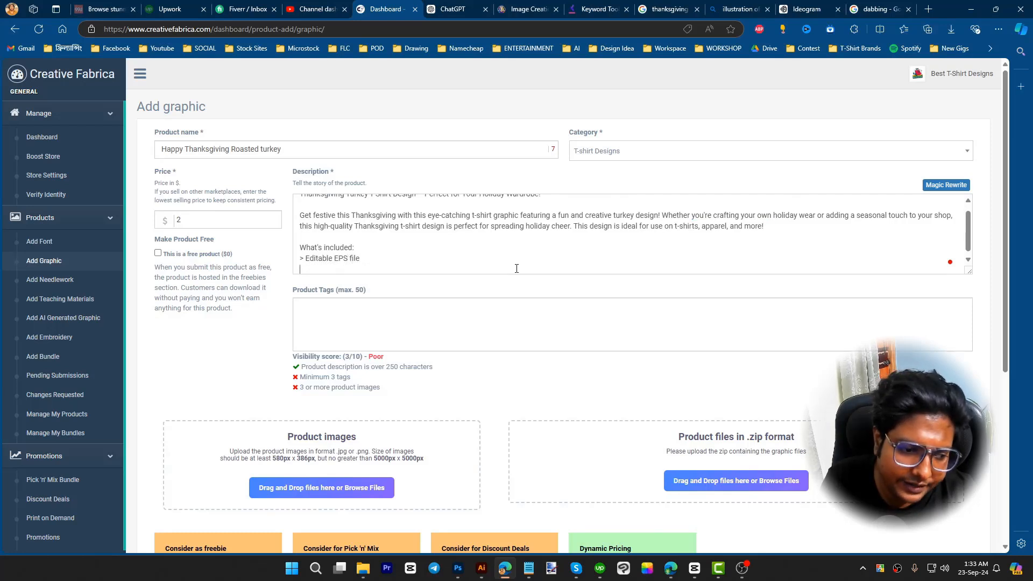
- Add the entries ">300 dpi png" and ">JPG preview" on separate lines of the What's included list
text(>)
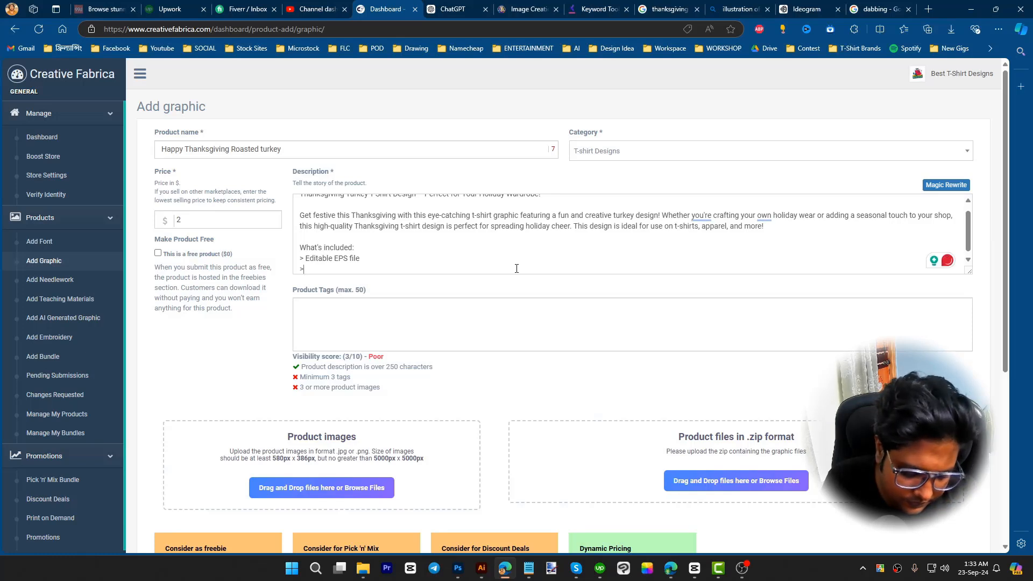
text(300 dpi png)
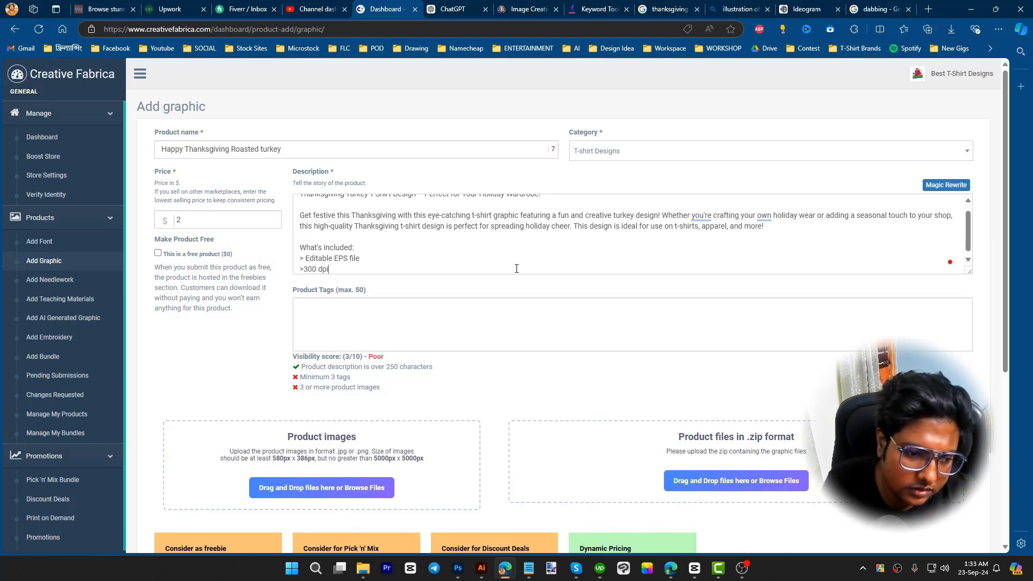
key(Return)
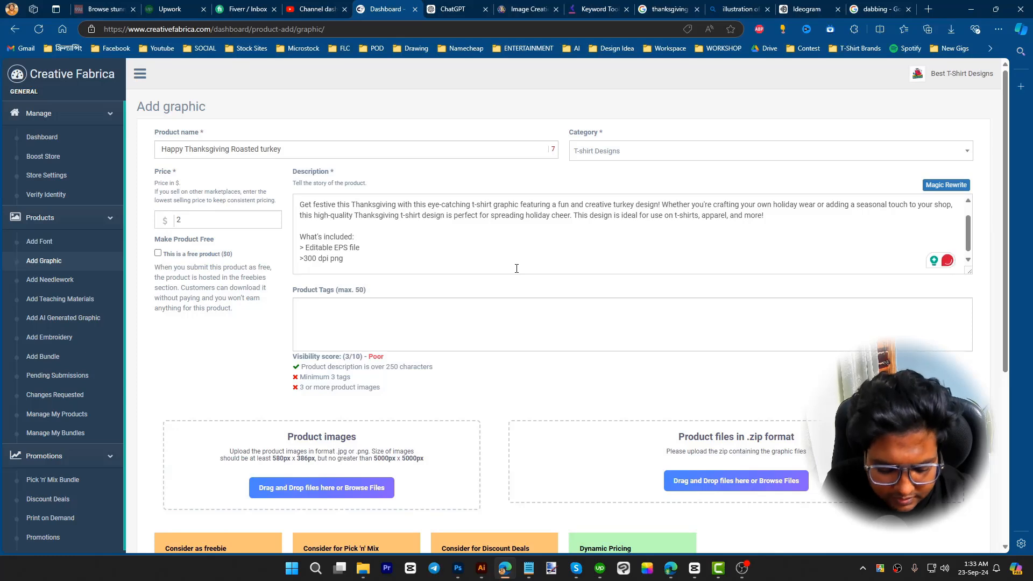
text(JPG preview)
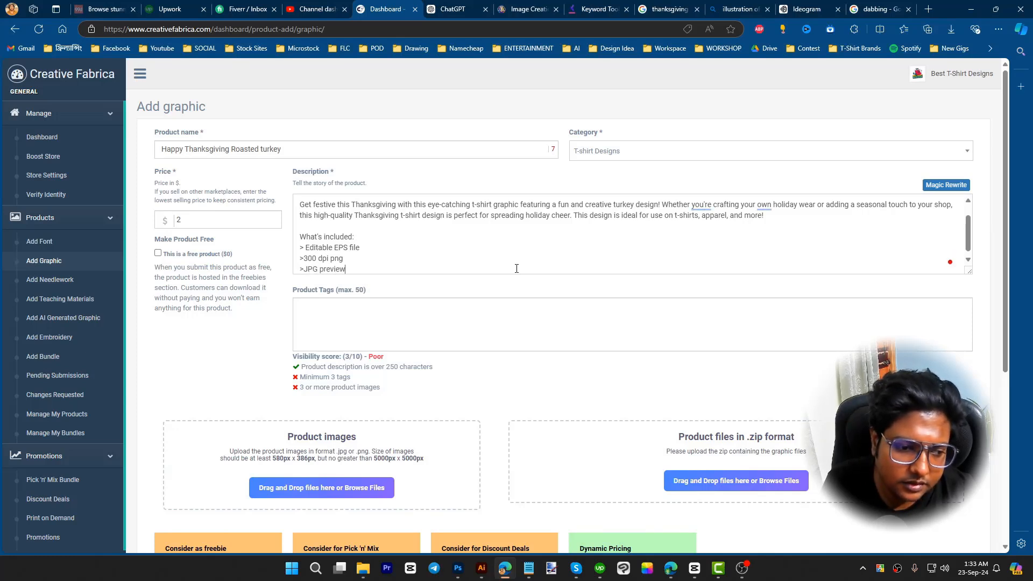
key(Return)
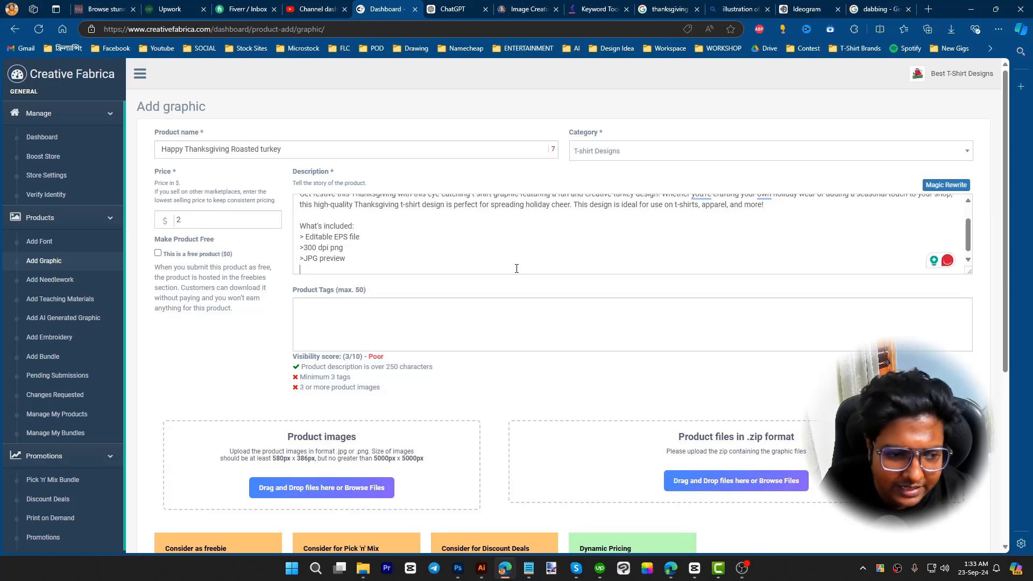
- Switch to Illustrator, show the dark background rectangle, and save the turkey artwork as an SVG with the default SVG options
click(484, 572)
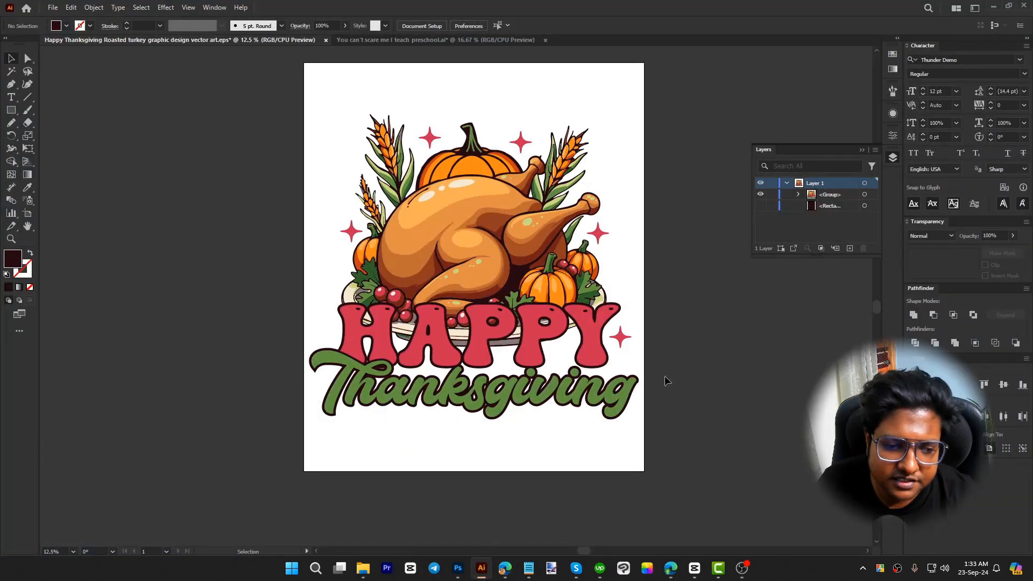
click(760, 206)
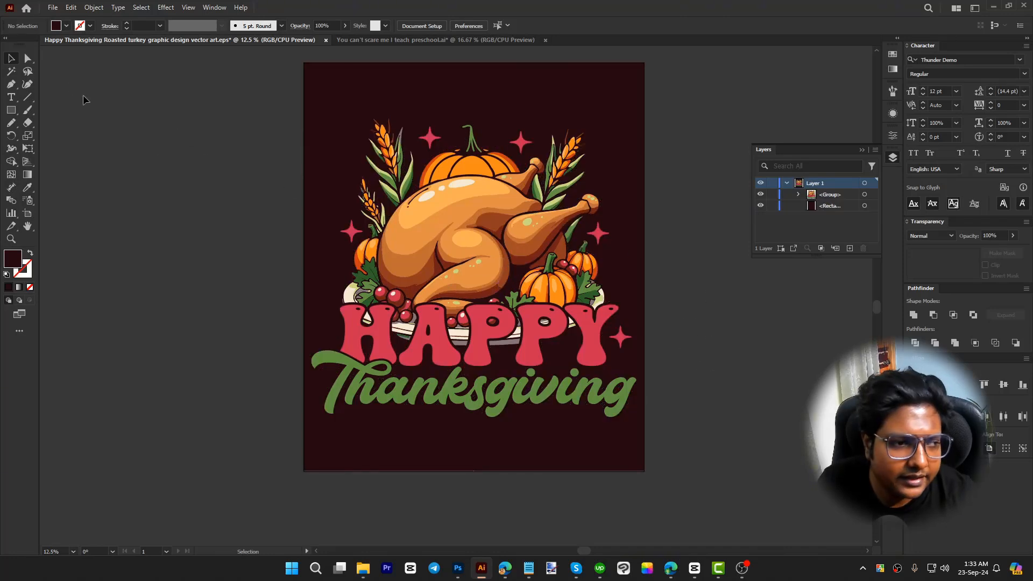
key(ctrl+shift+s)
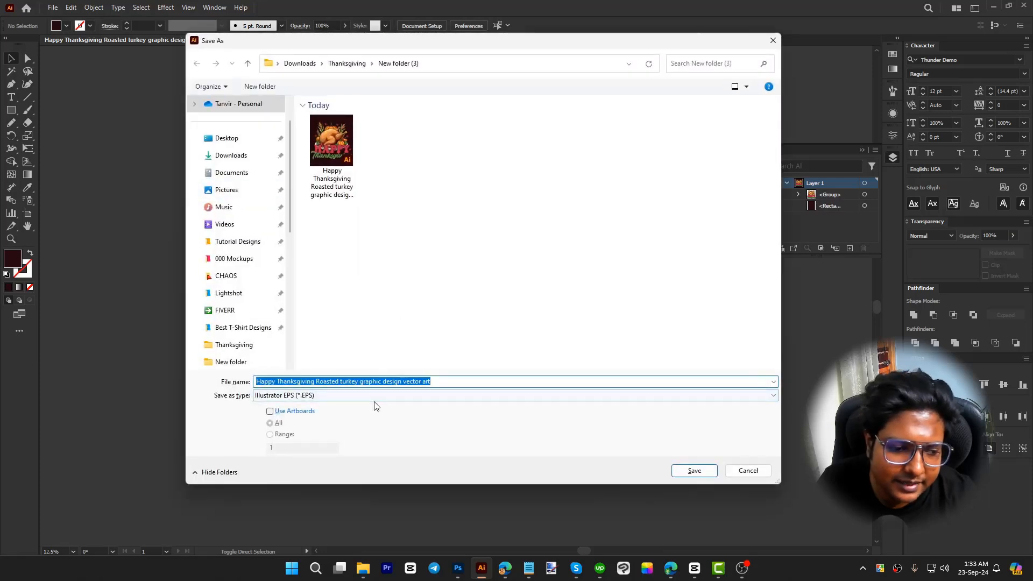
click(371, 395)
click(344, 438)
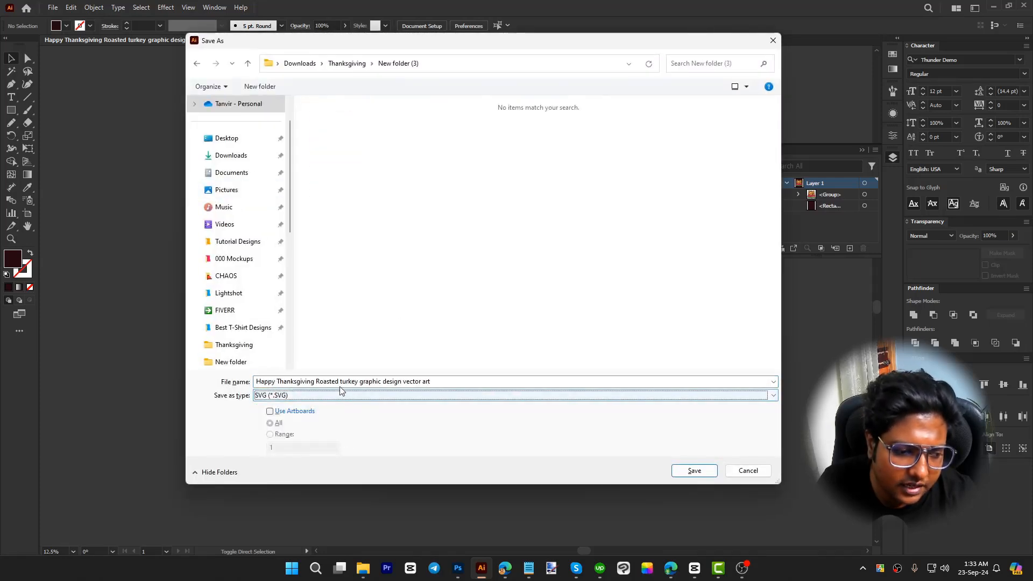
click(693, 471)
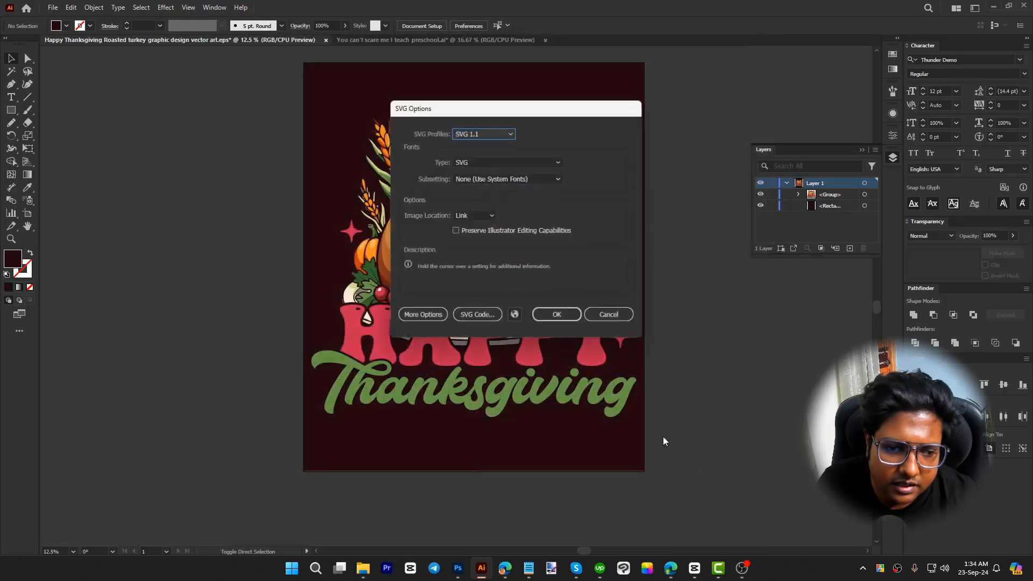
click(550, 313)
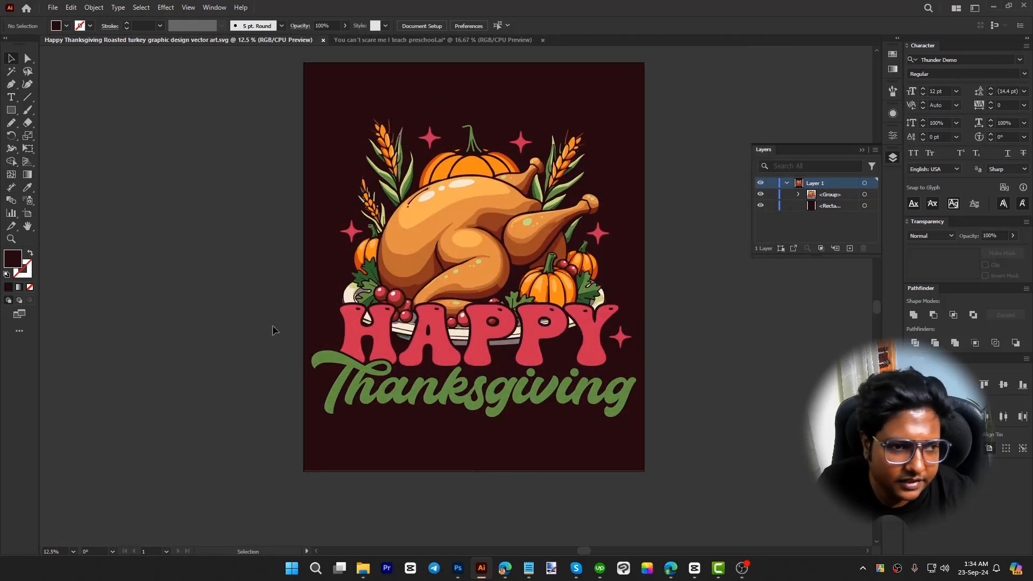
- Open the saved Happy Thanksgiving Roasted turkey SVG from New folder (3) in Inkscape
mouse_move(362, 568)
click(461, 477)
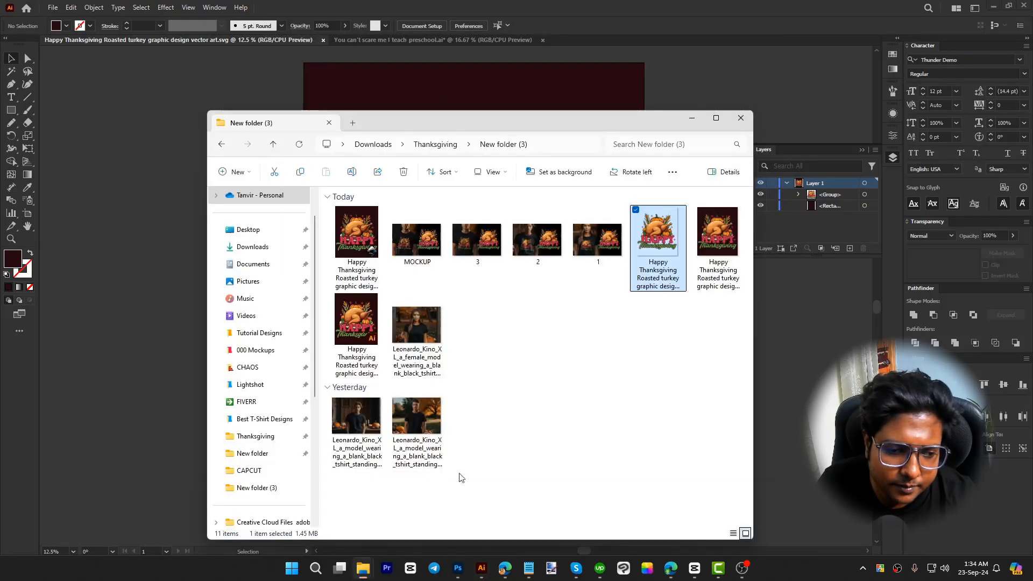
click(562, 357)
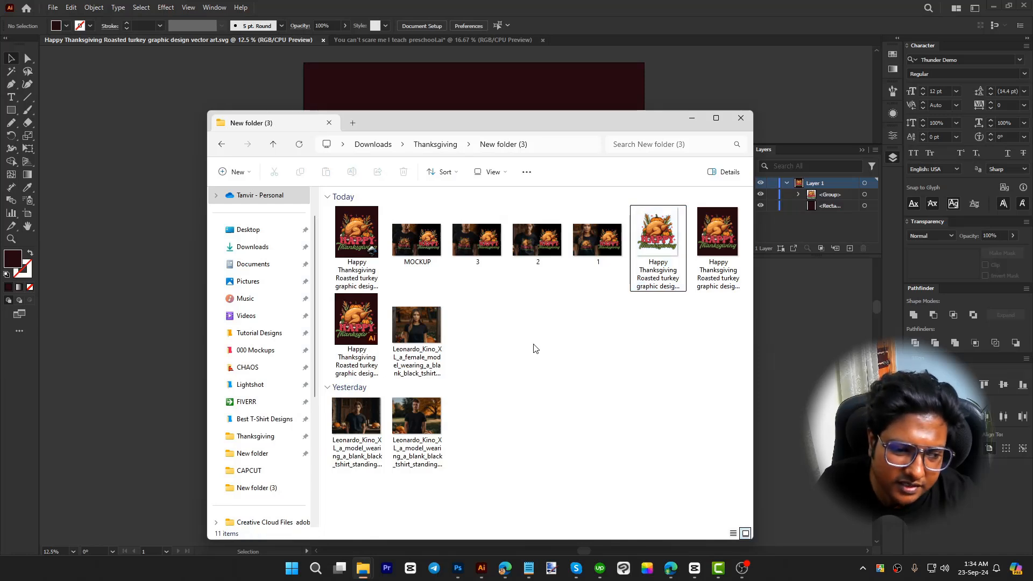
click(360, 239)
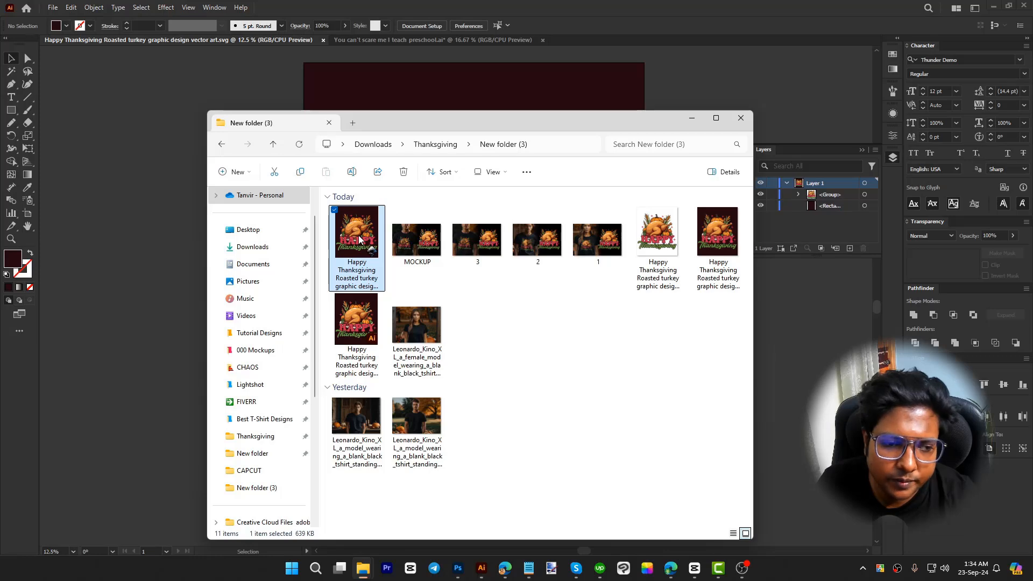
key(Return)
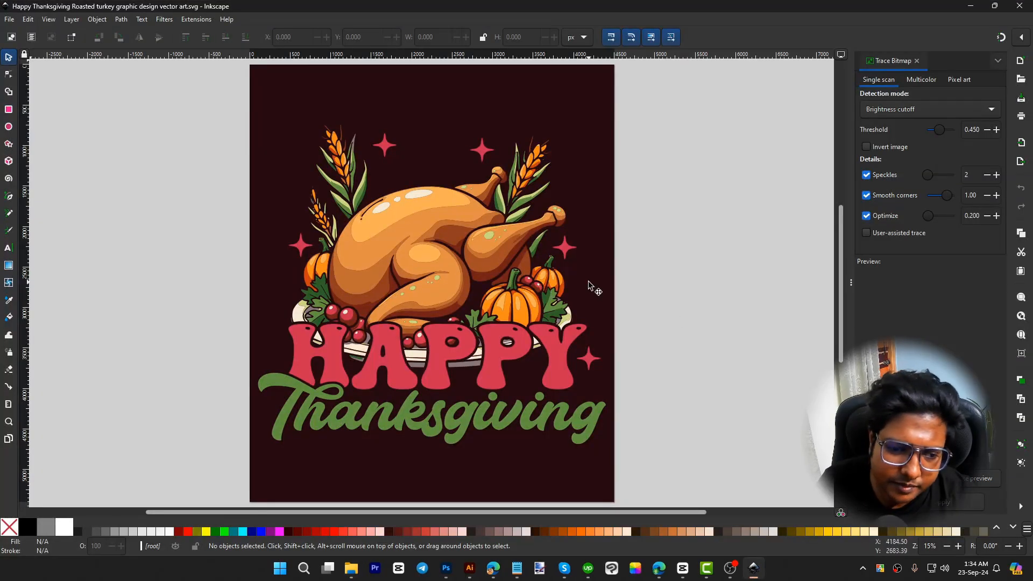
- Test the SVG's editability by moving the dark background off the page and shifting the turkey and lettering apart
click(595, 280)
drag(595, 279, 259, 270)
click(420, 242)
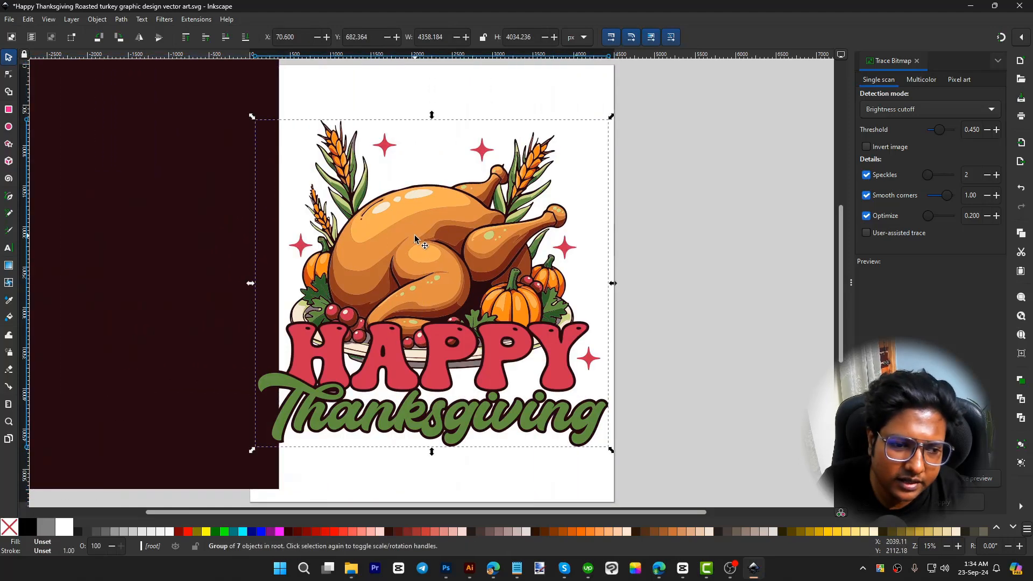
click(478, 415)
drag(450, 419, 564, 451)
double_click(472, 397)
drag(454, 257, 422, 197)
drag(516, 375, 410, 345)
- Try recoloring the HAPPY lettering yellow and the Thanksgiving lettering red
double_click(410, 345)
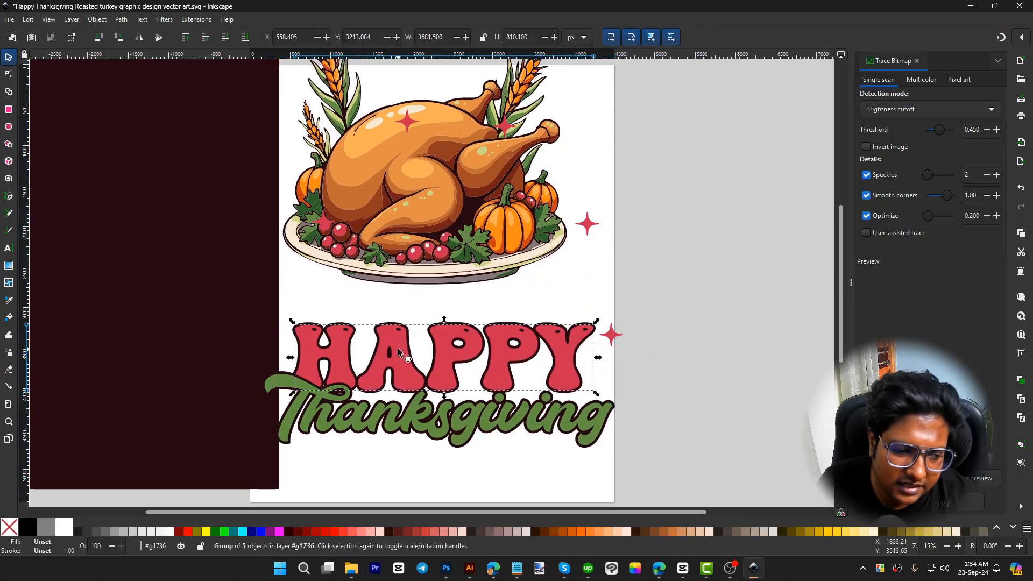
click(837, 532)
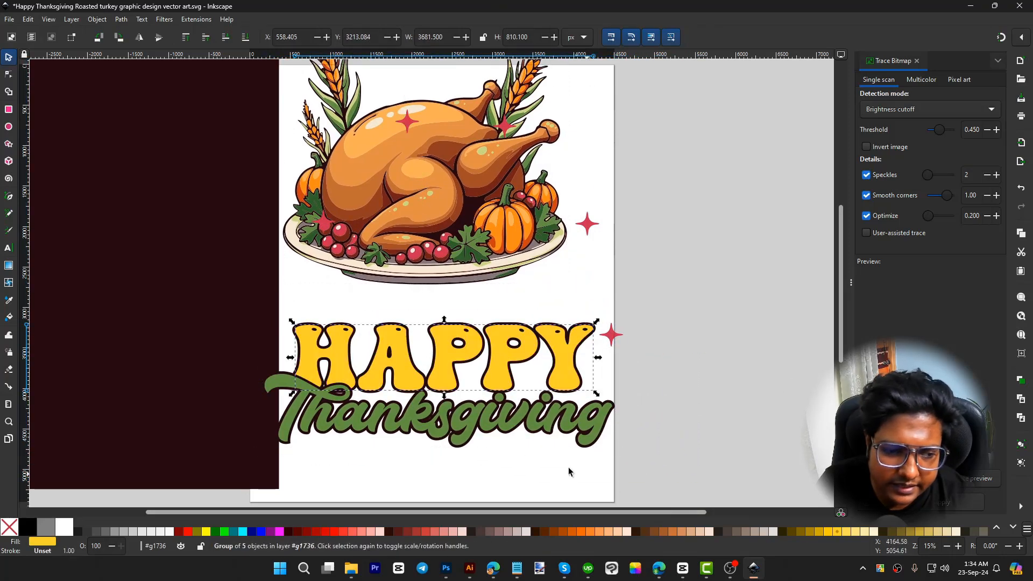
click(476, 434)
click(333, 532)
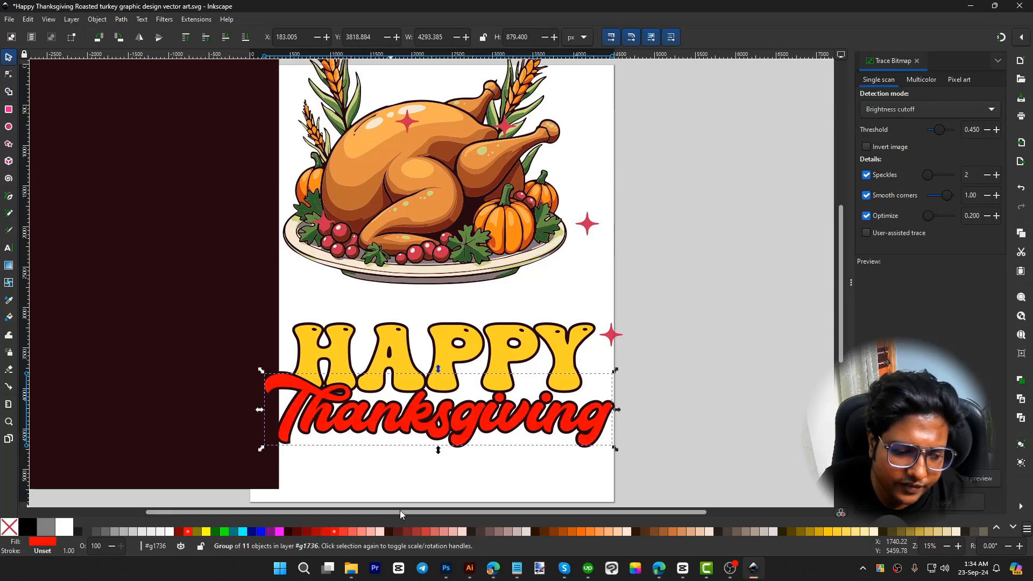
click(528, 483)
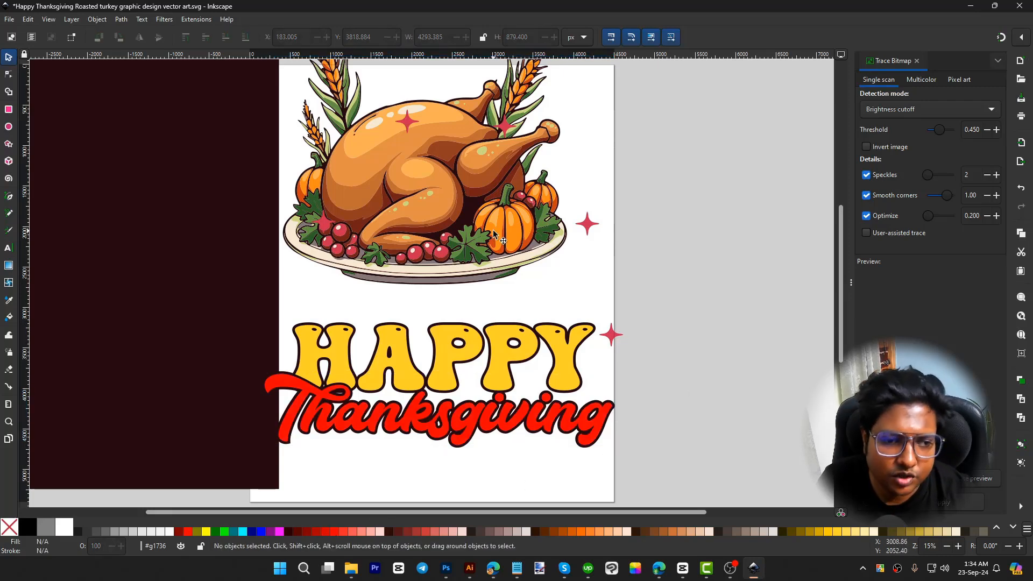
- Move the turkey illustration down toward the lettering and close the SVG without saving
drag(464, 201, 486, 274)
click(1019, 6)
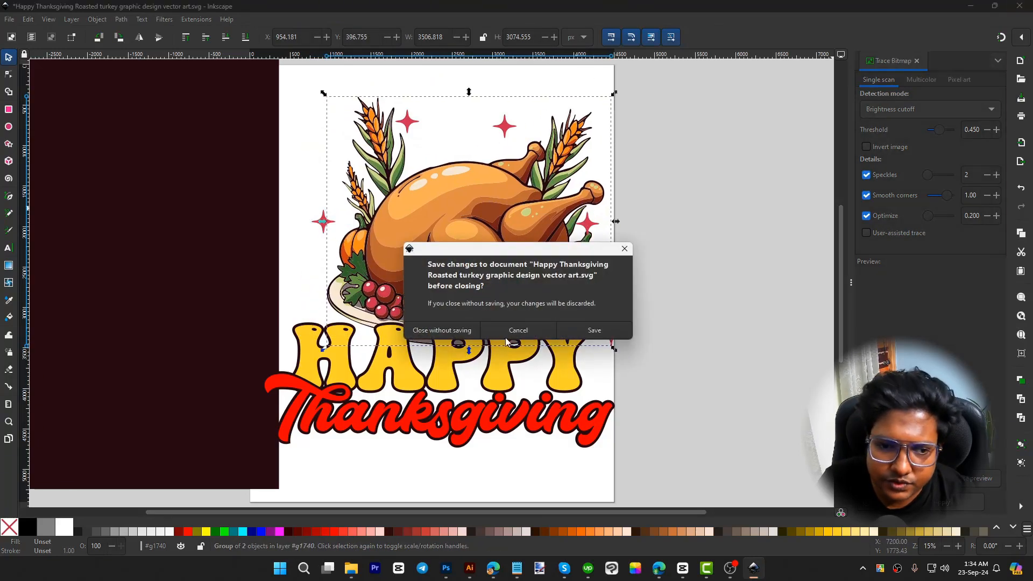
click(433, 330)
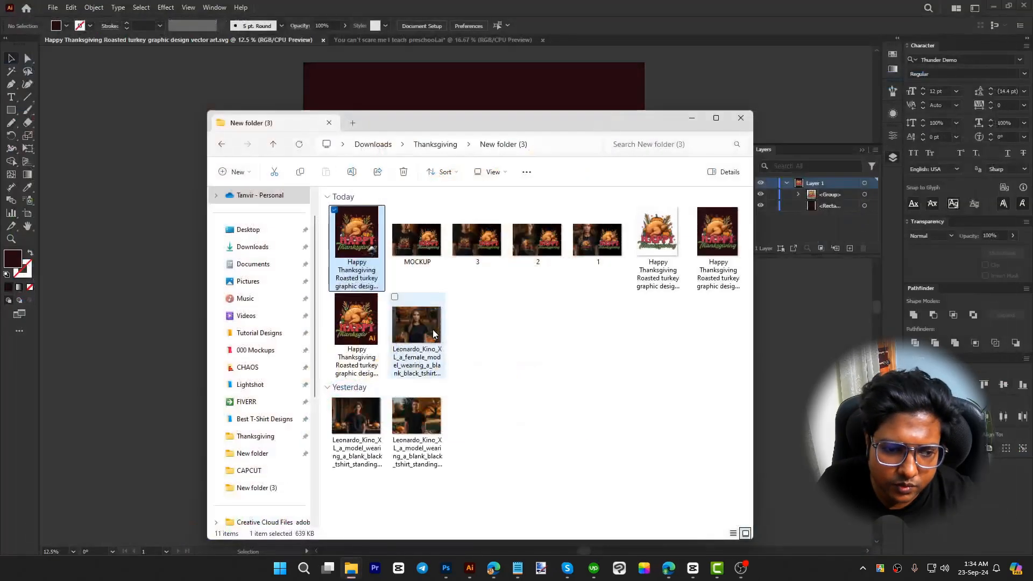
click(120, 322)
- Switch to the browser and add "> Editable SVG" to the What's included list, directly below the Editable EPS file entry
click(505, 568)
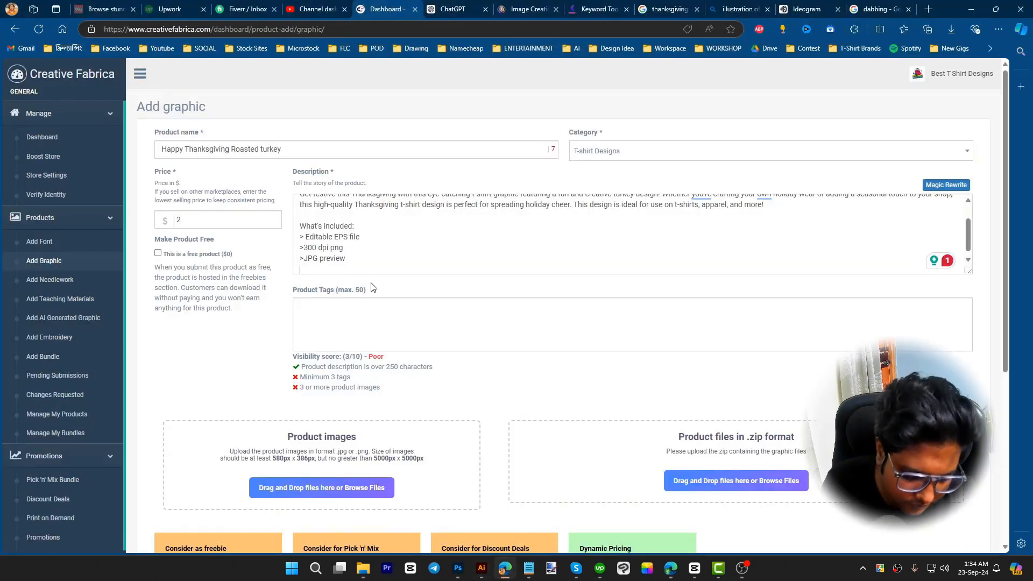
text(> Editable SVG)
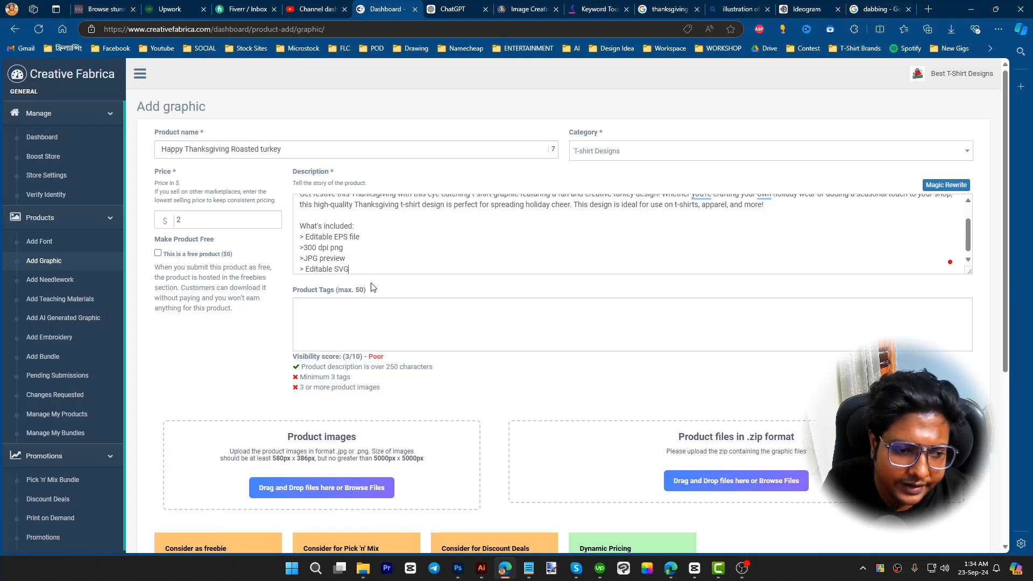
drag(350, 268, 297, 274)
key(ctrl+c)
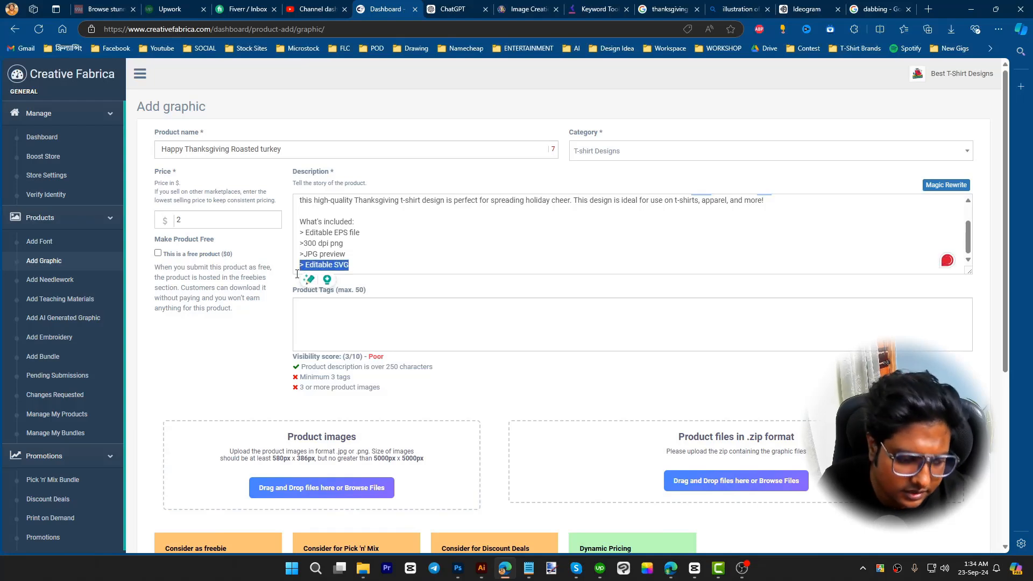
key(BackSpace)
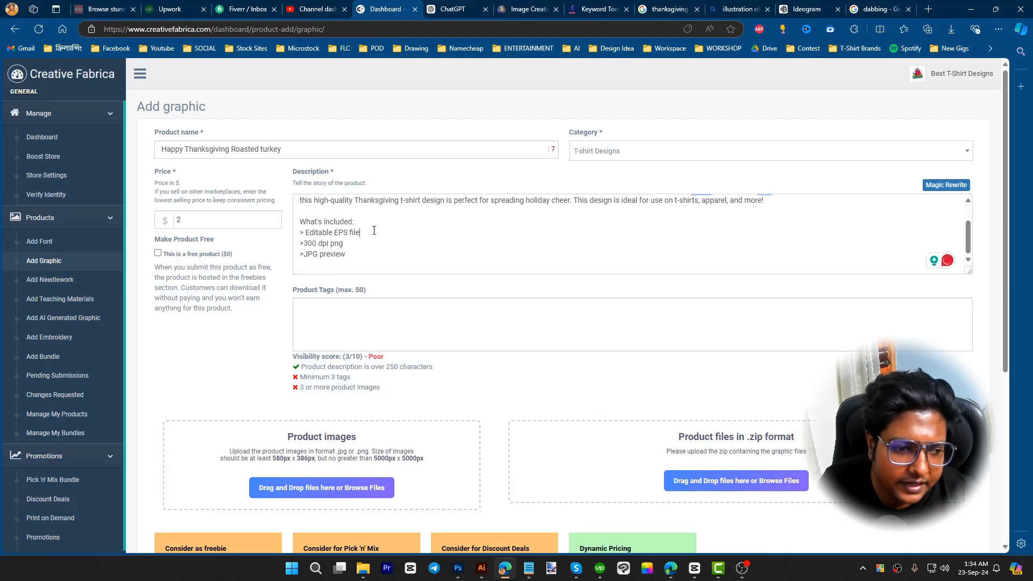
key(Return)
key(ctrl+v)
scroll(375, 262, down, 1)
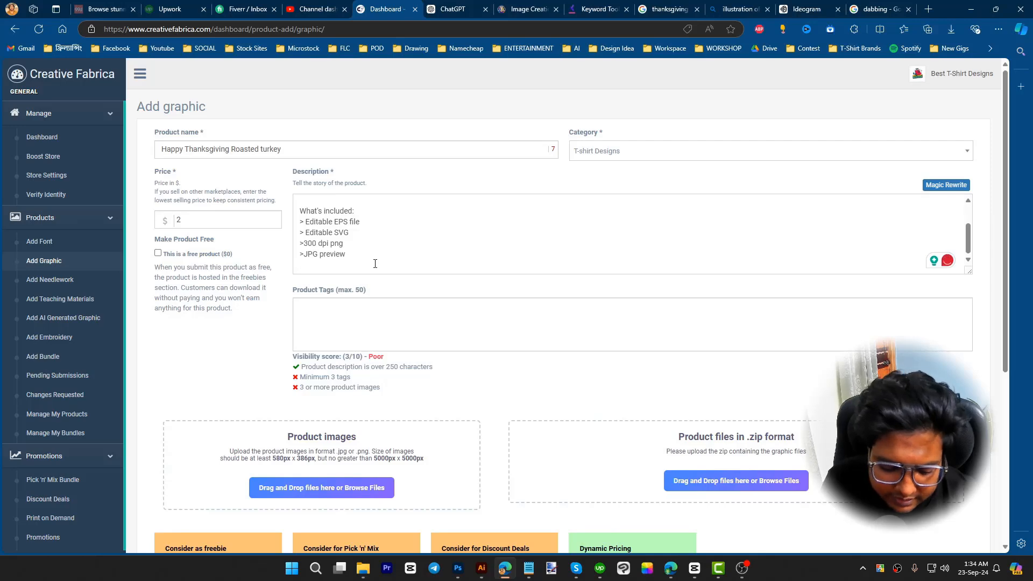
- Check the mockup files in New folder (3) and add "** Mockups are included**" below the JPG preview entry, separated by blank lines
text(**)
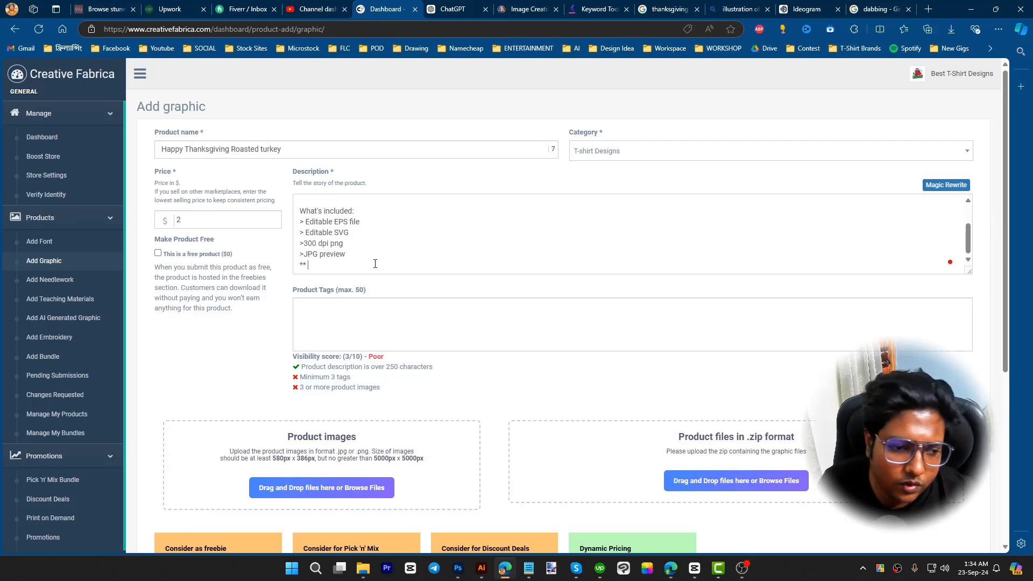
mouse_move(363, 569)
click(418, 498)
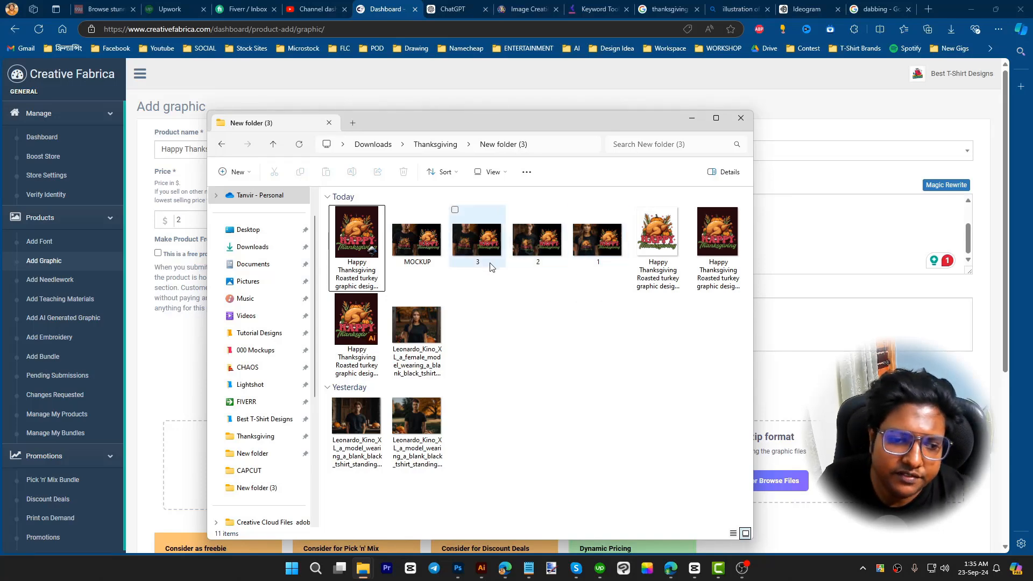
drag(606, 272, 475, 246)
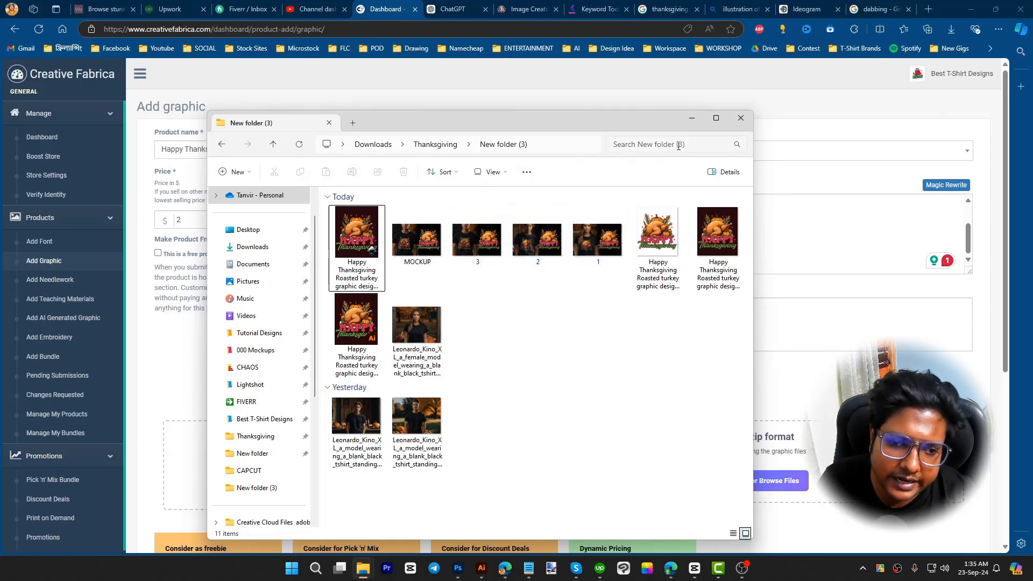
click(690, 122)
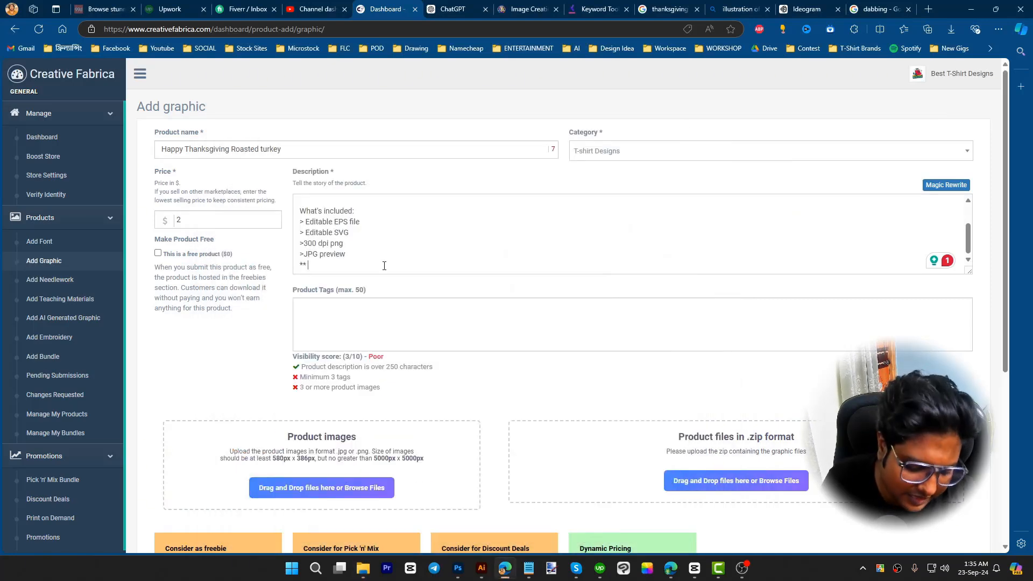
text(Mockups are included)
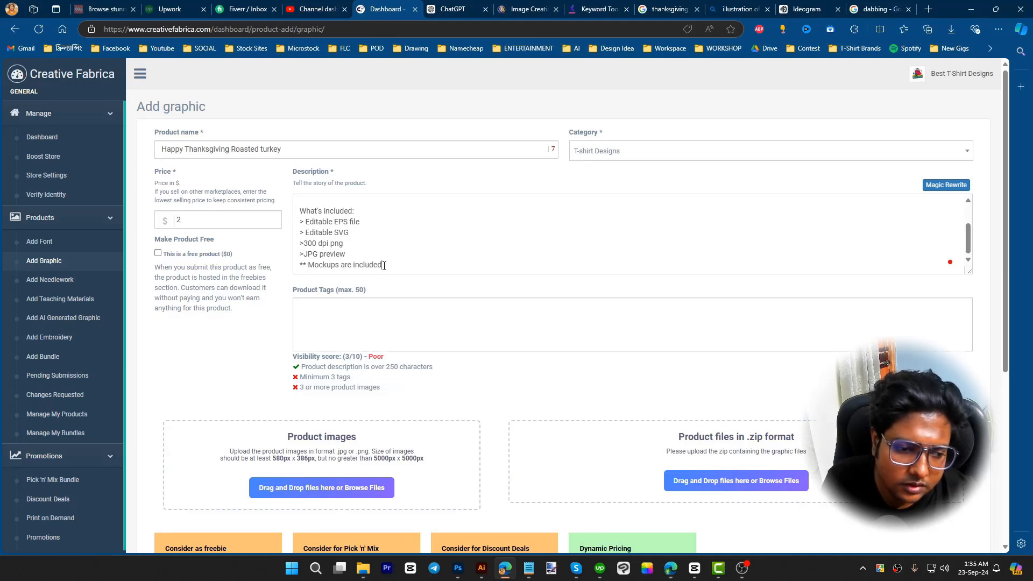
text(**)
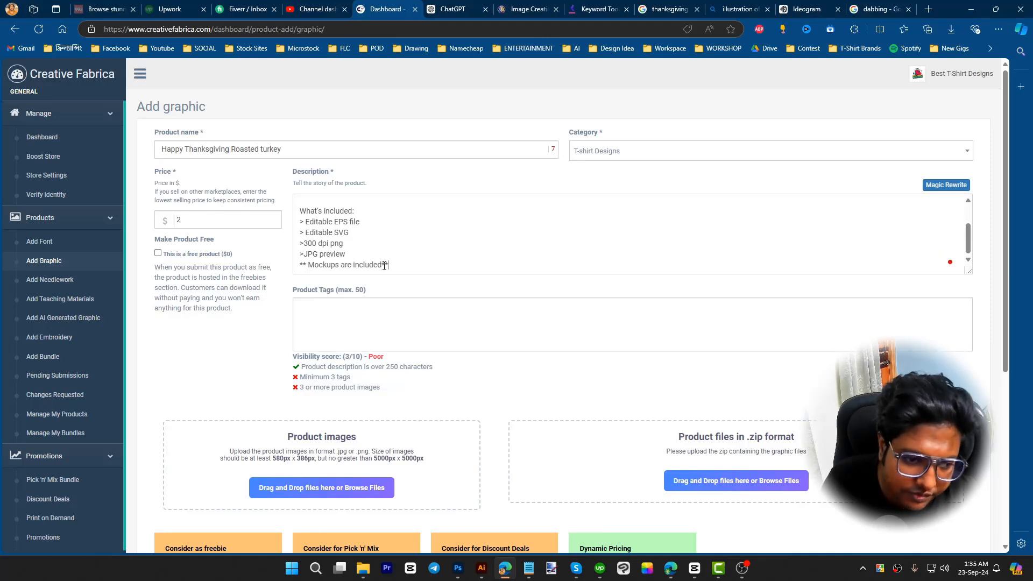
click(373, 253)
key(Return)
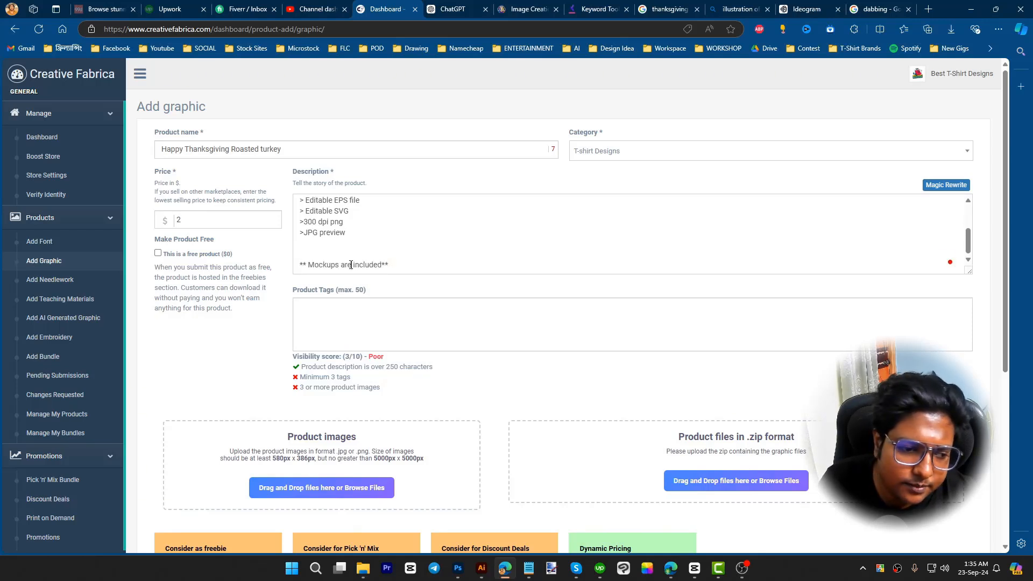
- Try rewording the description note to "Mockups are not included" and take the word "not" back out
click(350, 264)
text(not)
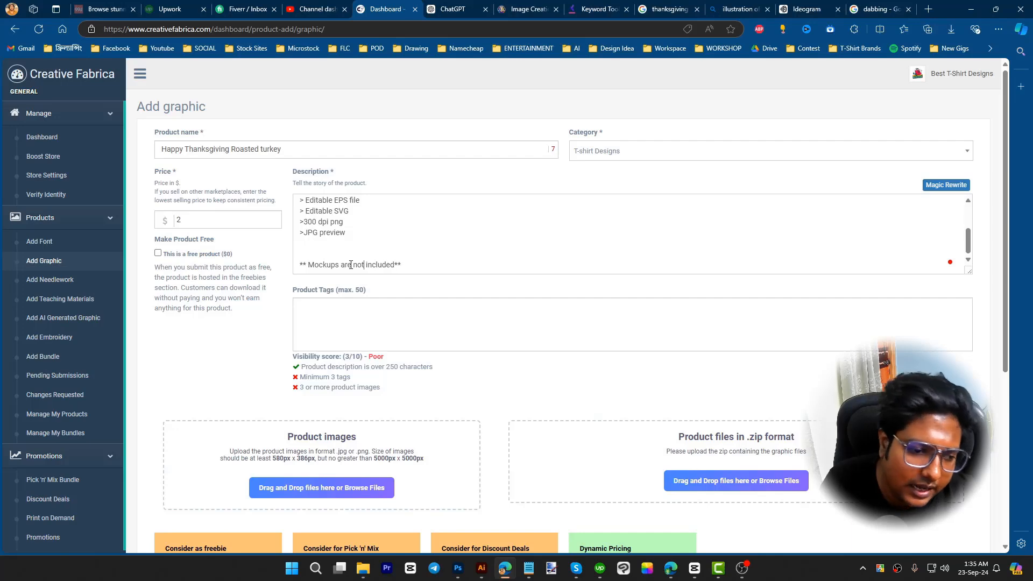
scroll(351, 264, down, 5)
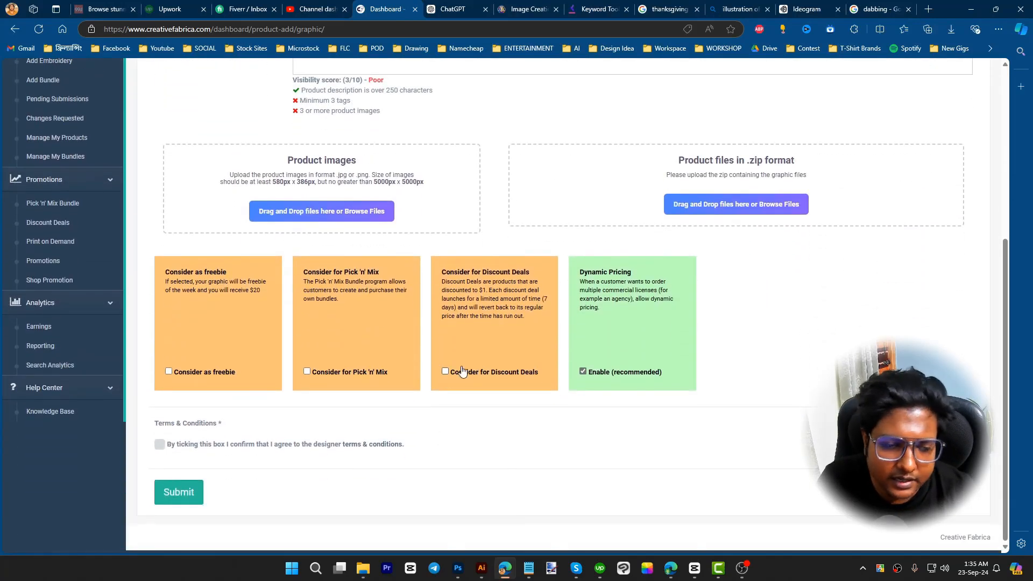
scroll(484, 334, up, 5)
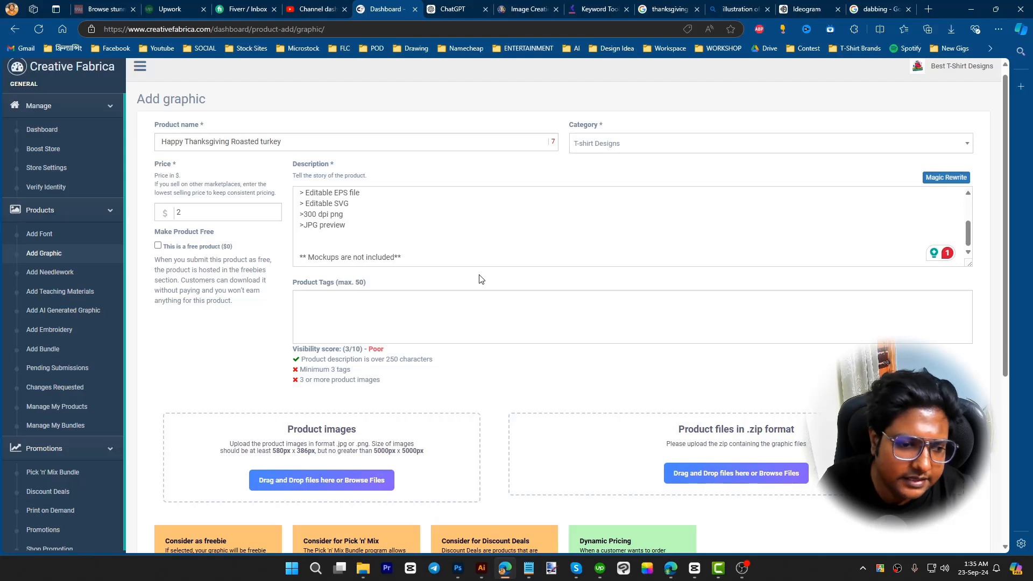
key(BackSpace)
key(BackSpace)
key(BackSpace)
key(BackSpace)
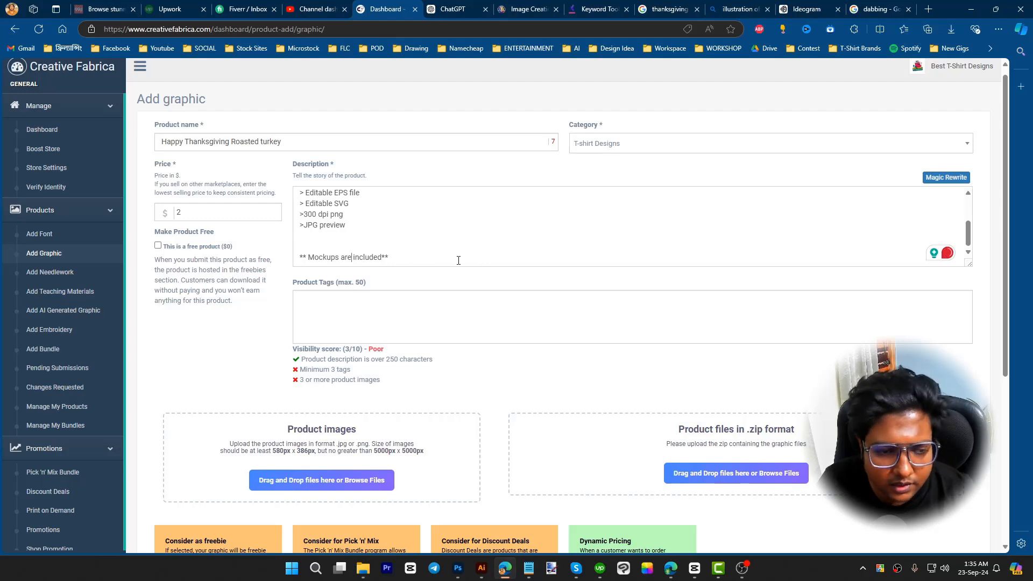
scroll(427, 254, up, 3)
scroll(434, 253, down, 3)
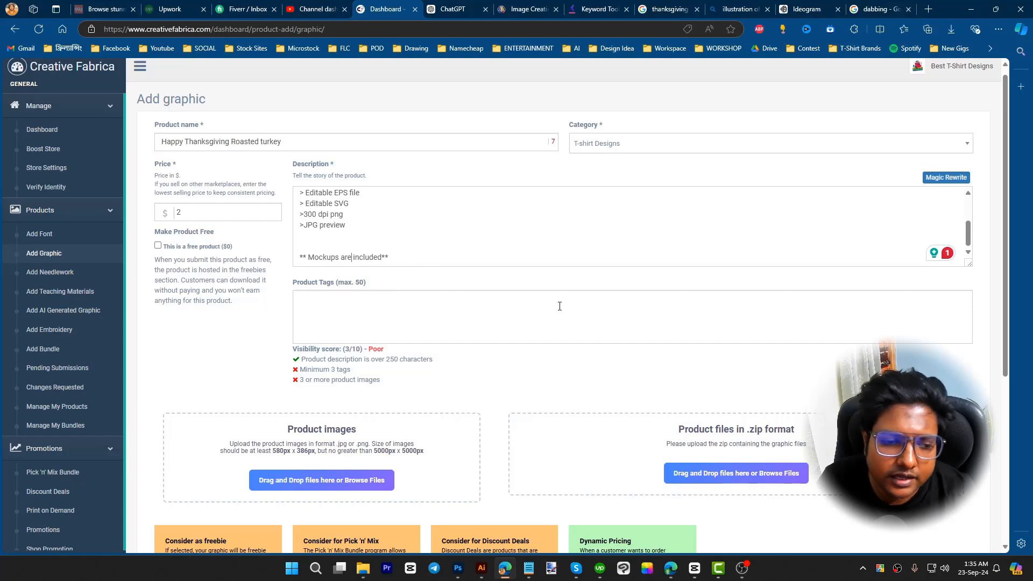
- Switch to the Keyword Tool page and search Google keywords for "thanksgiving t-shirt"
click(606, 5)
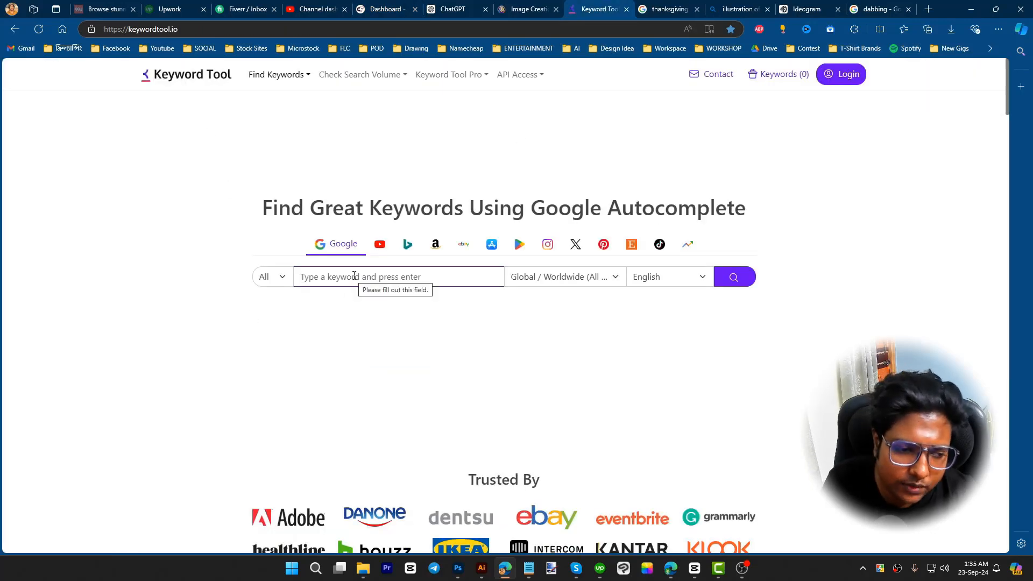
text(thanksgiving t-shirt)
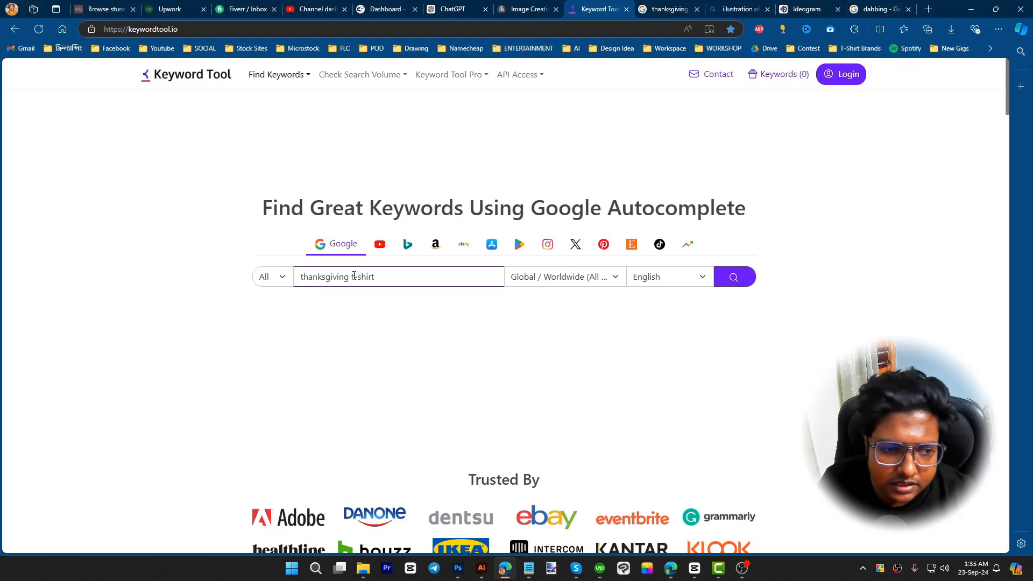
scroll(382, 337, down, 1)
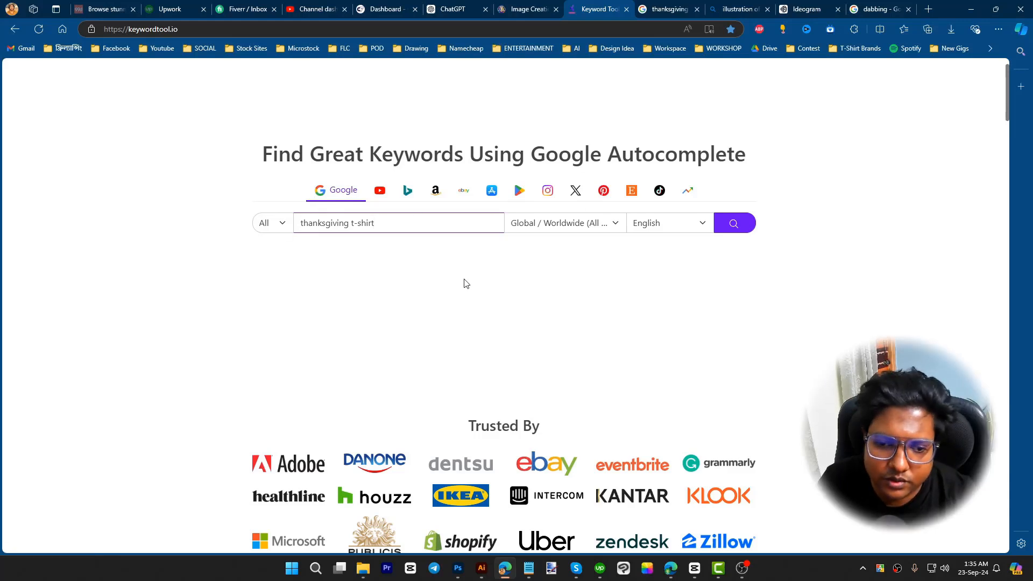
click(734, 224)
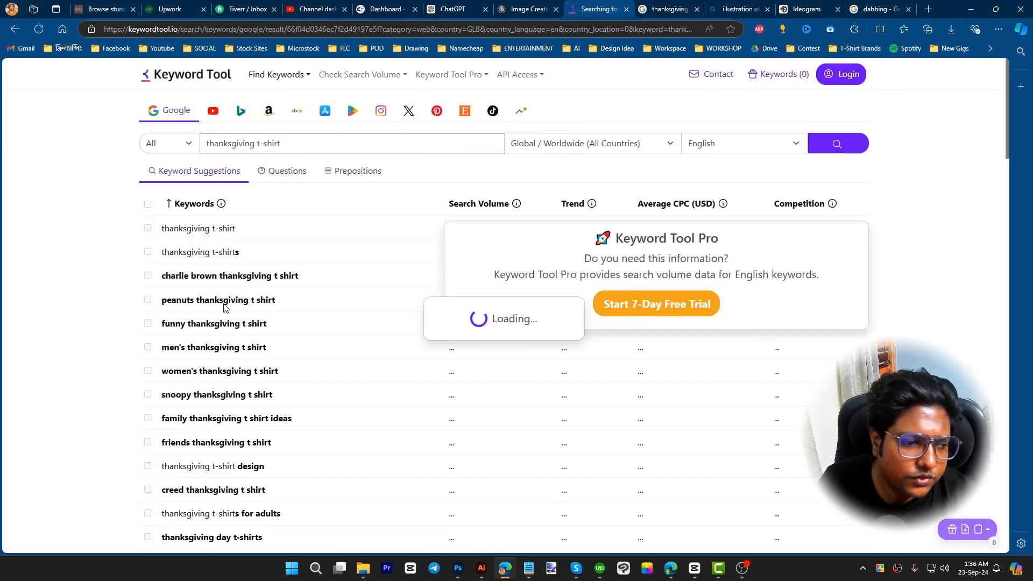
- Select the plain thanksgiving t-shirt and t-shirts keywords plus the funny, men's, women's, family ideas and friends thanksgiving t shirt keywords
scroll(193, 297, down, 1)
scroll(193, 297, down, 3)
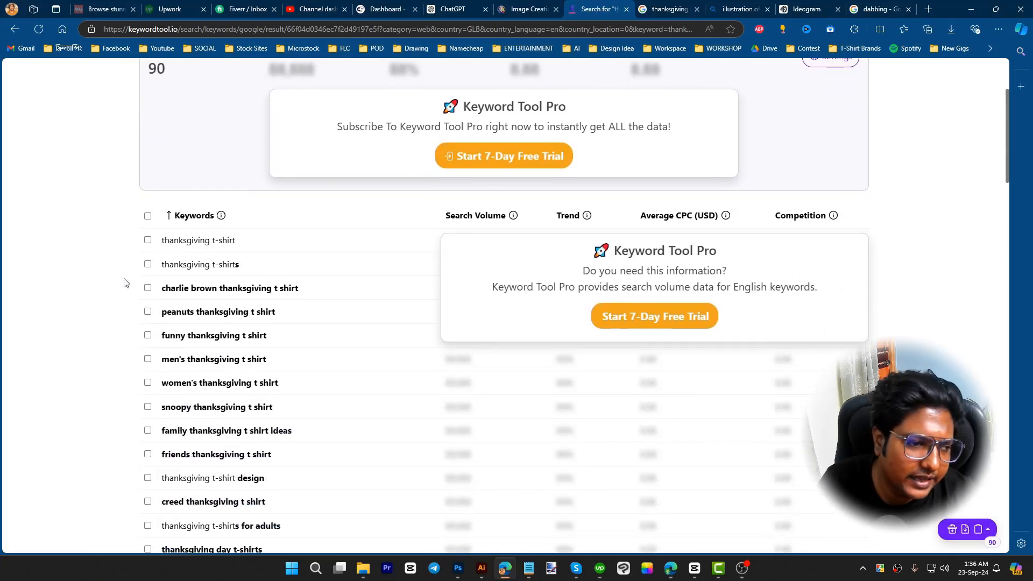
scroll(118, 283, down, 1)
click(147, 186)
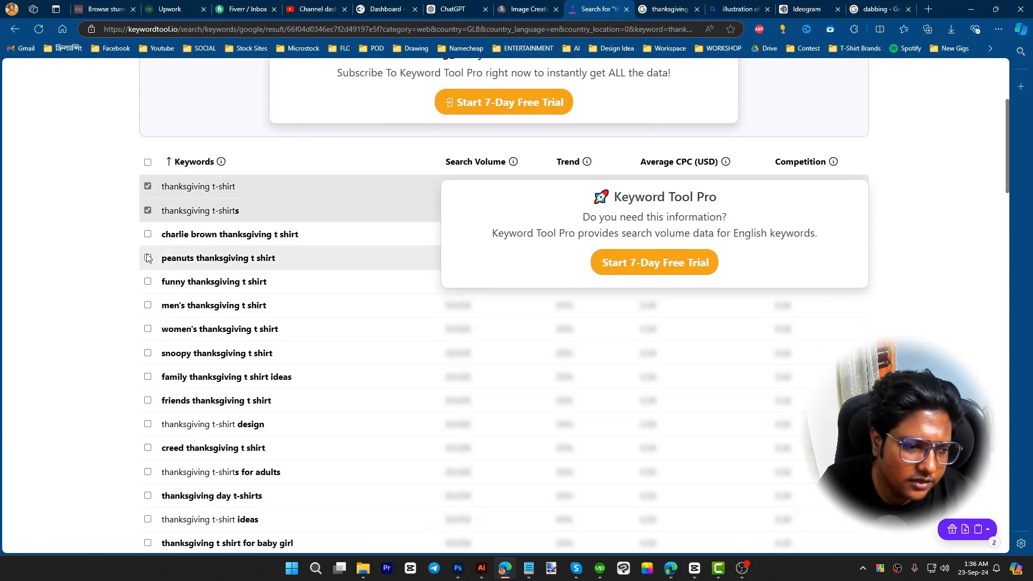
click(147, 281)
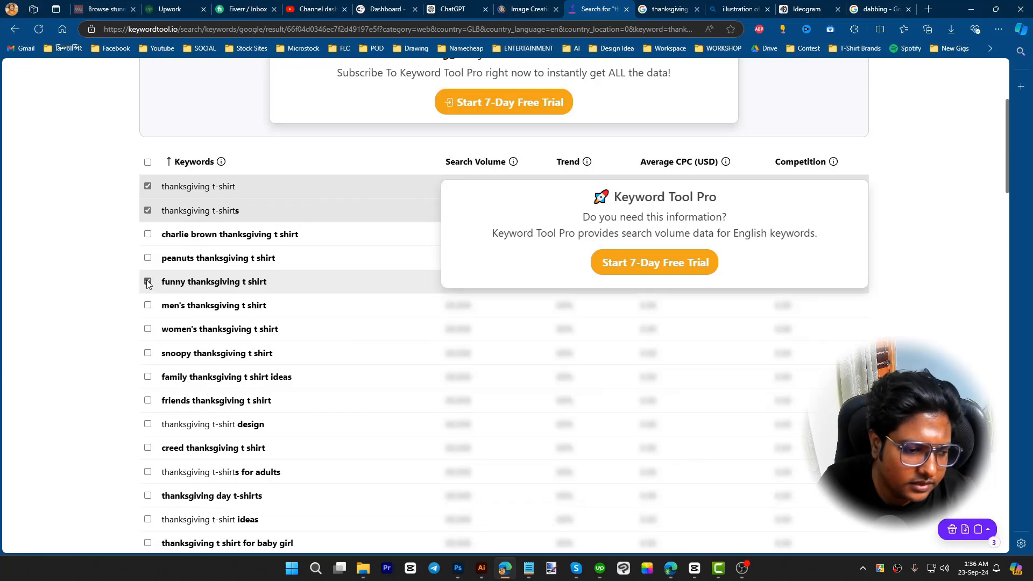
click(147, 305)
click(149, 329)
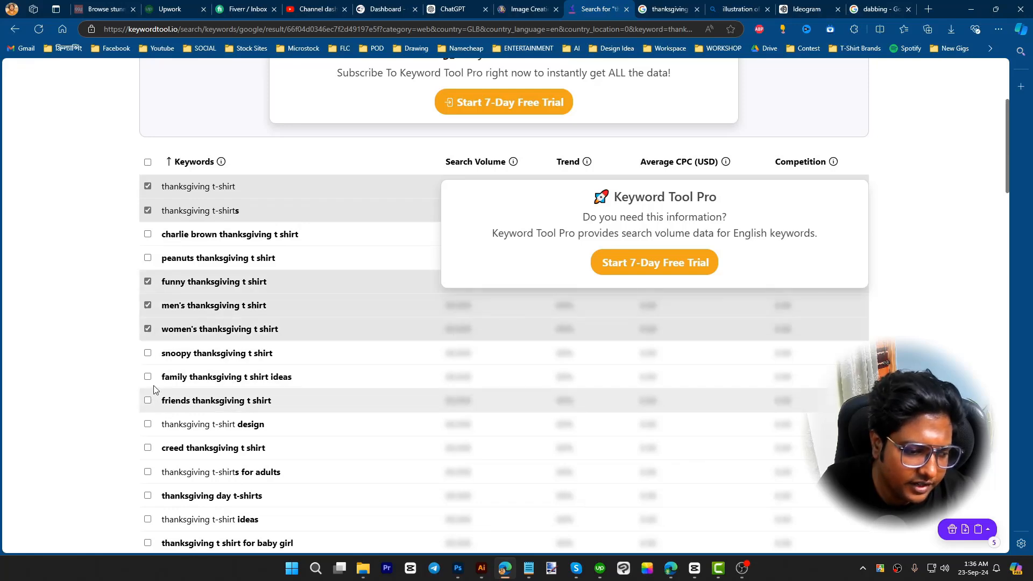
click(148, 376)
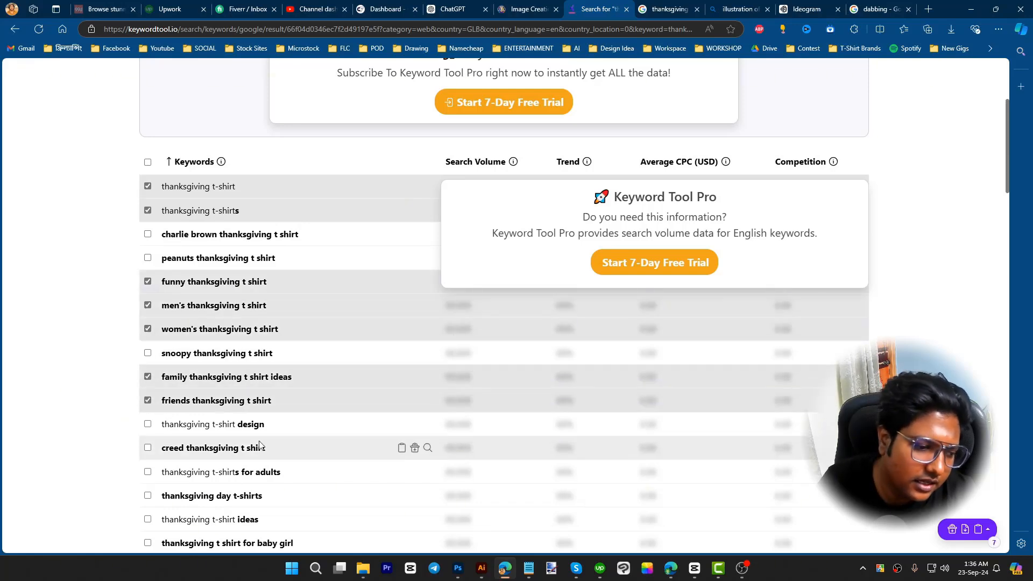
- Look through the remaining keyword suggestions and copy the selected keywords without search volume data
scroll(215, 377, down, 10)
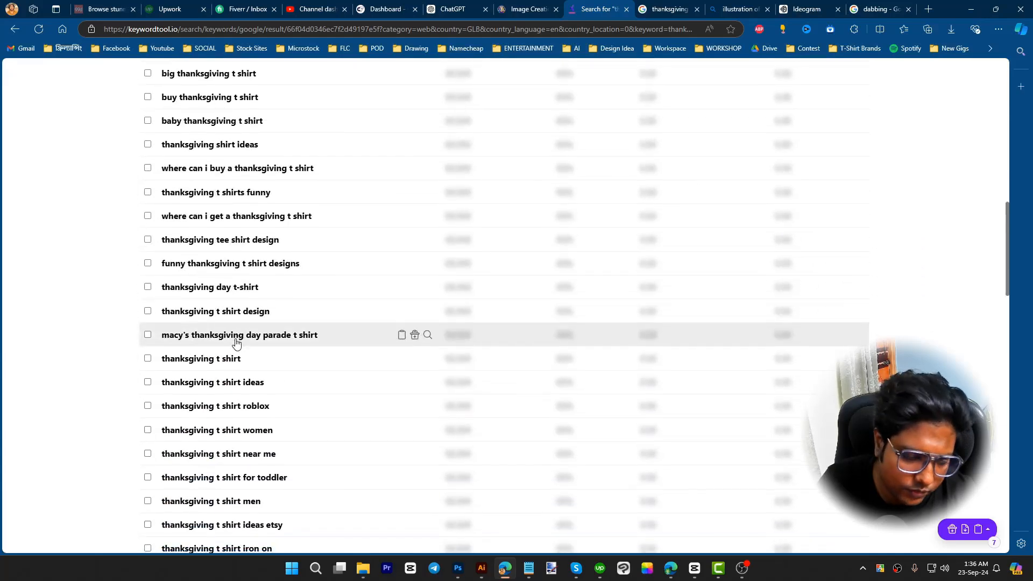
scroll(231, 347, down, 4)
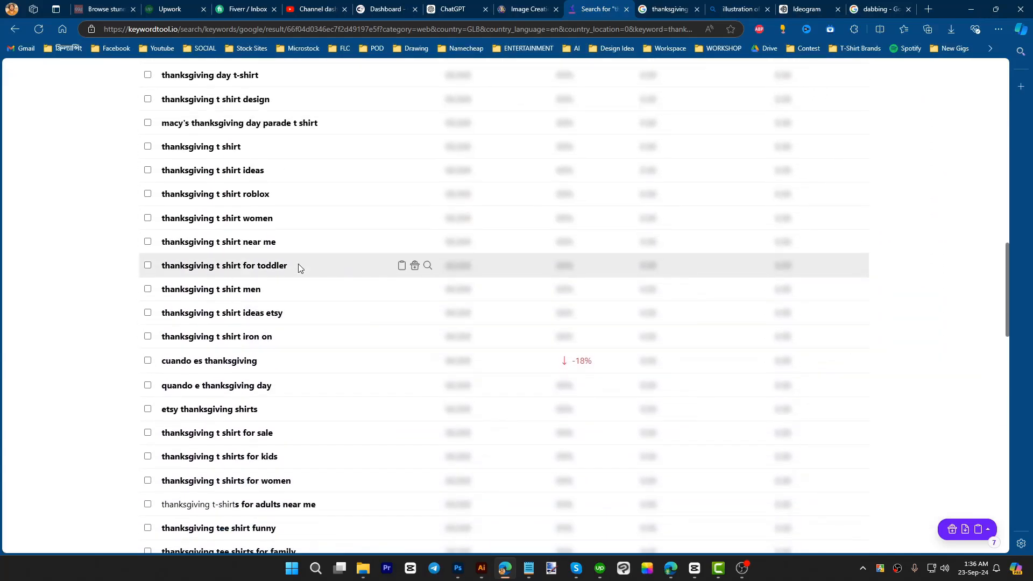
scroll(100, 351, down, 4)
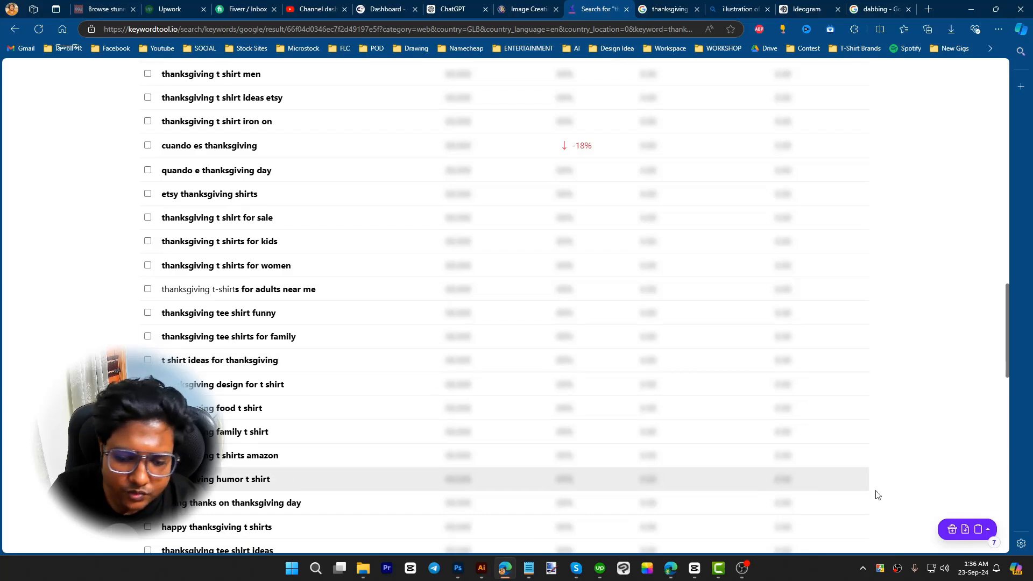
click(961, 529)
click(906, 476)
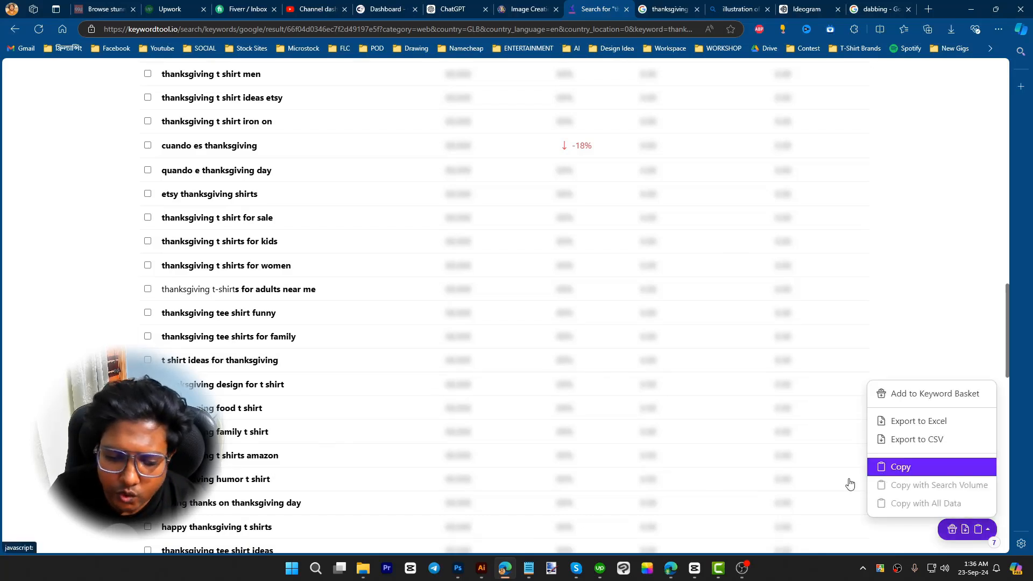
- Copy the comma-separated thanksgiving keyword list from Notepad and add it as the product tags on the Creative Fabrica listing
click(529, 568)
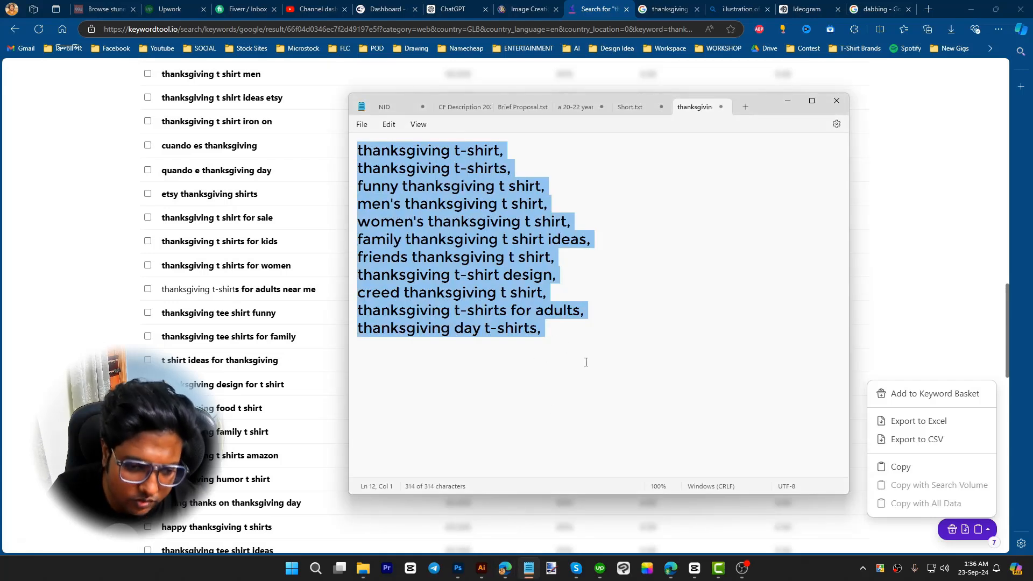
click(517, 155)
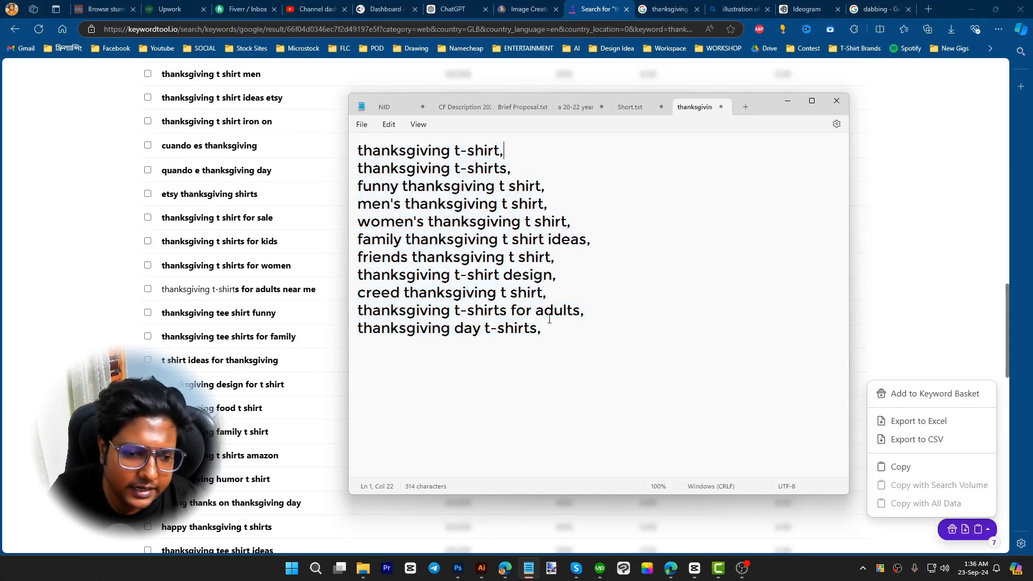
drag(554, 336, 345, 154)
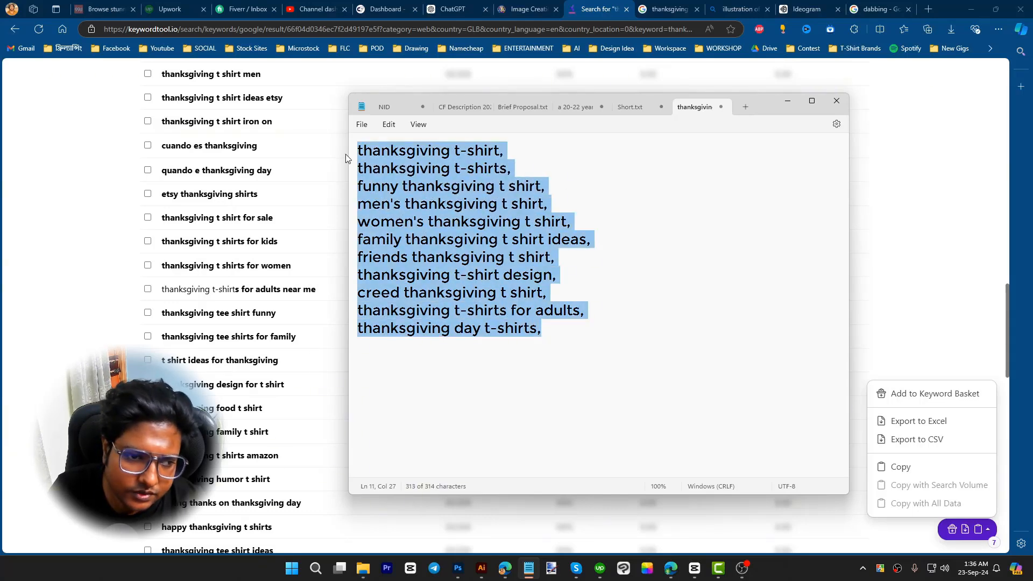
key(alt+Tab)
click(386, 5)
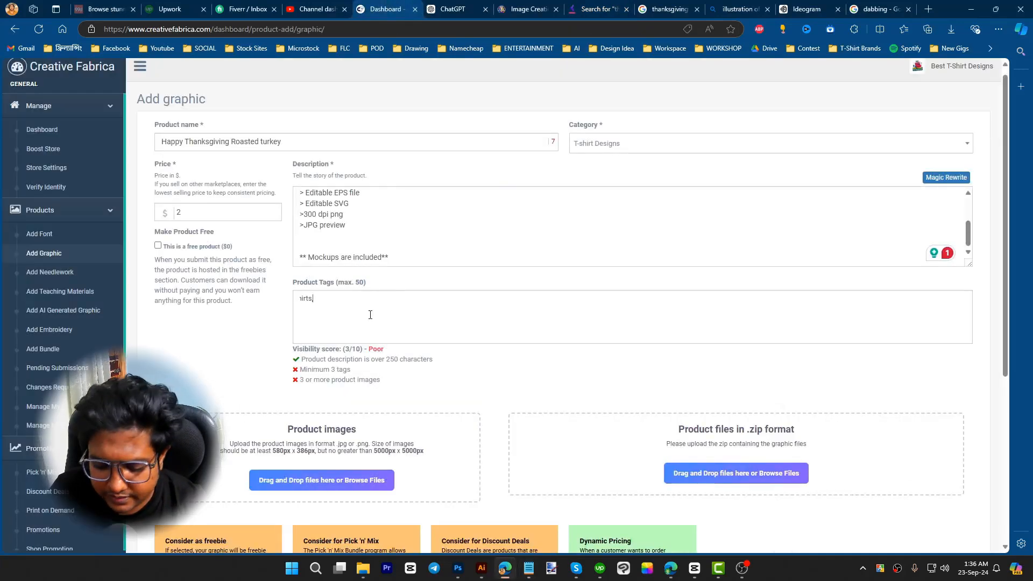
key(Return)
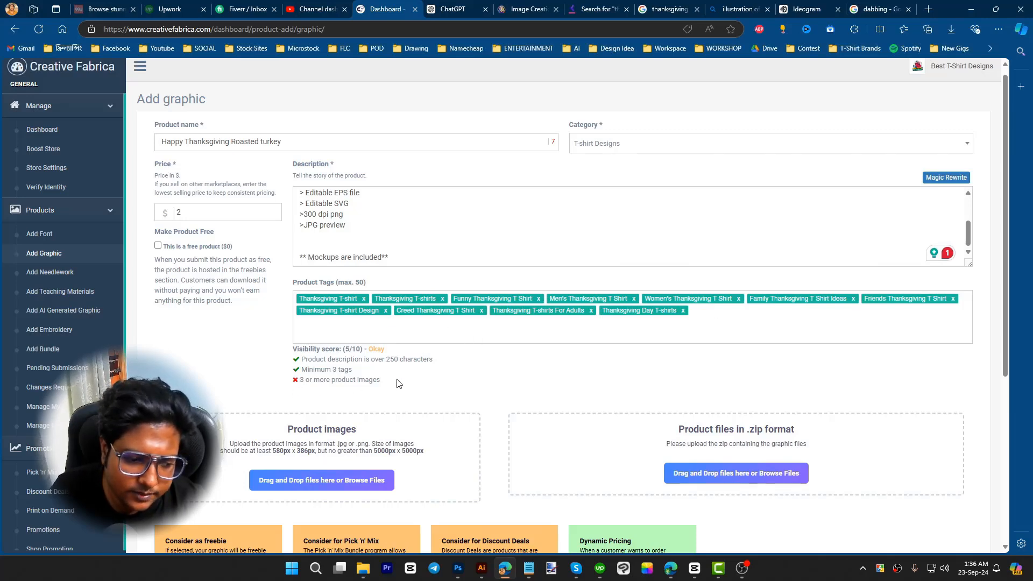
- Upload mockup images 1, 2 and 3 from New folder (3) as the product images
scroll(399, 383, down, 1)
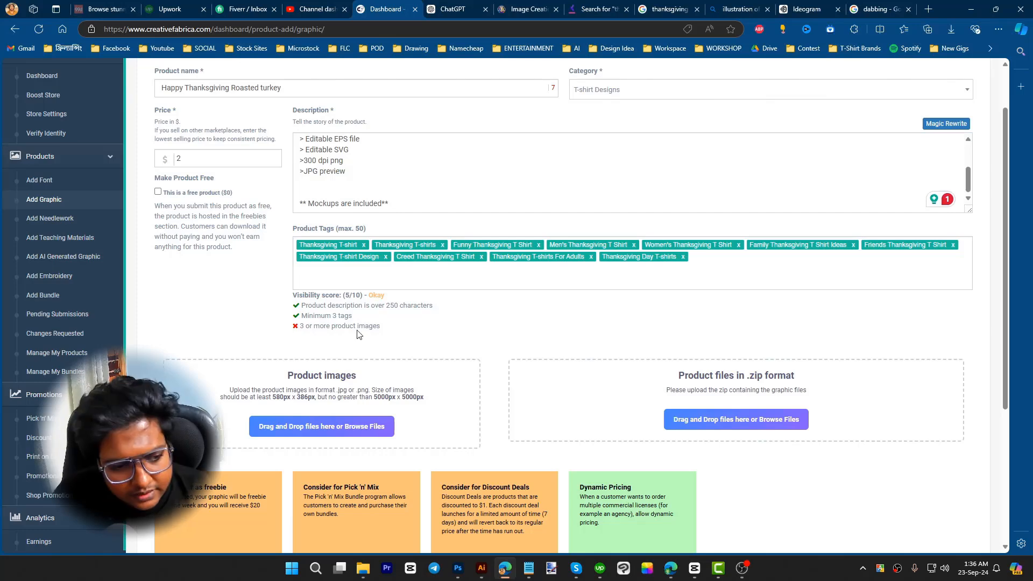
scroll(358, 334, down, 1)
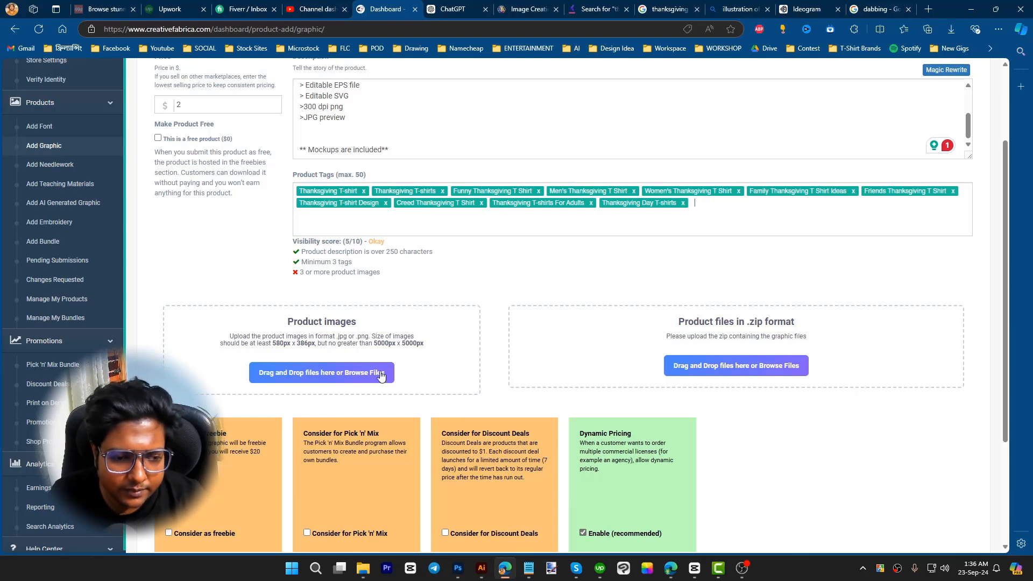
scroll(433, 392, down, 3)
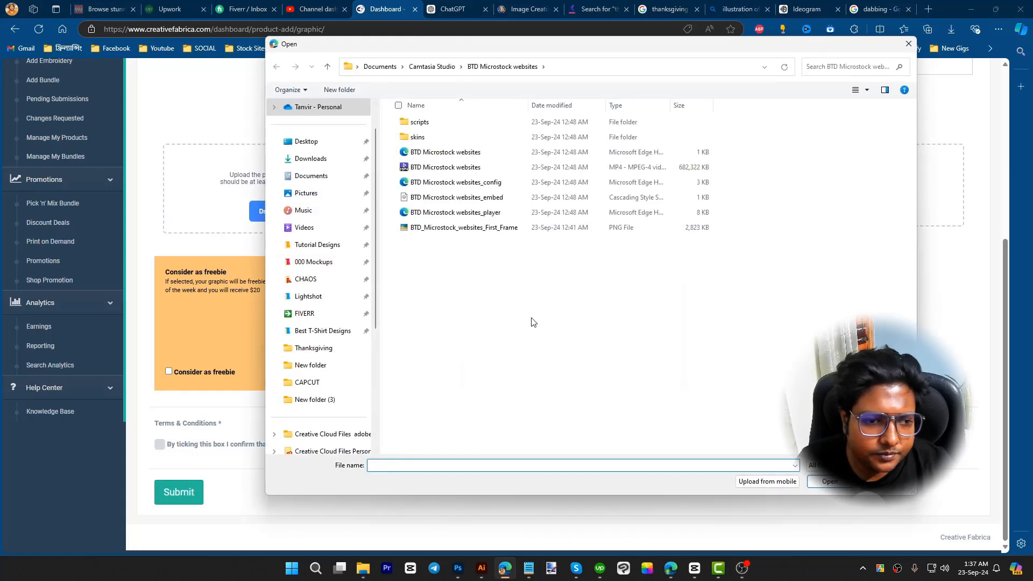
click(321, 401)
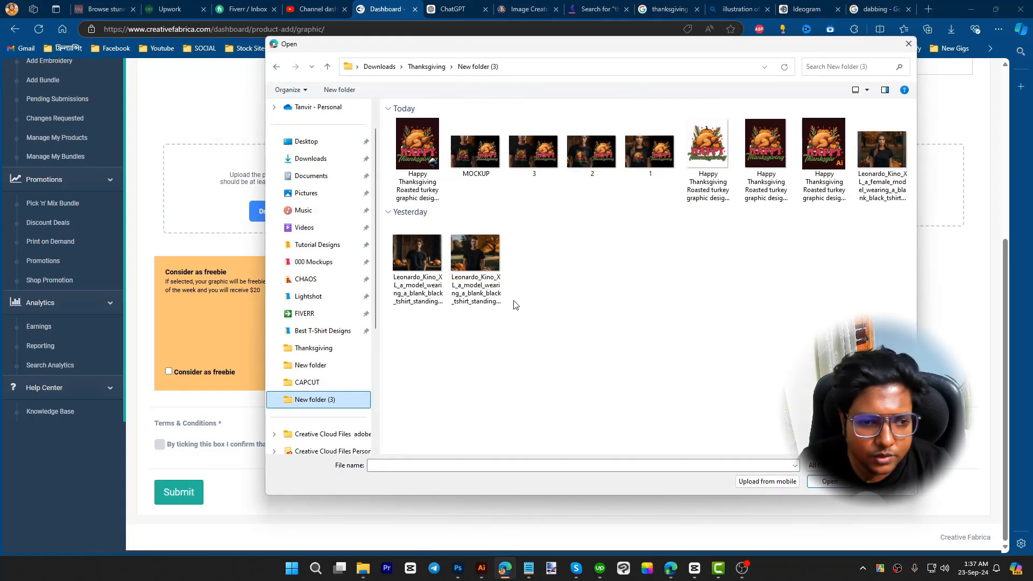
ctrl+scroll(610, 239, up, 3)
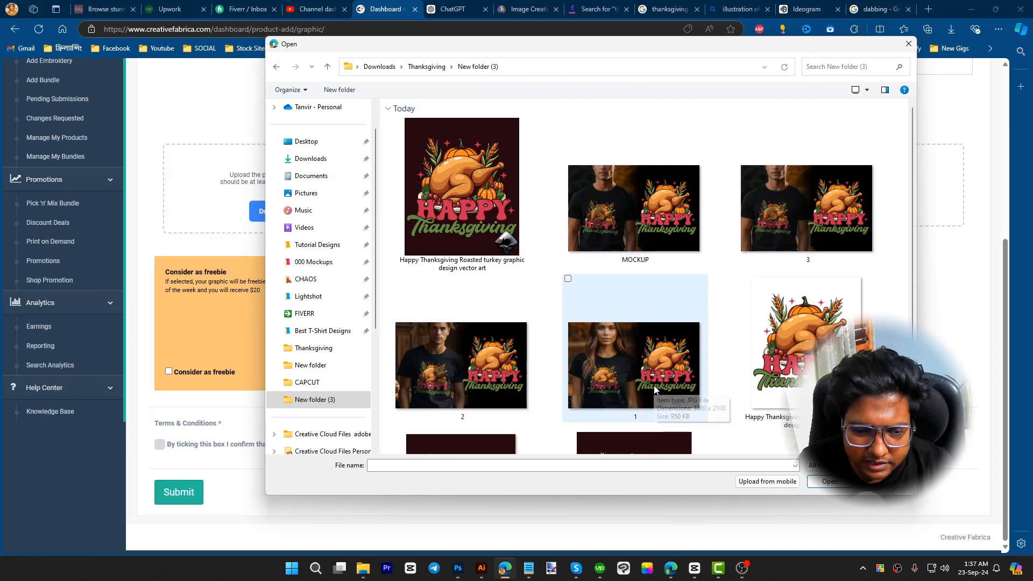
double_click(633, 367)
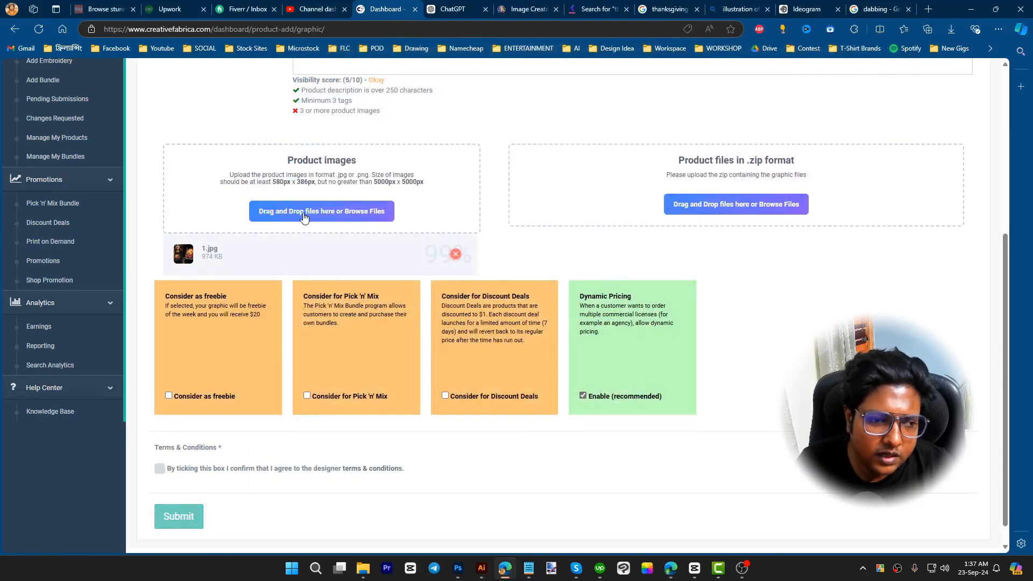
click(303, 216)
click(788, 232)
ctrl+click(468, 366)
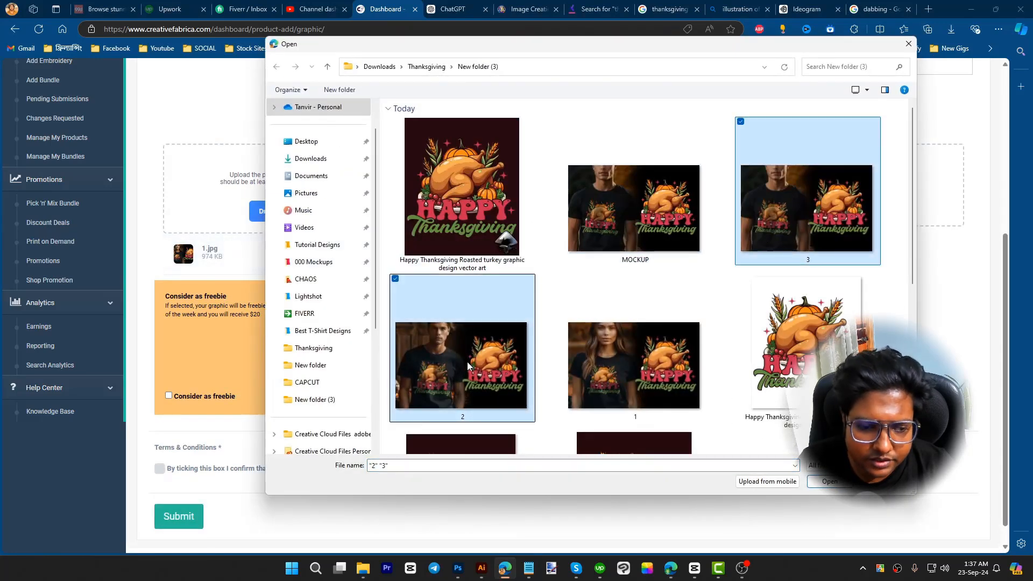
key(Return)
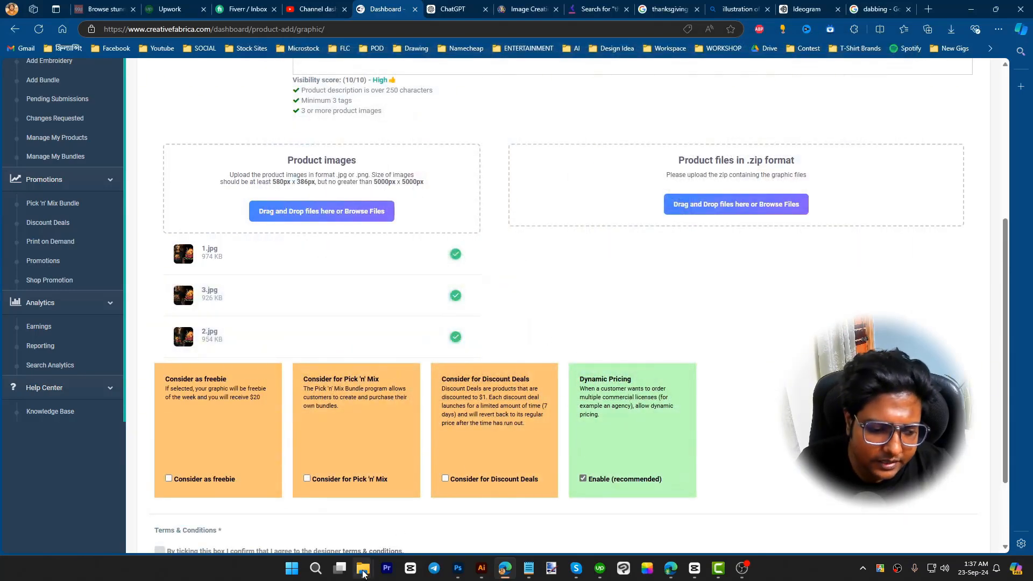
- In File Explorer, compress mockups 1, 2 and 3 and the four Happy Thanksgiving Roasted turkey design files into one zipped folder
mouse_move(363, 568)
click(500, 508)
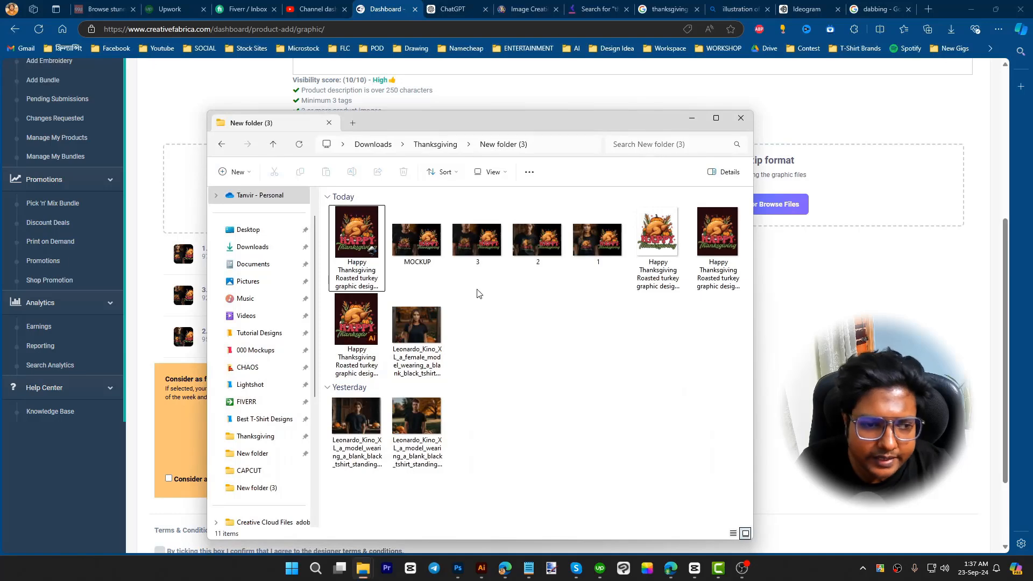
click(487, 252)
ctrl+click(562, 252)
ctrl+click(594, 248)
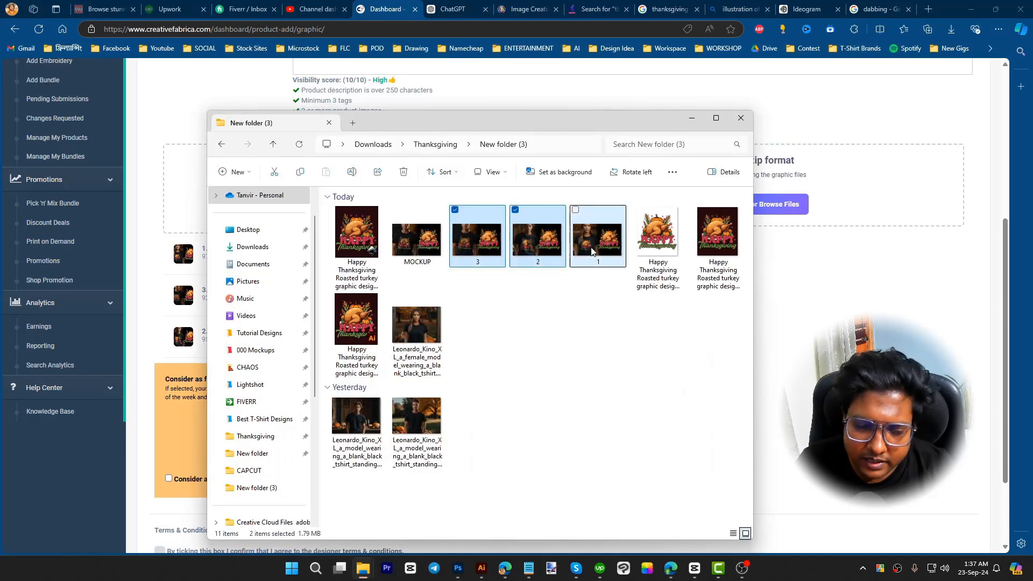
ctrl+click(656, 241)
ctrl+click(715, 240)
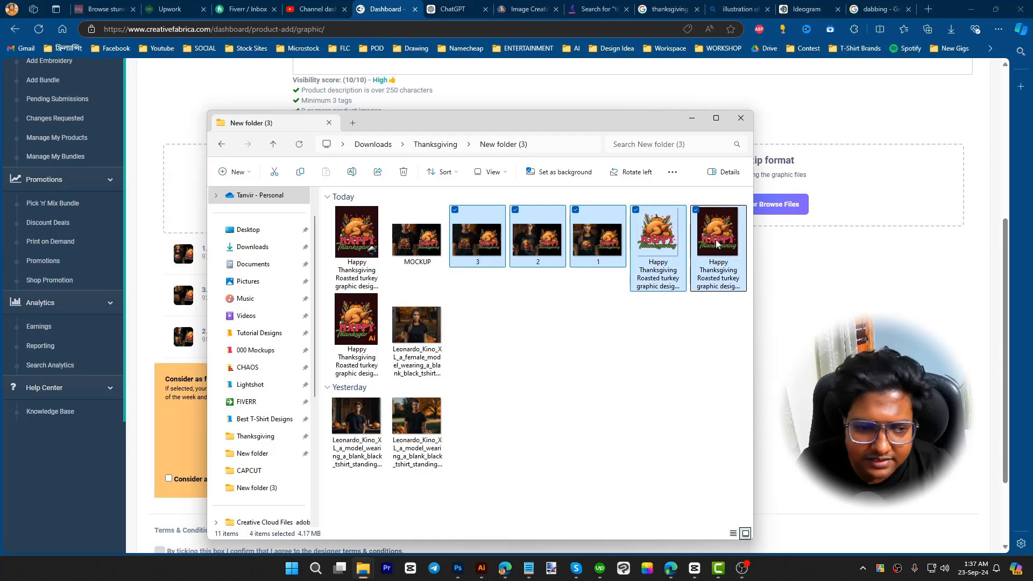
ctrl+click(359, 322)
ctrl+click(359, 258)
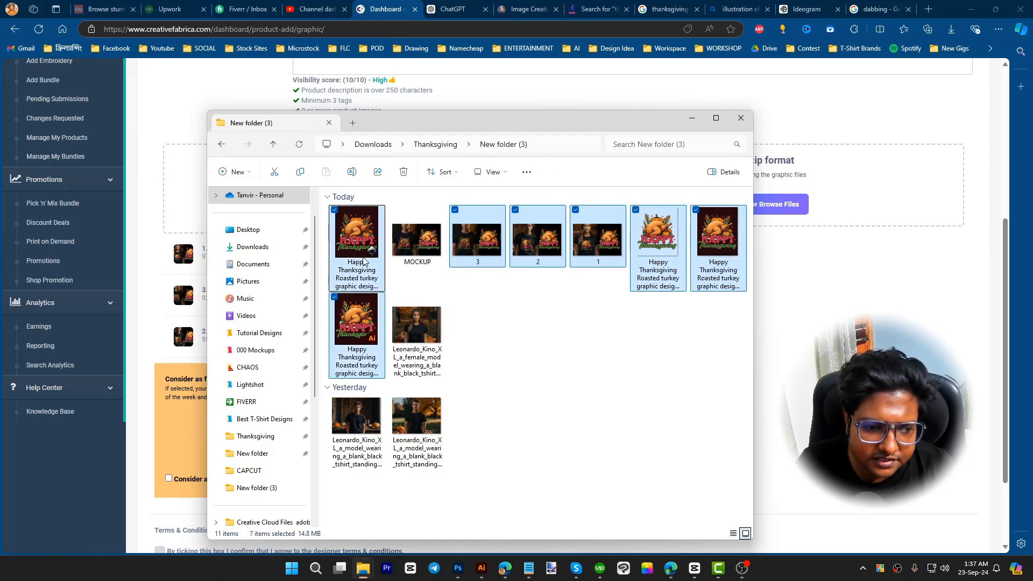
right_click(353, 318)
mouse_move(421, 228)
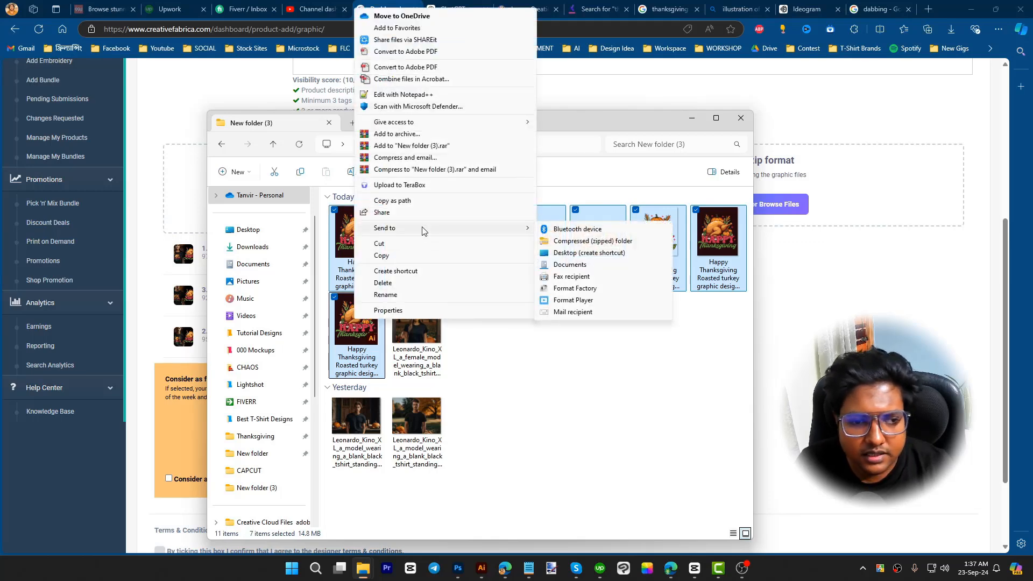
click(586, 240)
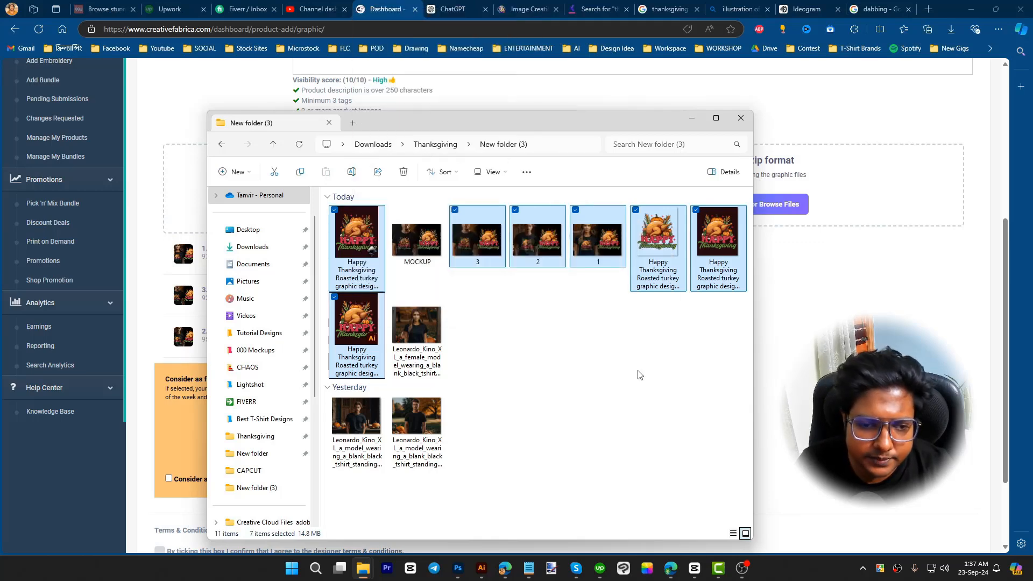
click(366, 233)
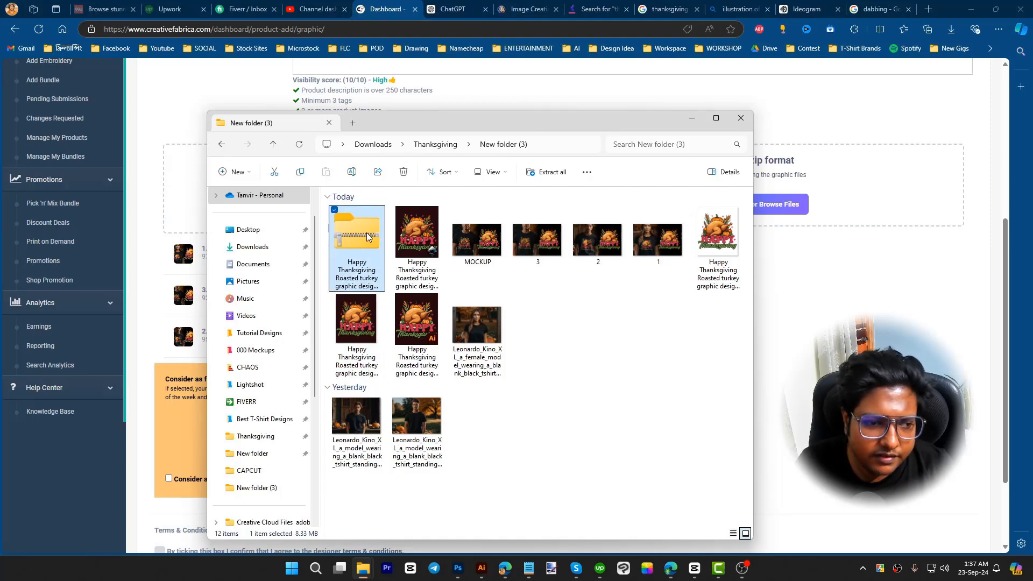
- Return to the listing and upload the Happy Thanksgiving Roasted turkey graphic design vector art zip as the product file
click(689, 119)
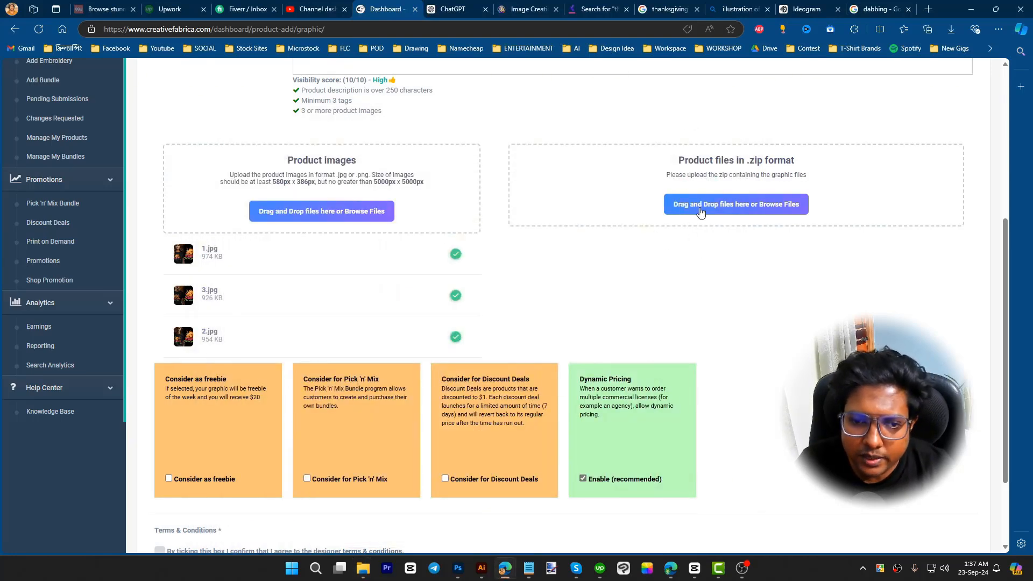
click(700, 211)
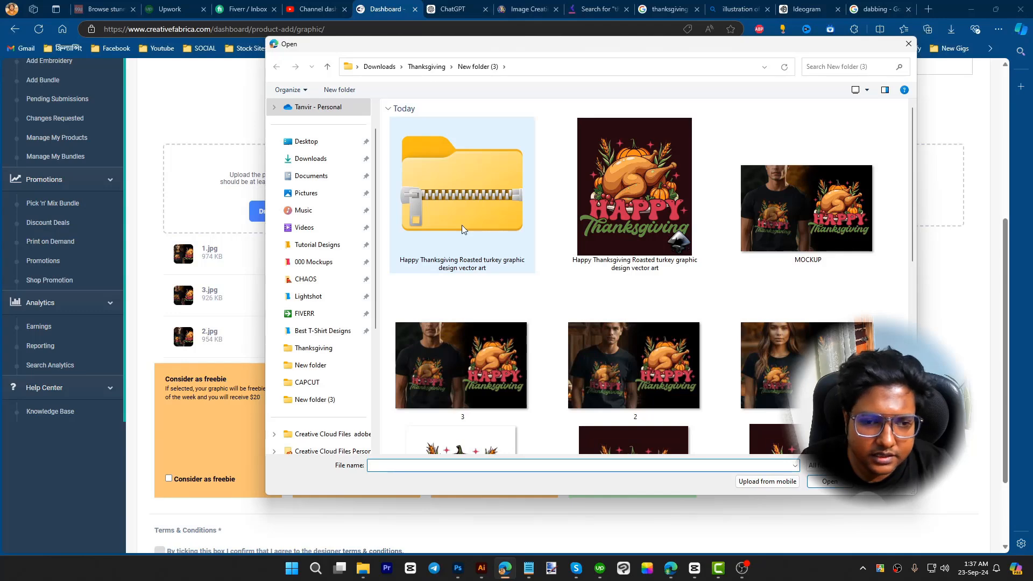
double_click(462, 225)
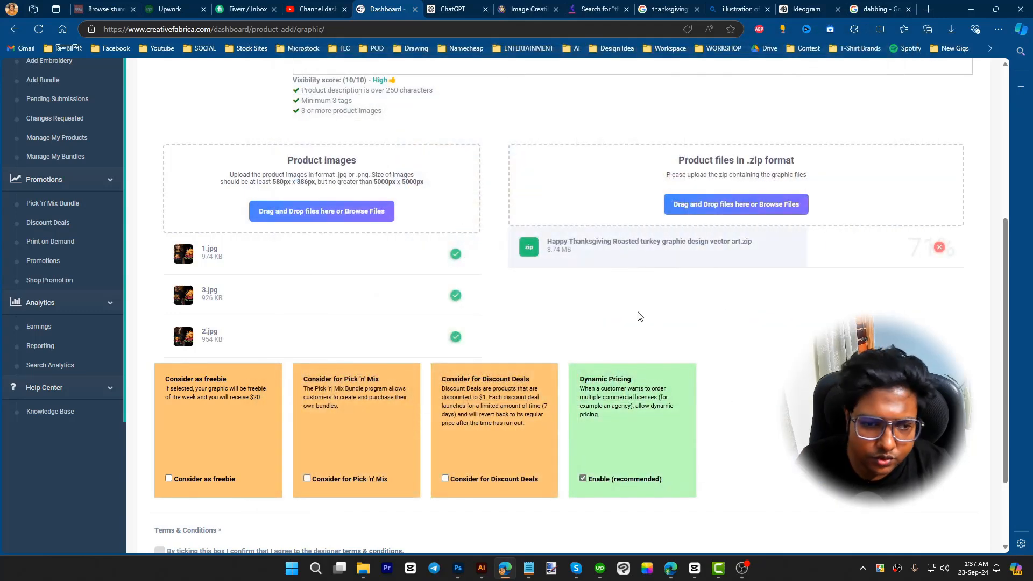
- Opt the product into freebie, Pick 'n' Mix and Discount Deals consideration and agree to the designer terms and conditions
scroll(301, 390, down, 2)
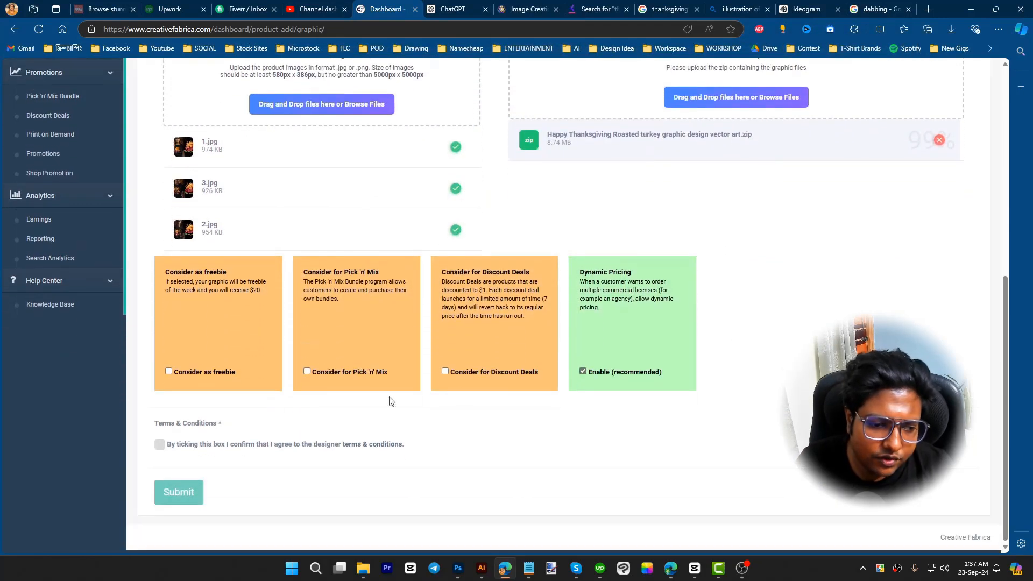
click(220, 323)
click(409, 326)
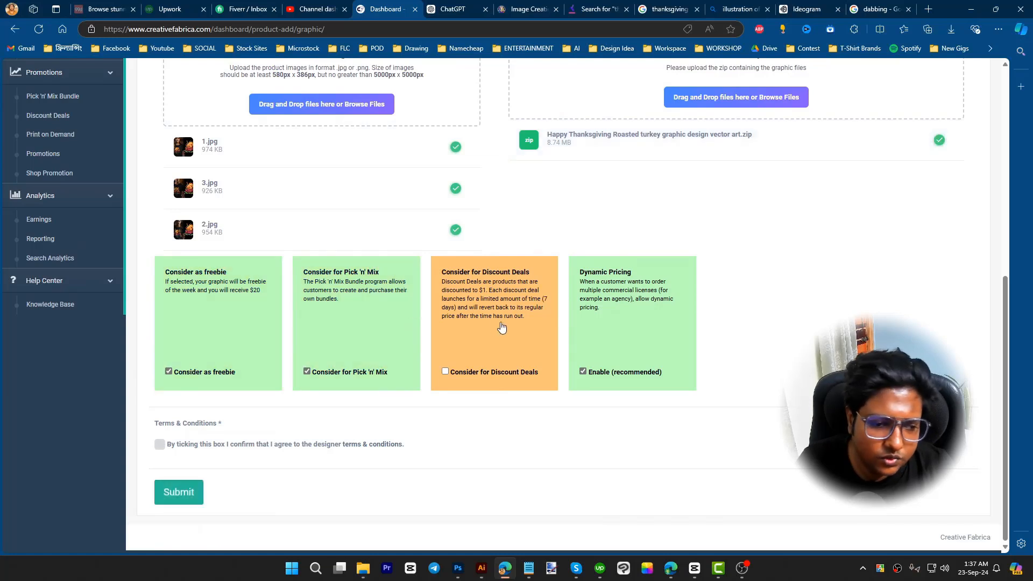
click(499, 327)
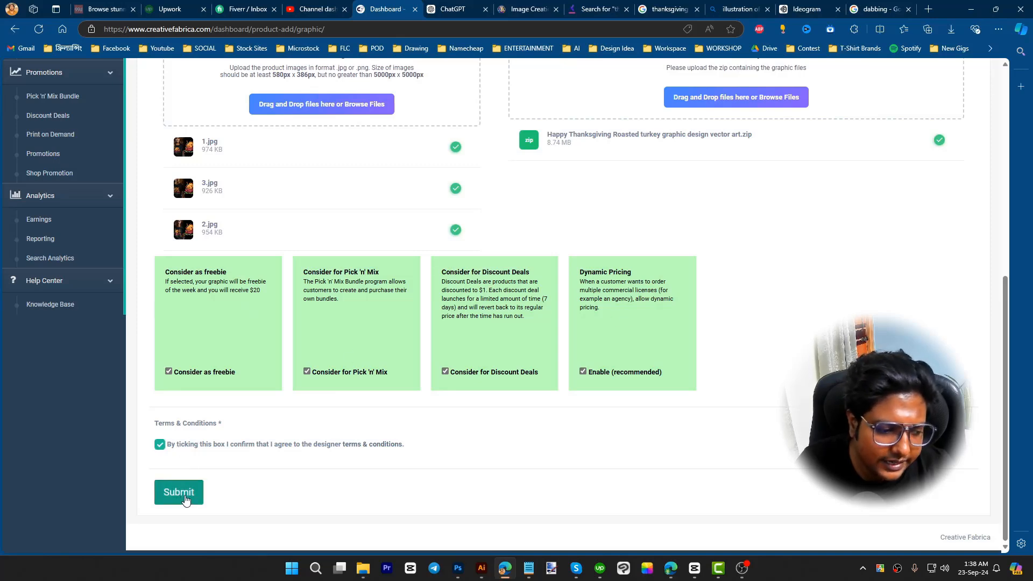
- Review the completed Add graphic form and submit the product listing
scroll(346, 502, up, 7)
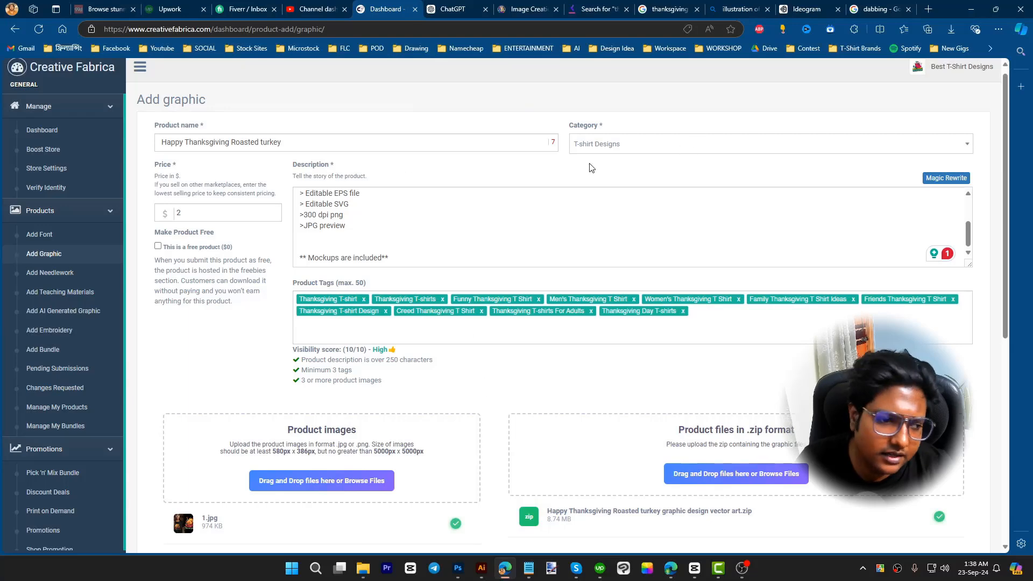
scroll(386, 287, down, 7)
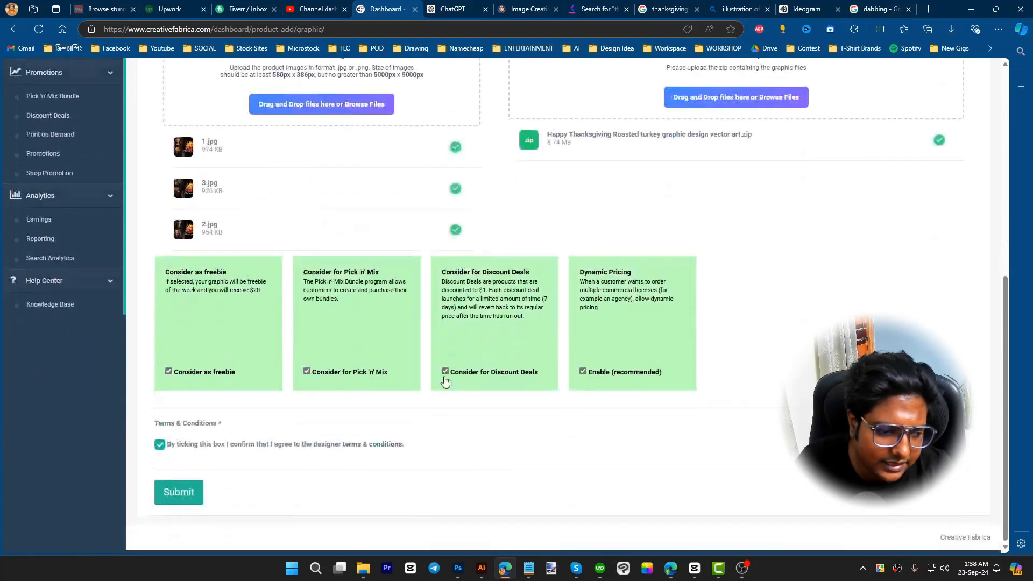
click(181, 491)
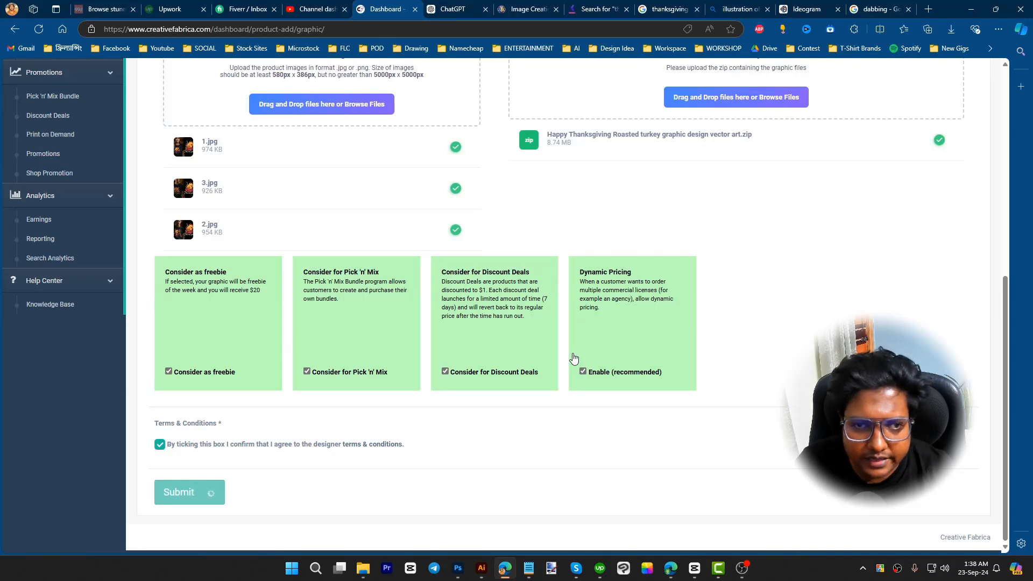